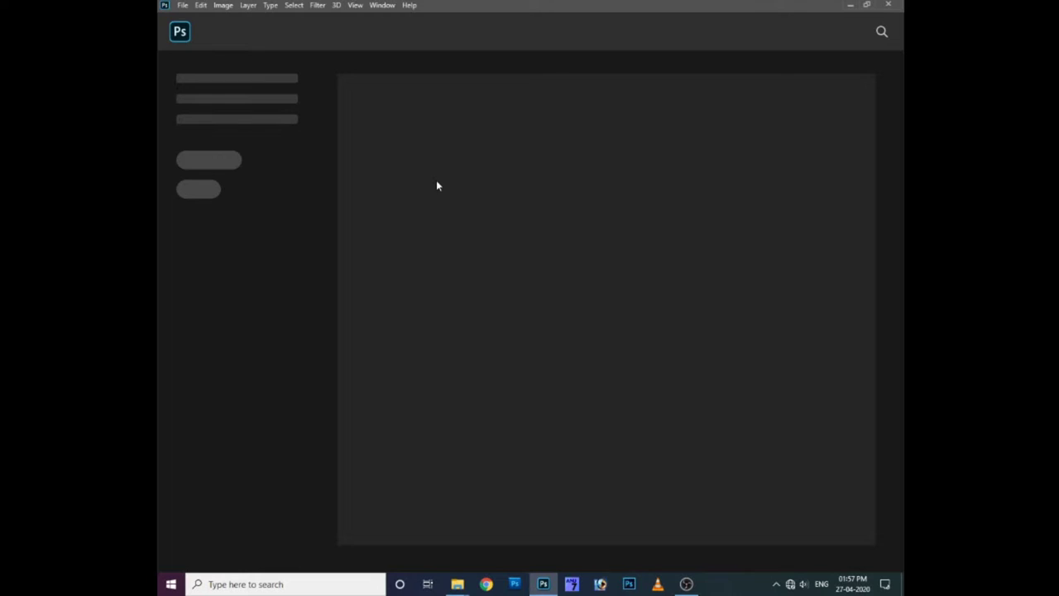
- Open the smiling woman's portrait photo from the Youtube Editings > Photo 18 folder
click(182, 7)
click(187, 28)
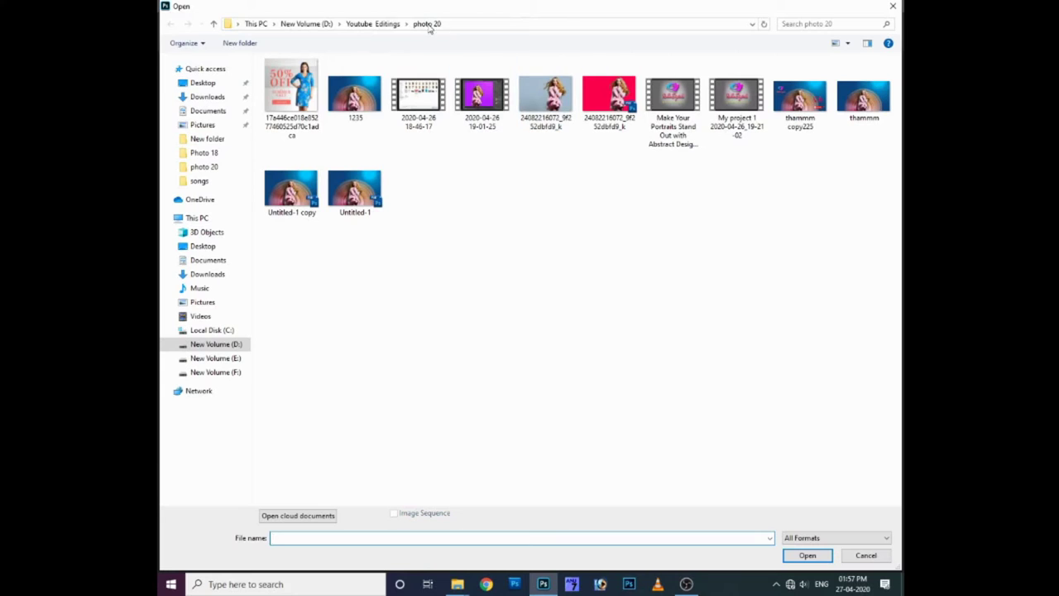
click(373, 23)
double_click(813, 157)
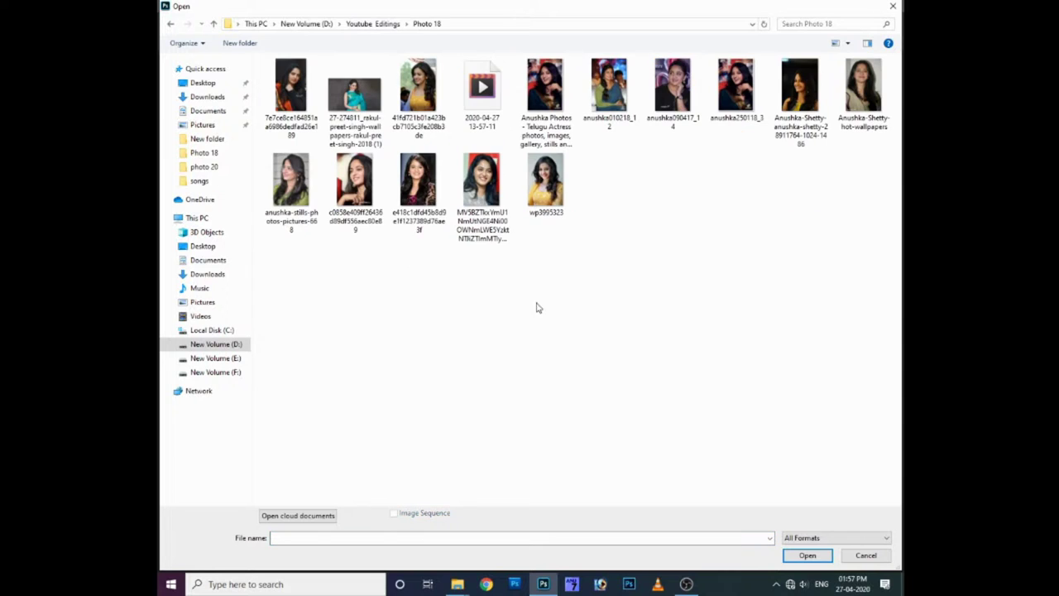
click(404, 224)
click(808, 556)
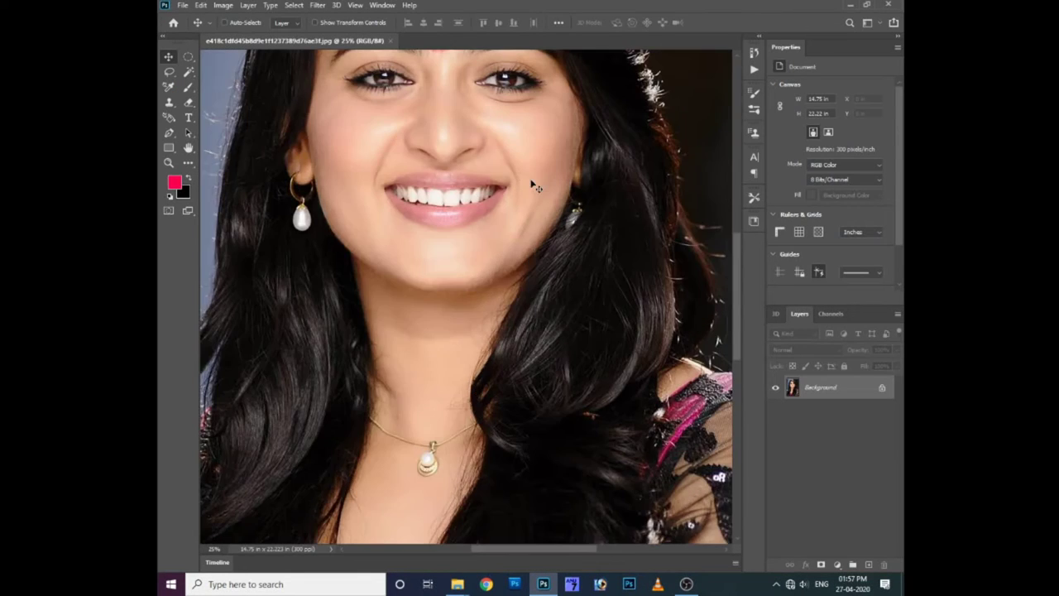
- Trace a Pen path down the right hair edge to the shoulder
scroll(540, 184, down, 2)
scroll(520, 184, down, 2)
scroll(526, 192, down, 2)
scroll(524, 190, down, 1)
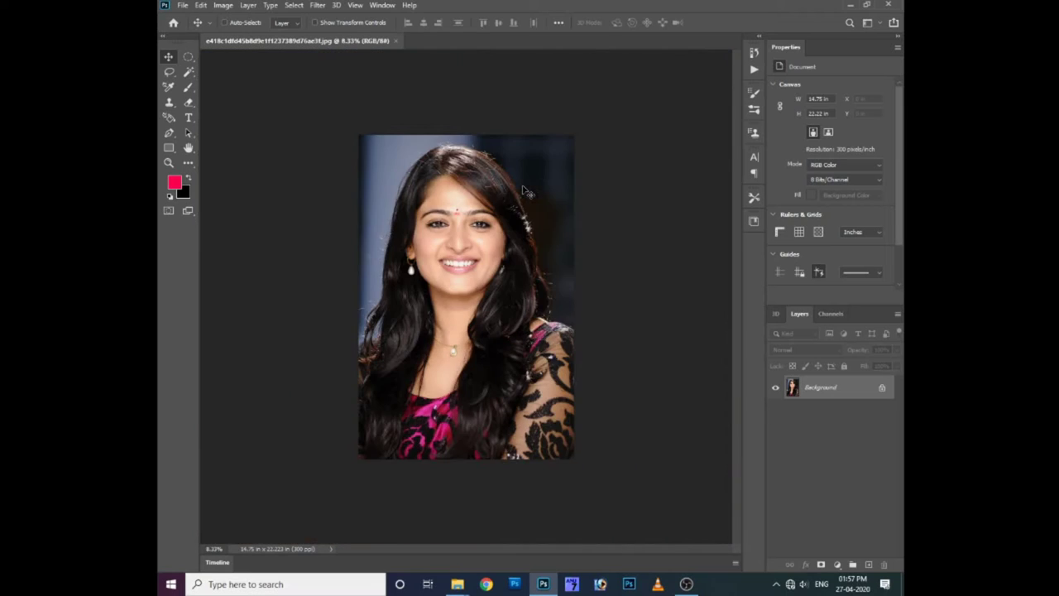
scroll(524, 184, up, 2)
scroll(525, 186, up, 1)
key(p)
drag(540, 190, 539, 356)
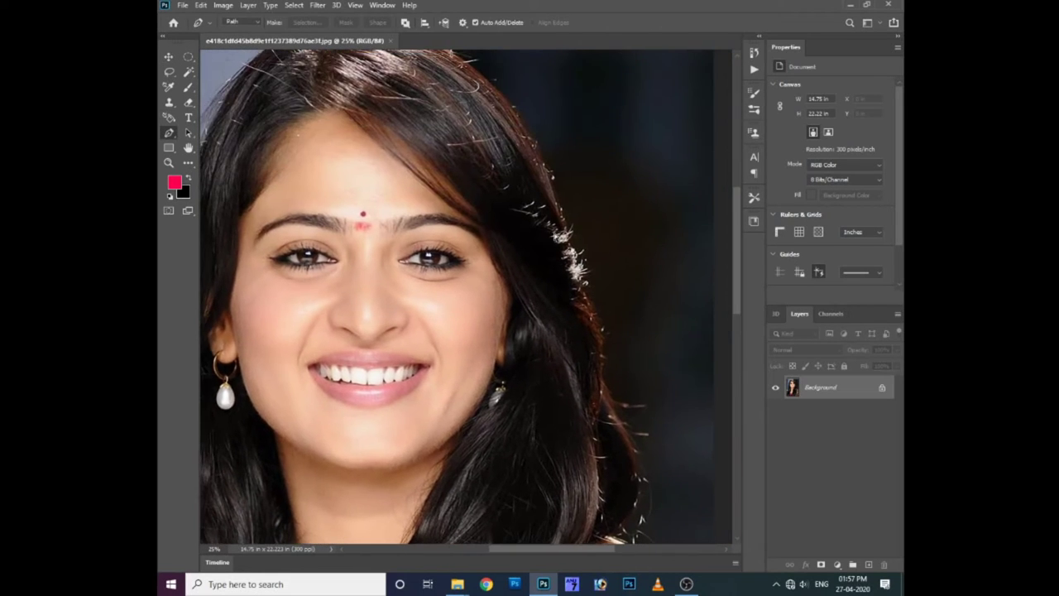
scroll(540, 356, up, 1)
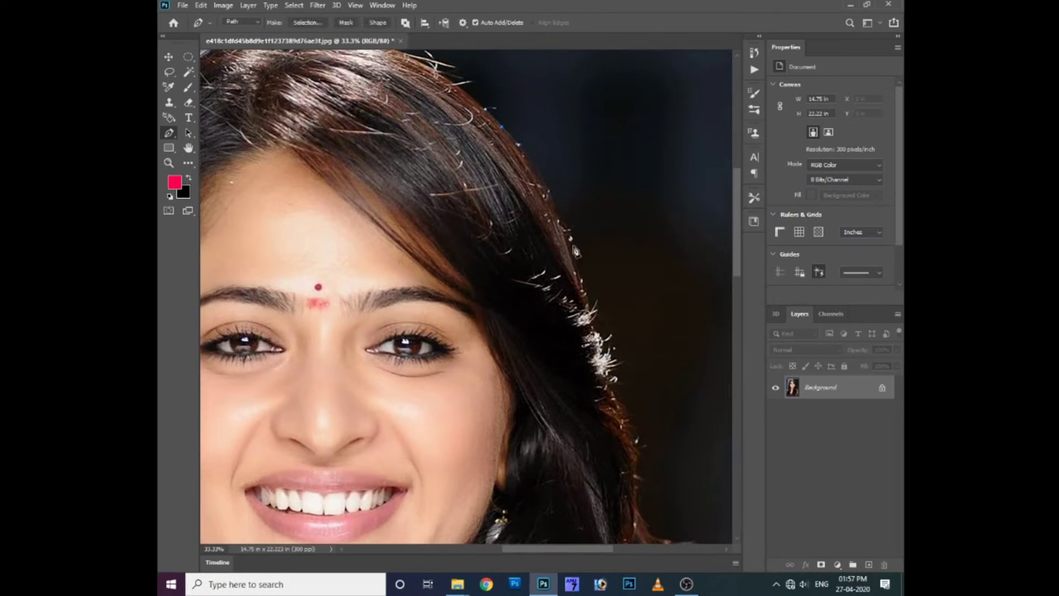
drag(663, 527, 584, 237)
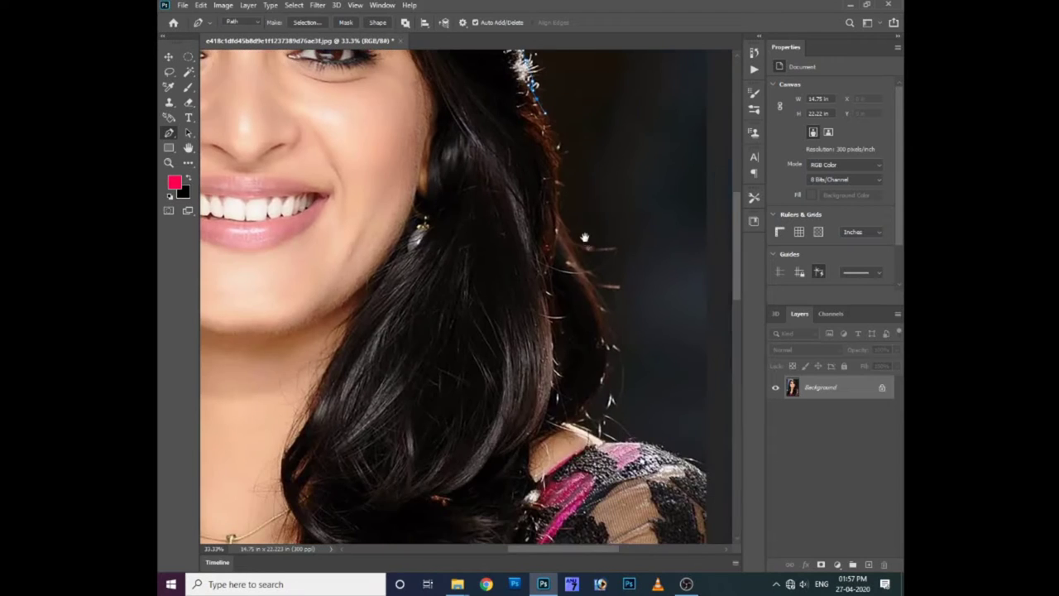
drag(557, 169, 560, 234)
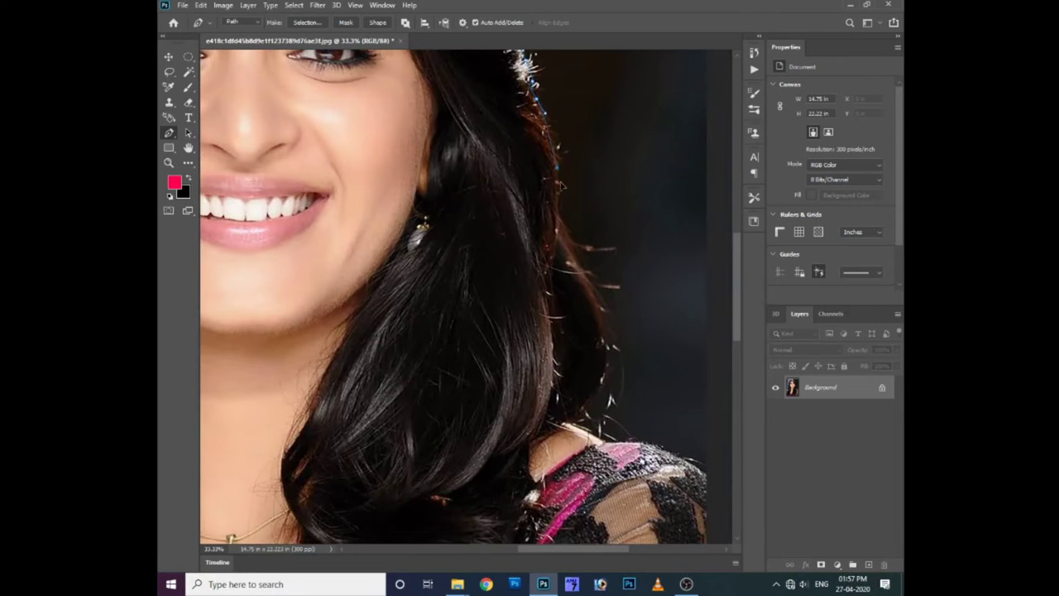
click(463, 23)
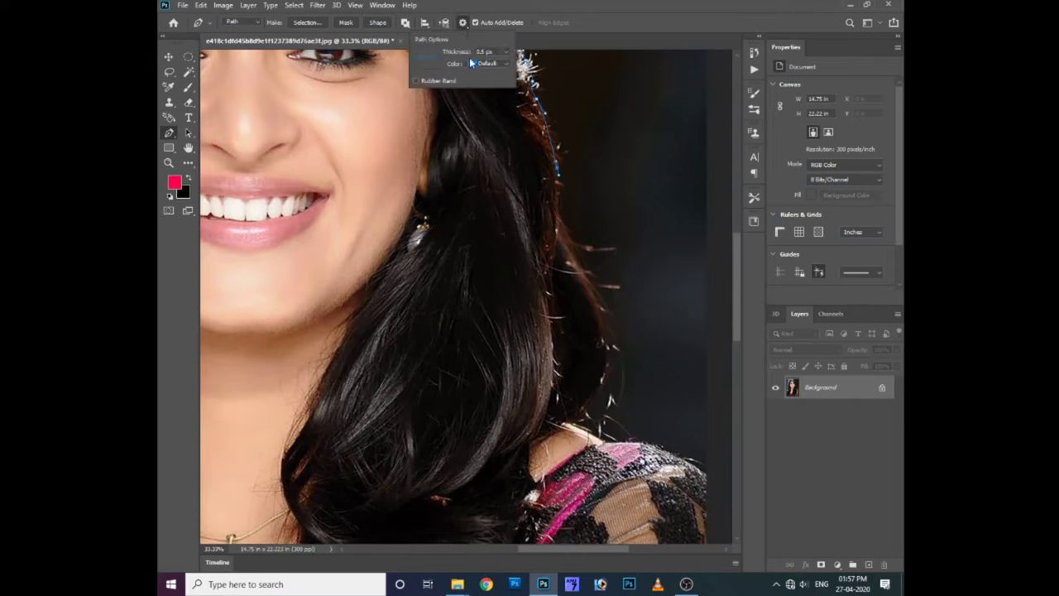
mouse_move(556, 240)
mouse_down()
mouse_move(570, 424)
mouse_move(614, 447)
mouse_up()
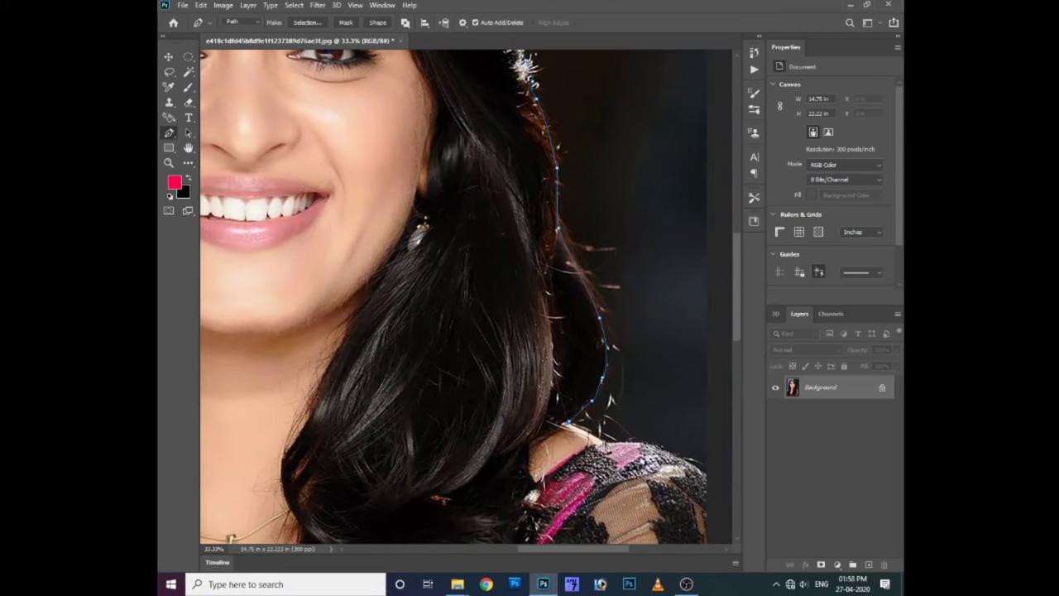
- Duplicate the photo layer twice, creating Layer 1 and Layer 1 copy
key(ctrl+j)
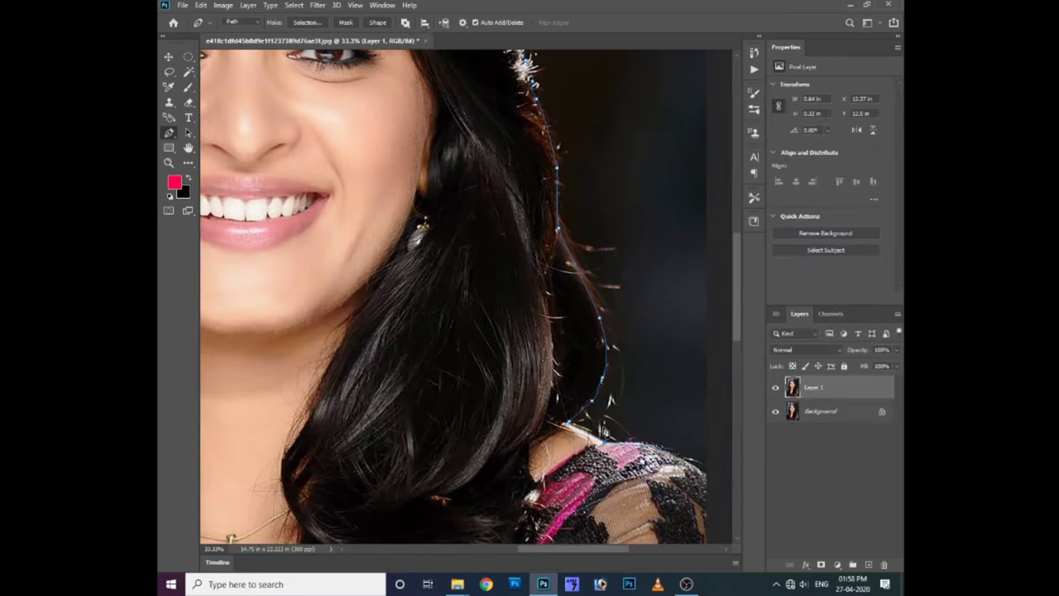
key(ctrl+j)
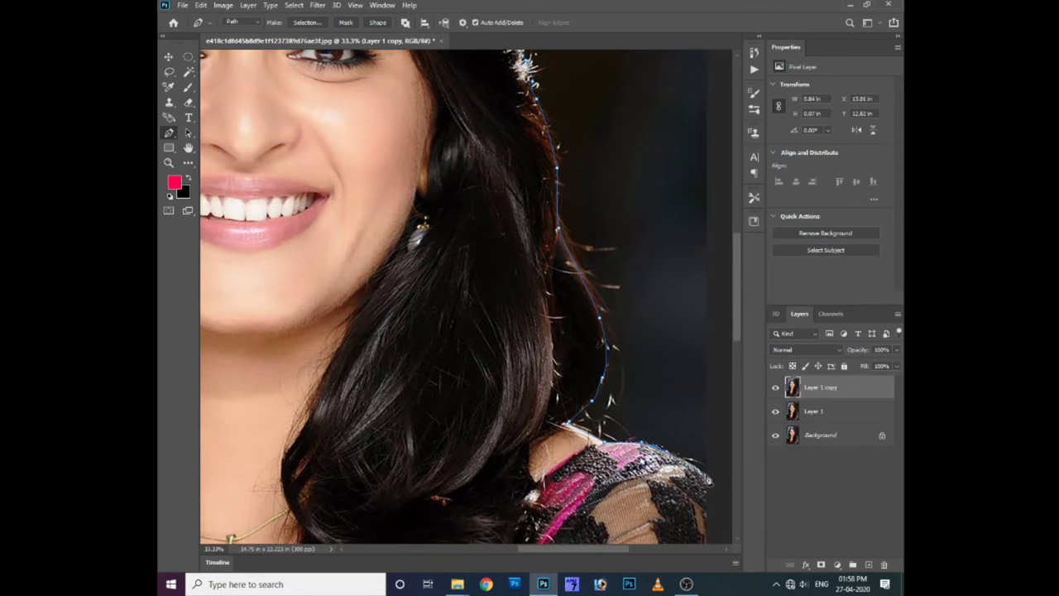
scroll(678, 405, down, 3)
scroll(671, 376, down, 2)
scroll(661, 378, down, 2)
scroll(661, 377, down, 1)
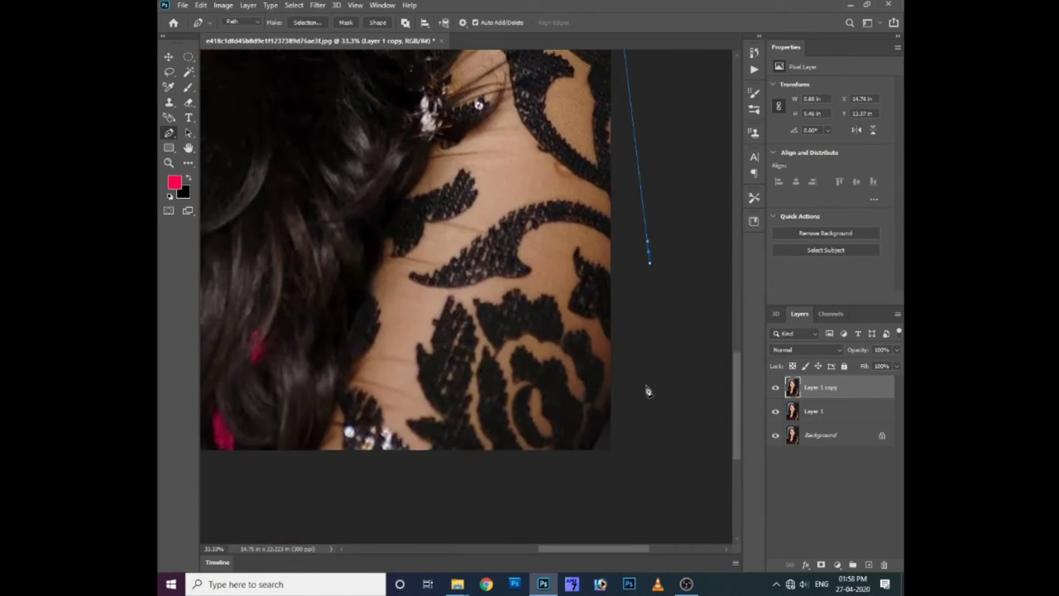
drag(656, 366, 612, 426)
scroll(469, 461, left, 3)
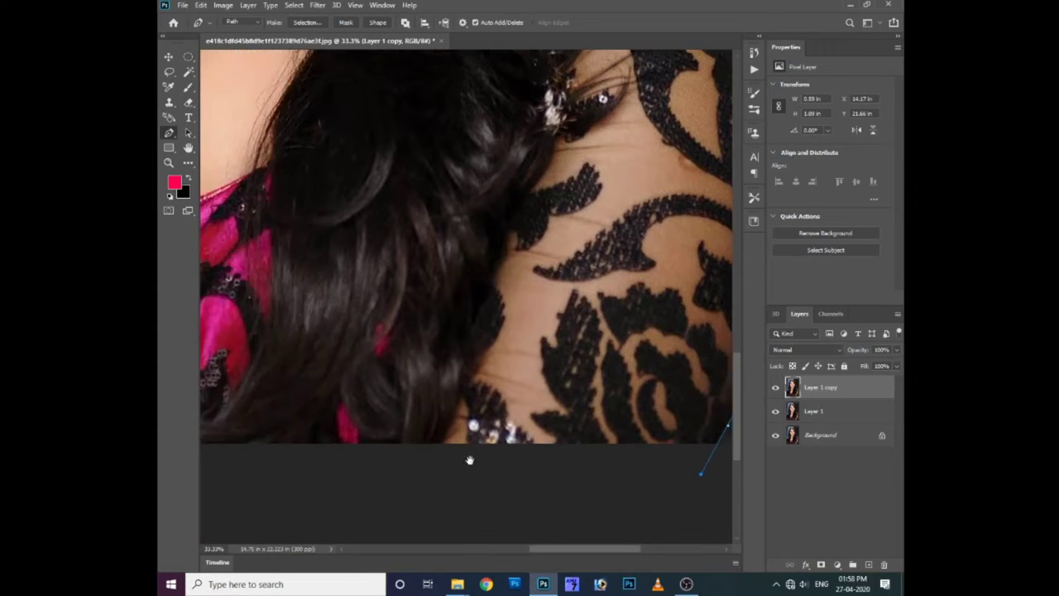
scroll(420, 418, left, 3)
scroll(293, 454, left, 2)
scroll(288, 333, up, 2)
scroll(288, 333, up, 5)
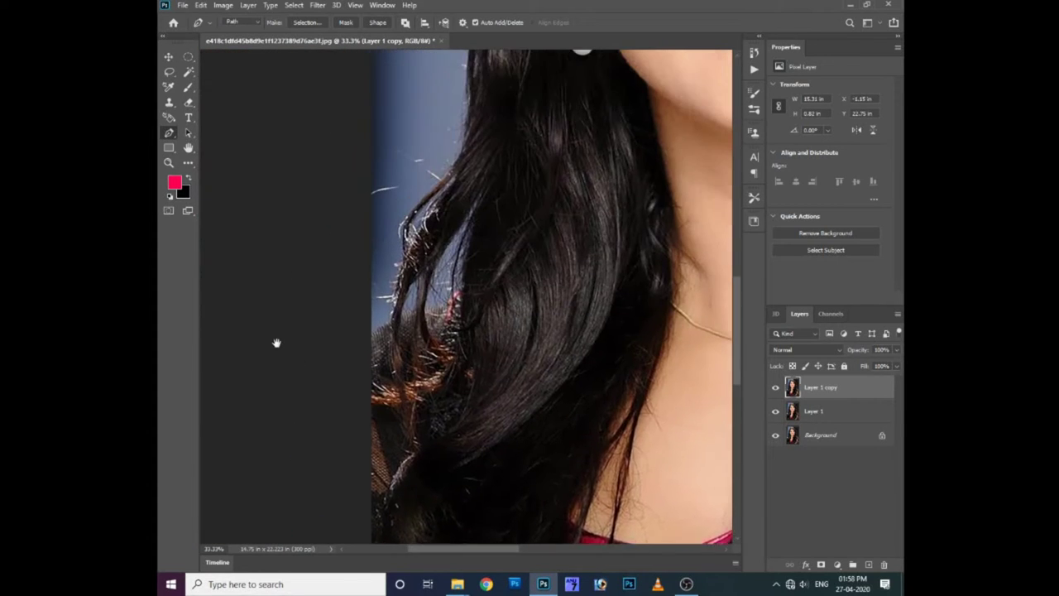
scroll(276, 342, up, 1)
- Continue the path up the left hair edge and along the hairline to the top
click(372, 383)
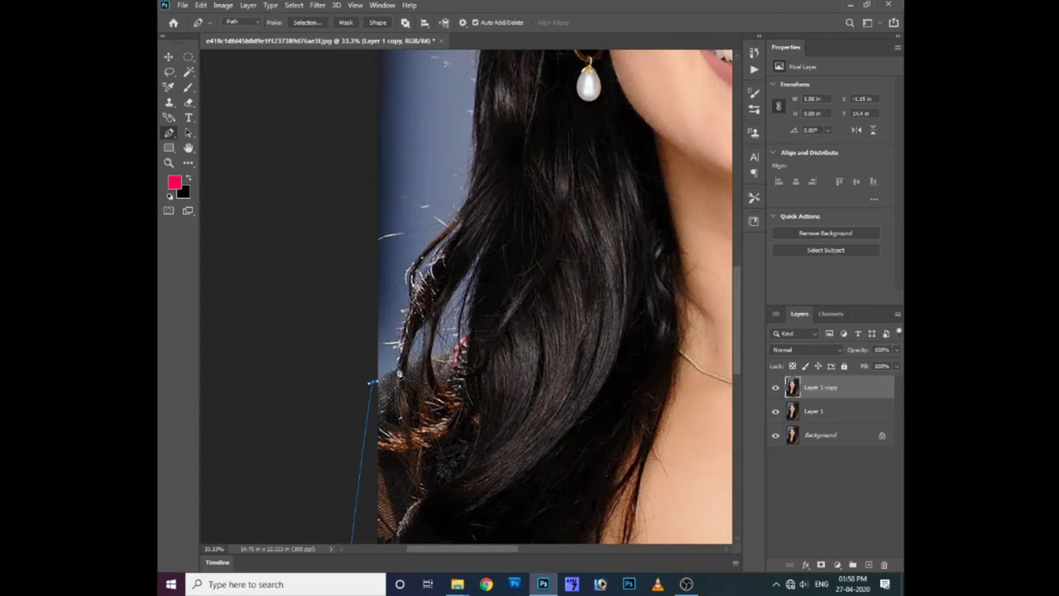
drag(462, 213, 474, 186)
scroll(474, 185, up, 3)
scroll(448, 238, up, 3)
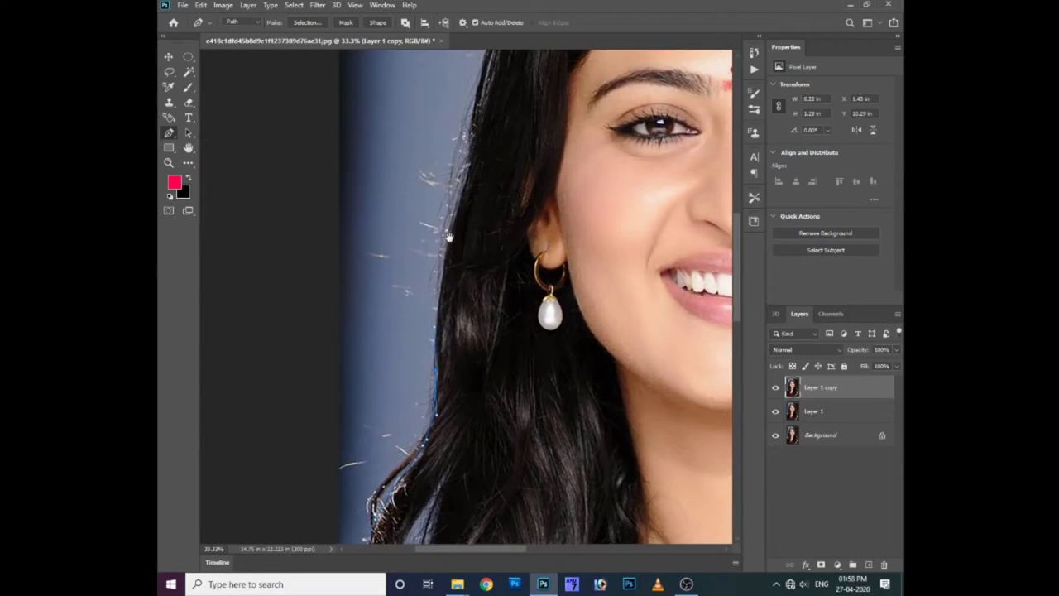
scroll(491, 186, up, 3)
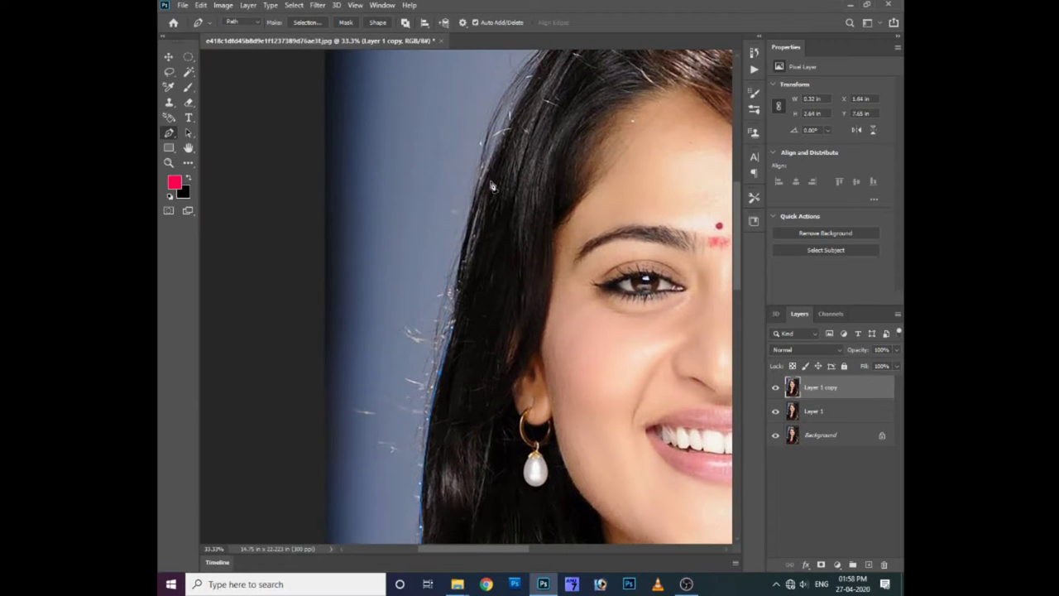
scroll(492, 186, up, 3)
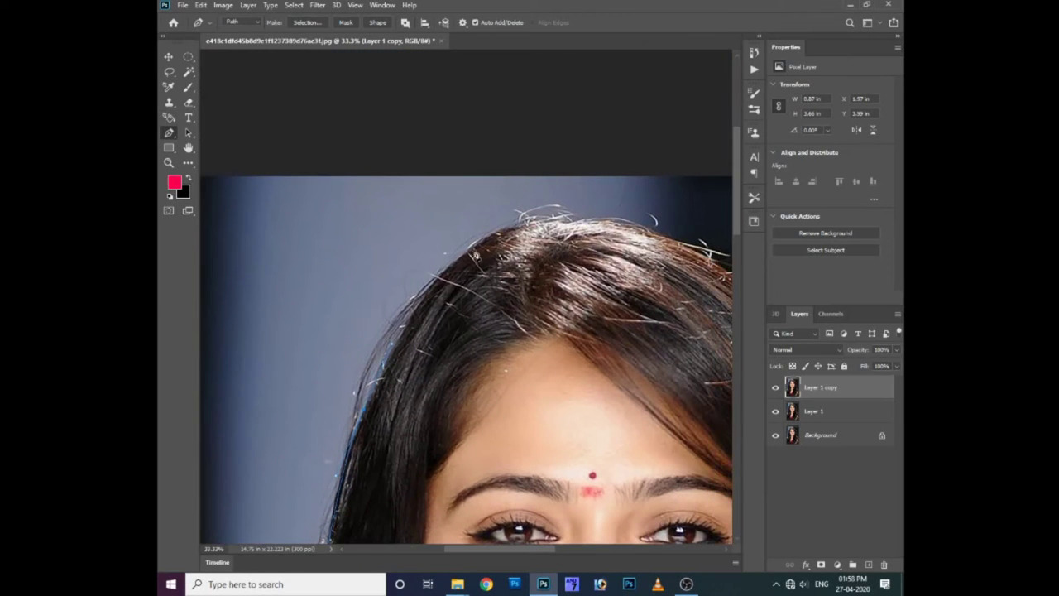
drag(552, 222, 573, 225)
scroll(612, 230, down, 2)
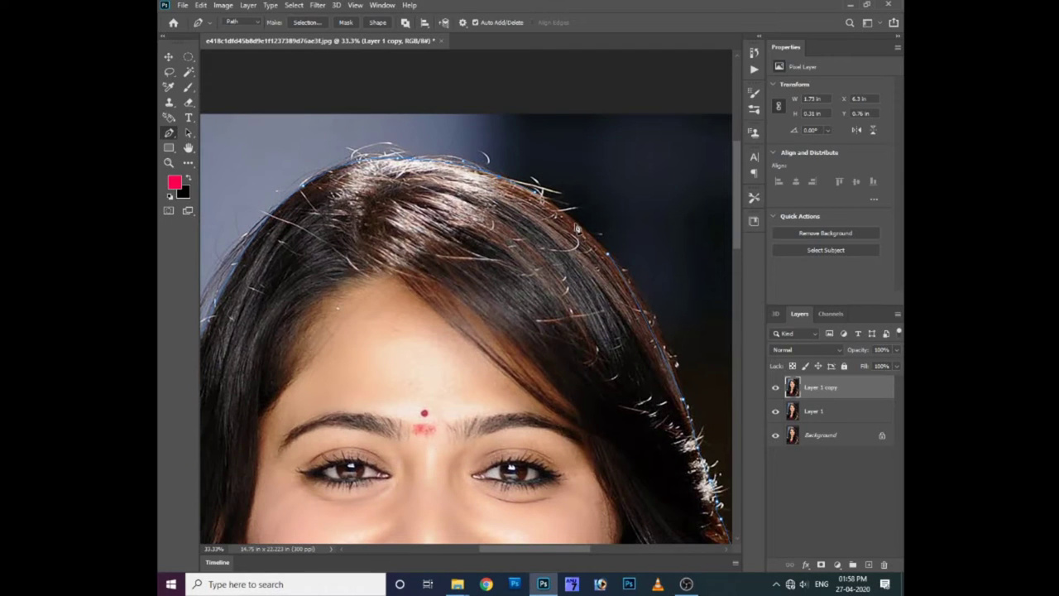
key(Escape)
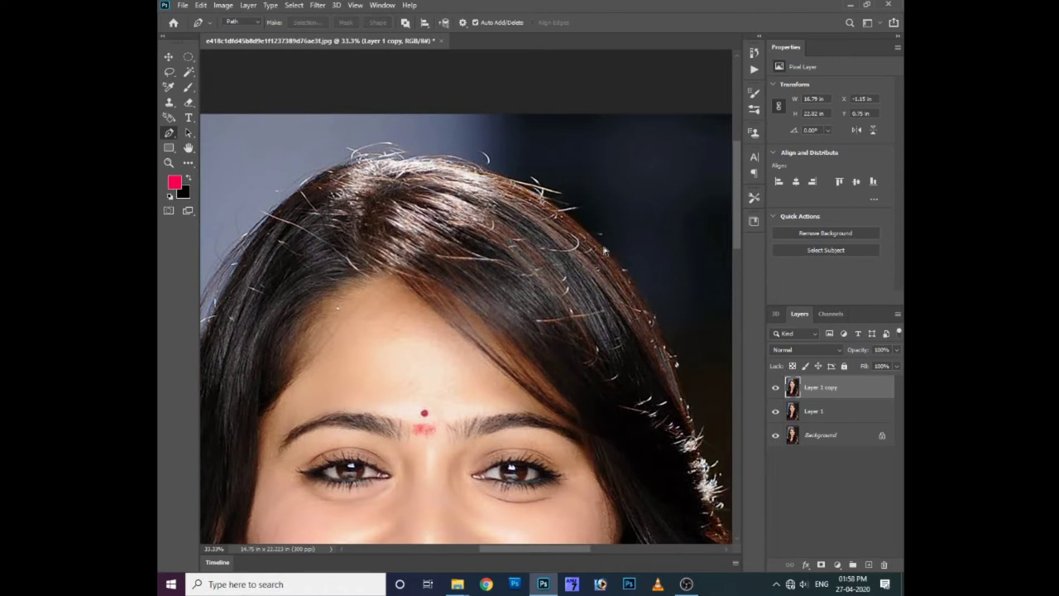
- Turn the path into a 2 px feathered selection and mask Layer 1 copy with it
key(ctrl+Return)
scroll(604, 248, down, 5)
key(shift+F6)
text(2)
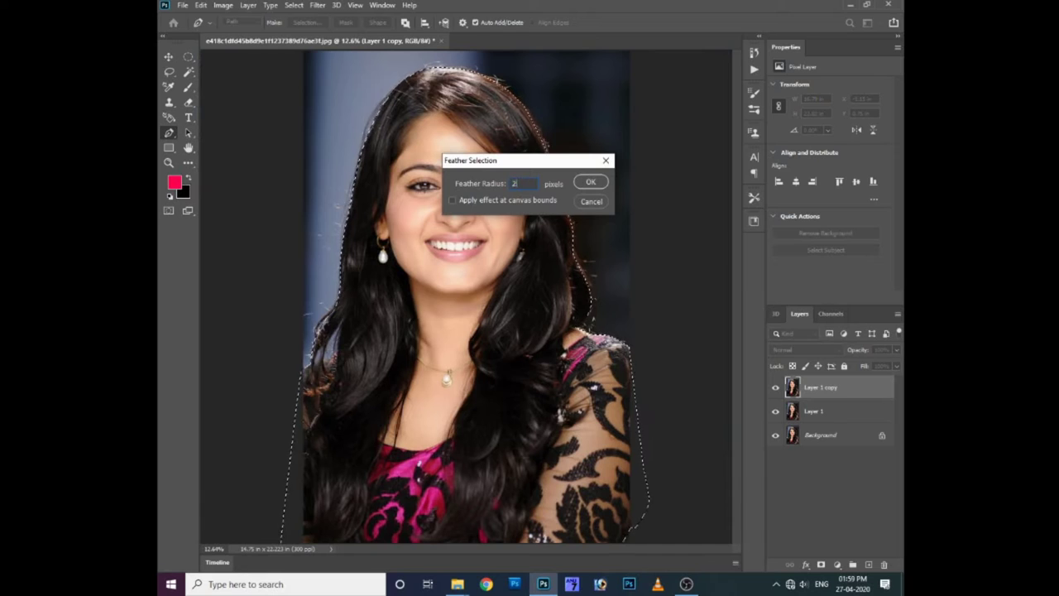
key(Return)
click(822, 565)
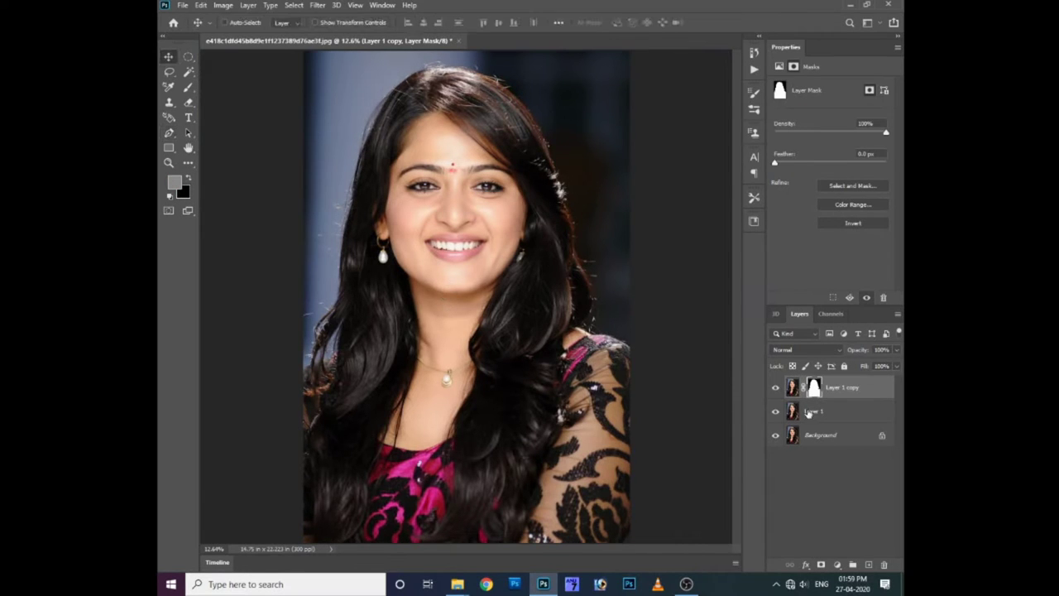
- Fill Layer 1 with cyan as the background colour
click(175, 183)
click(540, 448)
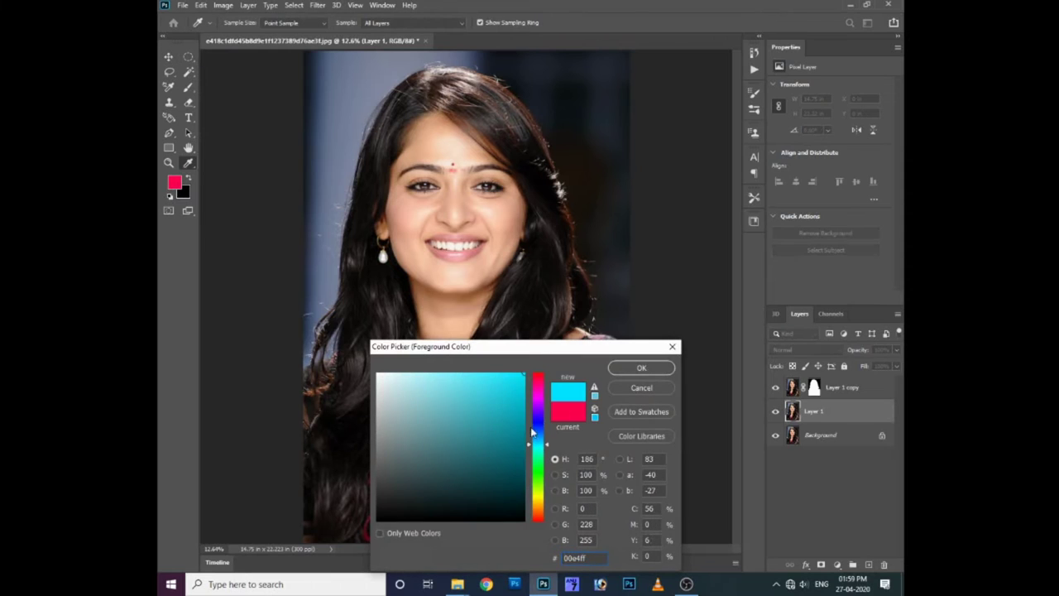
key(Return)
key(v)
key(alt+BackSpace)
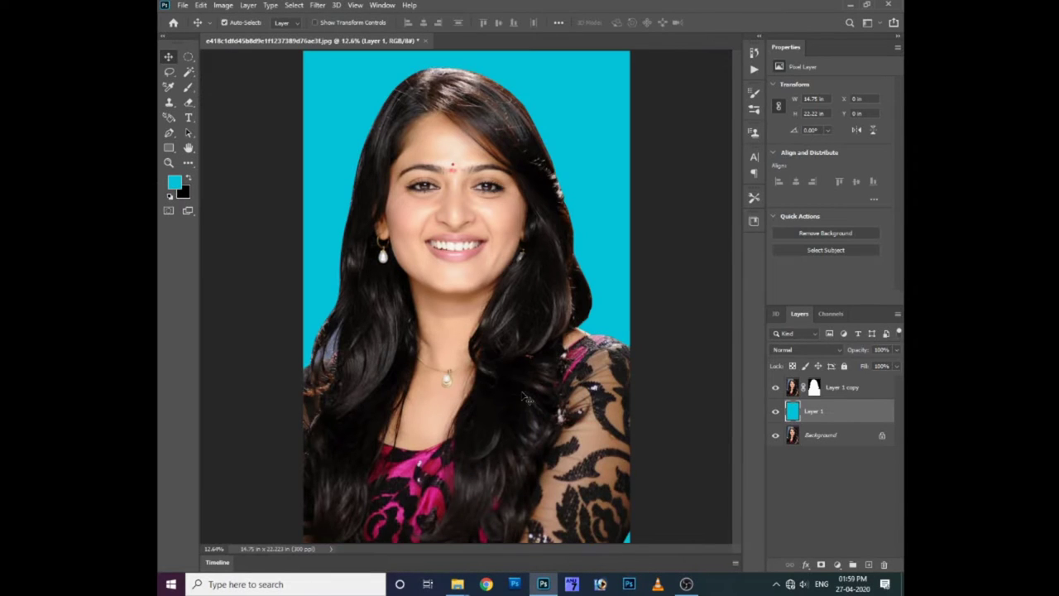
key(ctrl+plus)
- Open Select and Mask for Layer 1 copy's layer mask
right_click(518, 217)
click(534, 221)
scroll(518, 309, up, 1)
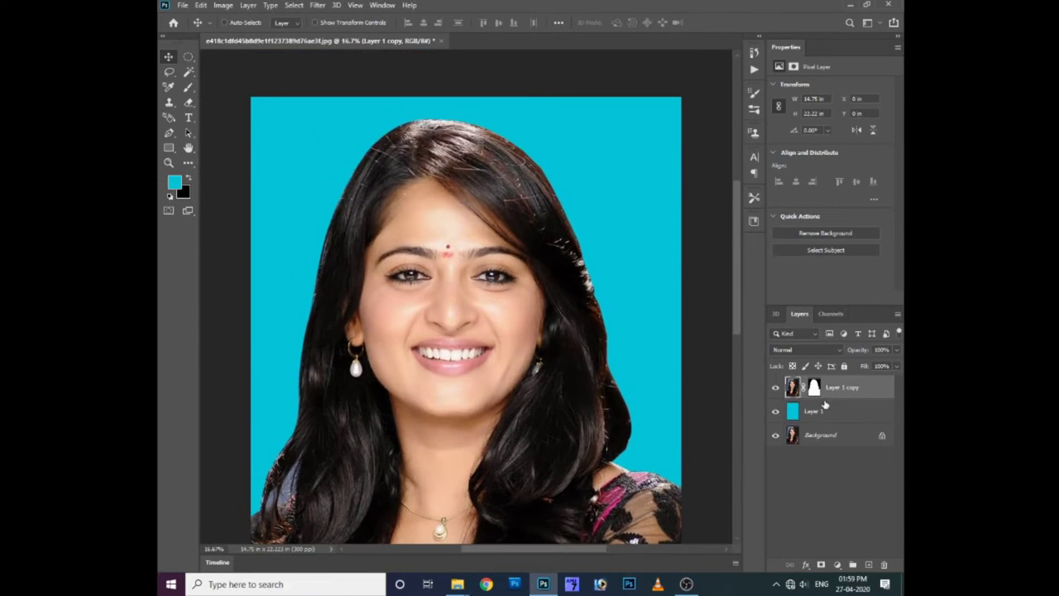
right_click(815, 387)
click(804, 474)
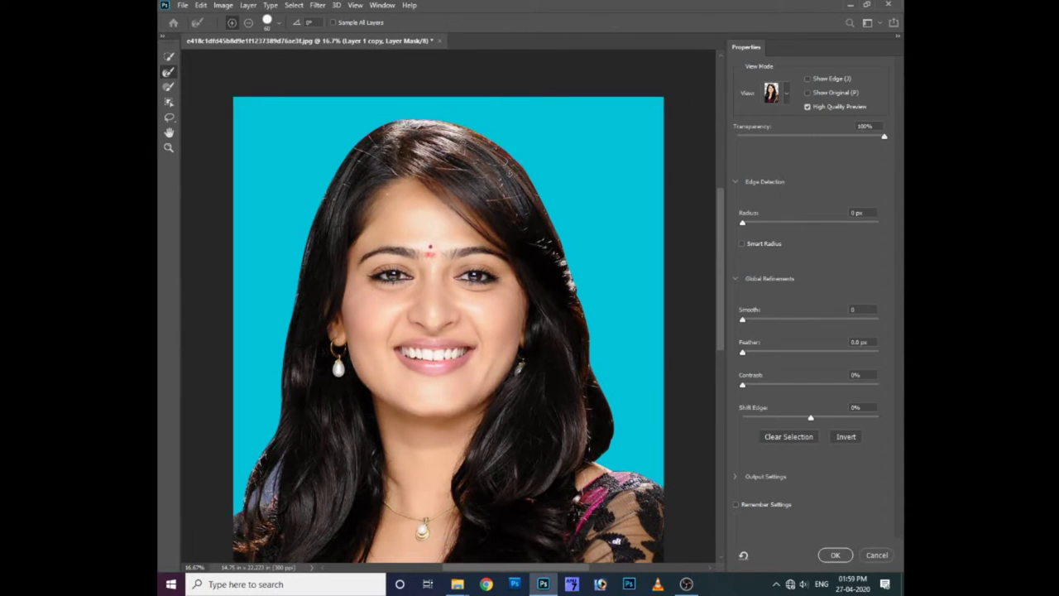
- Set the preview transparency to about 63% and enlarge the Refine Edge Brush
key(ctrl+plus)
drag(884, 136, 808, 136)
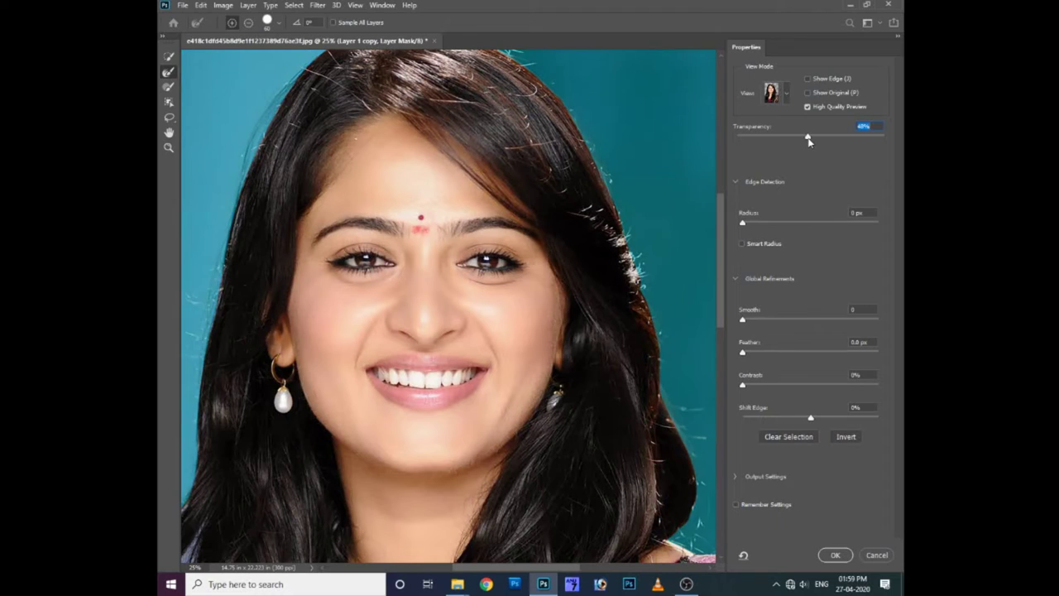
scroll(507, 225, up, 1)
scroll(508, 225, up, 2)
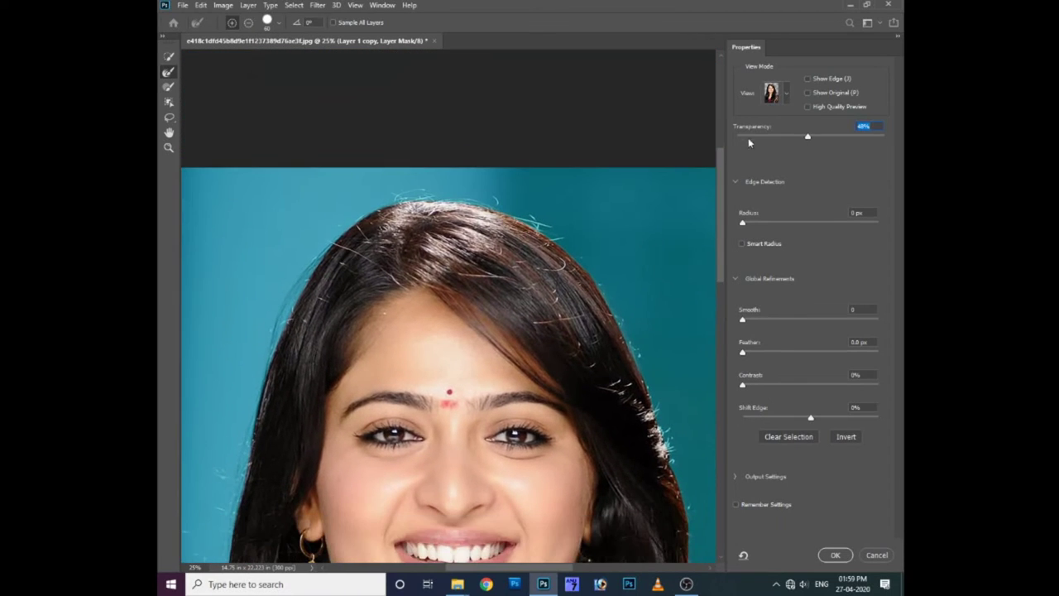
drag(808, 136, 827, 136)
right_click(503, 276)
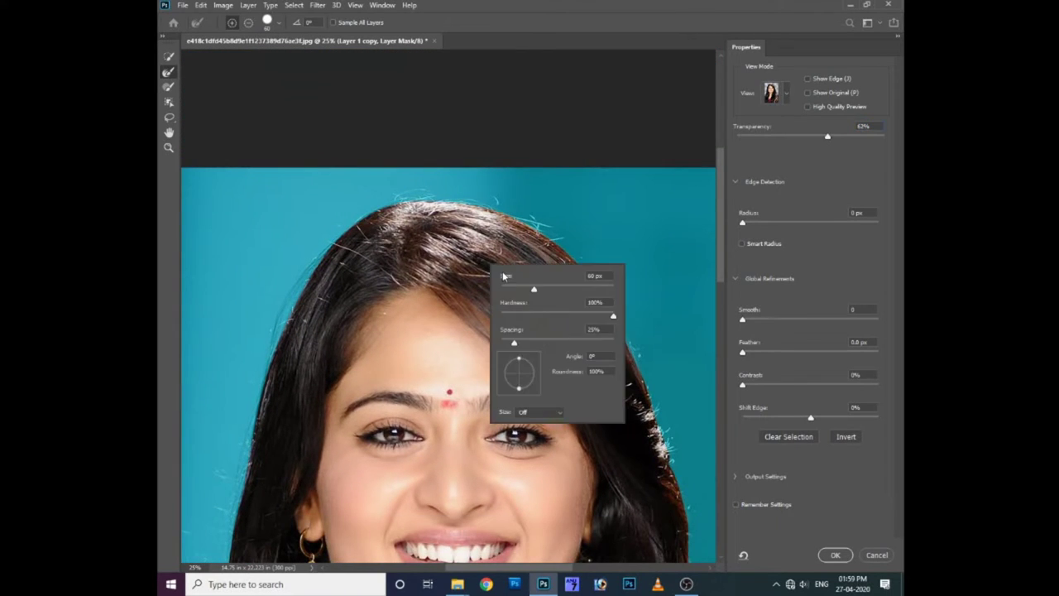
key(Escape)
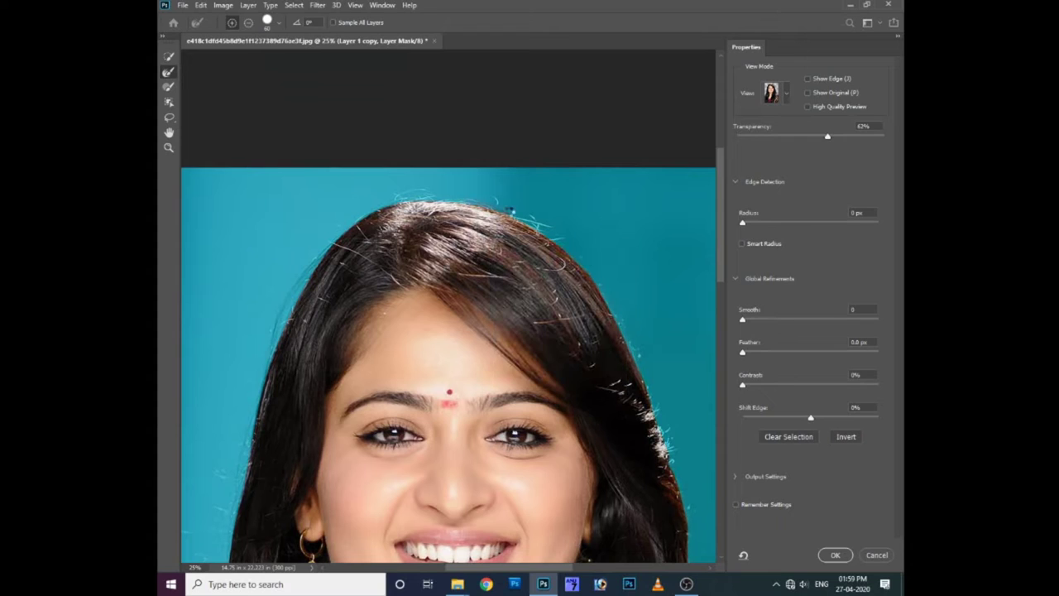
key(bracketright)
- Refine the mask along the top, left and right hair edges, then apply it
drag(273, 335, 310, 283)
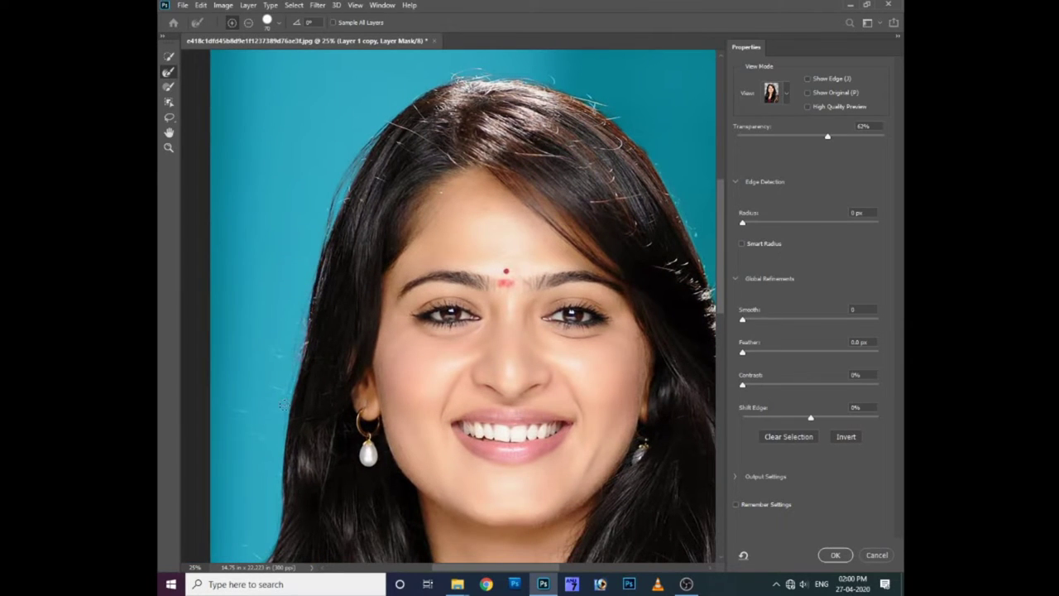
drag(290, 400, 393, 279)
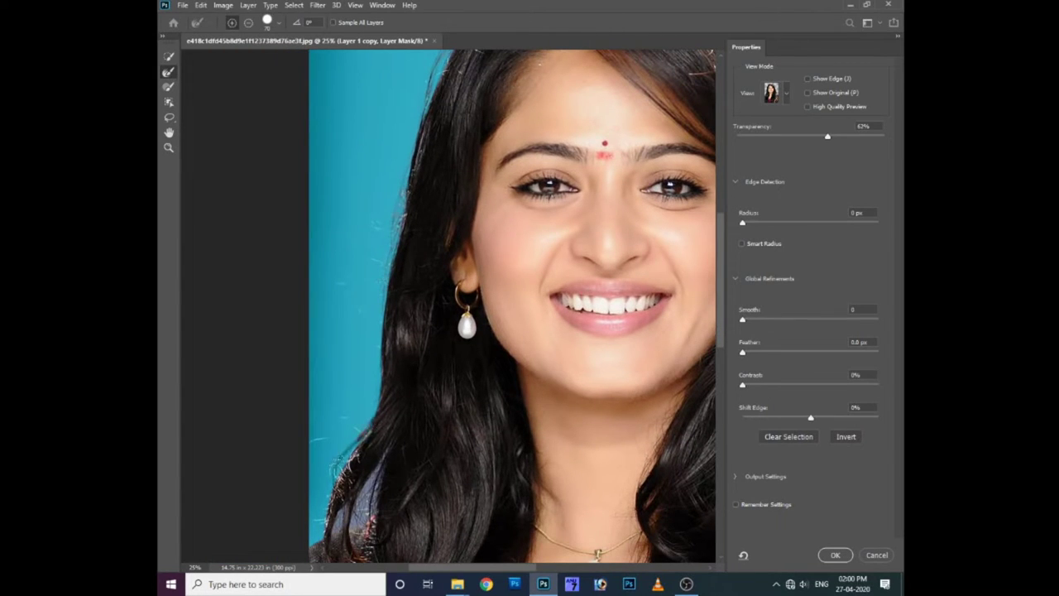
scroll(323, 431, down, 2)
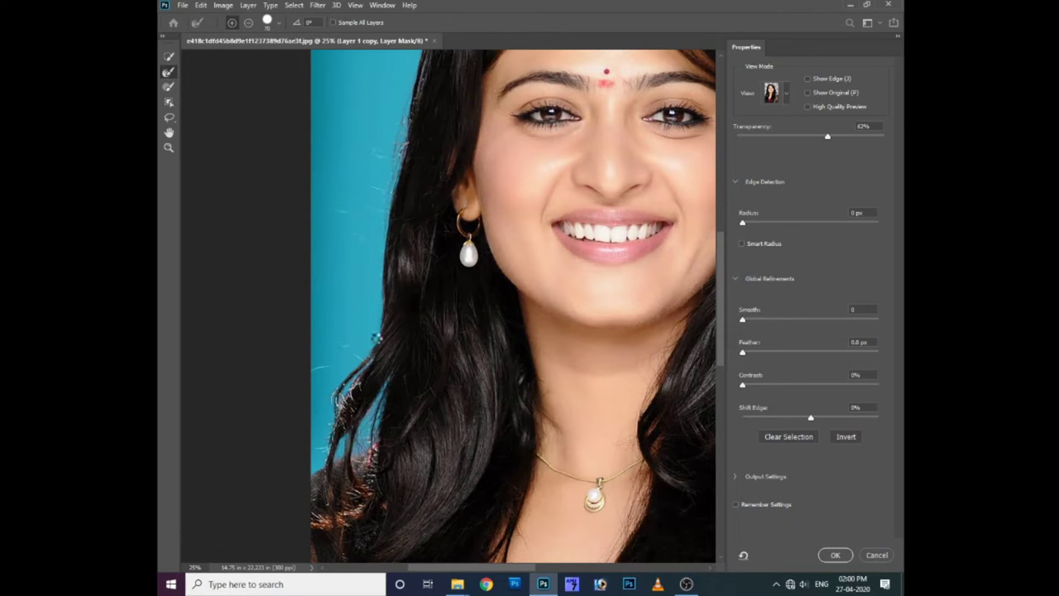
scroll(376, 266, up, 3)
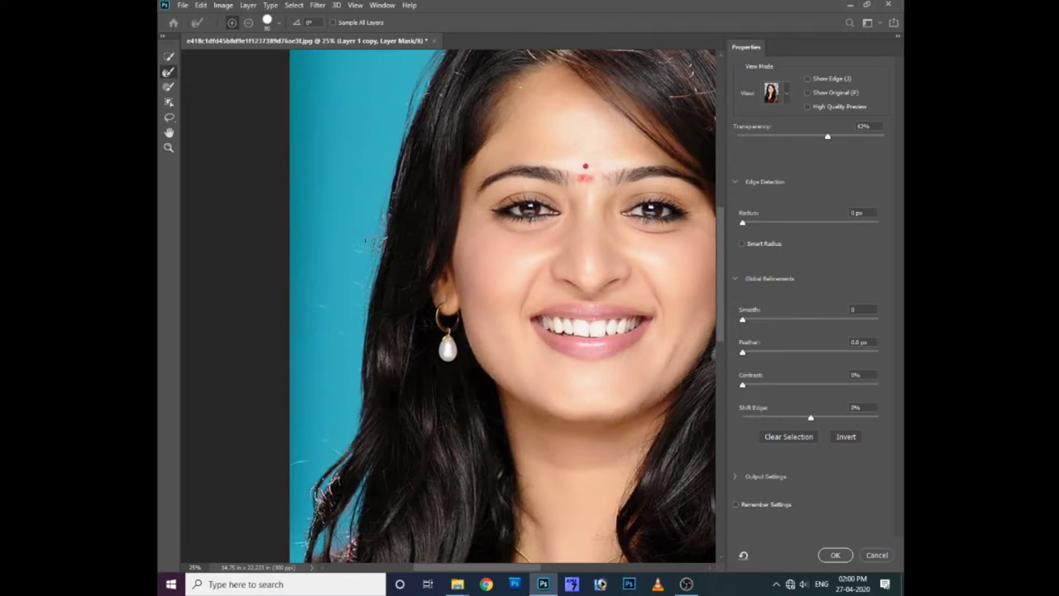
scroll(413, 123, up, 3)
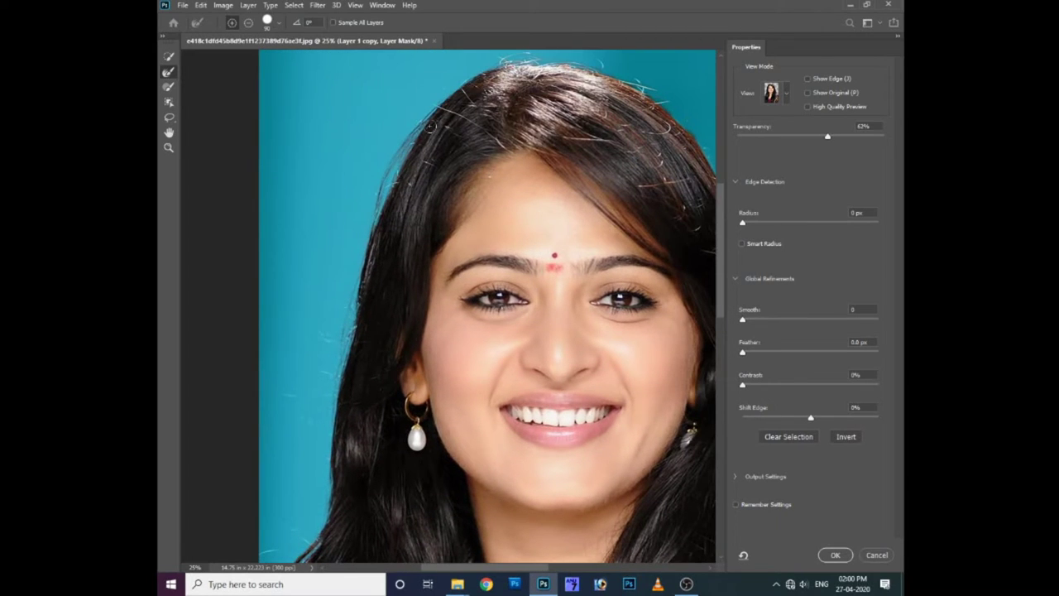
scroll(414, 176, up, 3)
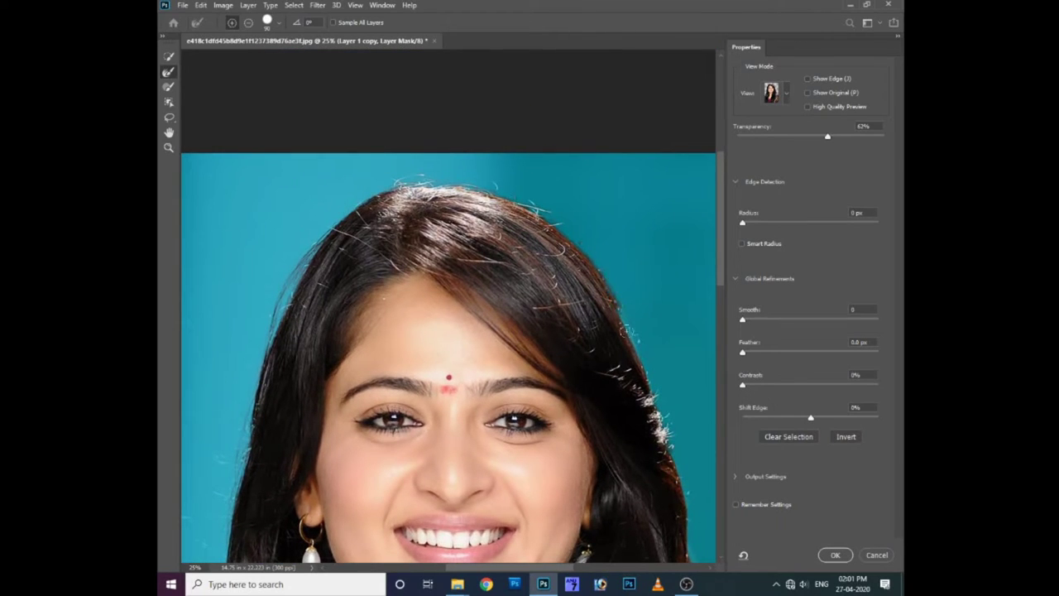
drag(599, 266, 667, 404)
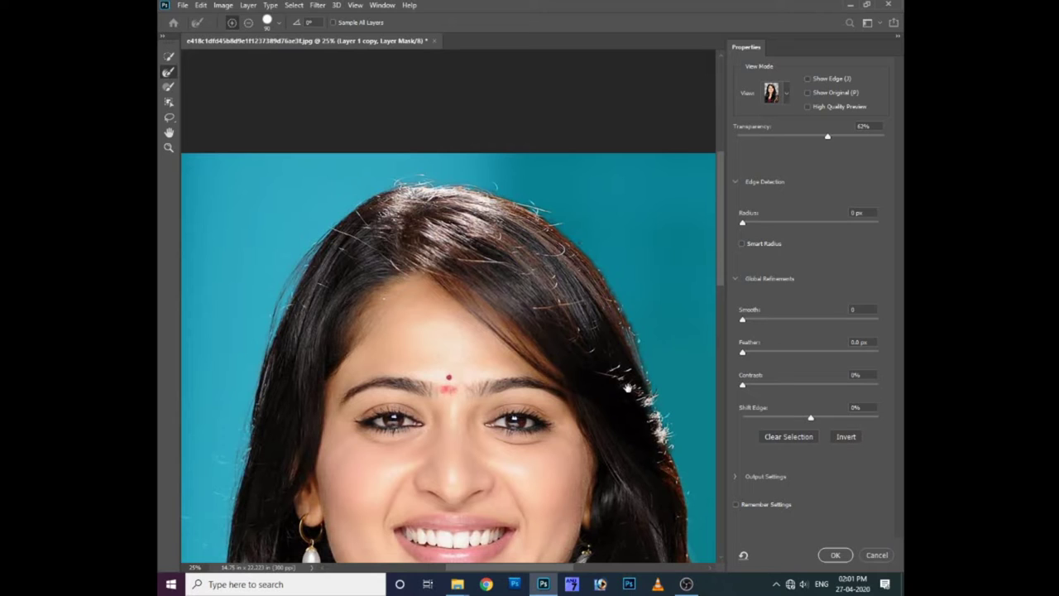
scroll(616, 397, down, 5)
scroll(616, 397, right, 2)
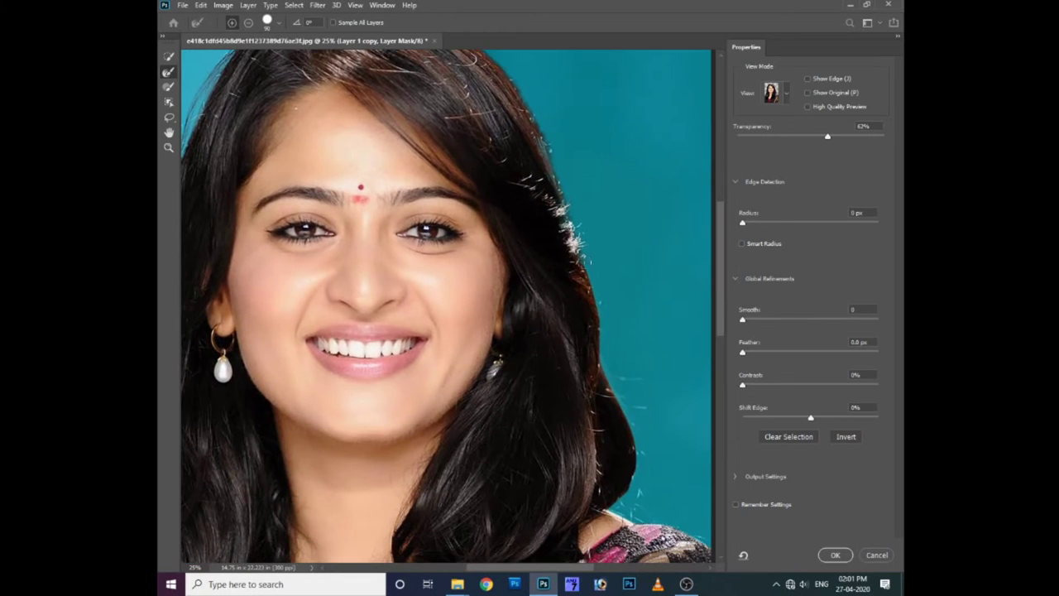
drag(588, 264, 639, 493)
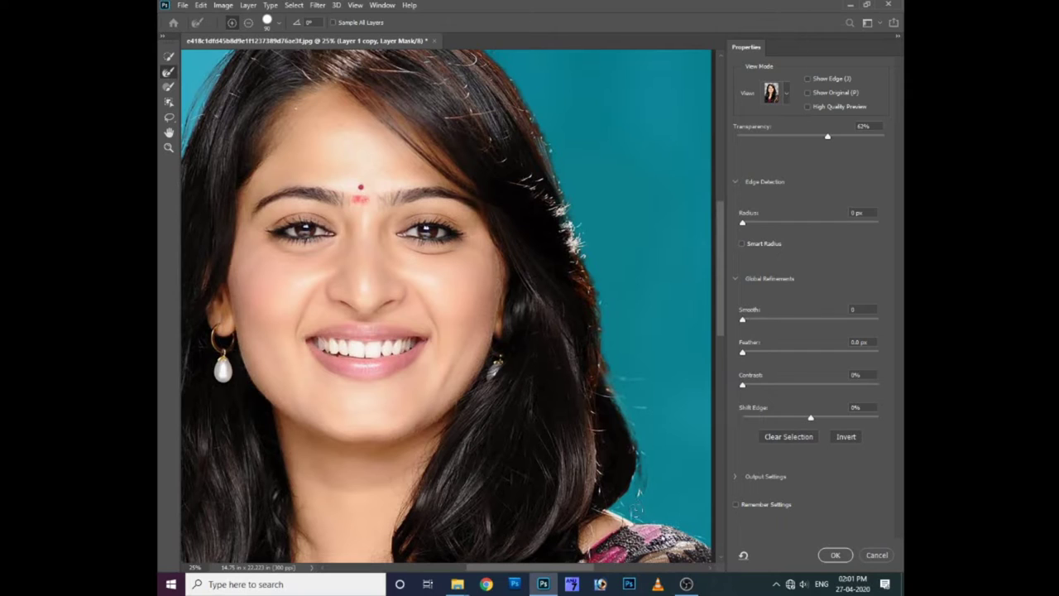
drag(596, 277, 629, 478)
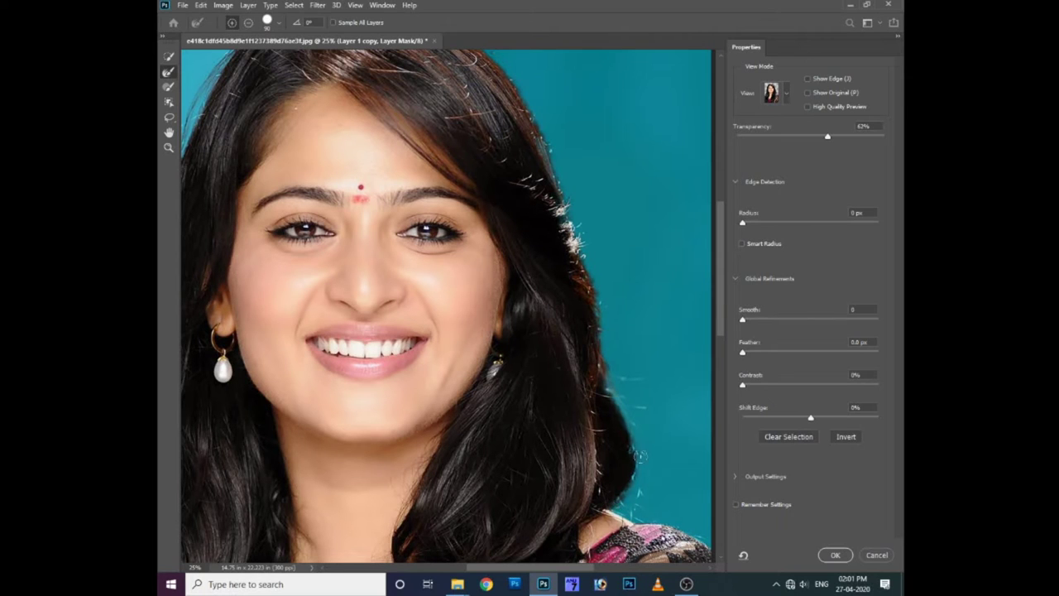
click(835, 554)
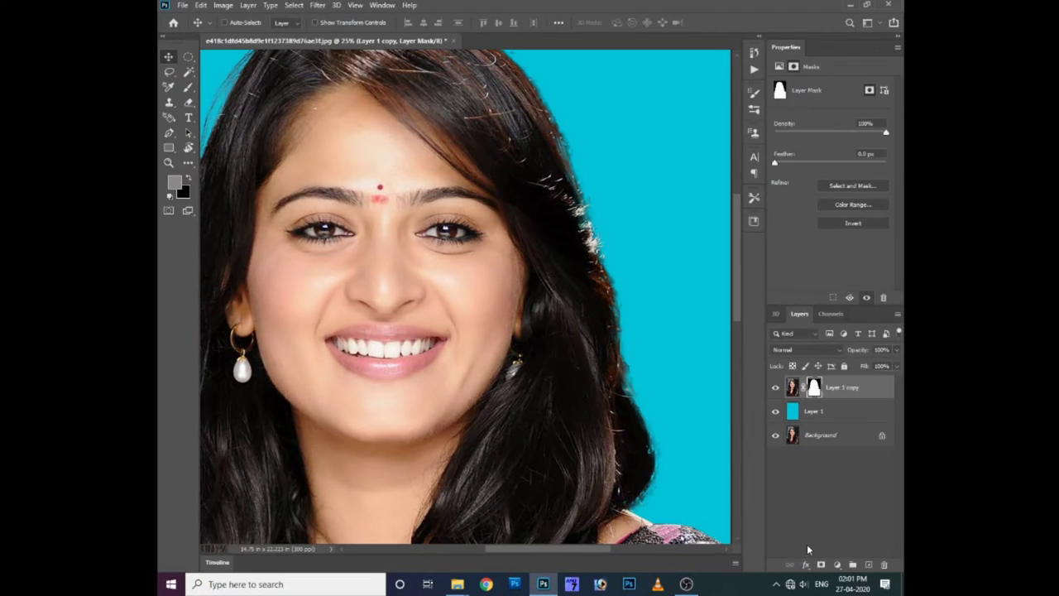
- Duplicate the masked portrait layer and hide Layer 1 copy
key(ctrl+minus)
key(ctrl+j)
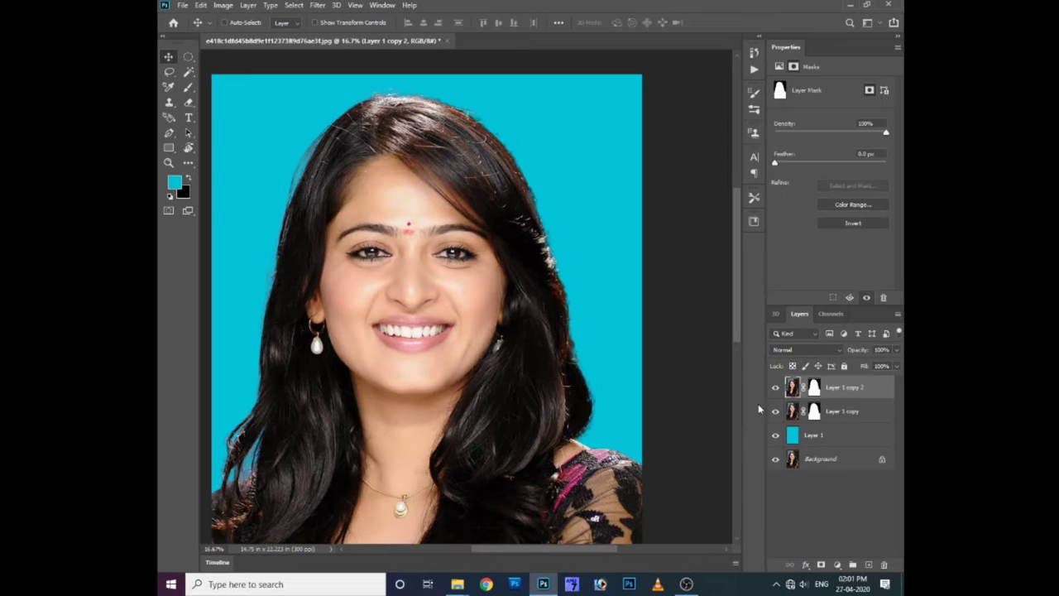
click(775, 411)
click(791, 387)
- Darken the new layer's midtones with a Curves adjustment
key(ctrl+m)
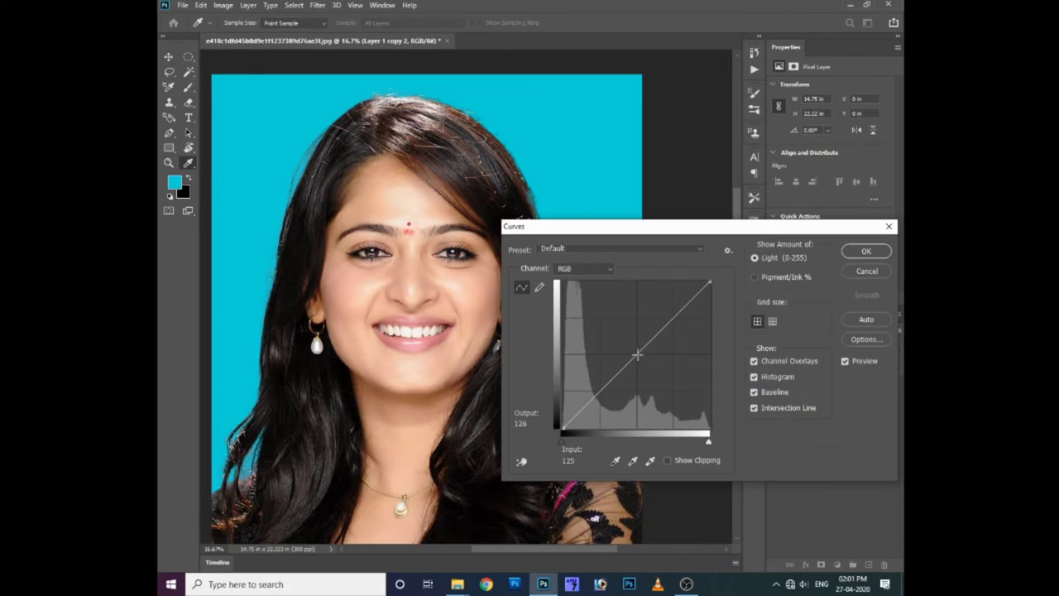
drag(638, 356, 644, 359)
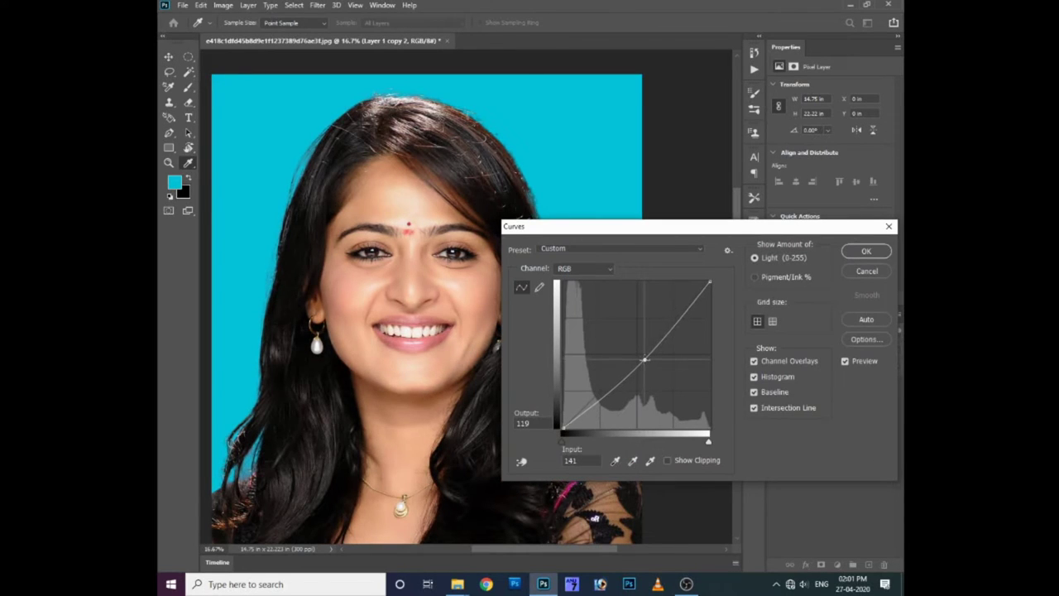
click(845, 362)
click(845, 361)
click(866, 251)
- Set Brightness to -9 and Contrast to 27, then duplicate the layer
click(223, 5)
mouse_move(242, 35)
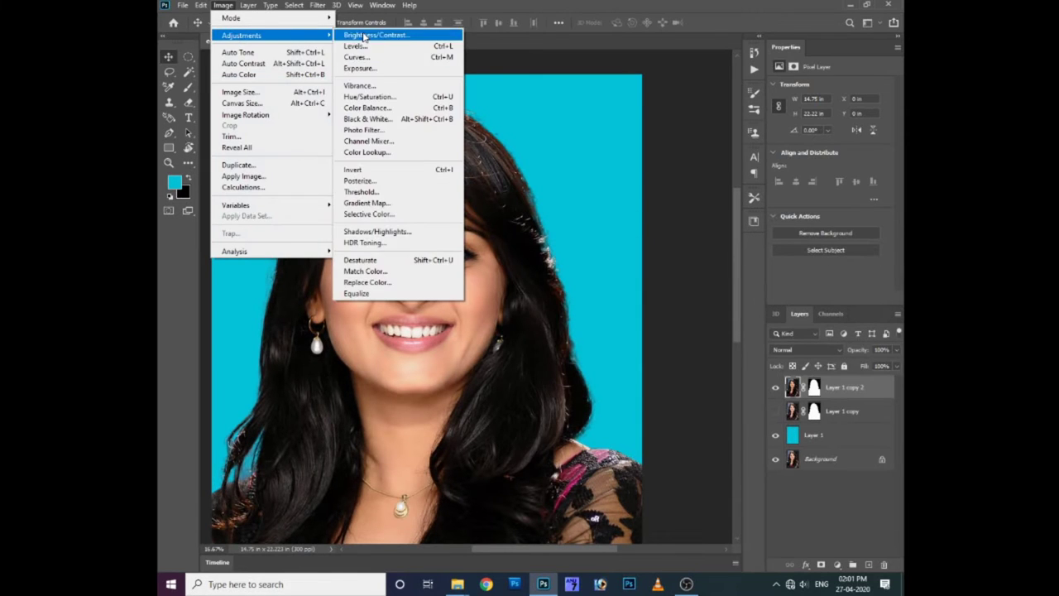
click(366, 36)
drag(559, 315, 555, 316)
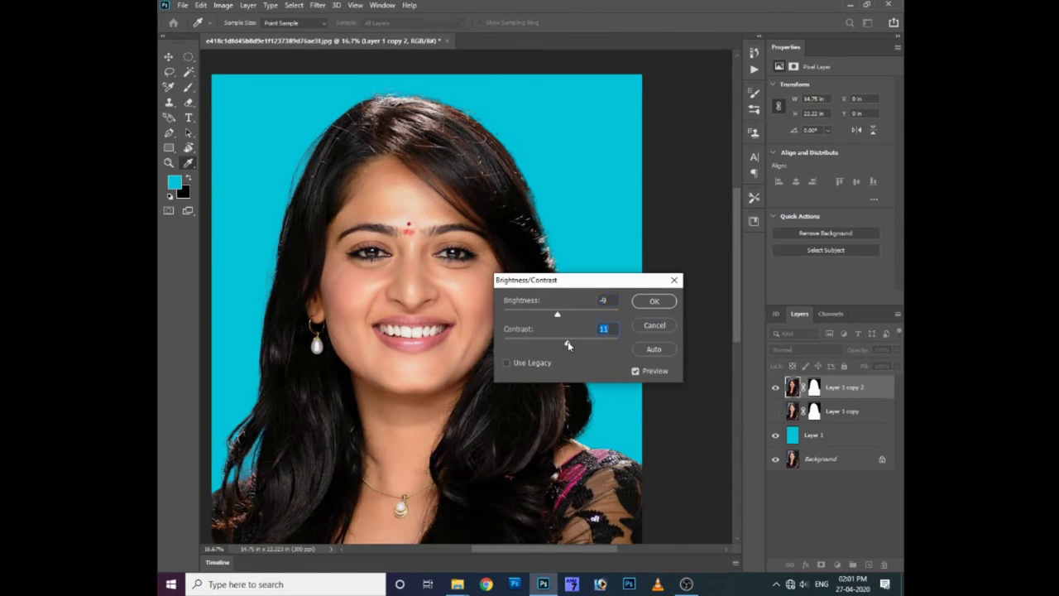
click(635, 371)
click(635, 371)
drag(576, 344, 577, 344)
click(636, 371)
click(636, 370)
key(Return)
key(ctrl+plus)
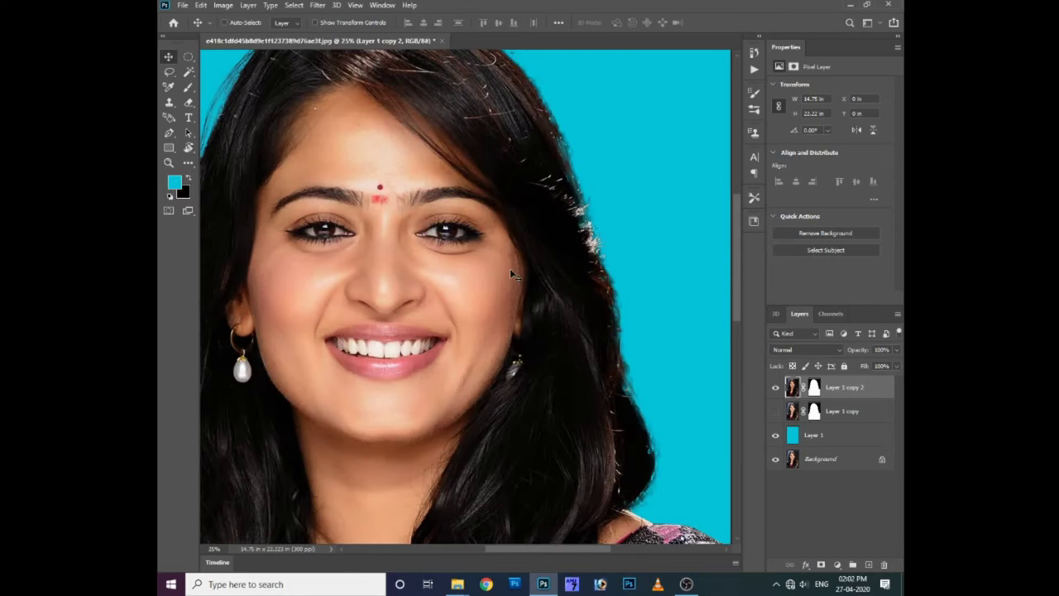
key(ctrl+j)
- Undo the extra layer copy and apply Unsharp Mask at about 152% amount
click(317, 5)
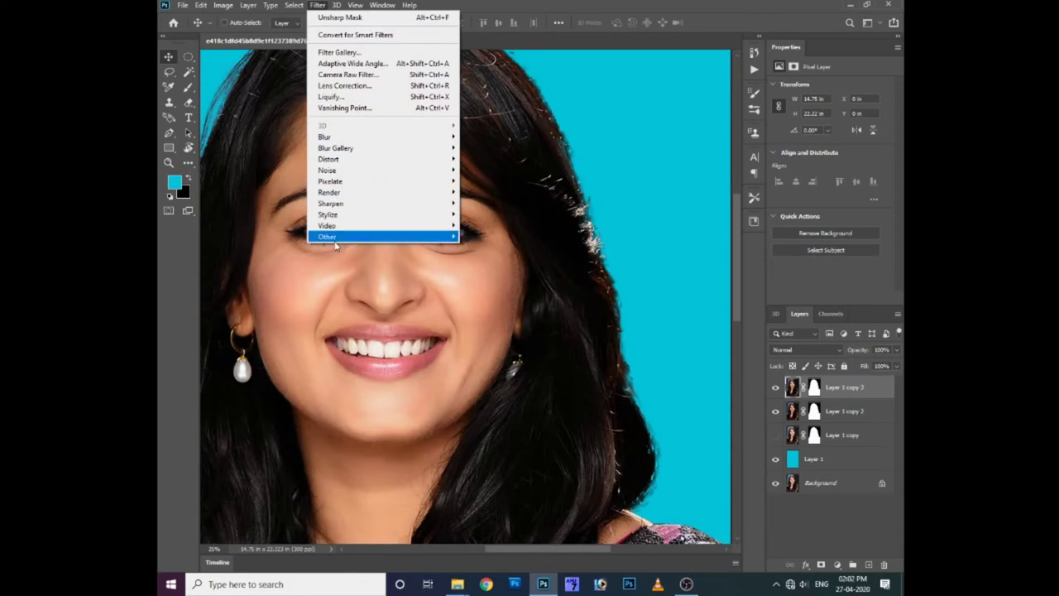
click(458, 283)
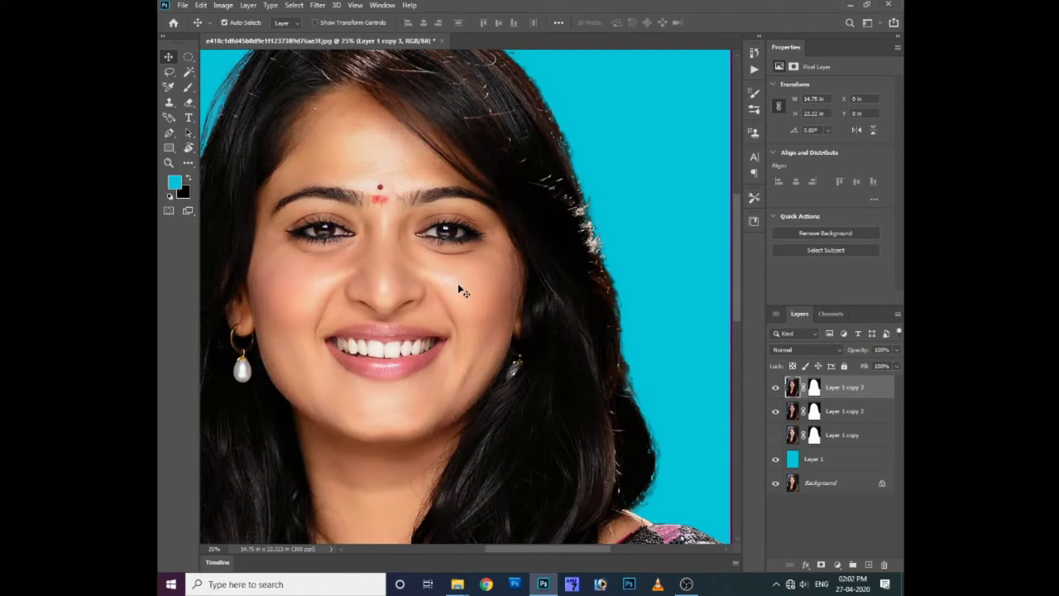
key(ctrl+z)
click(317, 5)
mouse_move(331, 203)
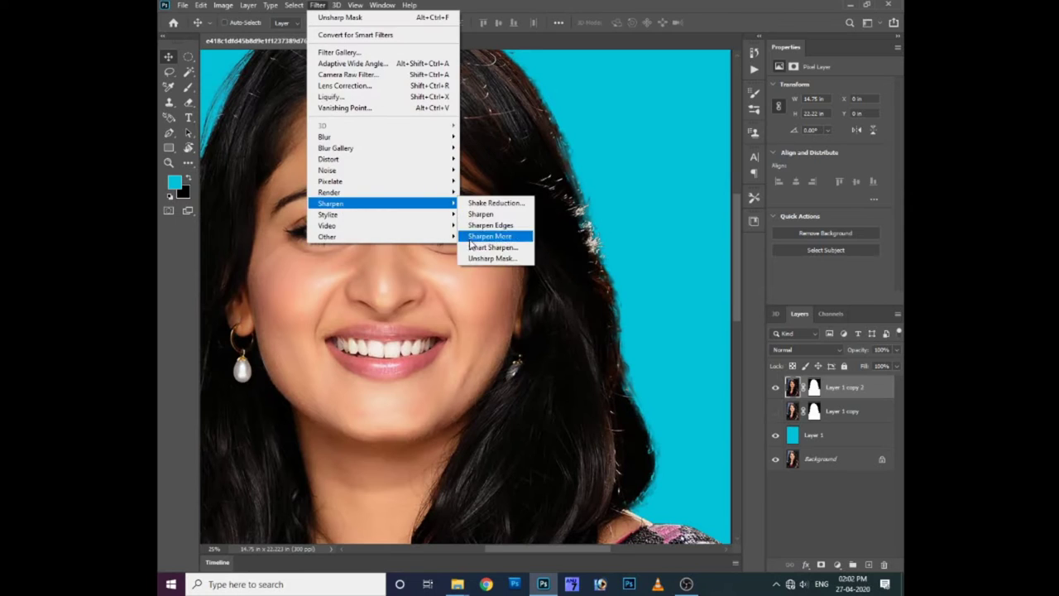
click(492, 259)
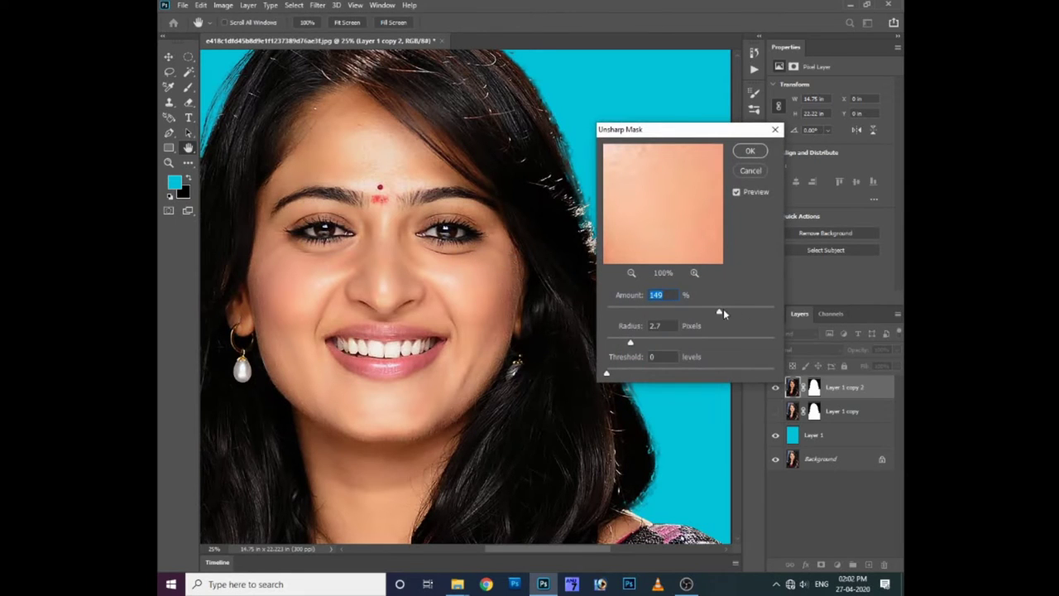
click(723, 312)
drag(723, 312, 698, 312)
click(720, 311)
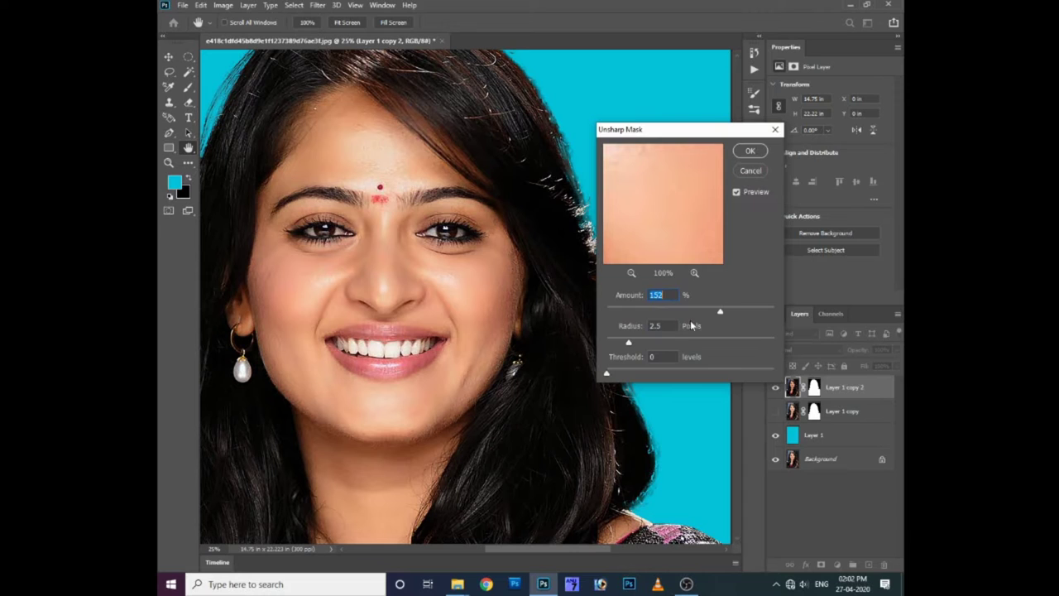
click(751, 151)
- Select the Smudge tool with a 60 px brush and zoom the face to 50%
key(ctrl+plus)
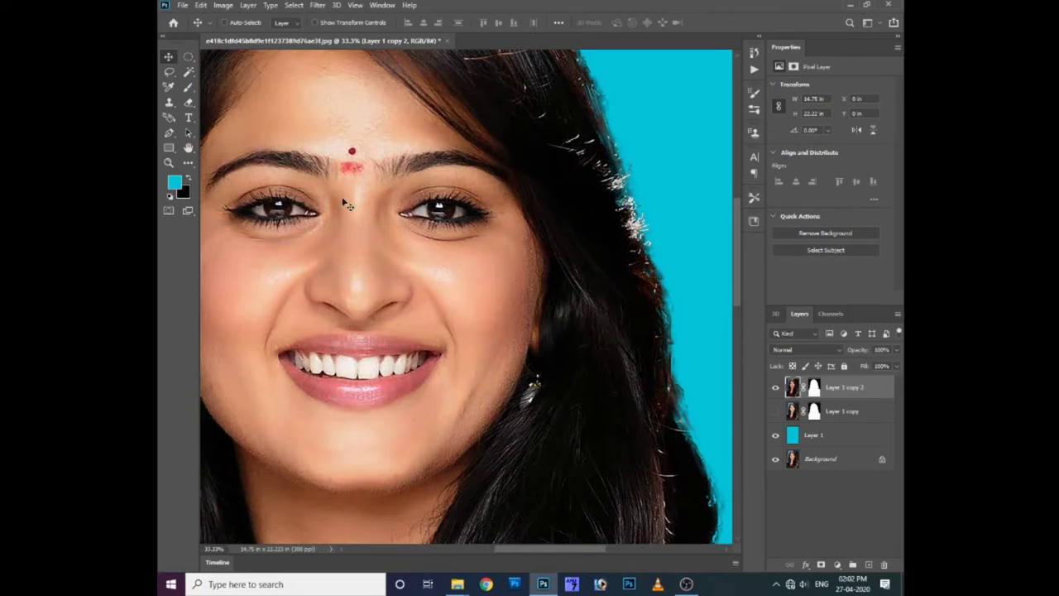
click(189, 163)
click(248, 399)
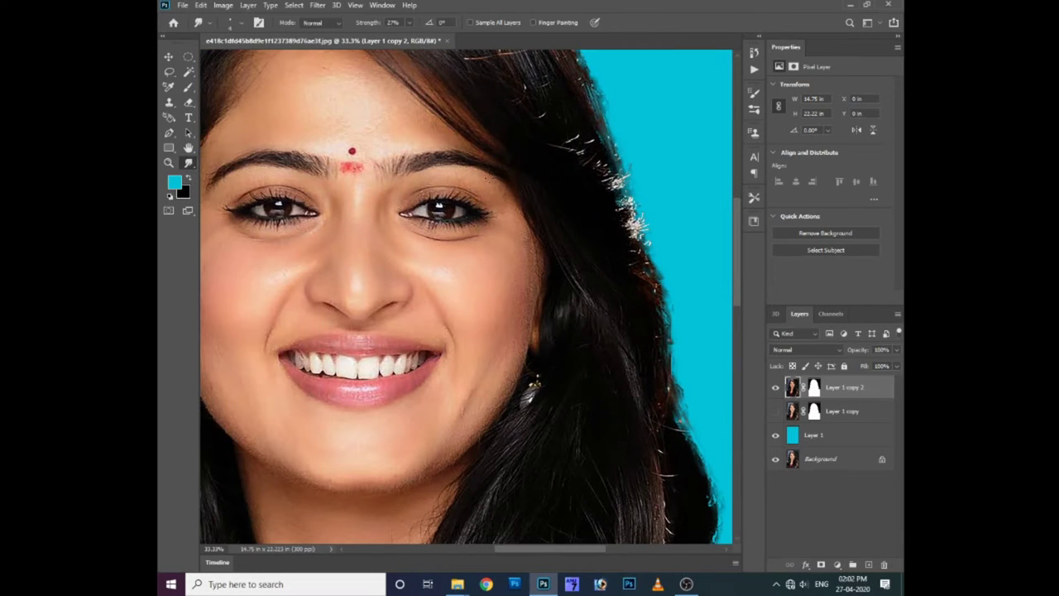
click(754, 93)
key(bracketright)
key(bracketright)
key(bracketright)
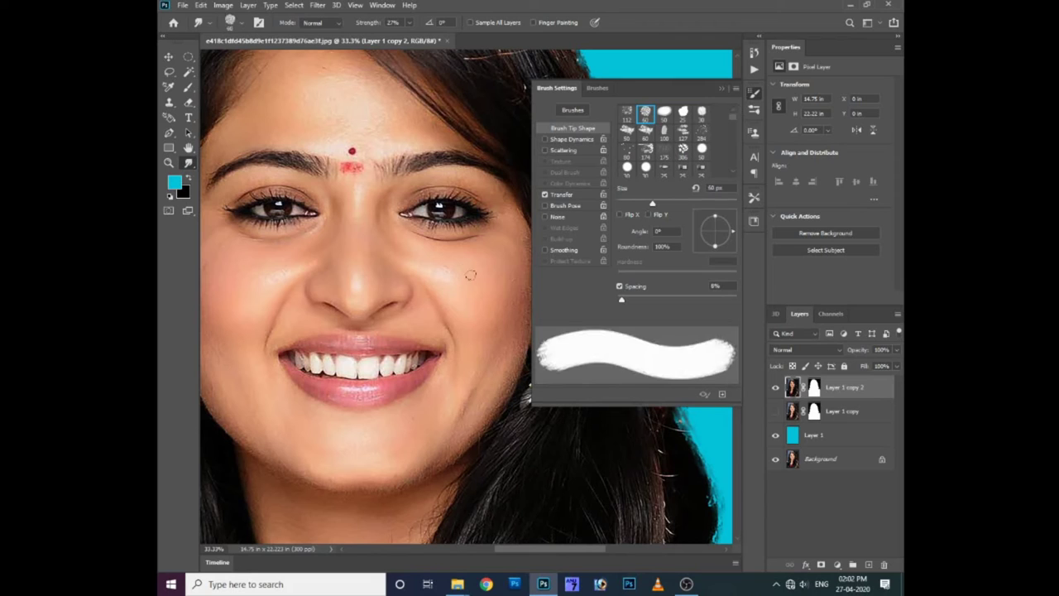
click(723, 87)
key(ctrl+plus)
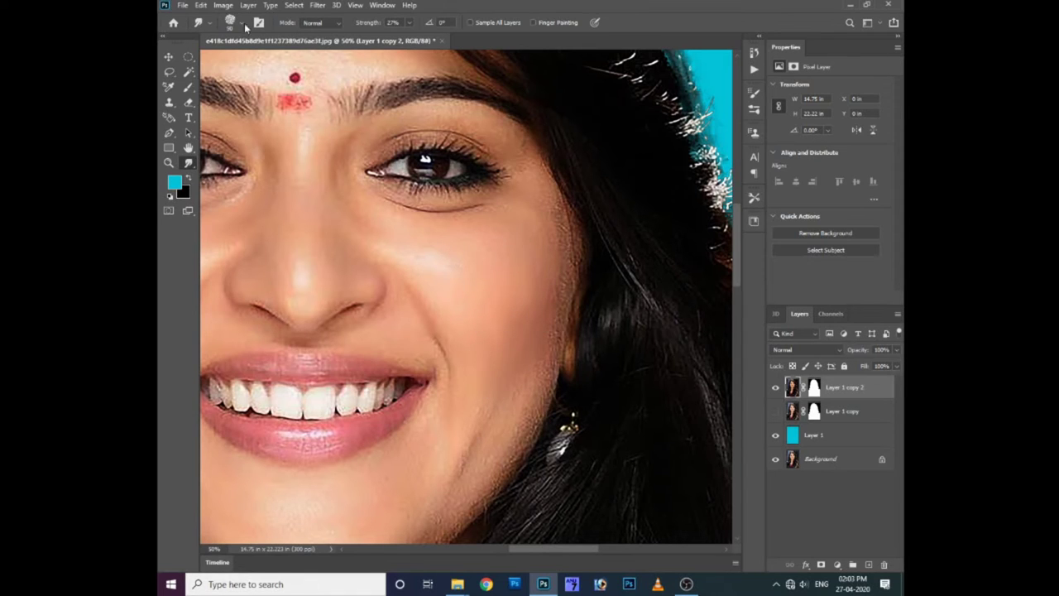
click(223, 5)
mouse_move(242, 36)
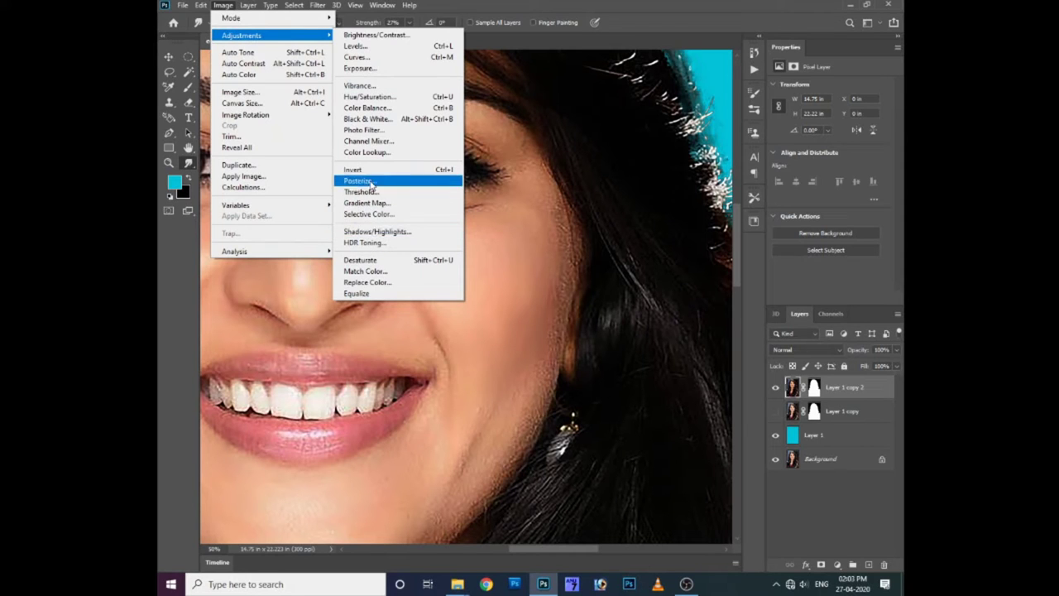
- Raise Vibrance Saturation to +34 and set the Smudge strength to 34%
click(360, 85)
click(699, 442)
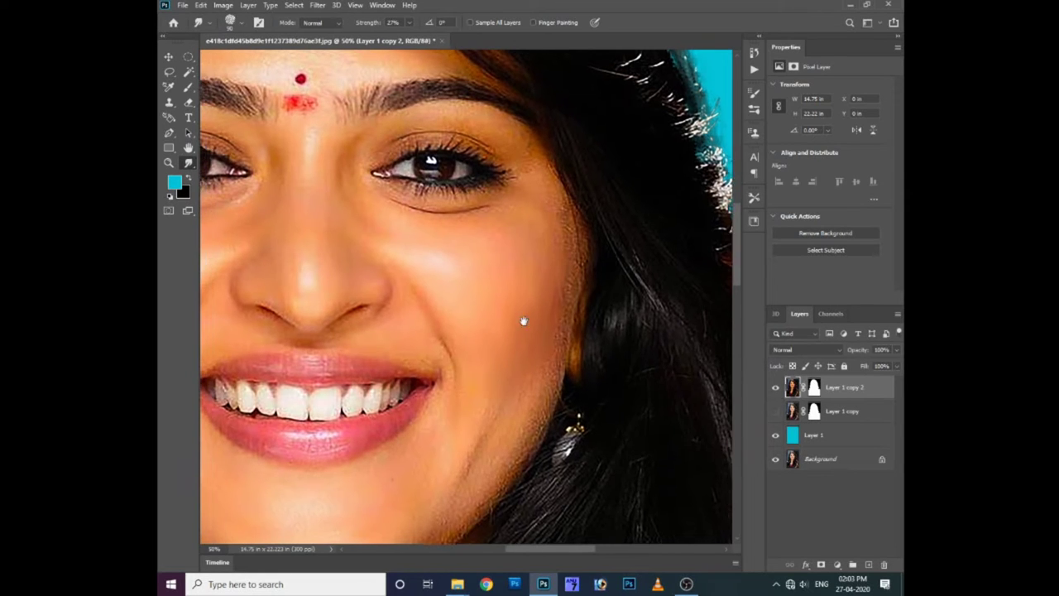
drag(288, 170, 453, 228)
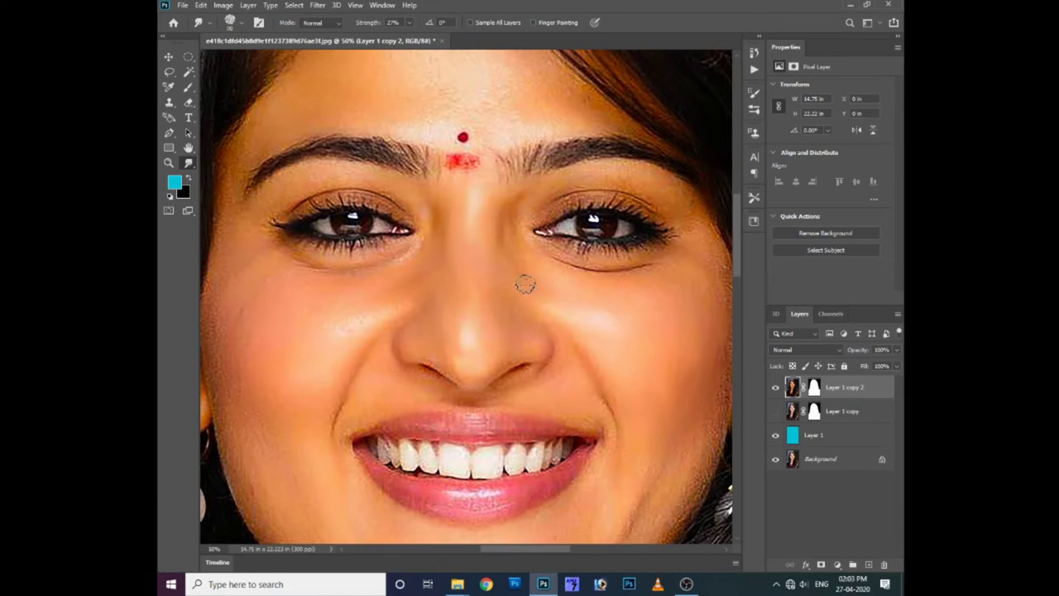
click(409, 23)
click(486, 223)
- Slightly darken the face layer's midtones with a Curves point
click(223, 5)
mouse_move(242, 36)
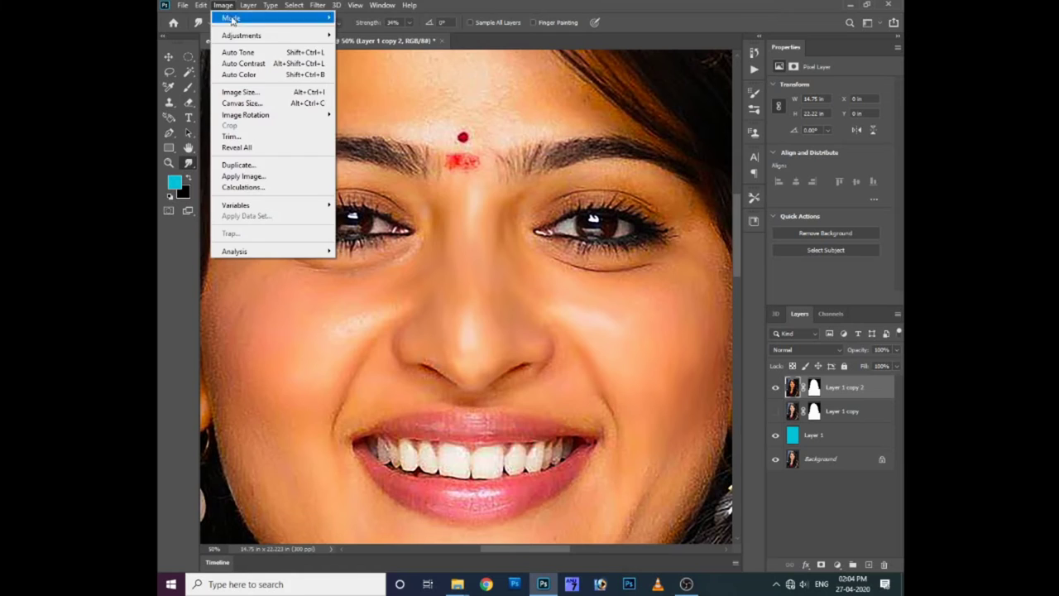
click(356, 57)
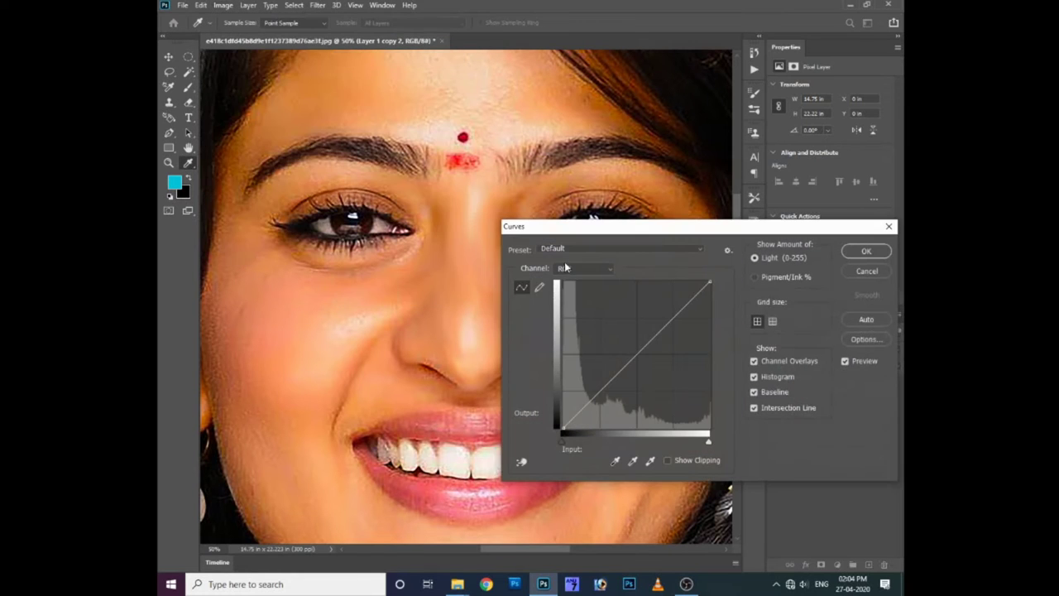
click(640, 357)
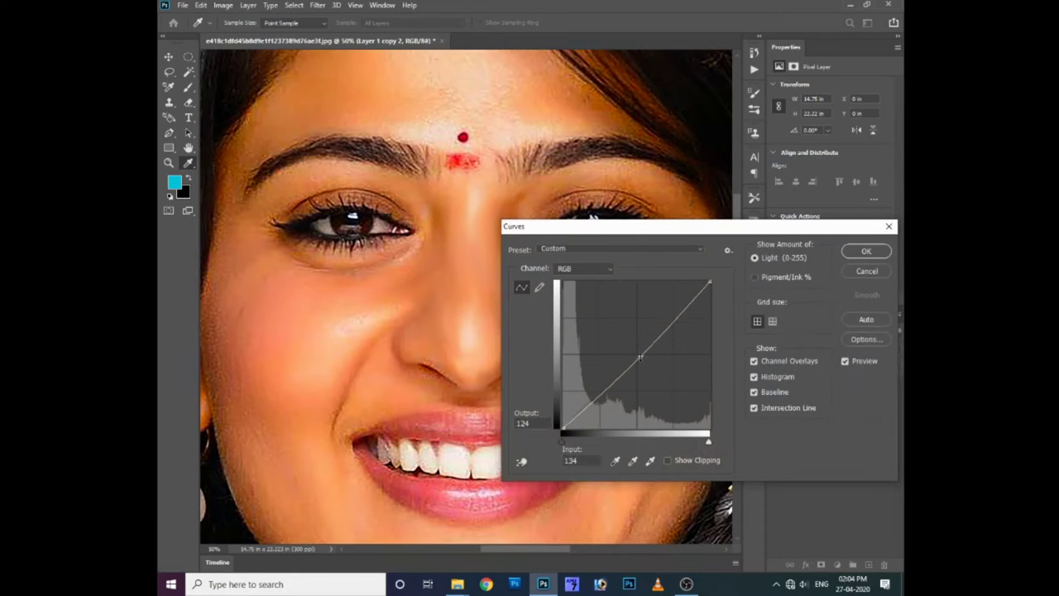
click(861, 252)
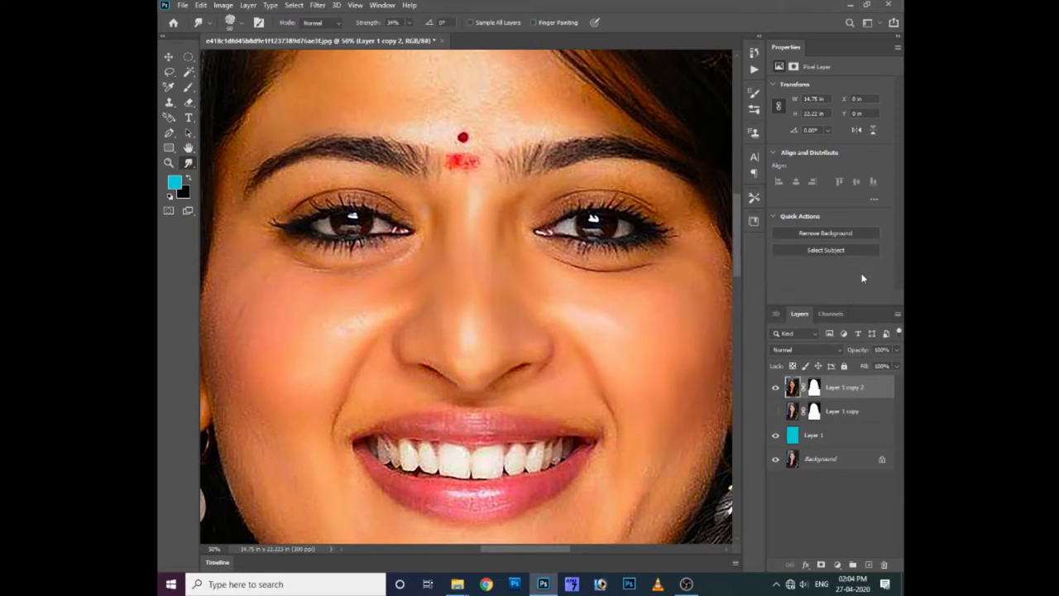
- Add a Curves adjustment layer set to input 135, output 122, then reselect Layer 1 copy 2
click(223, 5)
mouse_move(241, 35)
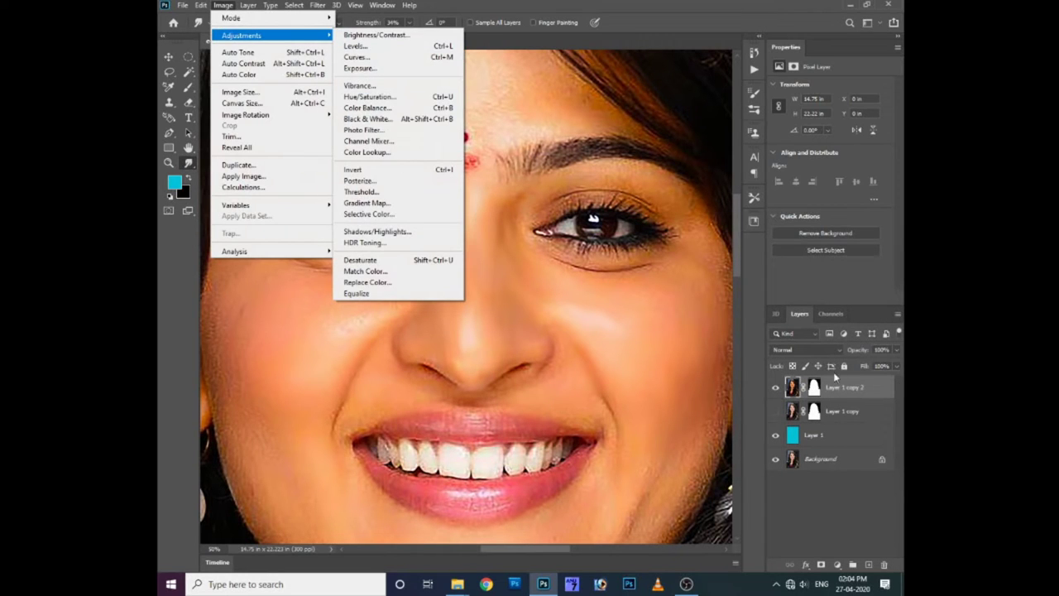
click(822, 566)
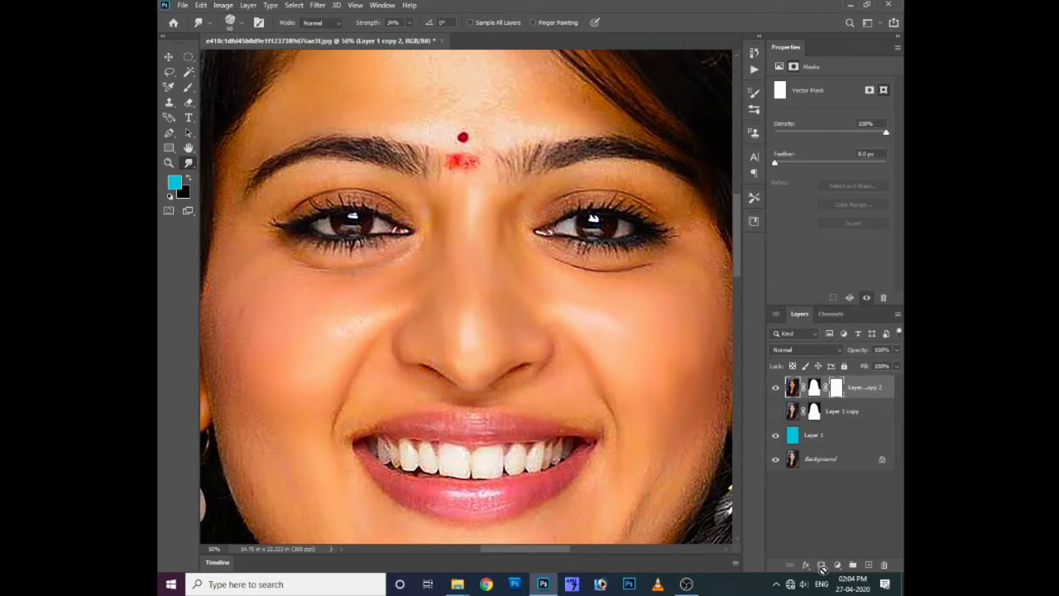
key(ctrl+z)
click(837, 564)
click(838, 414)
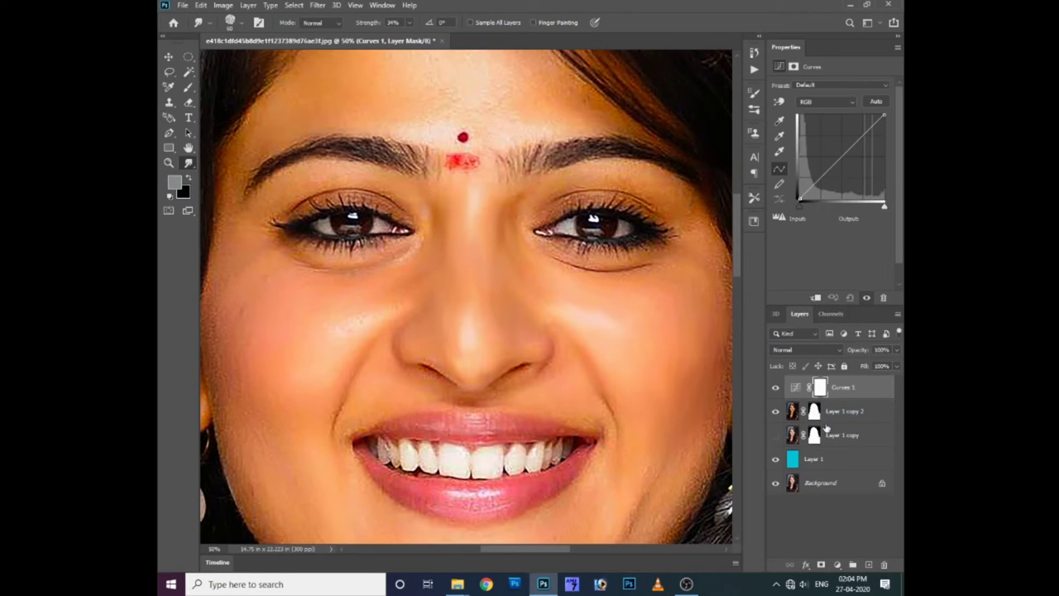
drag(844, 157, 844, 160)
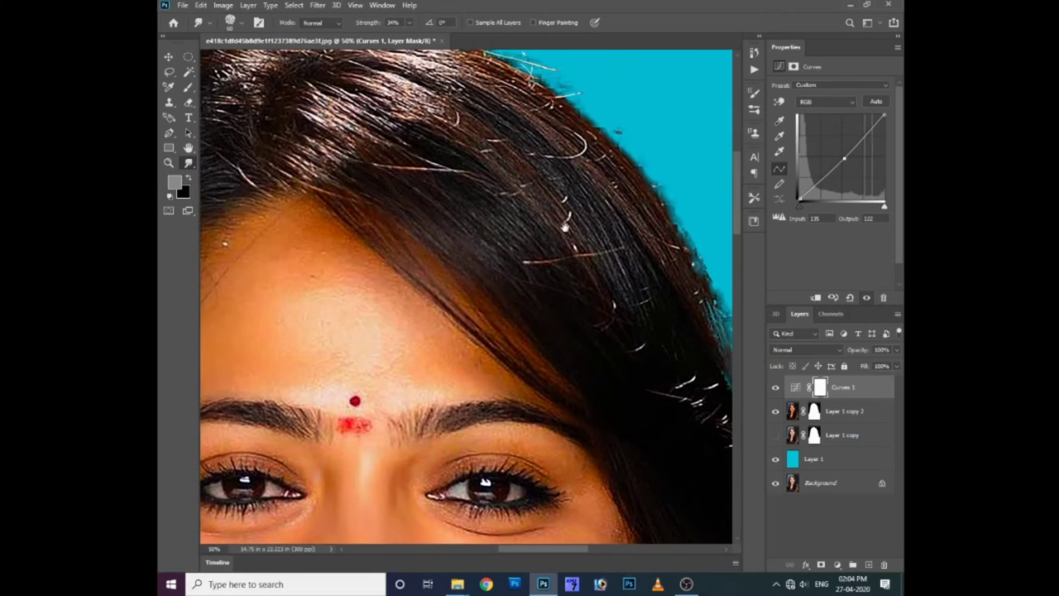
drag(610, 302, 542, 280)
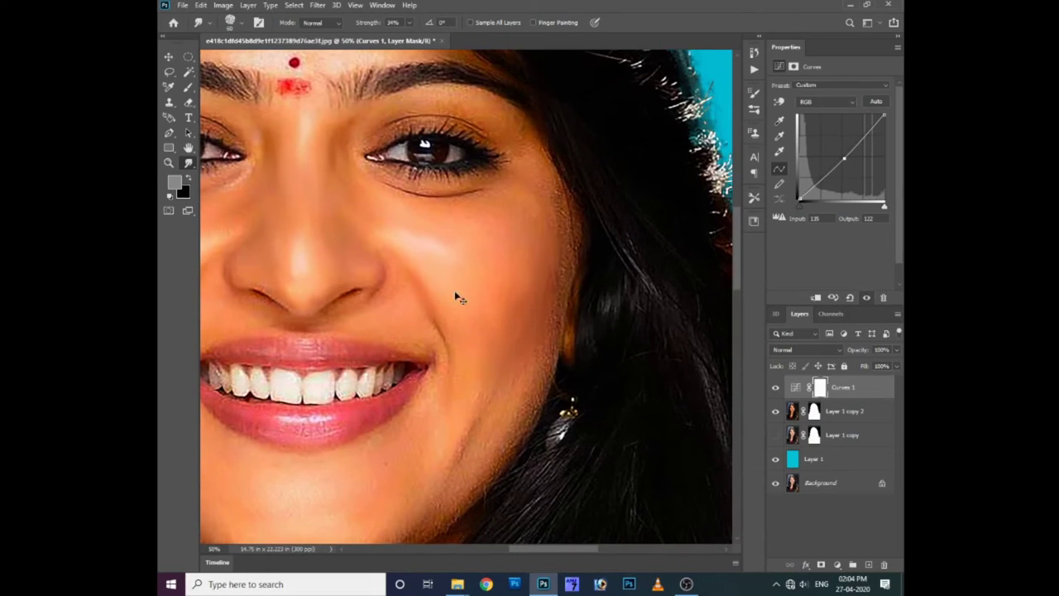
click(800, 414)
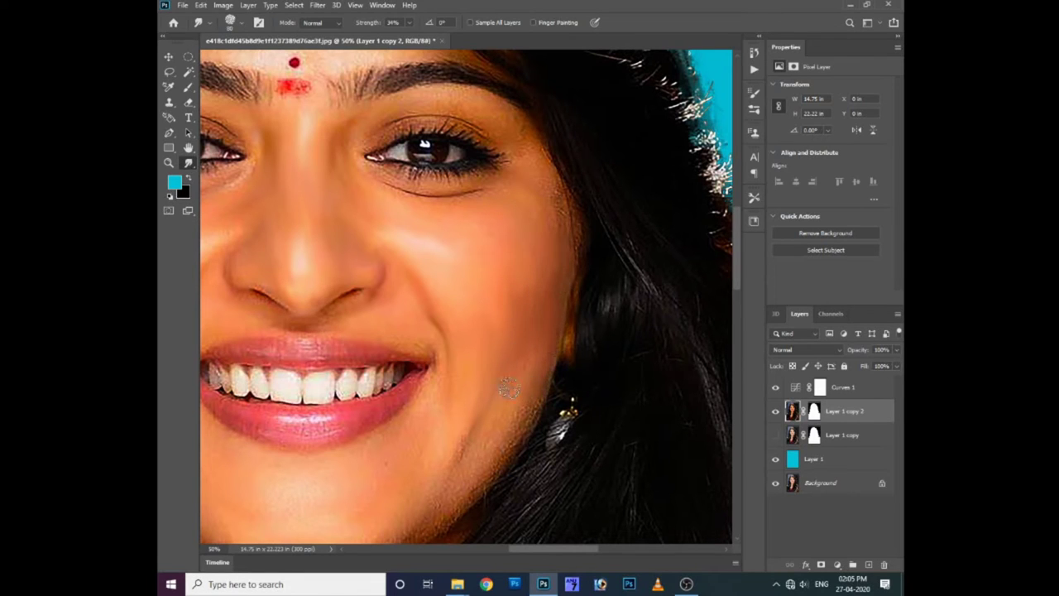
- Smudge the chin and jawline on Layer 1 copy 2 so they blend into the hair
scroll(508, 386, down, 2)
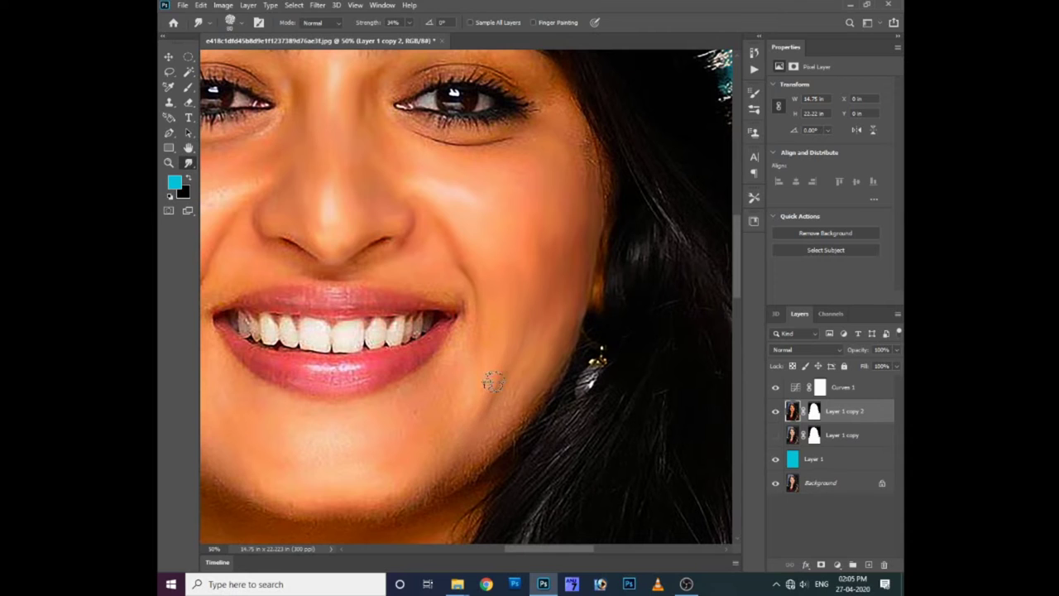
scroll(519, 416, down, 2)
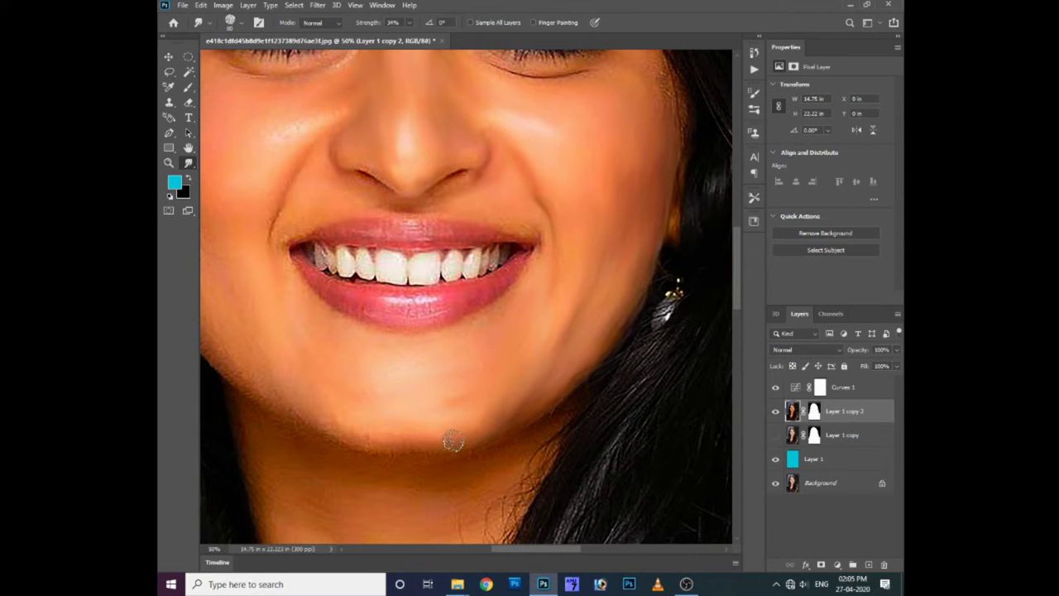
scroll(497, 405, left, 3)
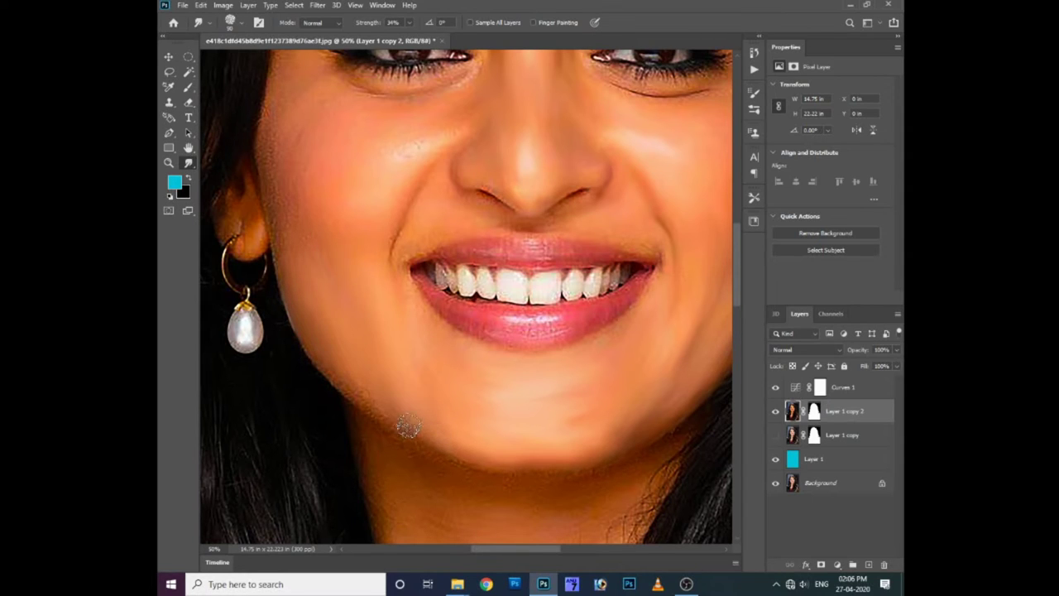
mouse_move(307, 336)
mouse_down()
mouse_move(367, 410)
mouse_move(439, 446)
mouse_move(496, 457)
mouse_up()
scroll(480, 428, up, 3)
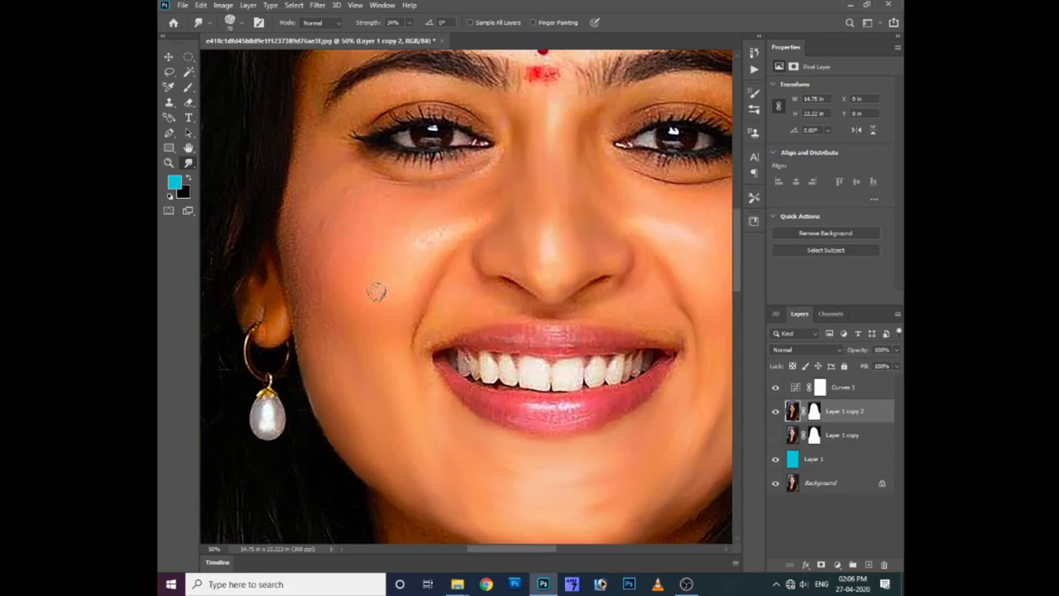
- Lower Smudge Strength to 30% and work across the forehead, nose, cheek and mouth
click(409, 22)
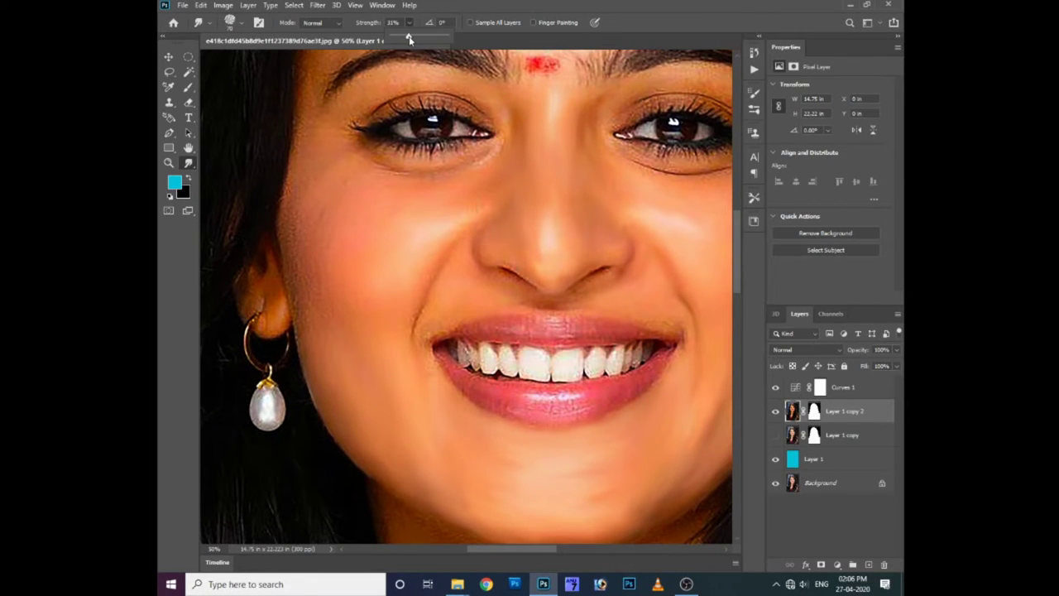
mouse_move(347, 261)
mouse_down()
mouse_move(325, 348)
mouse_move(335, 285)
mouse_up()
mouse_move(323, 200)
mouse_down()
mouse_move(373, 312)
mouse_move(337, 362)
mouse_move(336, 327)
mouse_move(365, 349)
mouse_move(390, 291)
mouse_move(354, 229)
mouse_move(348, 267)
mouse_move(381, 263)
mouse_up()
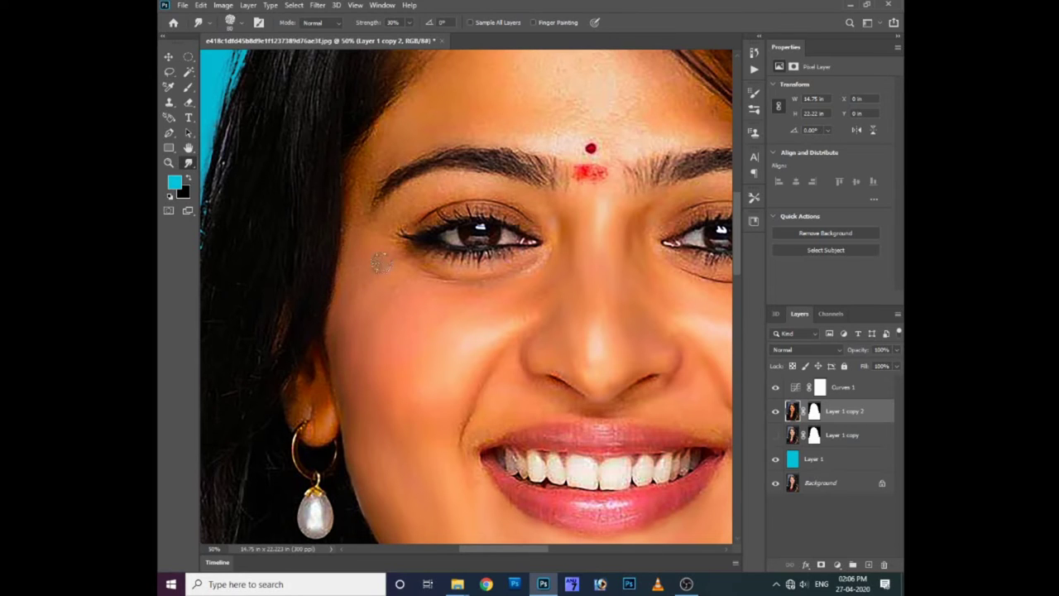
drag(367, 348, 357, 444)
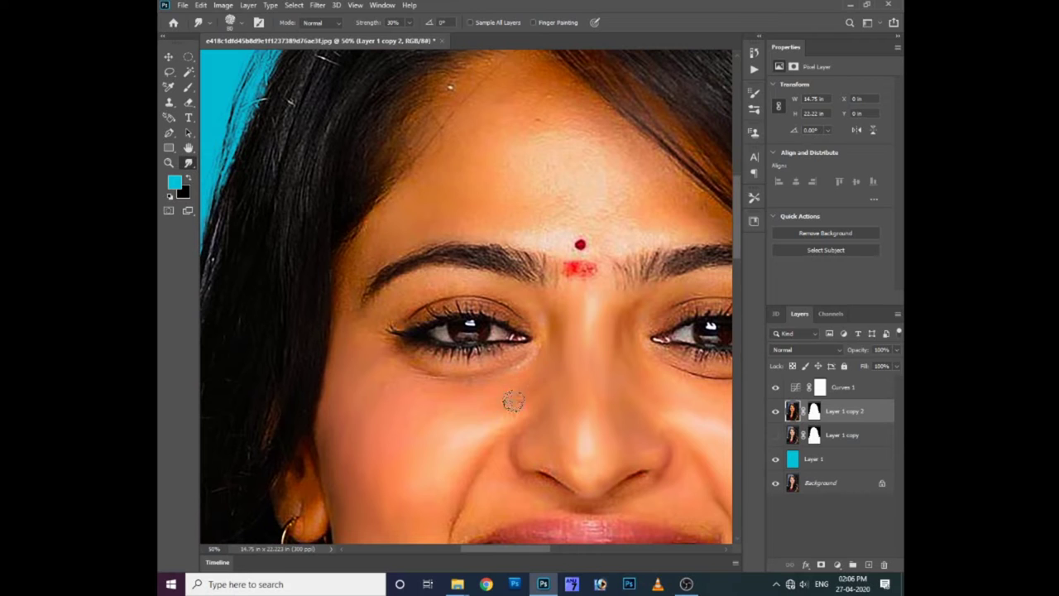
drag(487, 430, 475, 419)
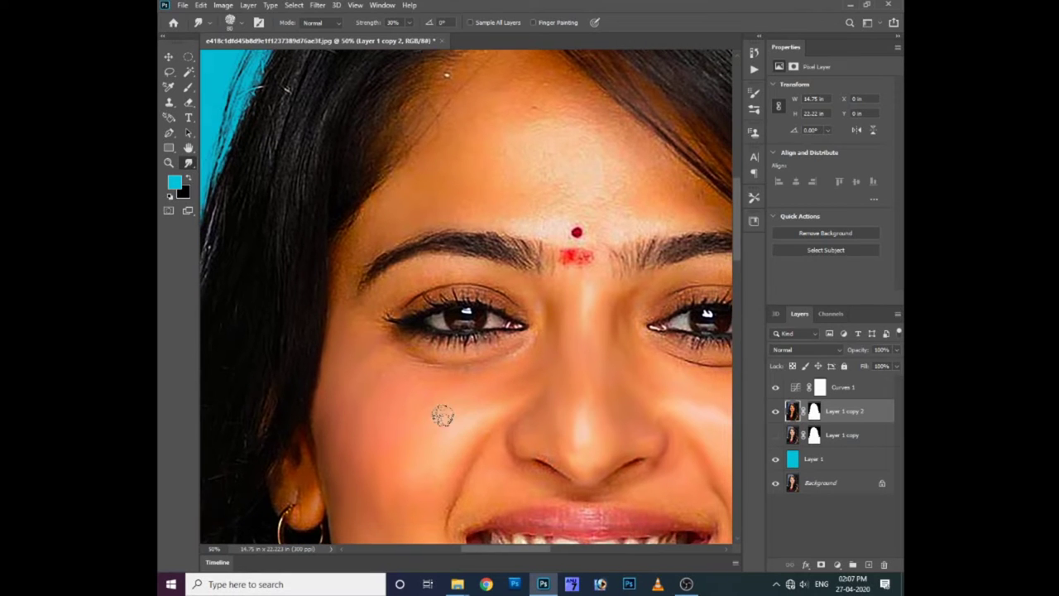
drag(421, 450, 428, 391)
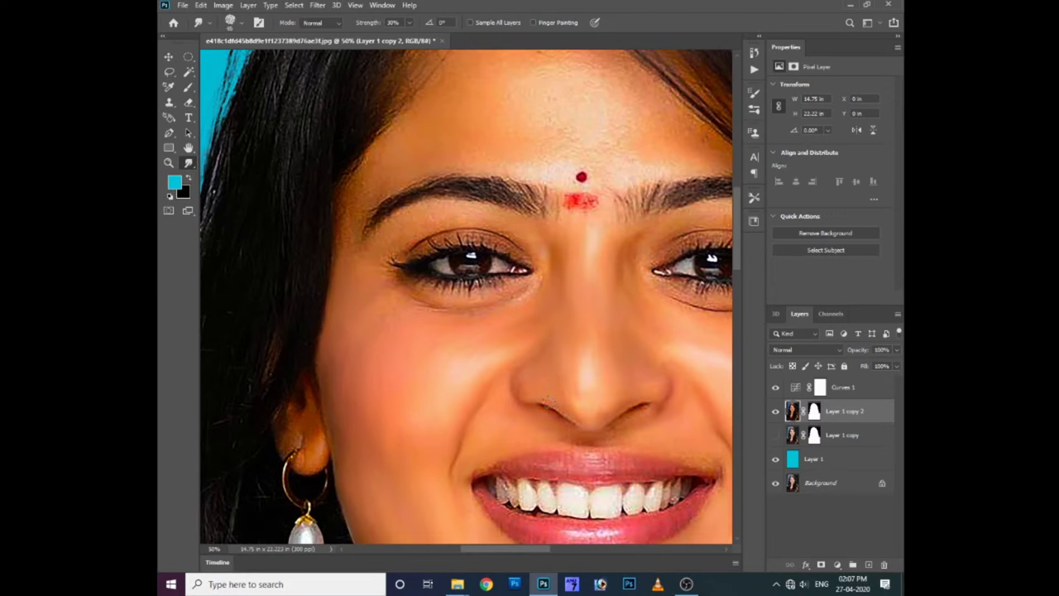
- Smooth the cheek and upper-lip skin, moving around the face up to the forehead and temples
scroll(553, 383, up, 1)
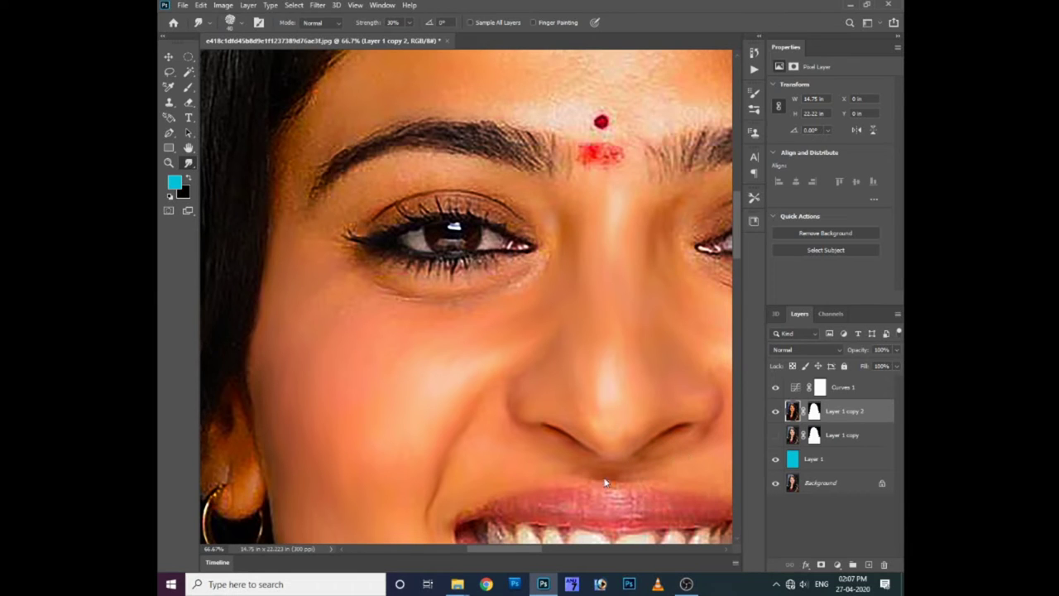
drag(521, 464, 480, 418)
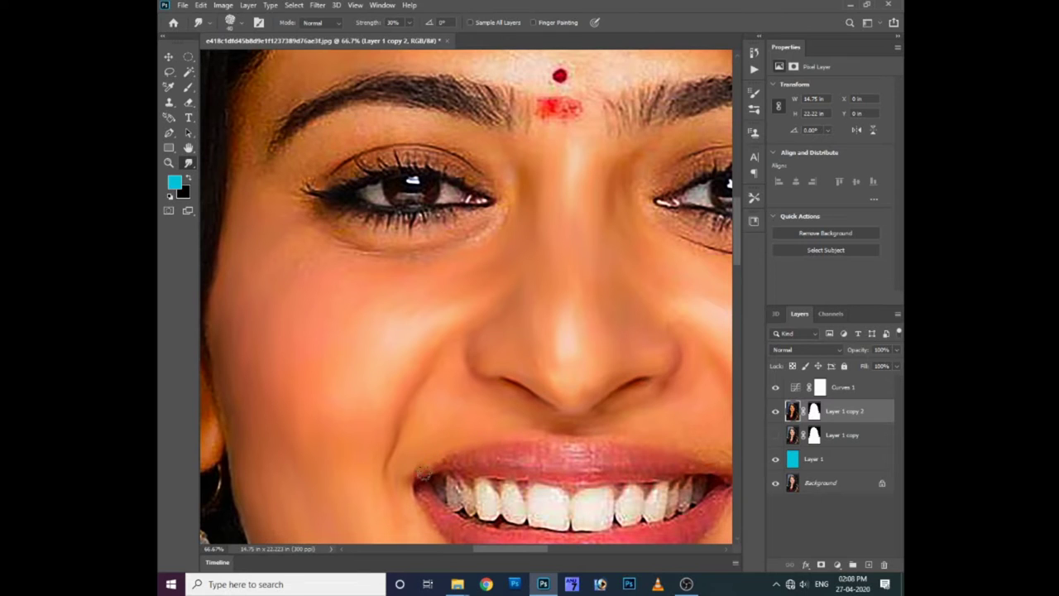
scroll(653, 455, right, 1)
scroll(670, 443, right, 1)
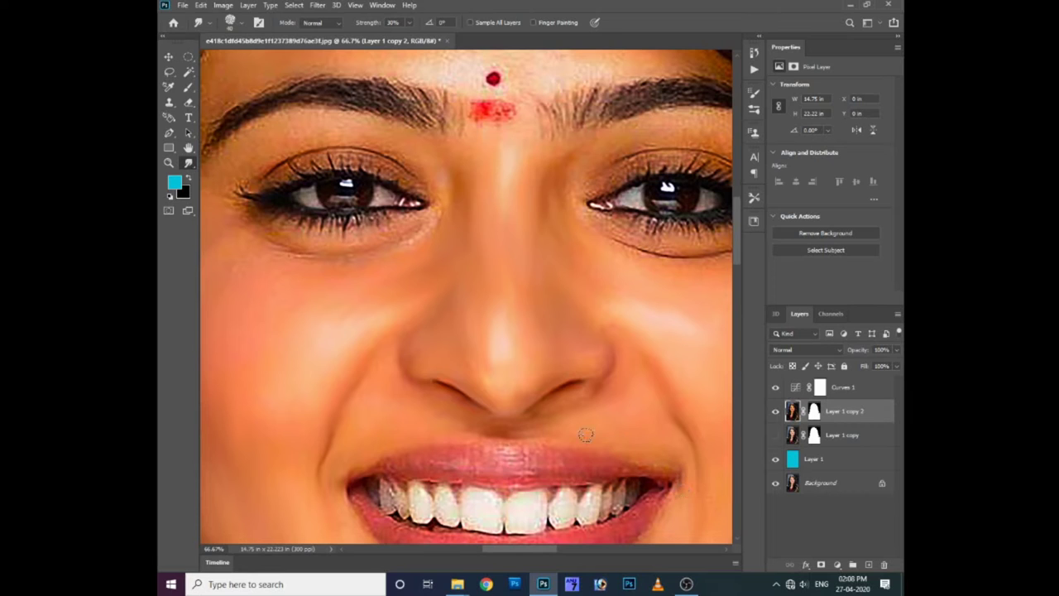
scroll(687, 488, down, 2)
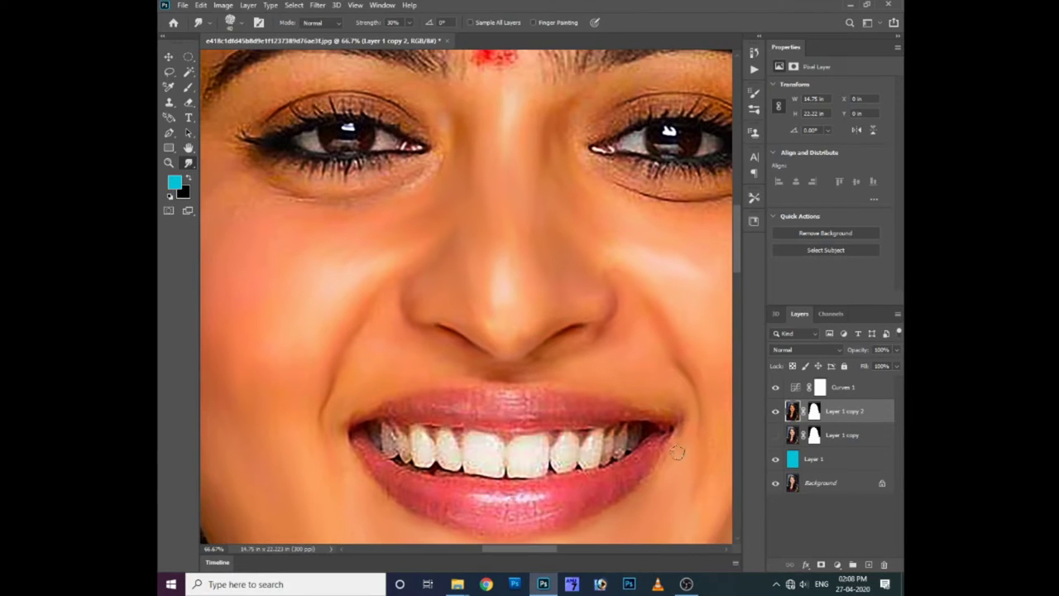
scroll(662, 482, down, 1)
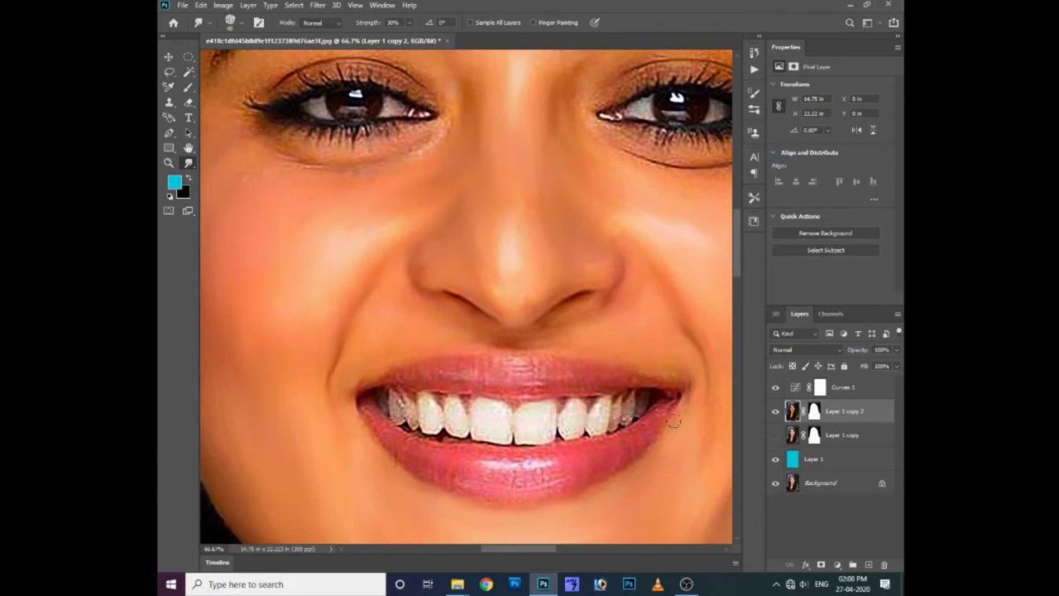
scroll(689, 398, left, 1)
scroll(404, 420, left, 1)
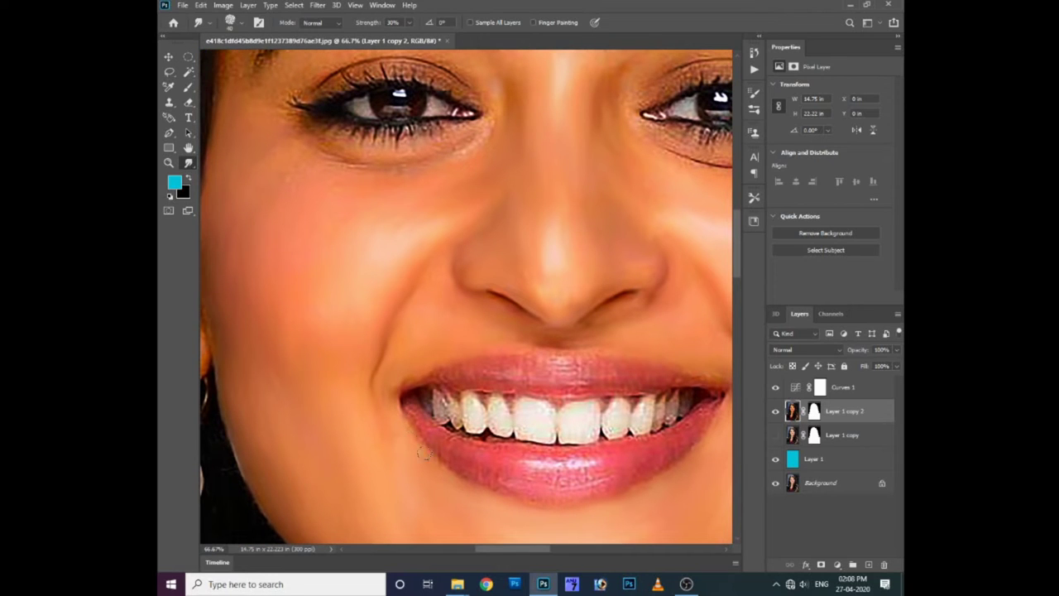
scroll(496, 368, right, 1)
scroll(476, 331, up, 2)
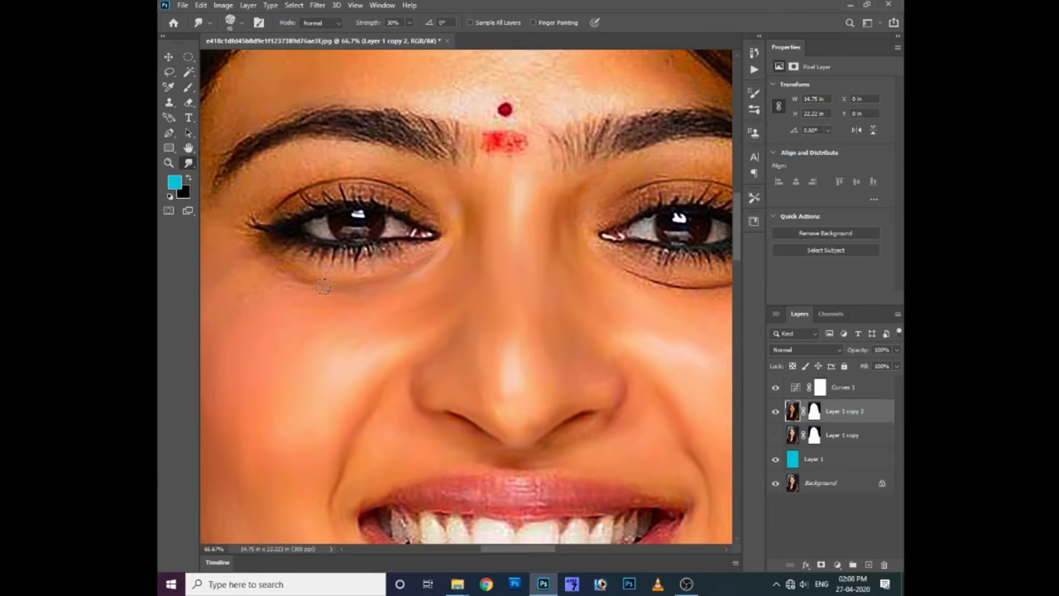
scroll(323, 285, left, 3)
scroll(331, 290, up, 1)
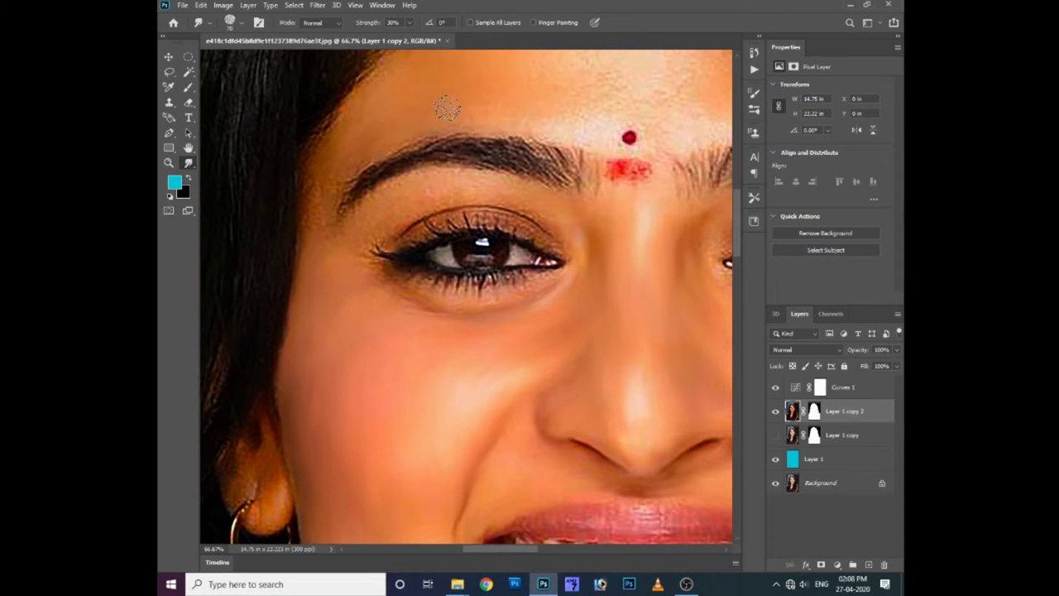
scroll(449, 114, up, 2)
scroll(449, 113, right, 1)
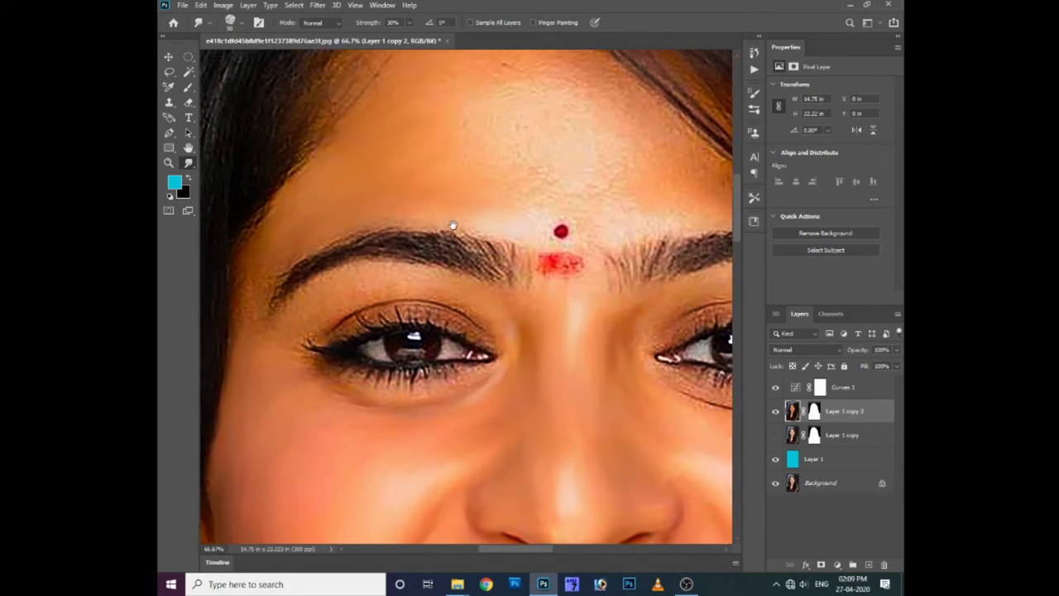
scroll(497, 219, up, 1)
scroll(496, 220, right, 1)
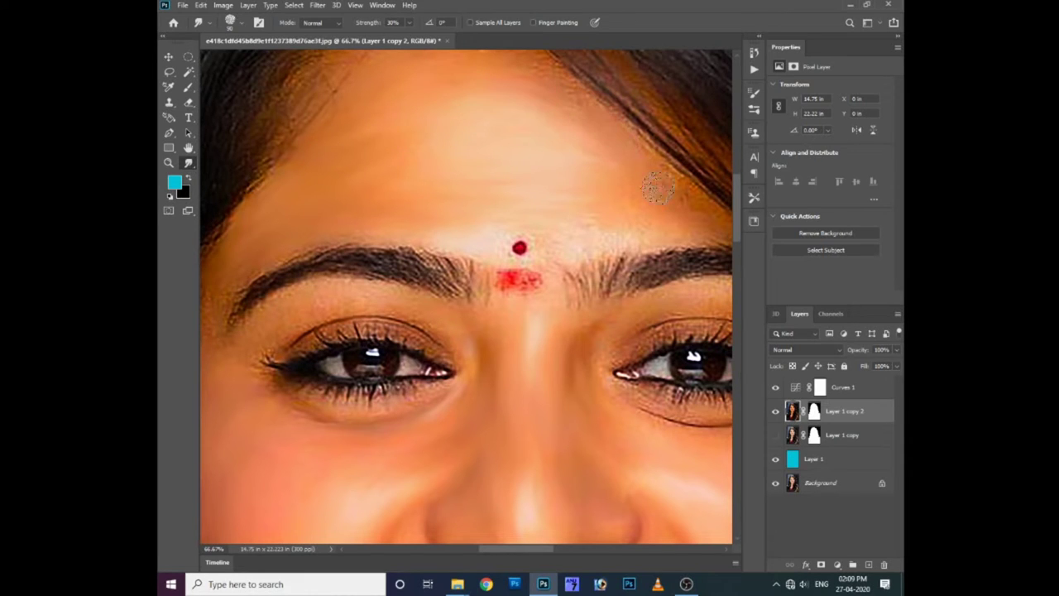
- Move the view up over the forehead and back down toward the eyes
scroll(645, 242, up, 2)
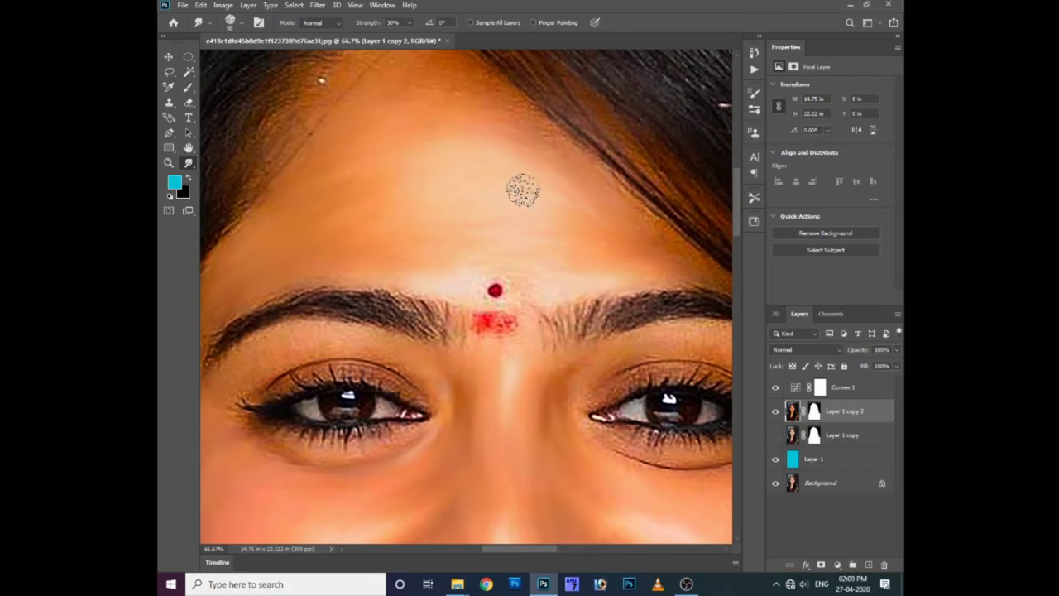
scroll(513, 182, up, 3)
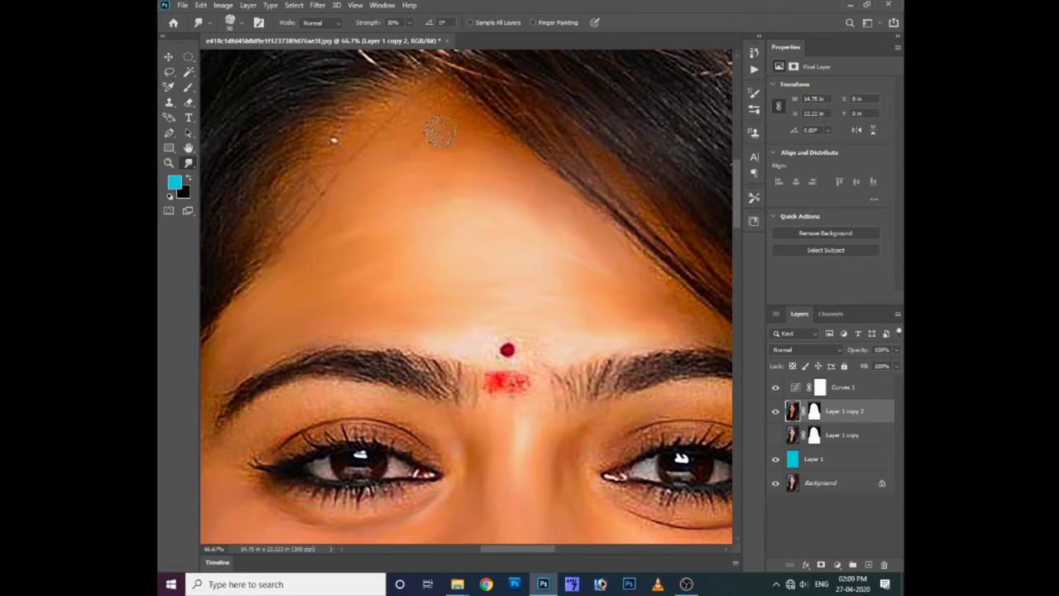
drag(654, 308, 562, 273)
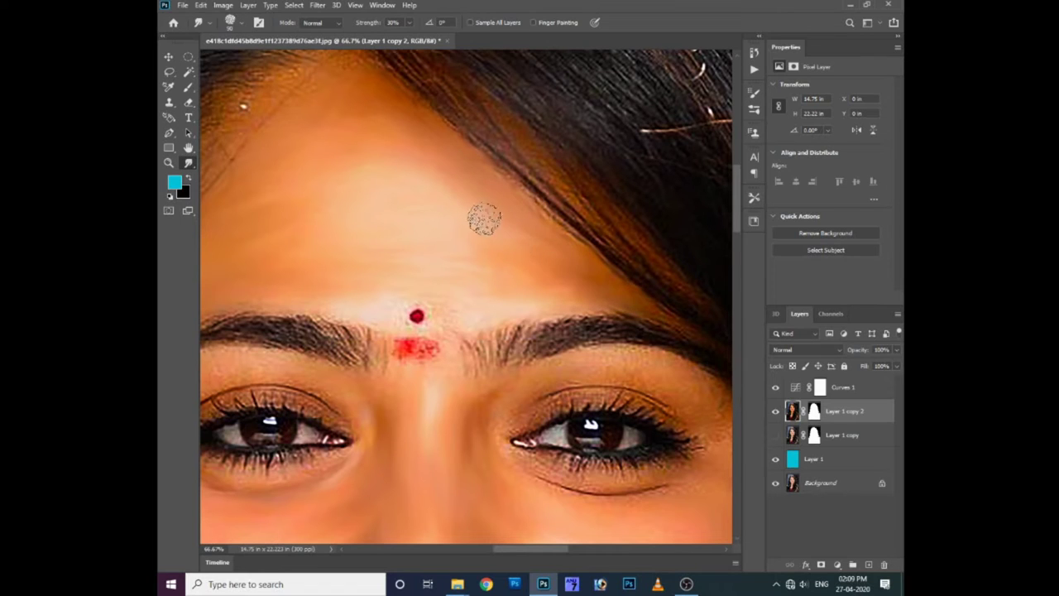
drag(490, 266, 504, 224)
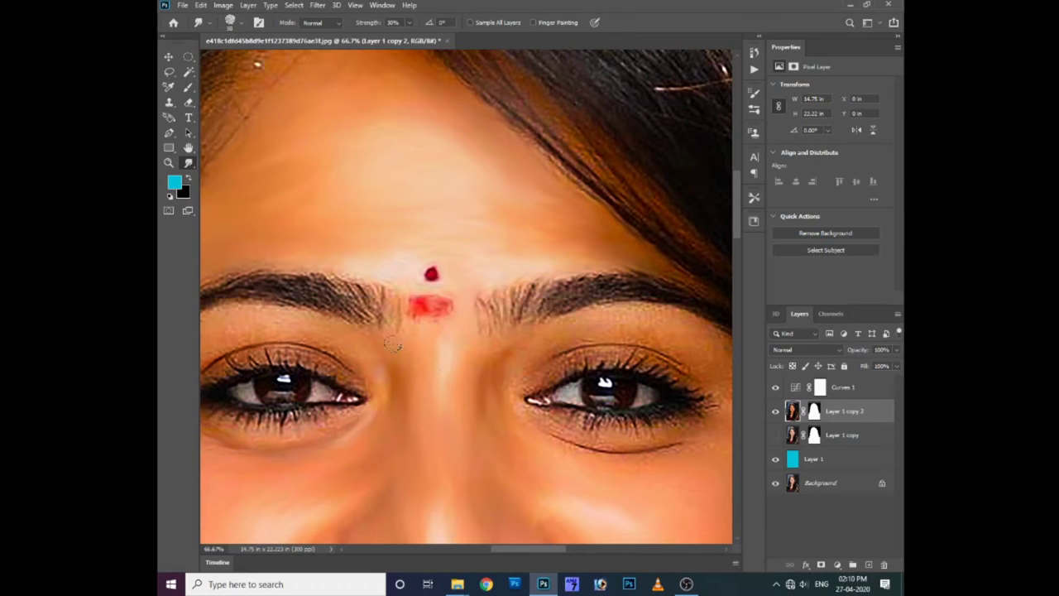
scroll(420, 374, down, 2)
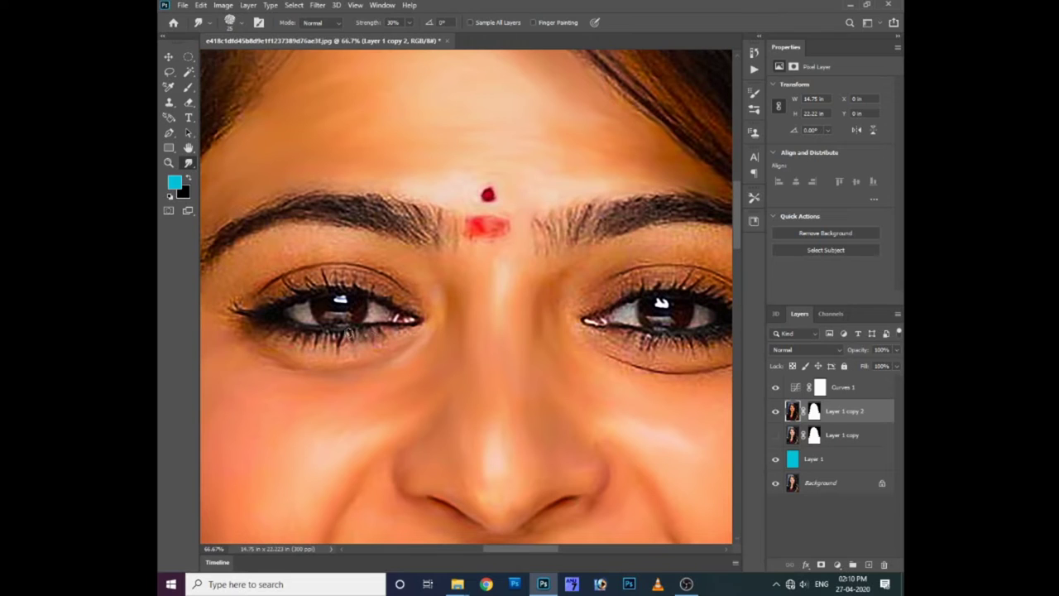
- Raise smudge strength to 46% and soften the lower lash line under the left eye
click(403, 22)
drag(407, 36, 417, 37)
click(350, 331)
drag(327, 342, 266, 339)
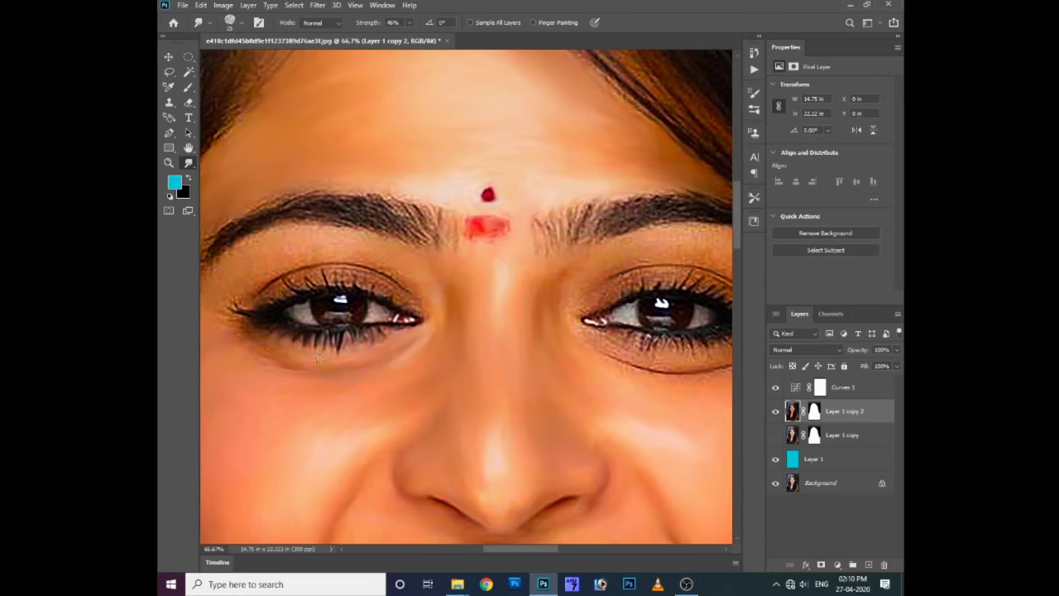
- Smudge the left eye's outer eyeliner wing longer and drop strength to 28%
scroll(382, 354, left, 2)
scroll(398, 363, left, 1)
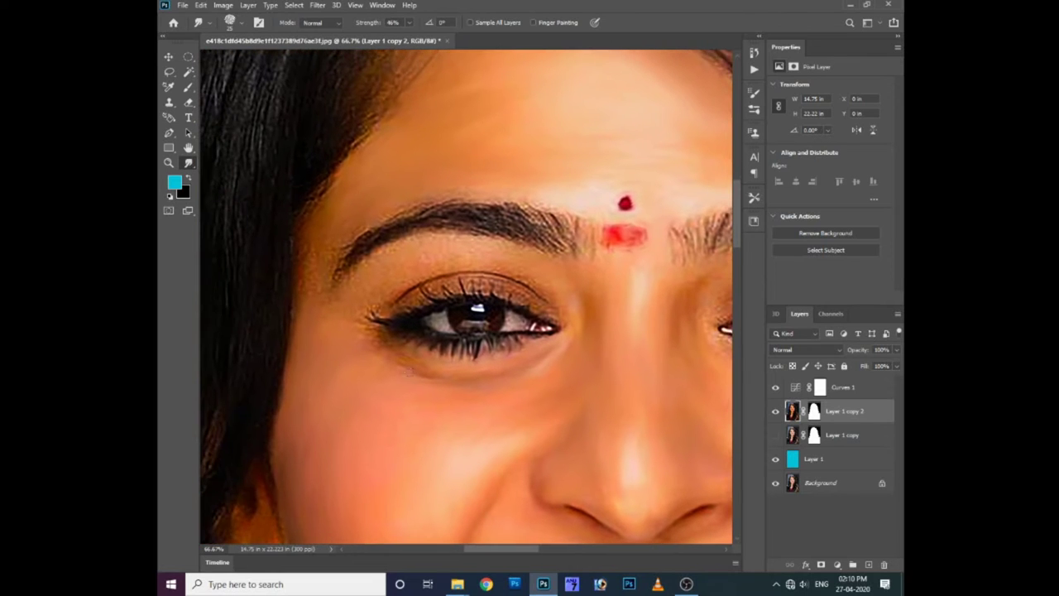
drag(392, 350, 417, 367)
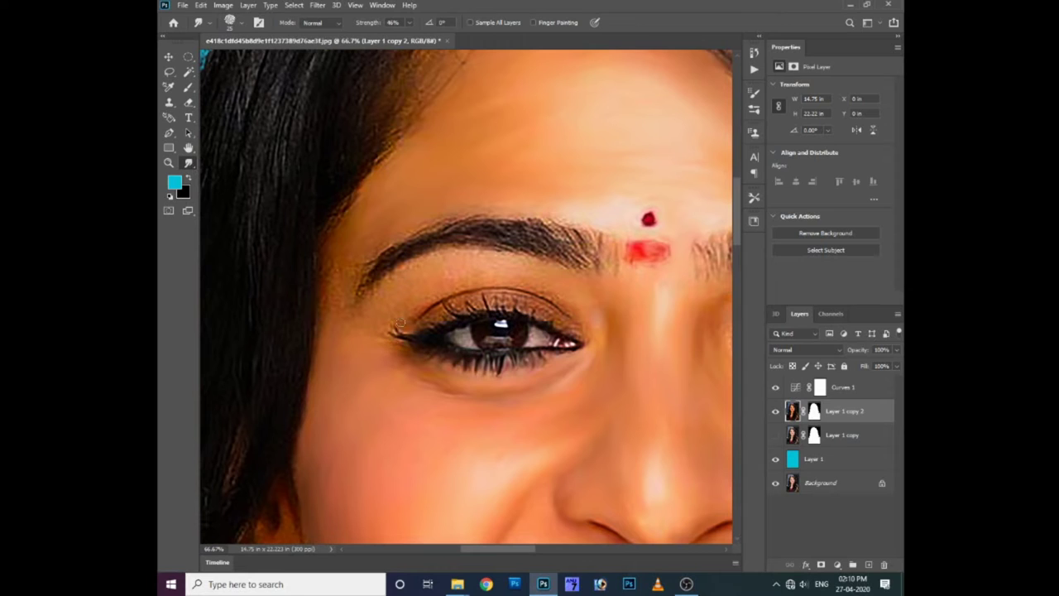
drag(400, 322, 386, 316)
click(409, 26)
click(484, 280)
- Enable Brush Pose for the smudge brush in Brush Settings, then close the panel
right_click(633, 284)
click(754, 93)
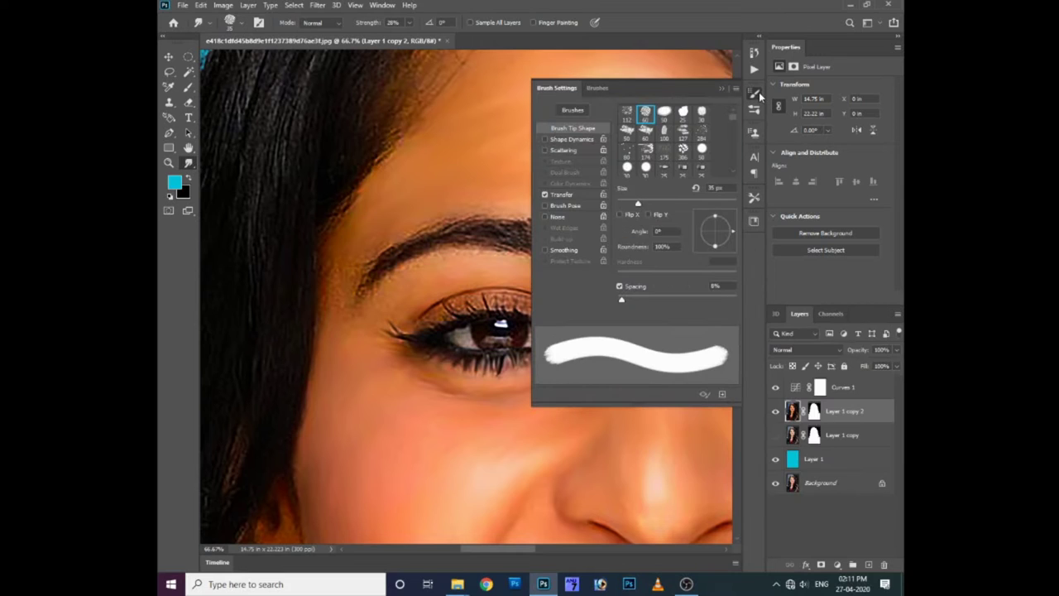
click(754, 92)
click(544, 205)
click(724, 89)
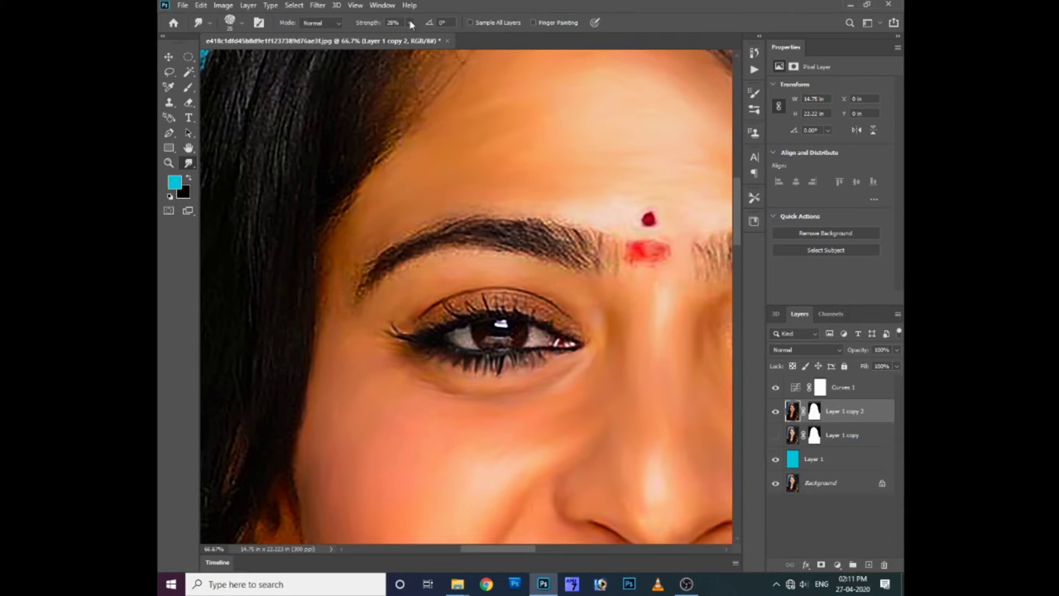
- Set smudge strength to 41%, then settle it at 37% and zoom in on the eye
drag(408, 23, 417, 38)
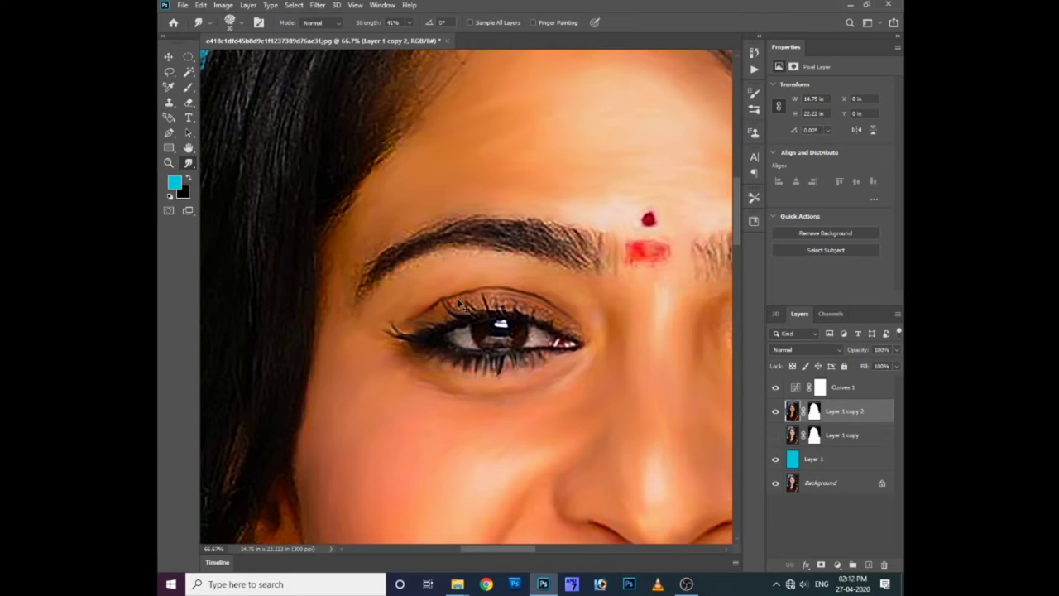
click(408, 23)
drag(409, 26, 407, 38)
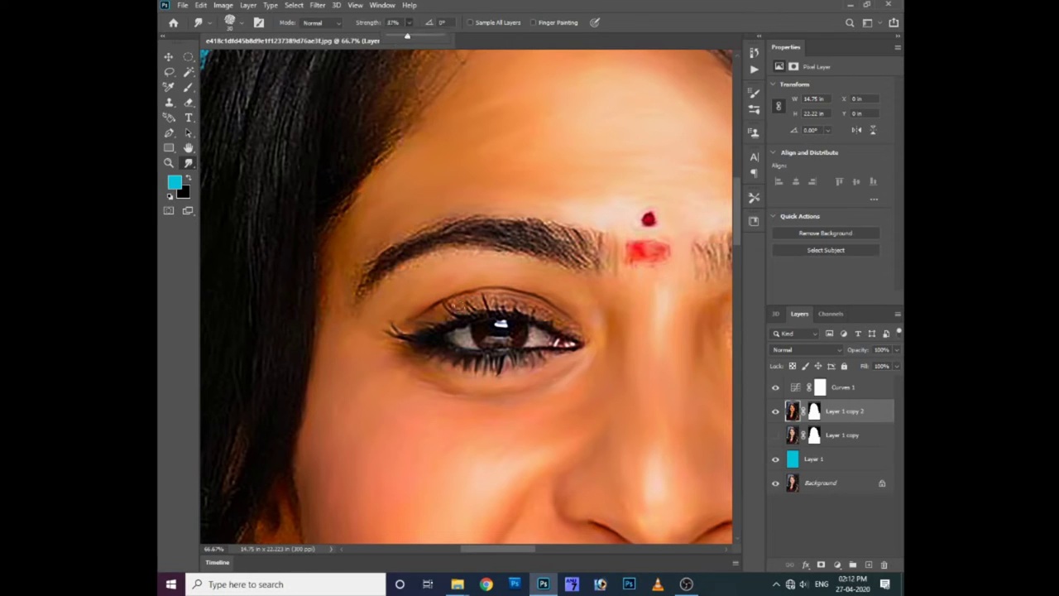
key(Return)
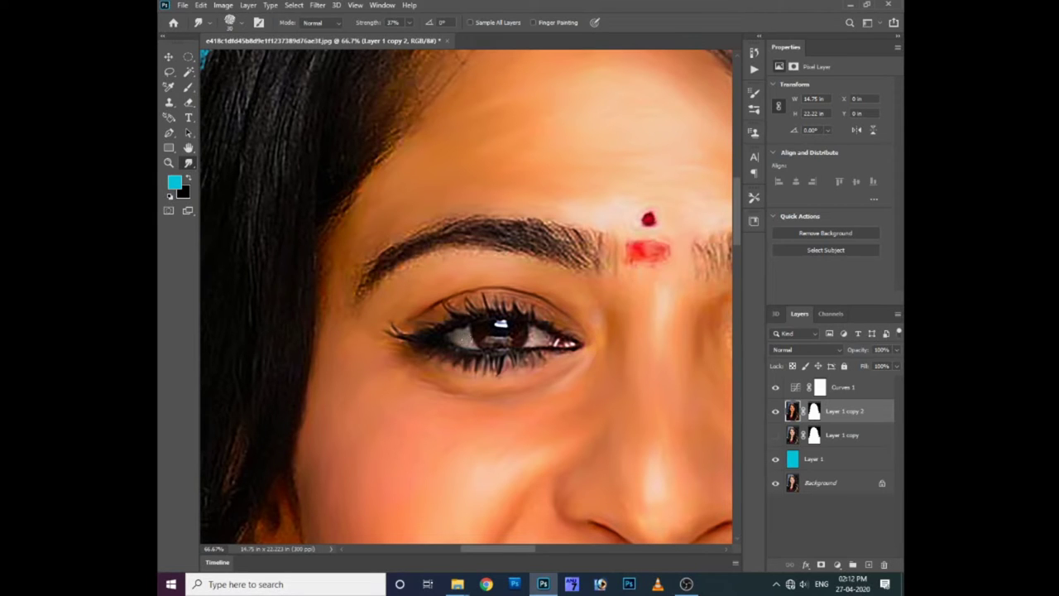
key(ctrl+plus)
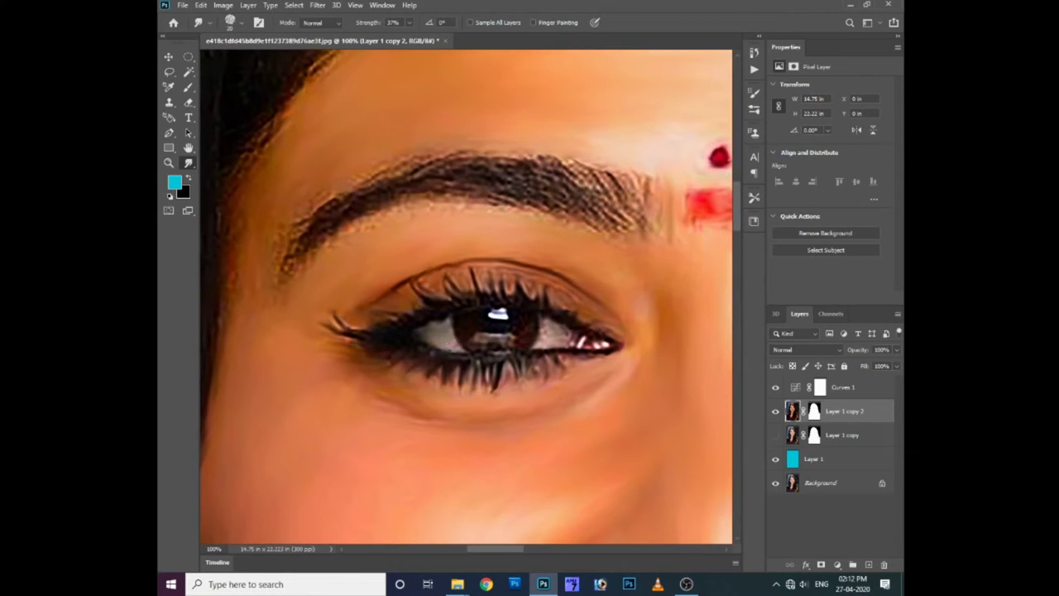
- Smudge the left eye's catch-light, outer corner, inner-corner lash and upper eyelid crease
drag(495, 315, 511, 335)
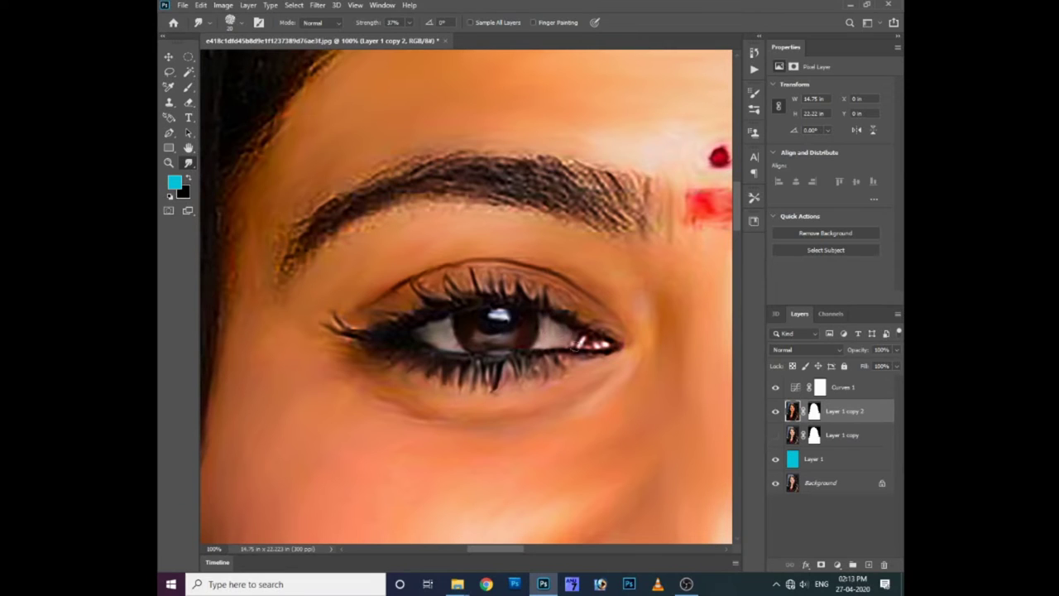
drag(579, 341, 620, 344)
mouse_move(346, 327)
mouse_down()
mouse_move(331, 311)
mouse_move(554, 293)
mouse_up()
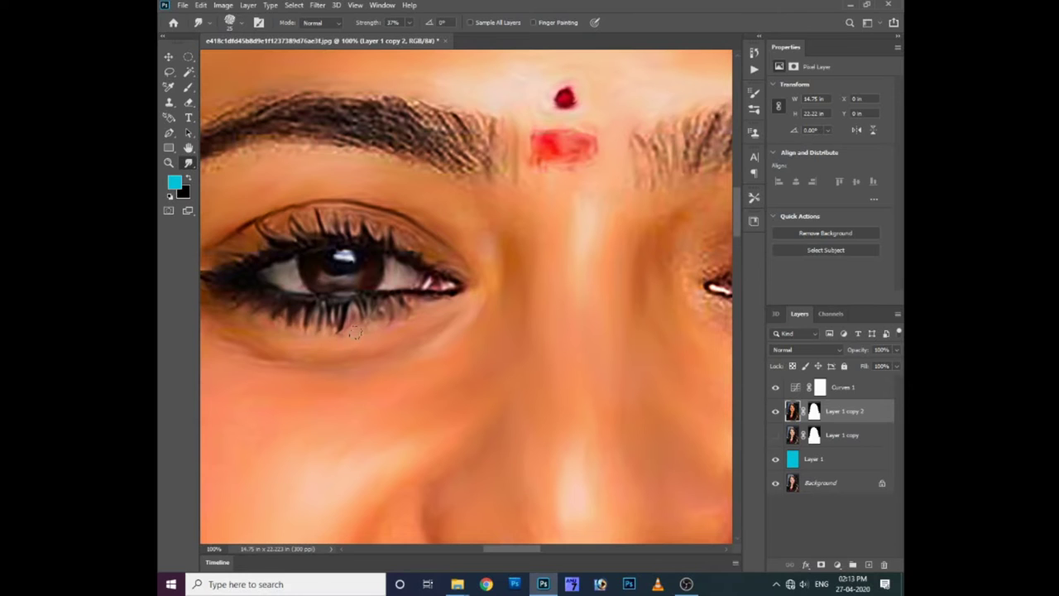
drag(355, 333, 383, 312)
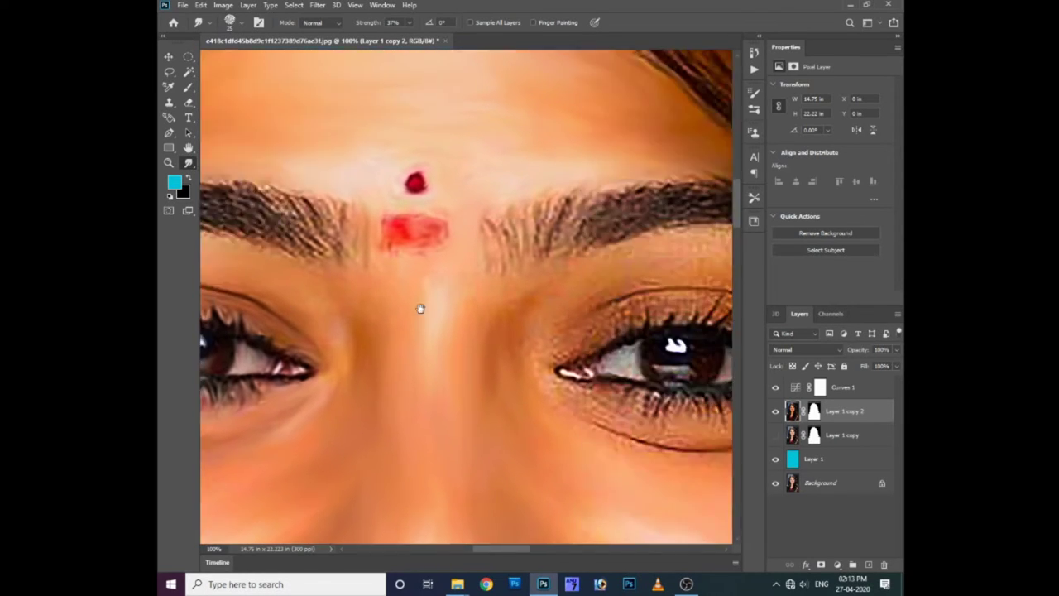
drag(222, 296, 450, 339)
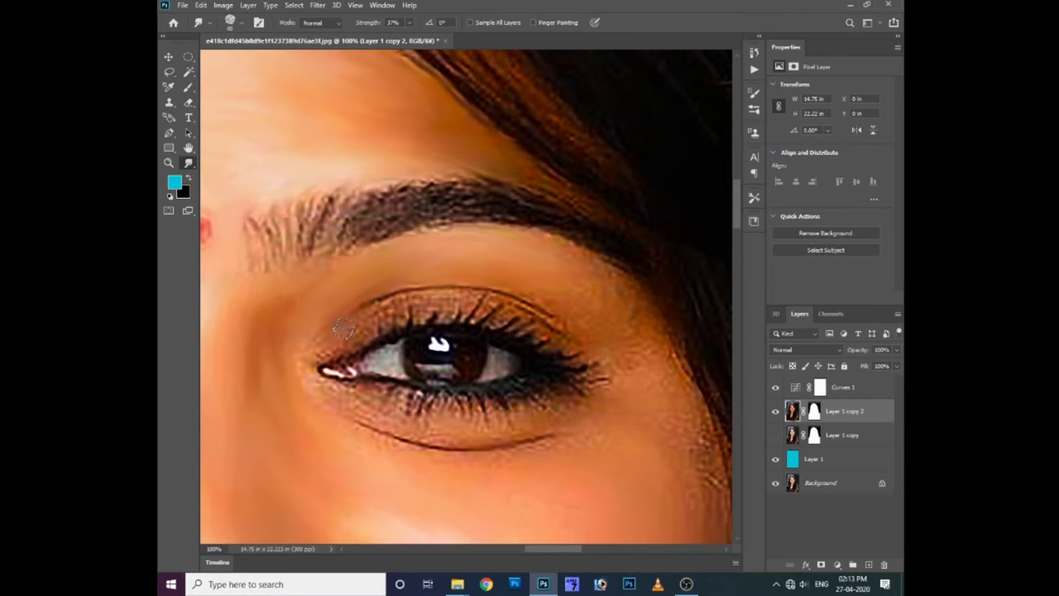
drag(380, 306, 566, 312)
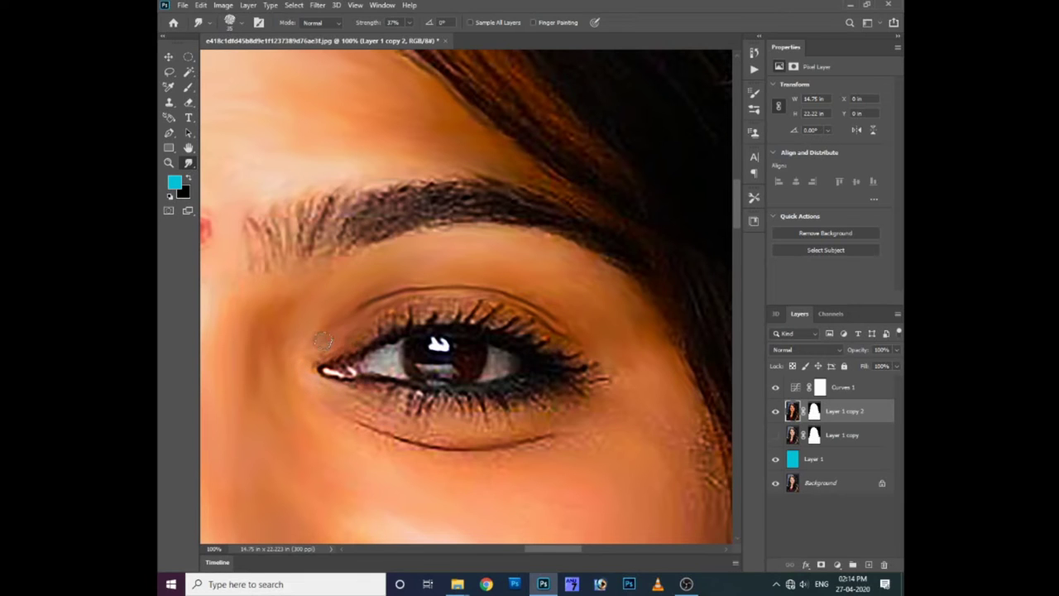
- Return to smudging and smooth the lower eyelid crease and the cheek below the eye
key(p)
click(189, 163)
click(223, 401)
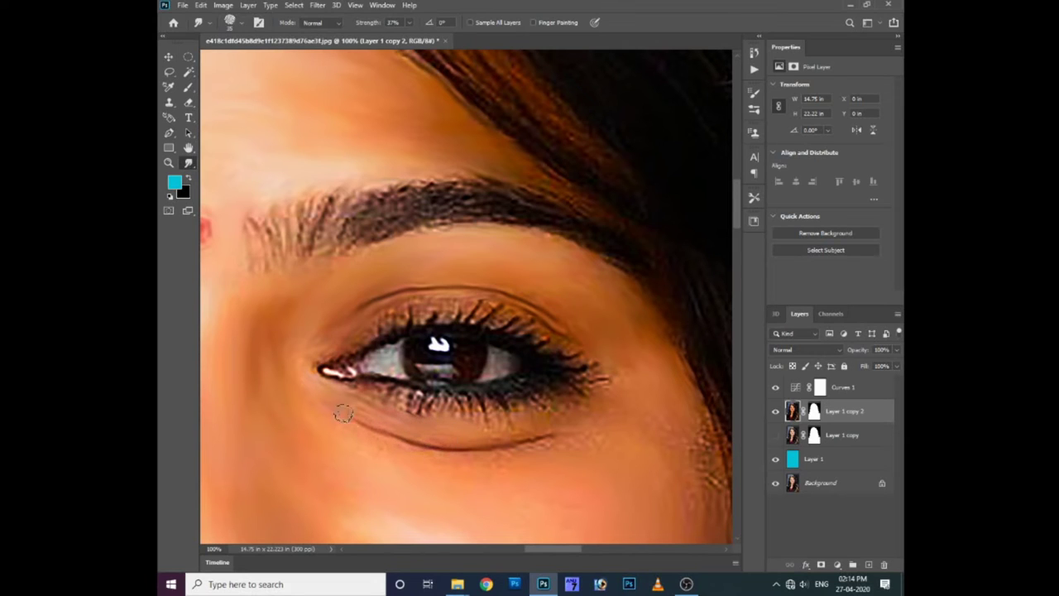
drag(344, 417, 548, 435)
drag(627, 438, 560, 418)
drag(622, 447, 596, 392)
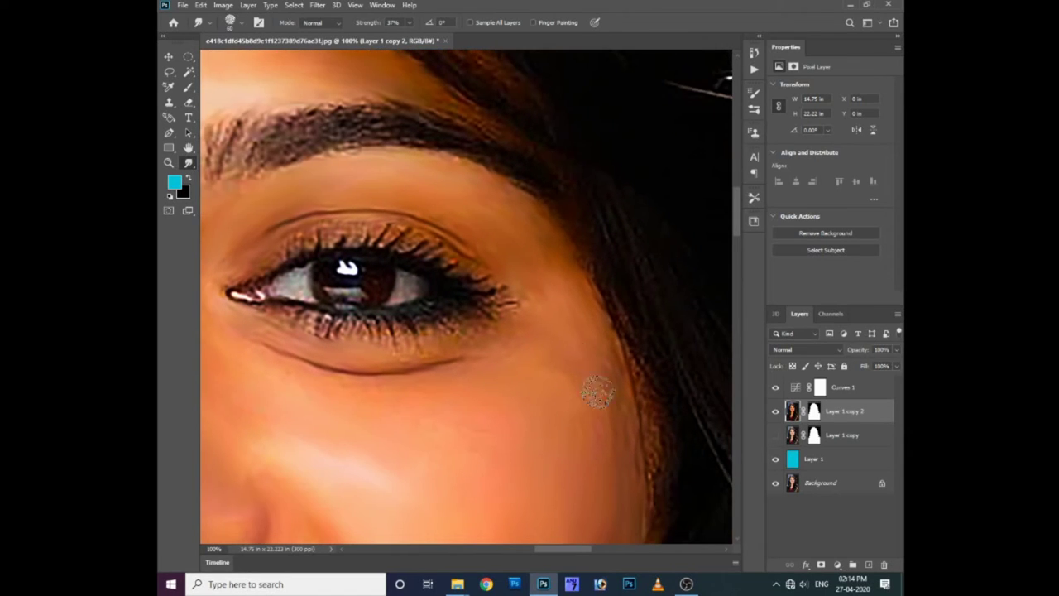
drag(638, 348, 615, 319)
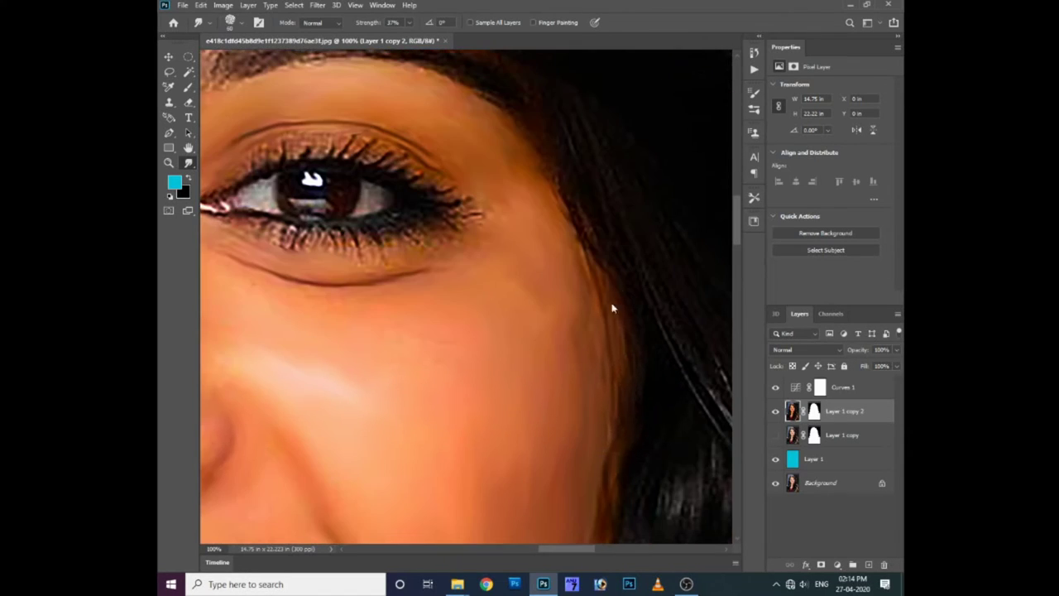
- Dull the inner-corner eye highlight, enlarge the brush to about 25 and zoom out
scroll(512, 339, up, 5)
scroll(546, 422, down, 2)
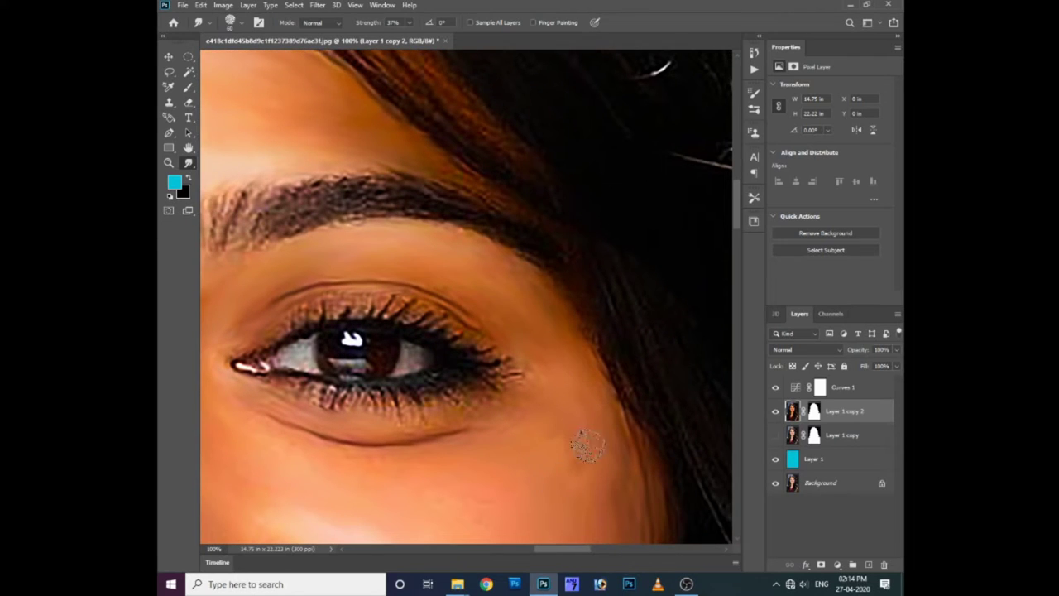
scroll(574, 448, left, 4)
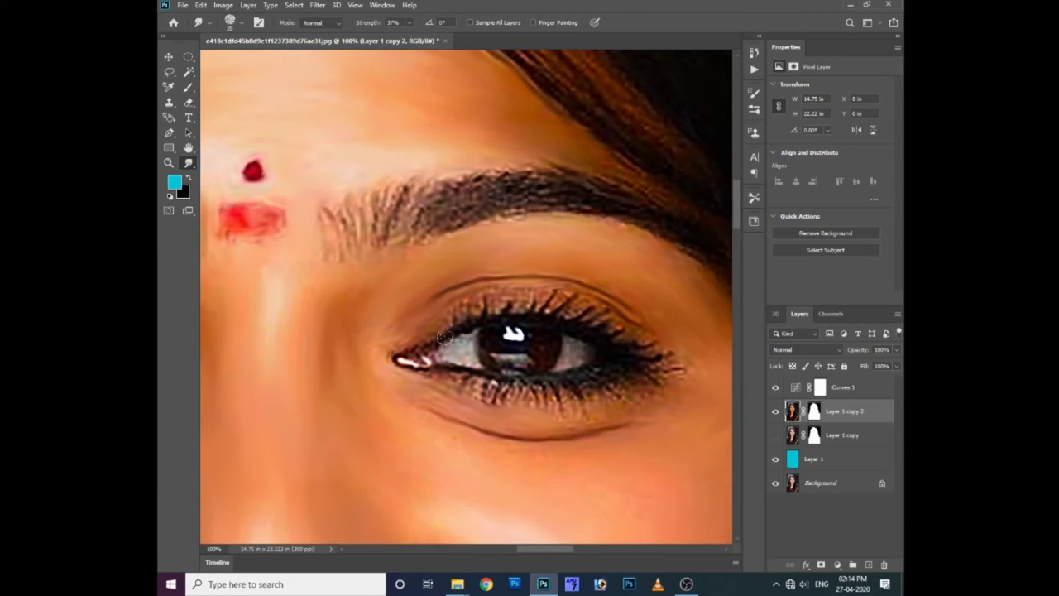
mouse_move(396, 345)
mouse_down()
mouse_move(544, 400)
mouse_move(633, 391)
mouse_move(616, 381)
mouse_move(681, 371)
mouse_move(596, 320)
mouse_move(589, 301)
mouse_move(559, 318)
mouse_move(549, 299)
mouse_move(529, 315)
mouse_move(525, 299)
mouse_move(505, 296)
mouse_move(470, 323)
mouse_move(462, 310)
mouse_up()
key(bracketright)
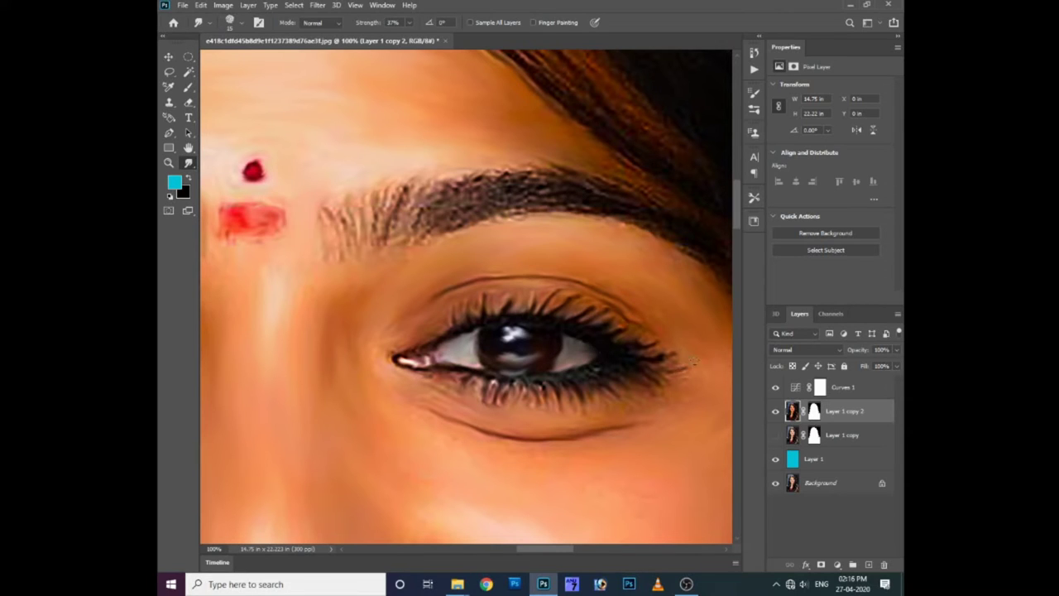
key(ctrl+minus)
key(bracketright)
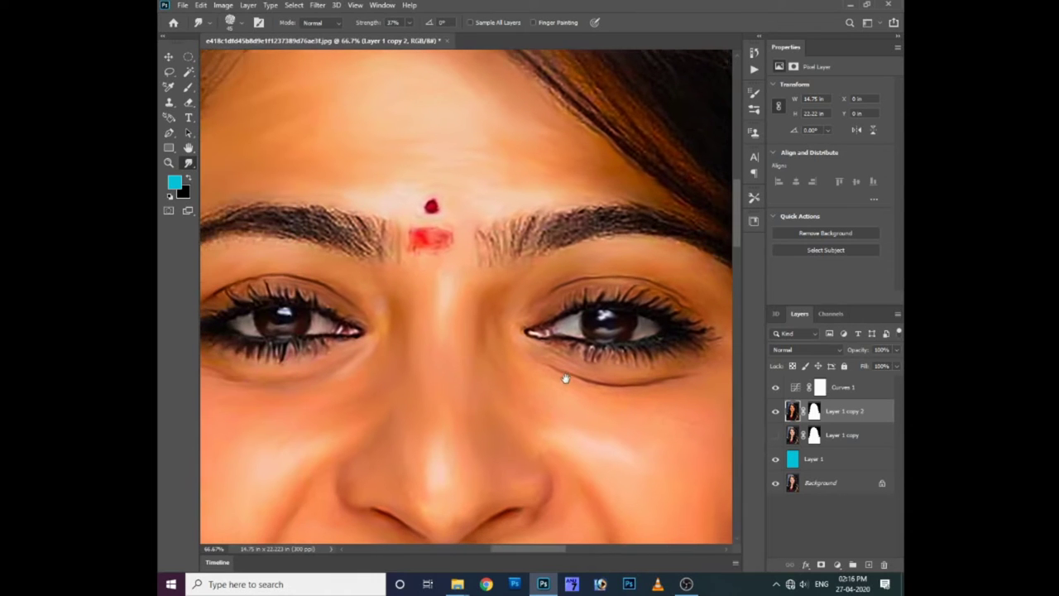
drag(424, 393, 571, 373)
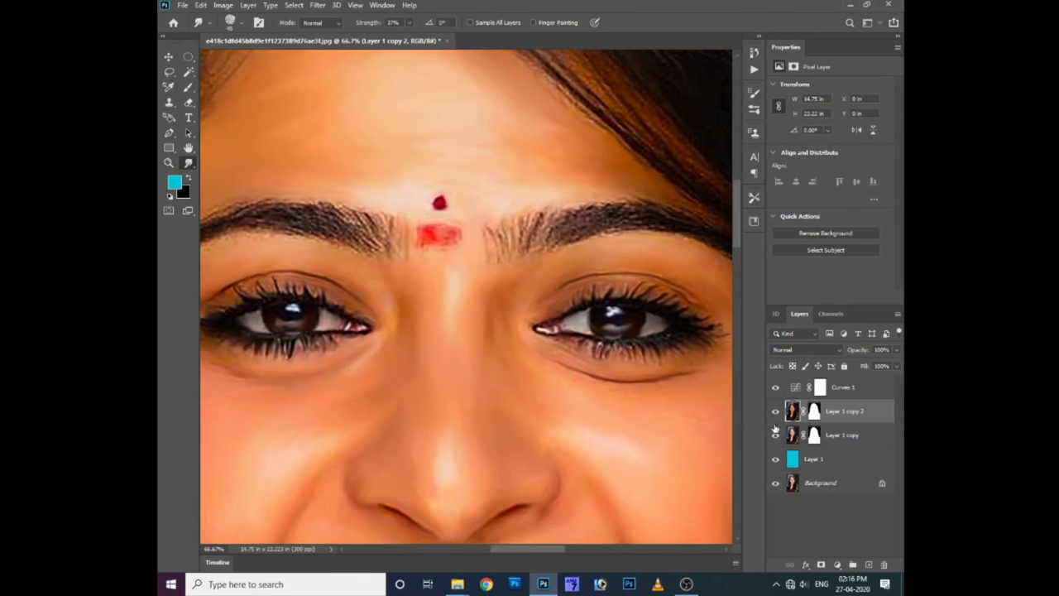
click(775, 411)
click(775, 411)
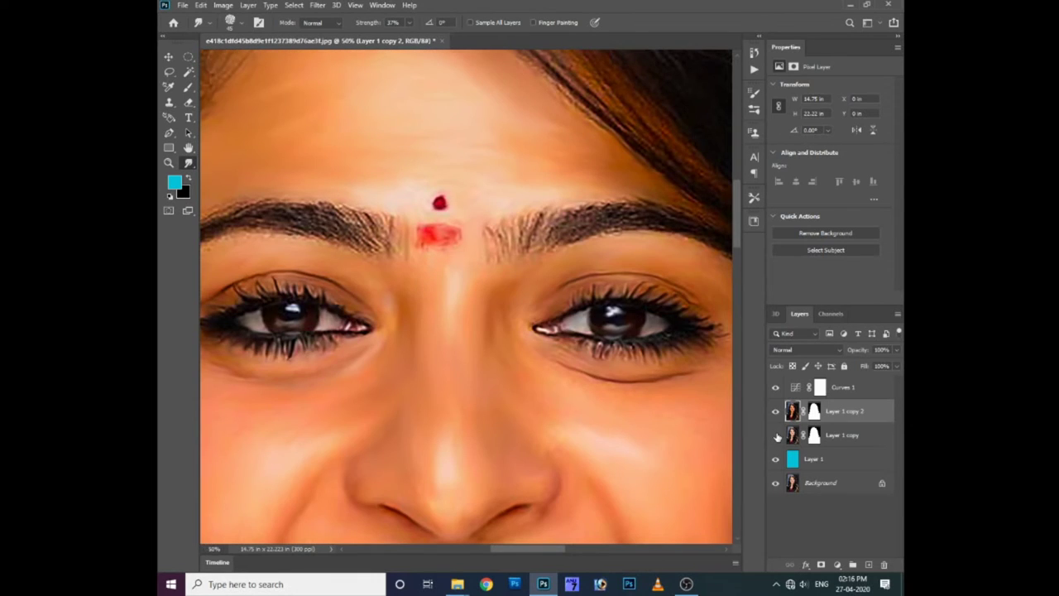
click(777, 436)
scroll(515, 341, up, 2)
scroll(515, 341, up, 2)
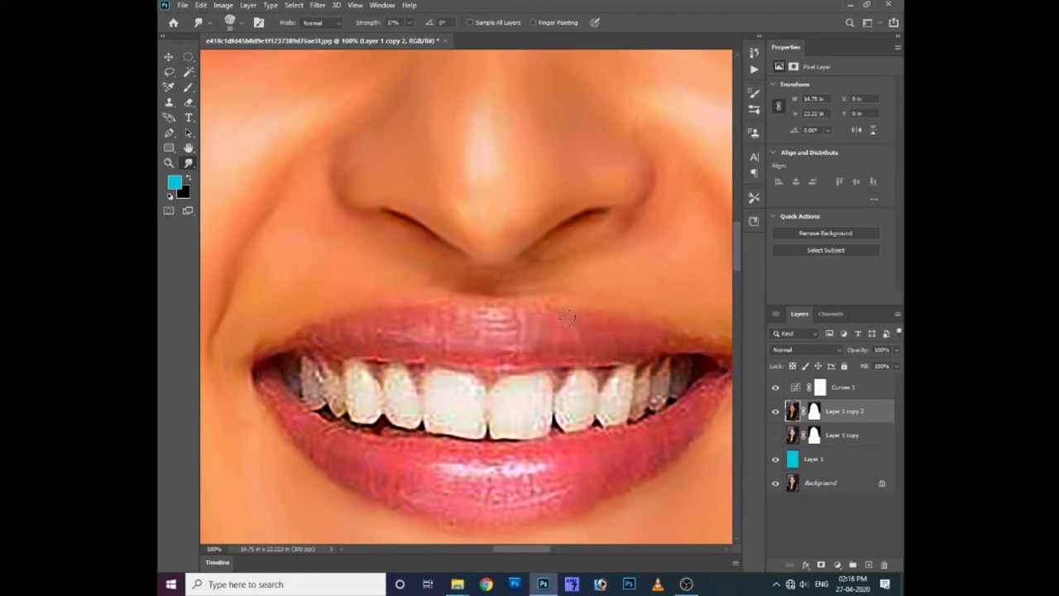
- Smudge the lower lip's texture smooth with the brush at 15
drag(671, 349, 603, 327)
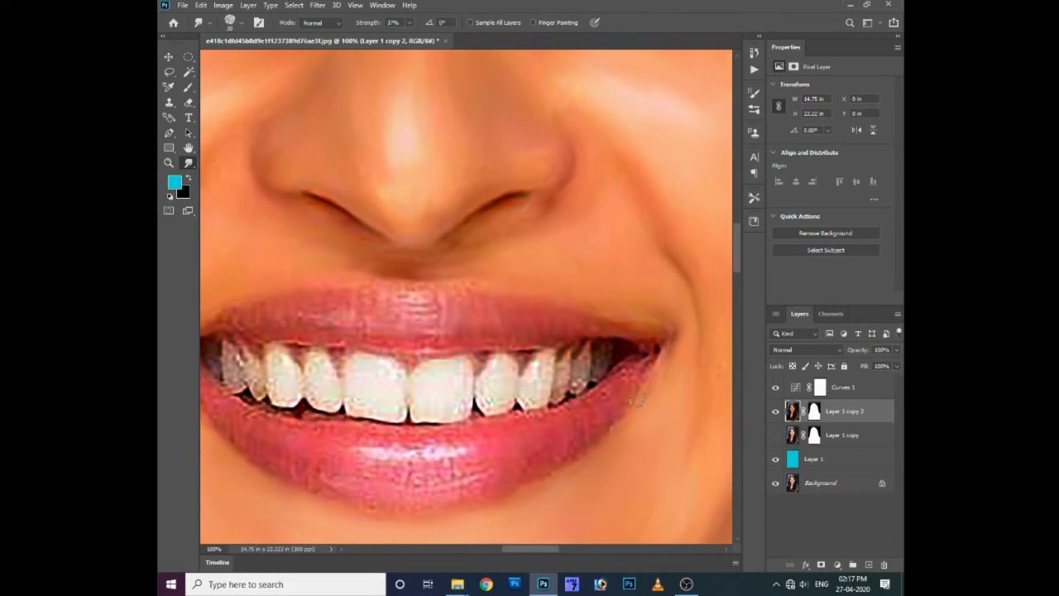
scroll(414, 348, left, 1)
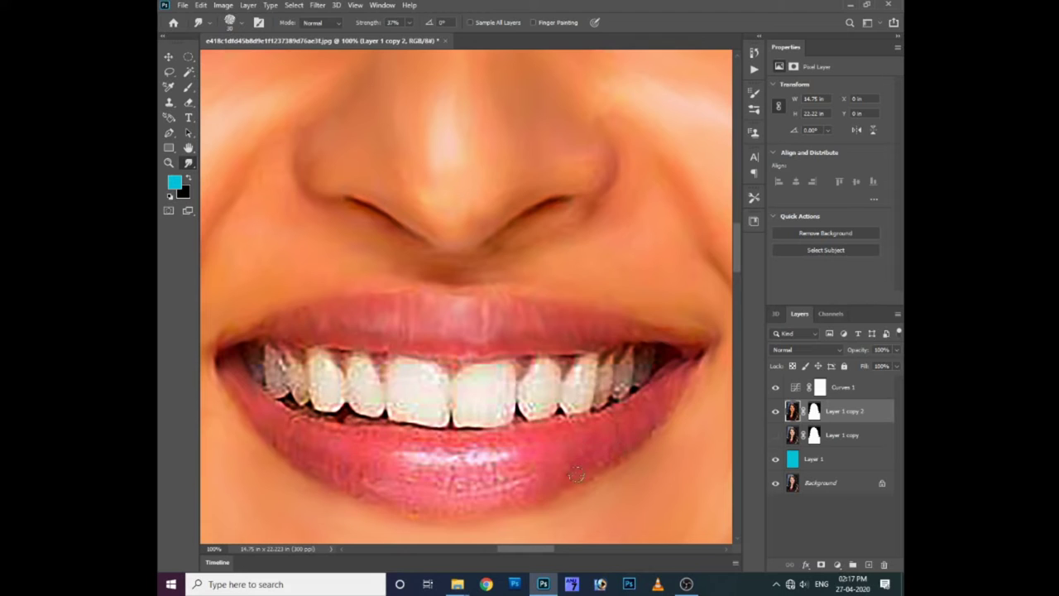
scroll(650, 430, down, 1)
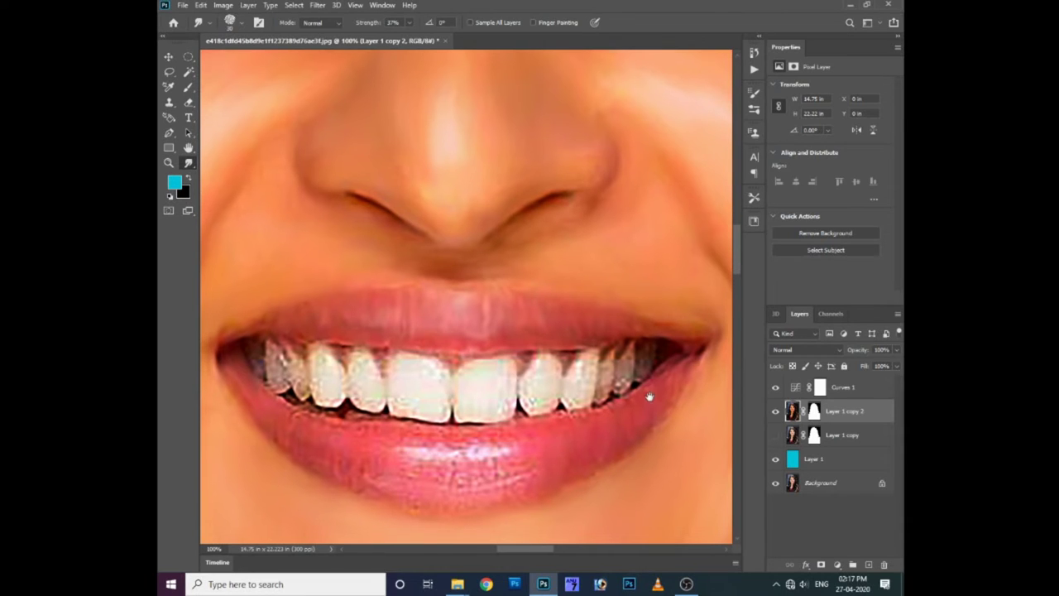
scroll(652, 426, down, 2)
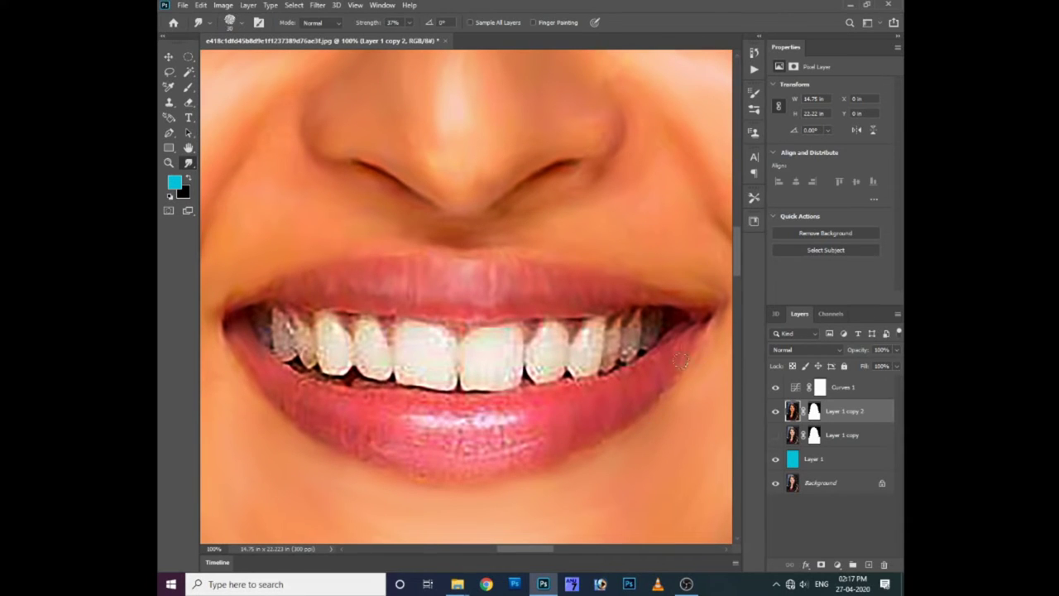
scroll(657, 372, down, 1)
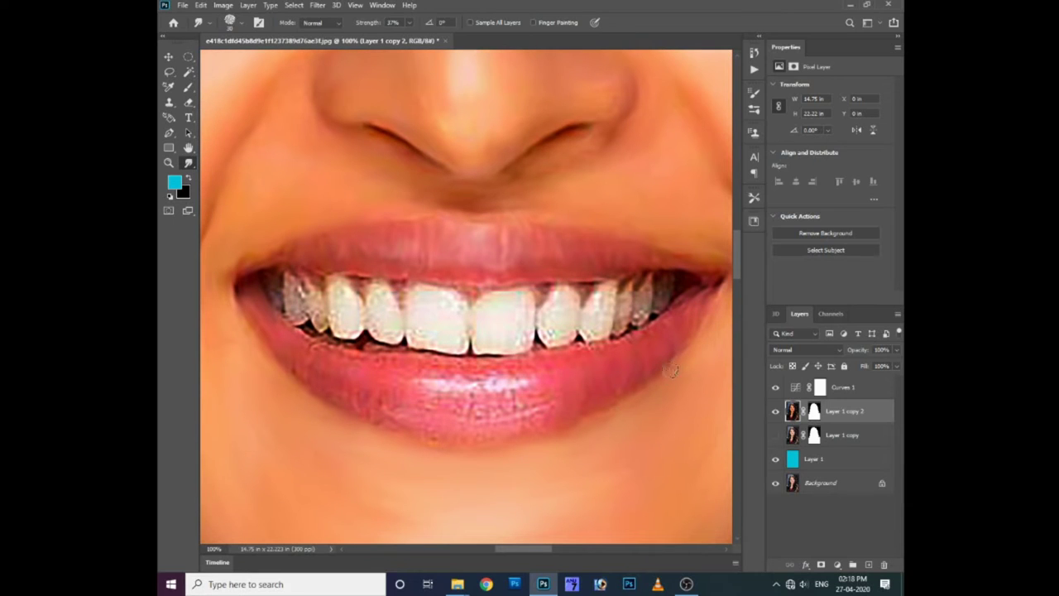
scroll(671, 370, down, 1)
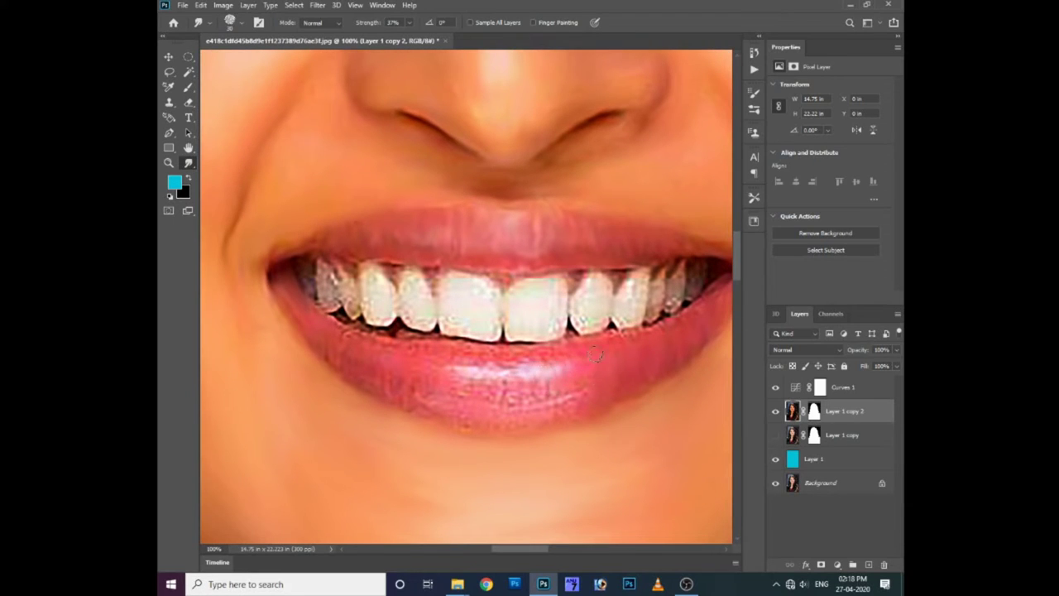
mouse_move(595, 354)
mouse_down()
mouse_move(505, 377)
mouse_move(424, 364)
mouse_move(562, 401)
mouse_move(577, 417)
mouse_up()
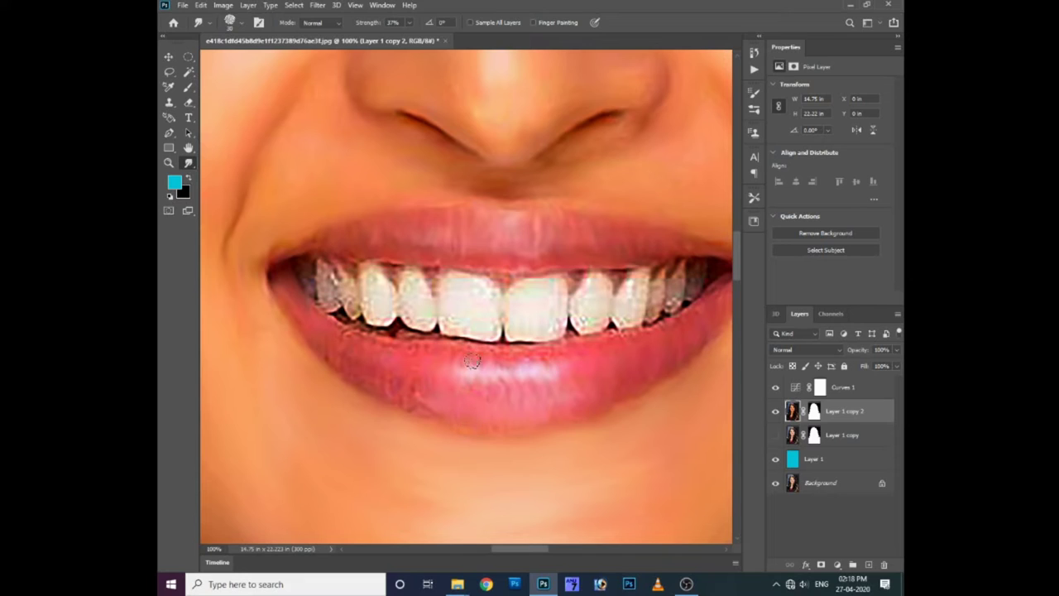
drag(472, 361, 577, 356)
- Enlarge the brush to 20 and soften the front teeth edges and dark gaps
key(ctrl+minus)
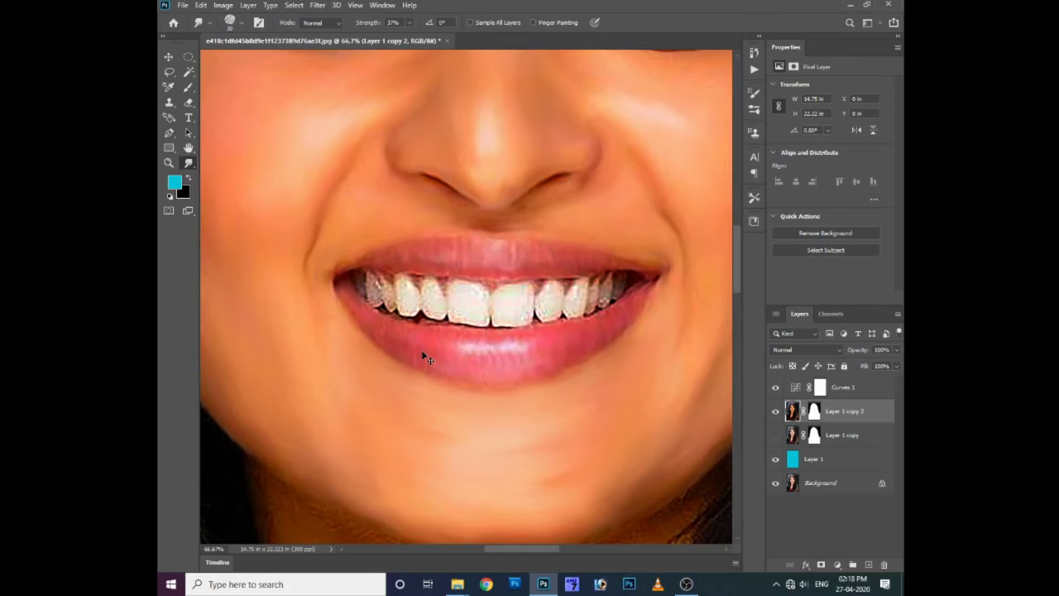
key(ctrl+plus)
scroll(463, 424, up, 1)
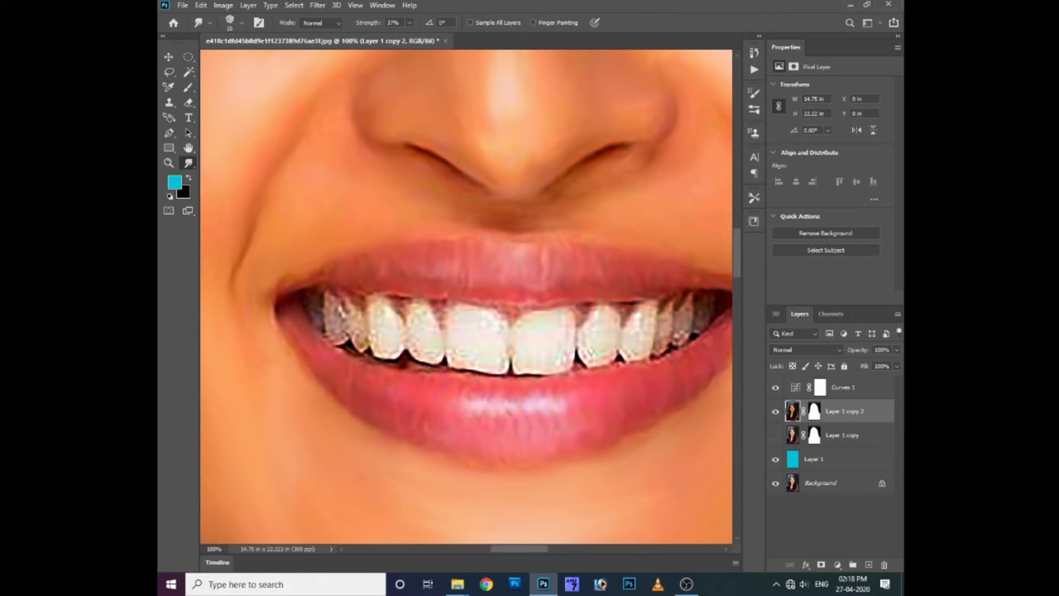
key(bracketright)
mouse_move(362, 325)
mouse_down()
mouse_move(394, 327)
mouse_move(377, 340)
mouse_move(380, 354)
mouse_up()
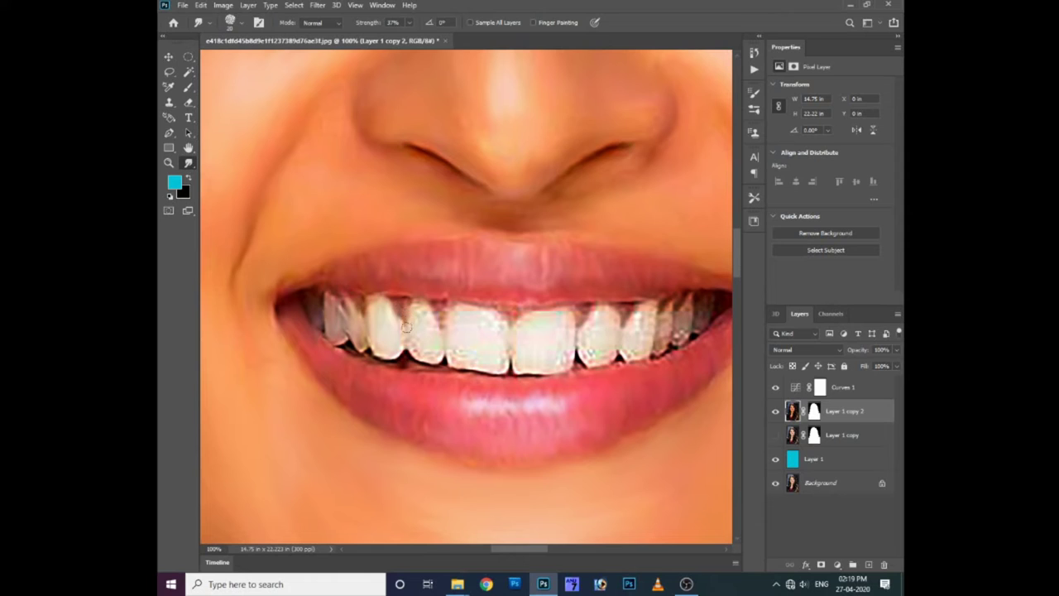
mouse_move(406, 314)
mouse_down()
mouse_move(414, 356)
mouse_move(422, 304)
mouse_move(426, 356)
mouse_move(429, 306)
mouse_up()
mouse_move(451, 354)
mouse_down()
mouse_move(462, 327)
mouse_move(456, 350)
mouse_move(499, 323)
mouse_move(473, 350)
mouse_up()
drag(495, 316, 530, 320)
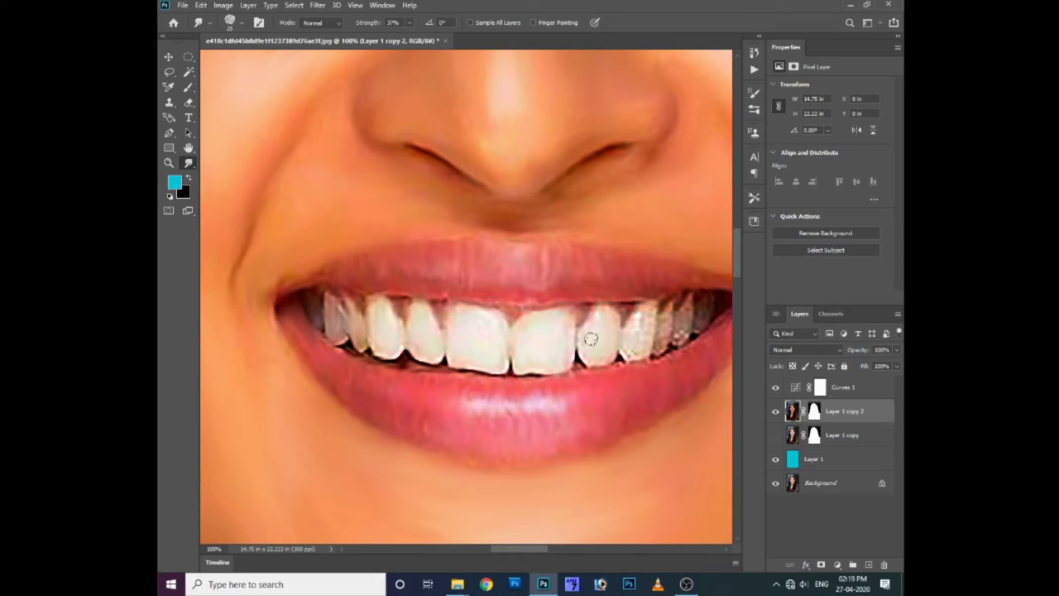
drag(596, 325, 499, 350)
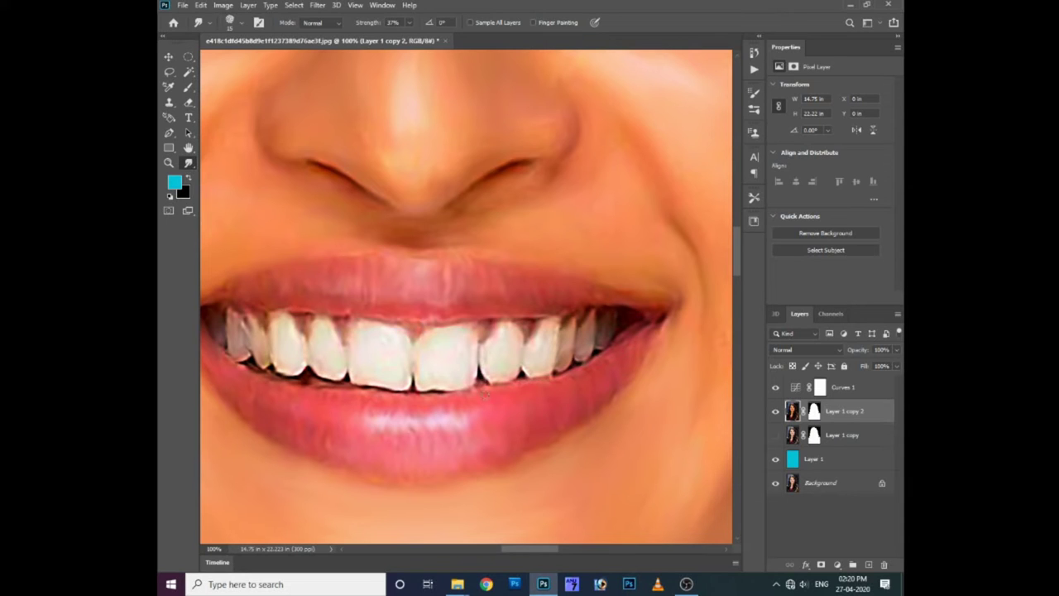
key(ctrl+minus)
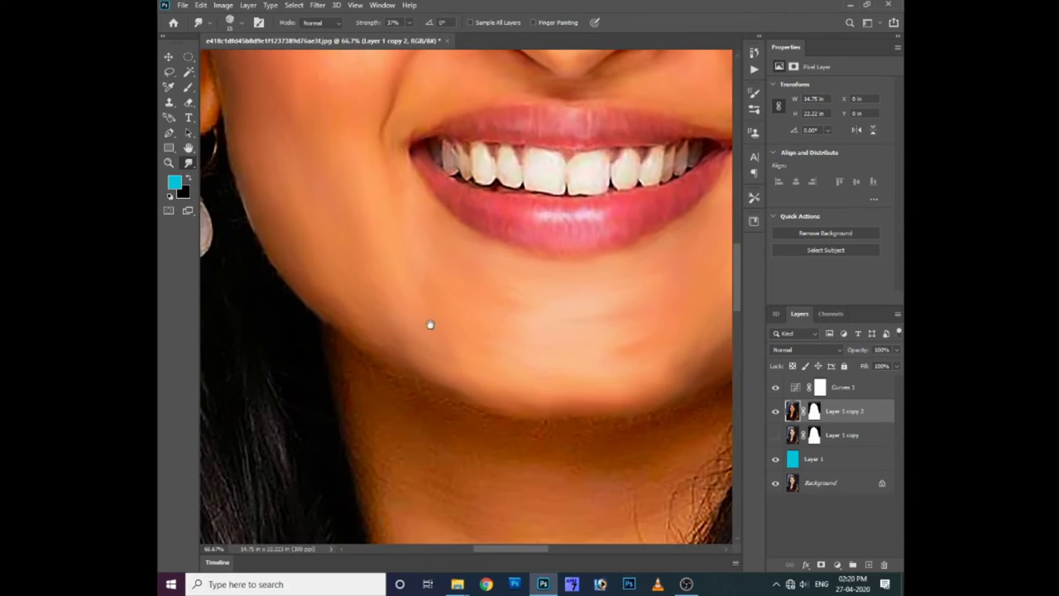
drag(431, 324, 441, 291)
key(ctrl+minus)
drag(505, 317, 411, 371)
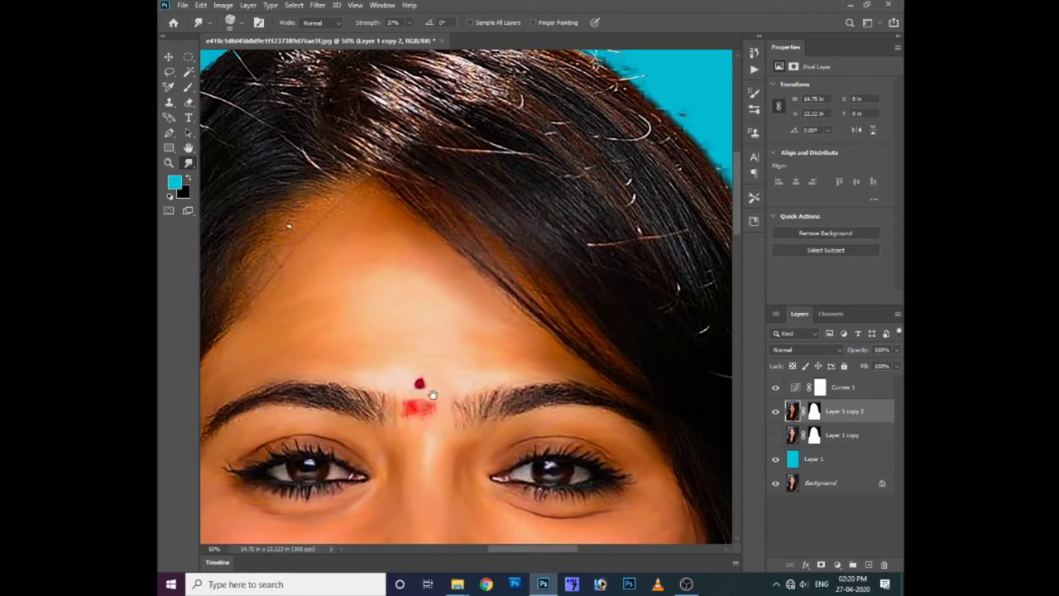
key(ctrl+plus)
drag(414, 497, 447, 431)
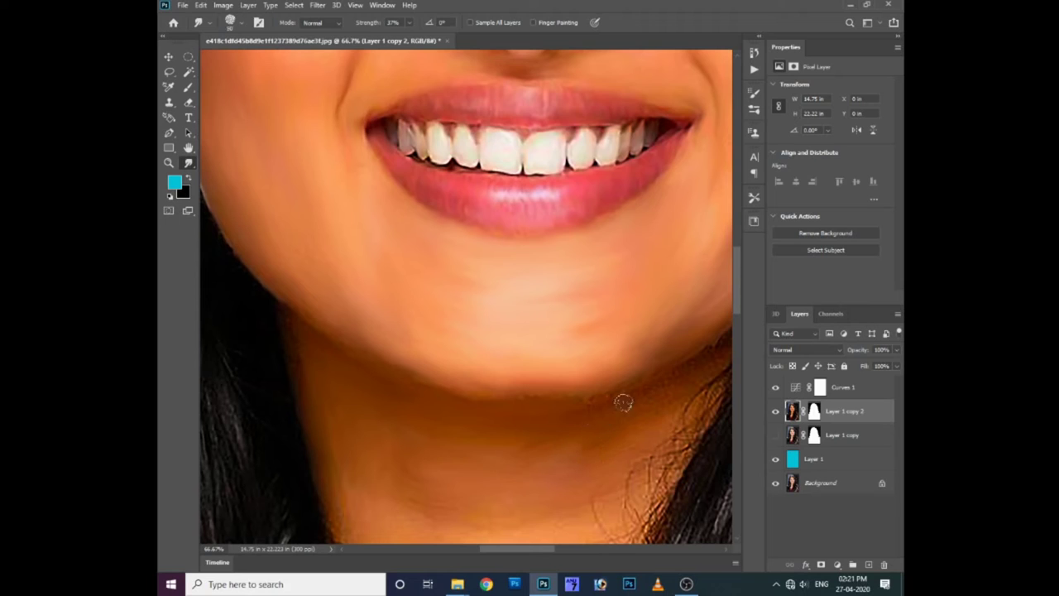
scroll(595, 426, right, 3)
scroll(596, 426, up, 1)
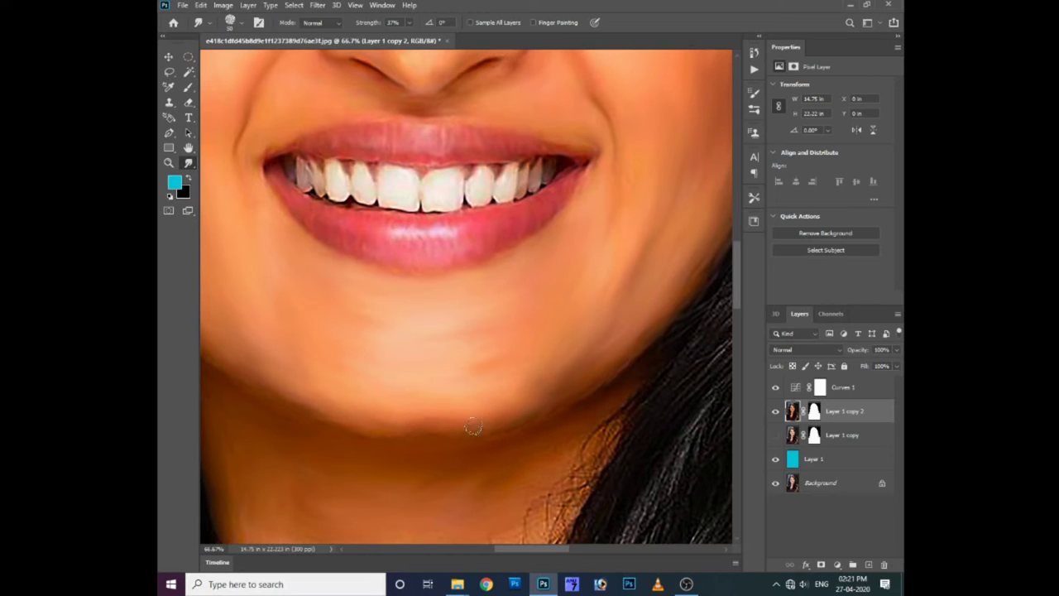
scroll(447, 422, left, 3)
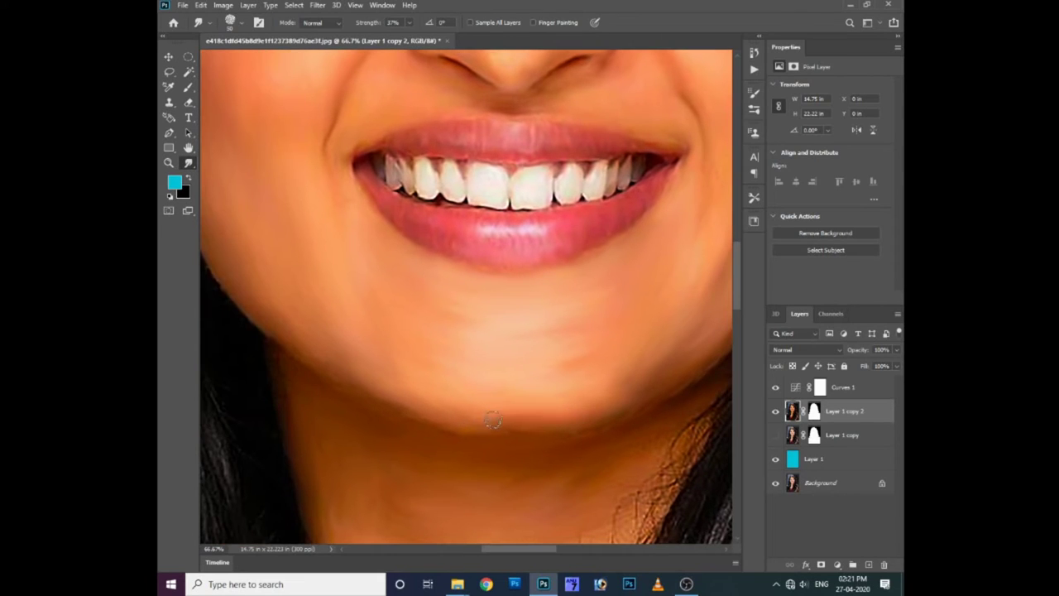
scroll(595, 395, down, 3)
scroll(596, 395, right, 2)
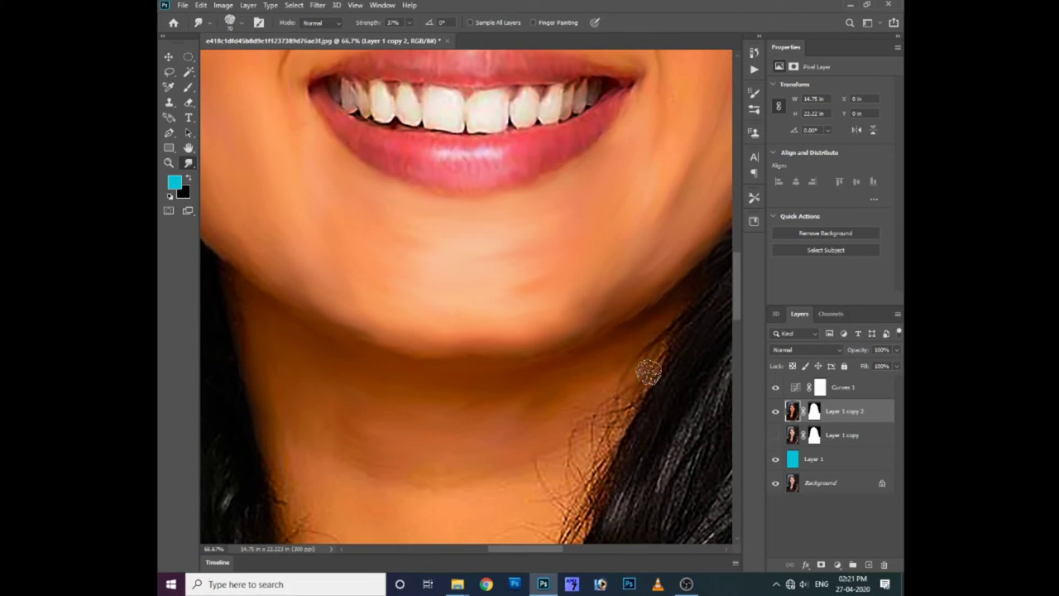
- Smudge the flyaway hair strands off the neck, shrinking the brush partway through
scroll(576, 348, down, 3)
scroll(560, 359, right, 2)
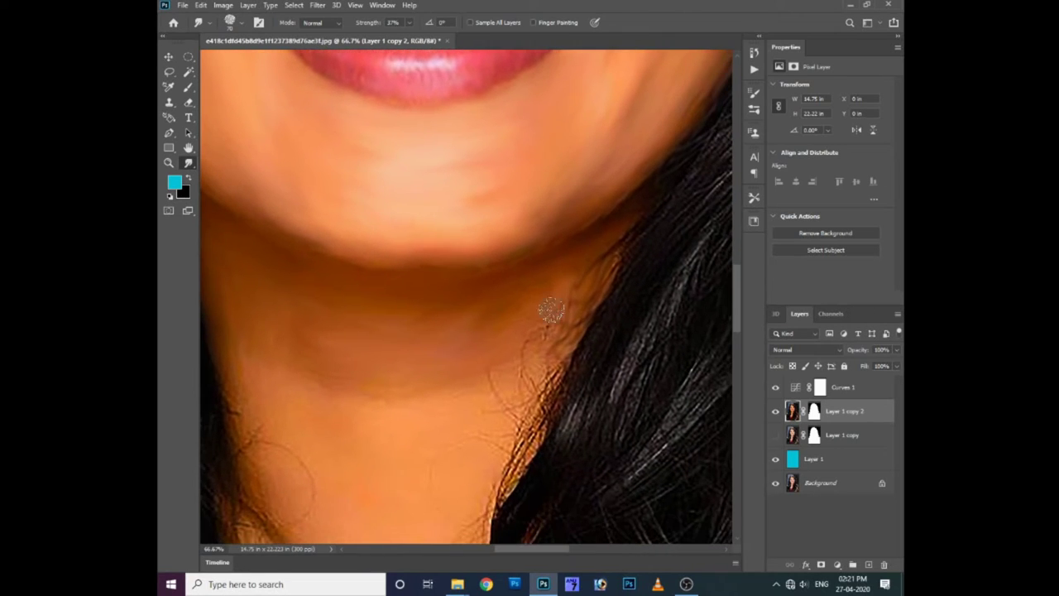
drag(551, 311, 485, 489)
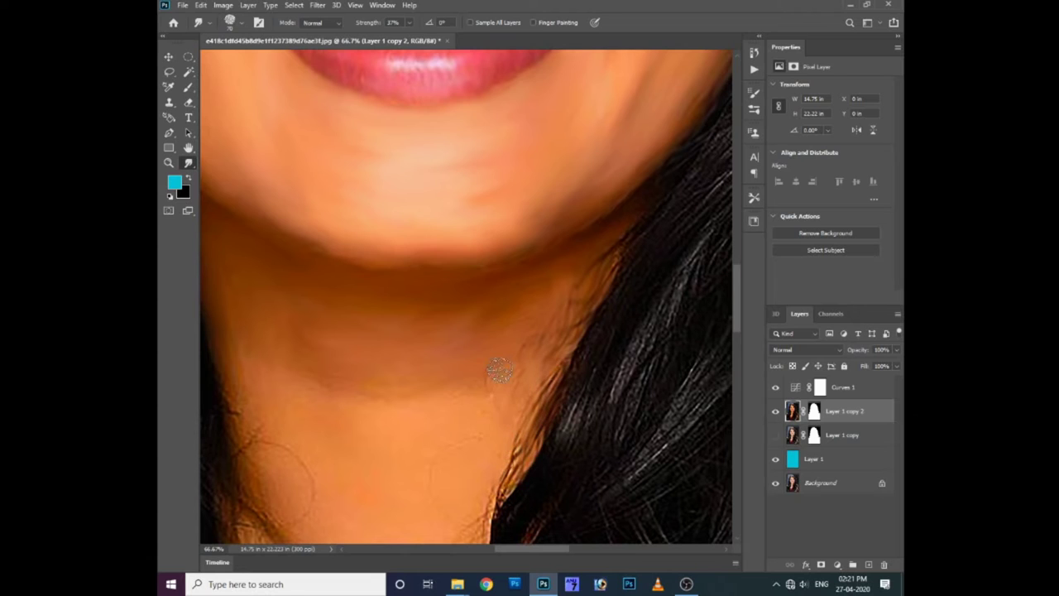
scroll(473, 406, down, 2)
scroll(267, 472, down, 2)
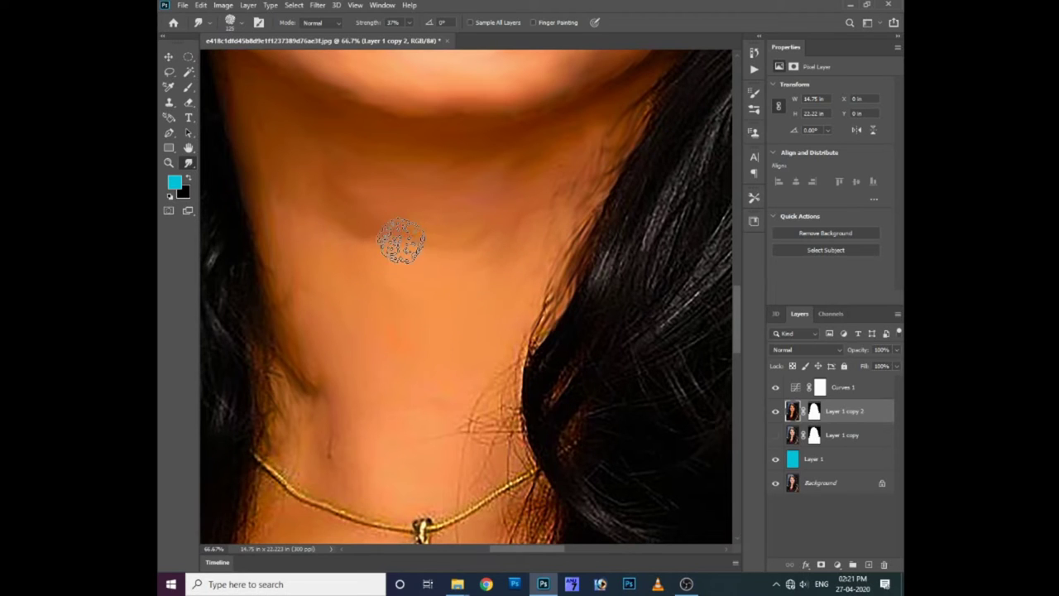
key([)
key([)
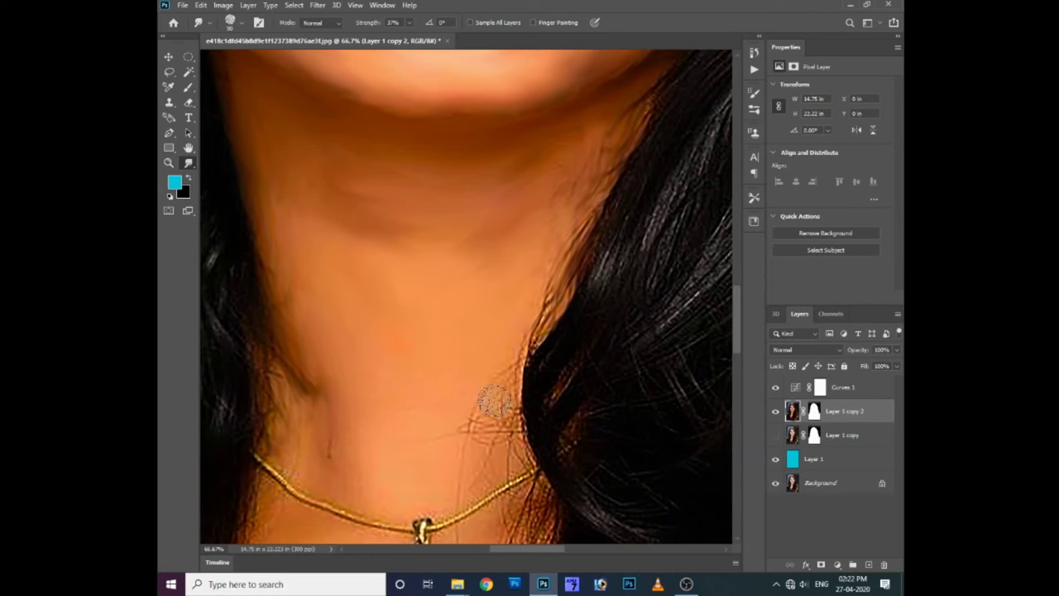
drag(495, 403, 524, 438)
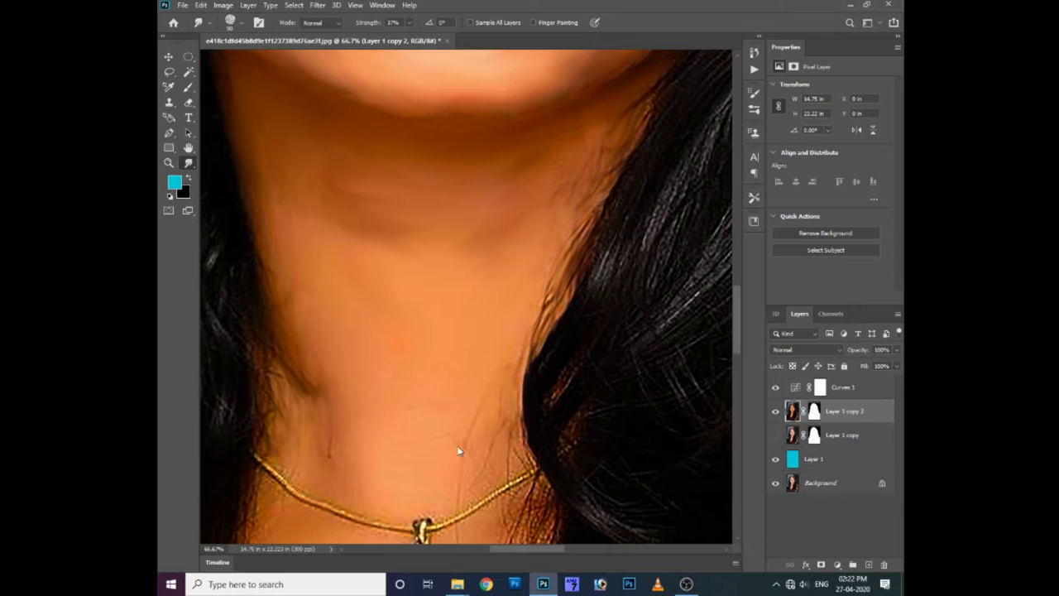
mouse_move(449, 397)
mouse_down()
mouse_move(426, 374)
mouse_move(475, 327)
mouse_up()
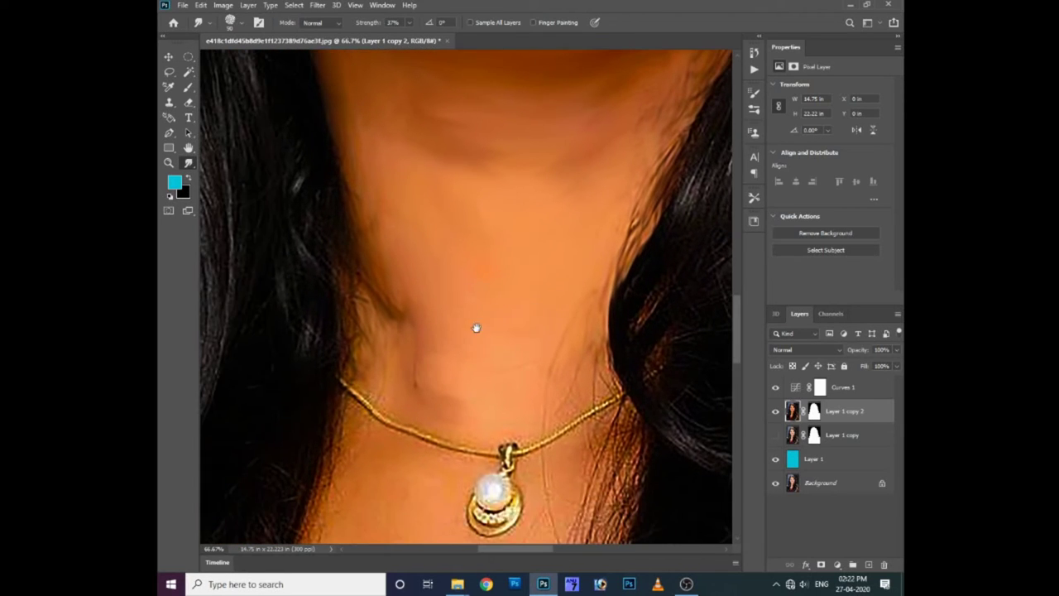
- Try a hard round tip and Scattering in Brush Settings while smudging the dark neck crease
right_click(475, 328)
click(754, 92)
click(701, 150)
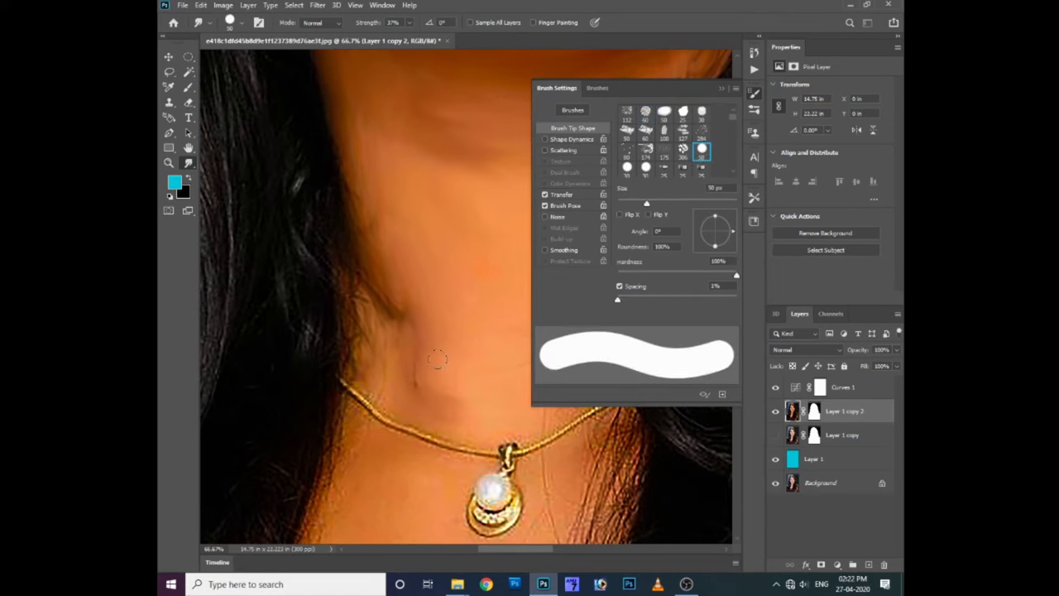
drag(445, 369, 426, 382)
click(545, 151)
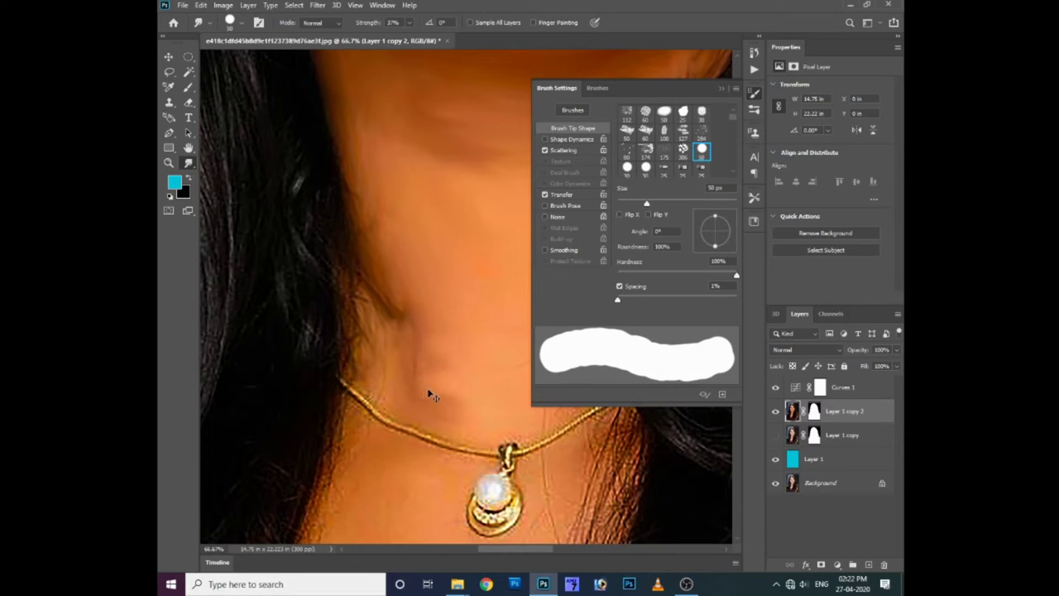
click(545, 150)
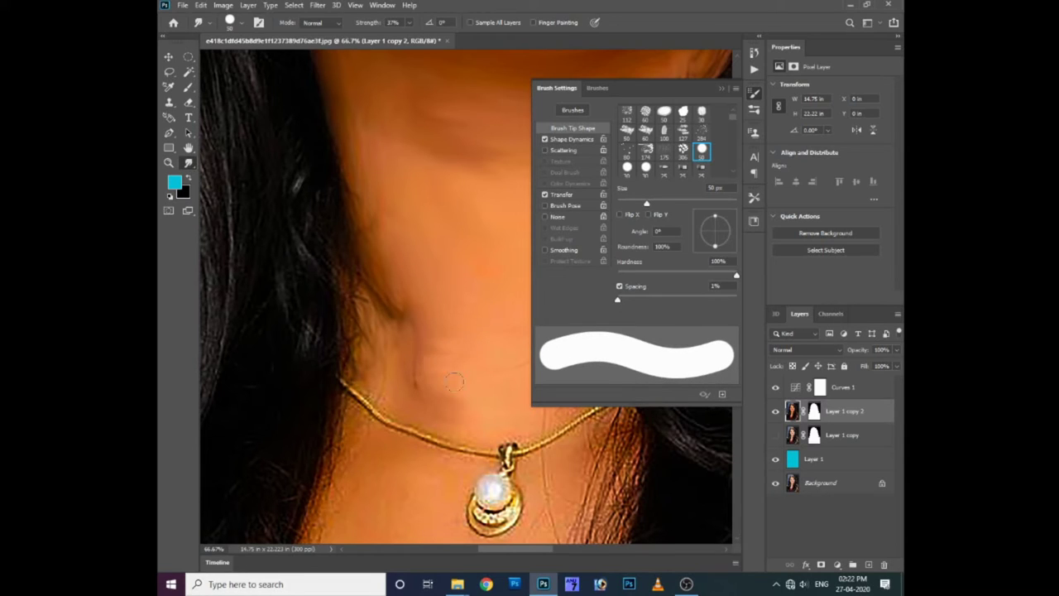
- Switch to a rough textured 60 px tip with Brush Pose and soften the neck shadow
click(545, 218)
click(546, 219)
drag(415, 374, 471, 410)
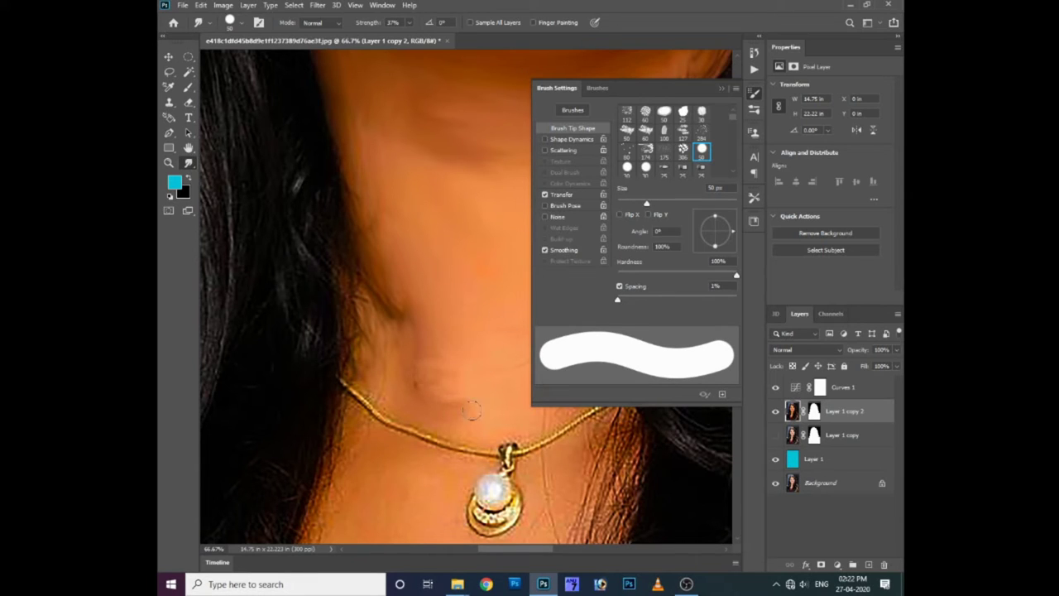
click(646, 111)
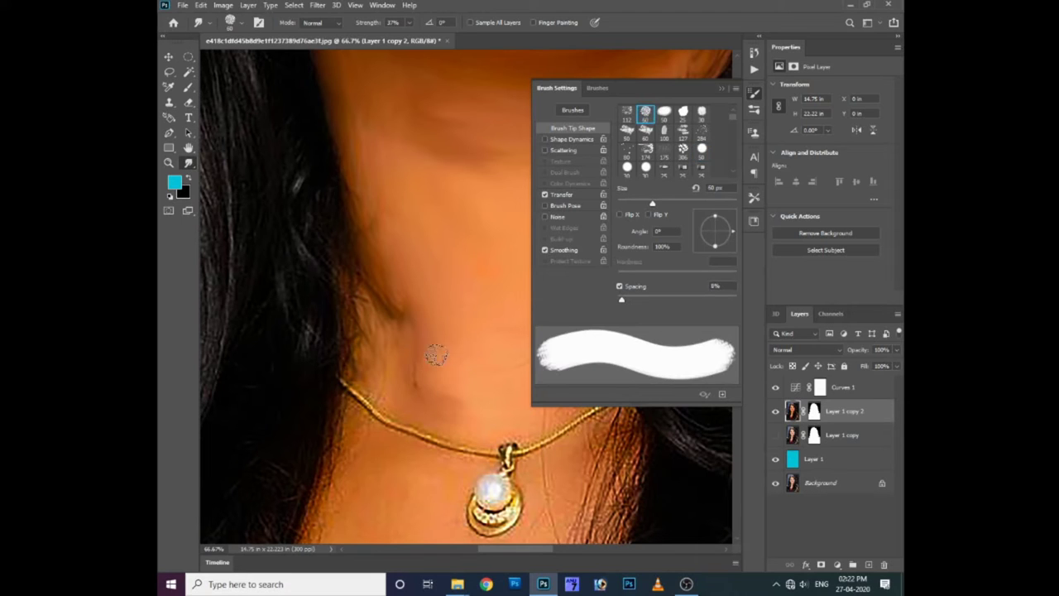
mouse_move(472, 375)
mouse_down()
mouse_move(428, 405)
mouse_move(461, 385)
mouse_move(414, 364)
mouse_up()
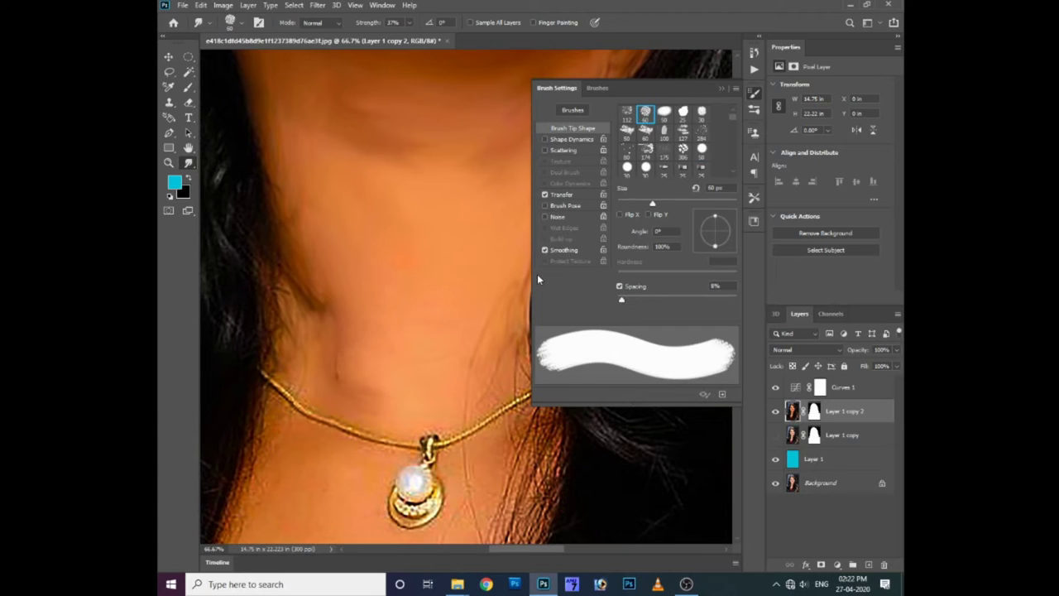
click(545, 205)
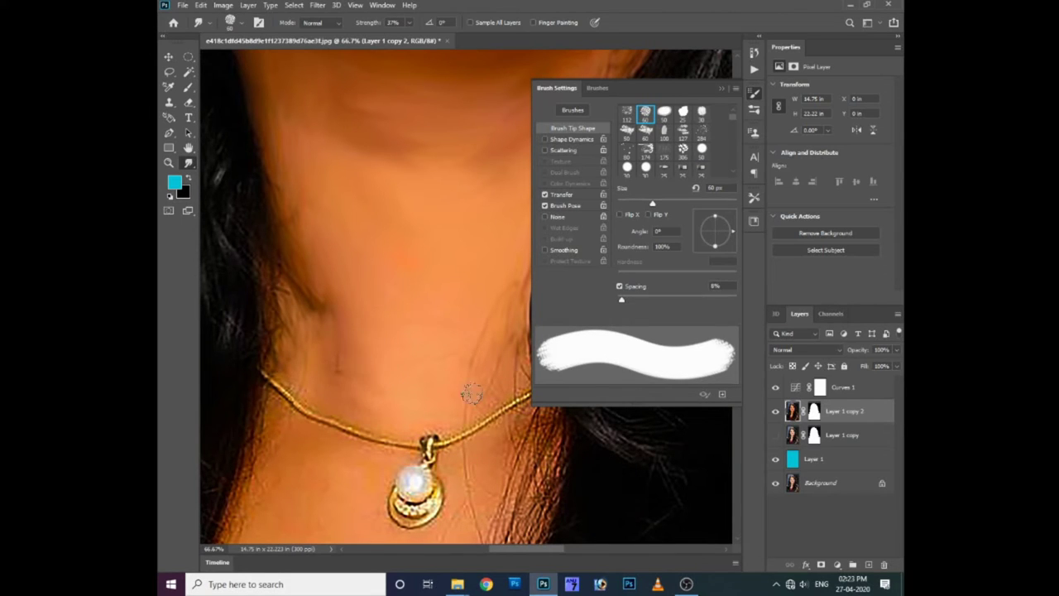
drag(468, 397, 421, 355)
- Zoom in on the neck, enlarge the smudge brush to 80 px and turn on Transfer
scroll(419, 314, down, 2)
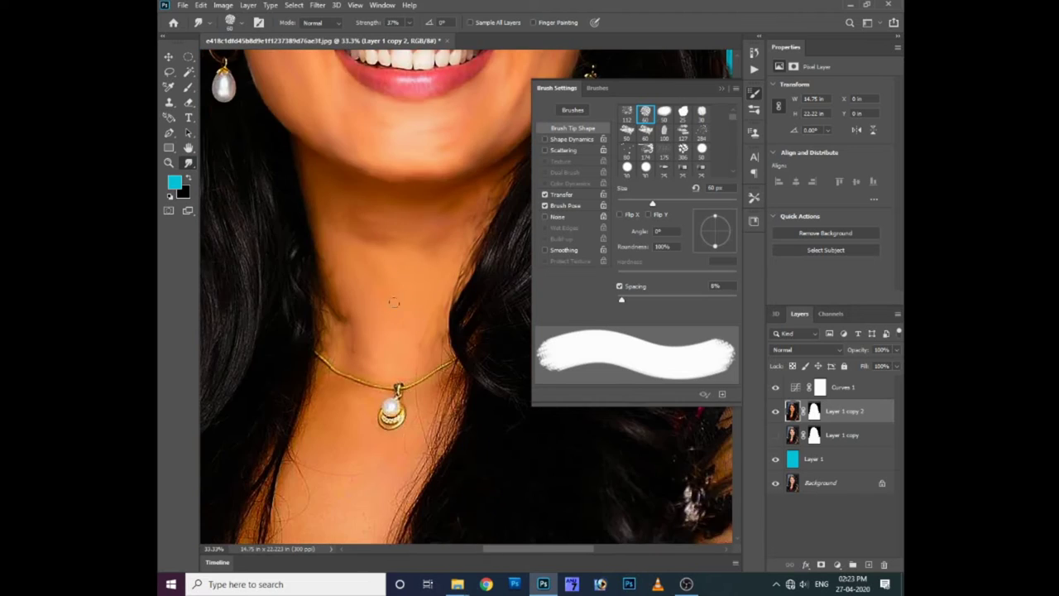
scroll(421, 289, up, 4)
scroll(413, 276, up, 3)
scroll(414, 276, up, 3)
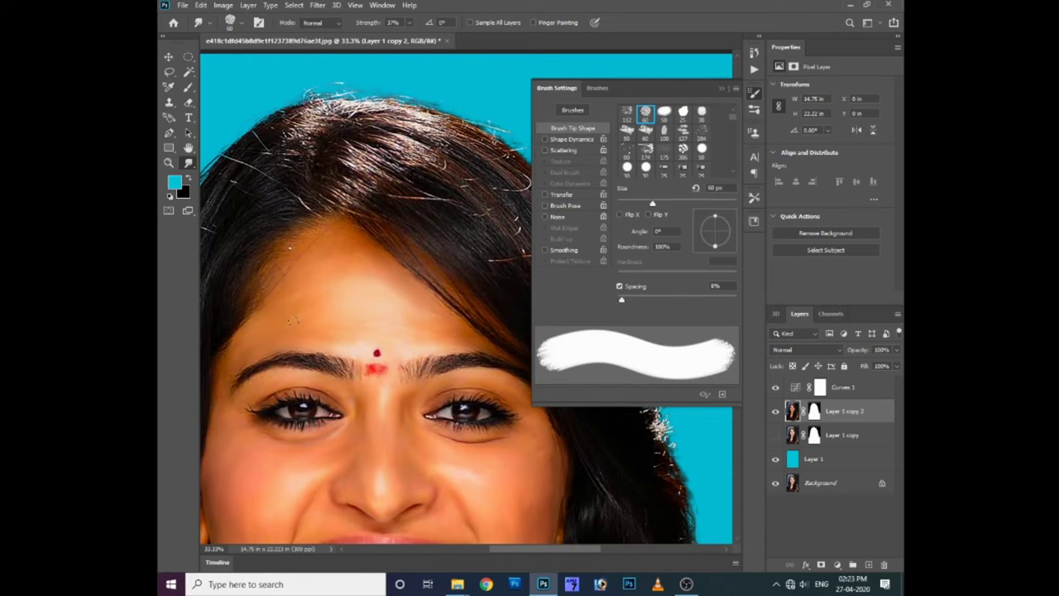
scroll(292, 320, down, 1)
scroll(416, 412, down, 2)
scroll(416, 412, left, 1)
key(ctrl+plus)
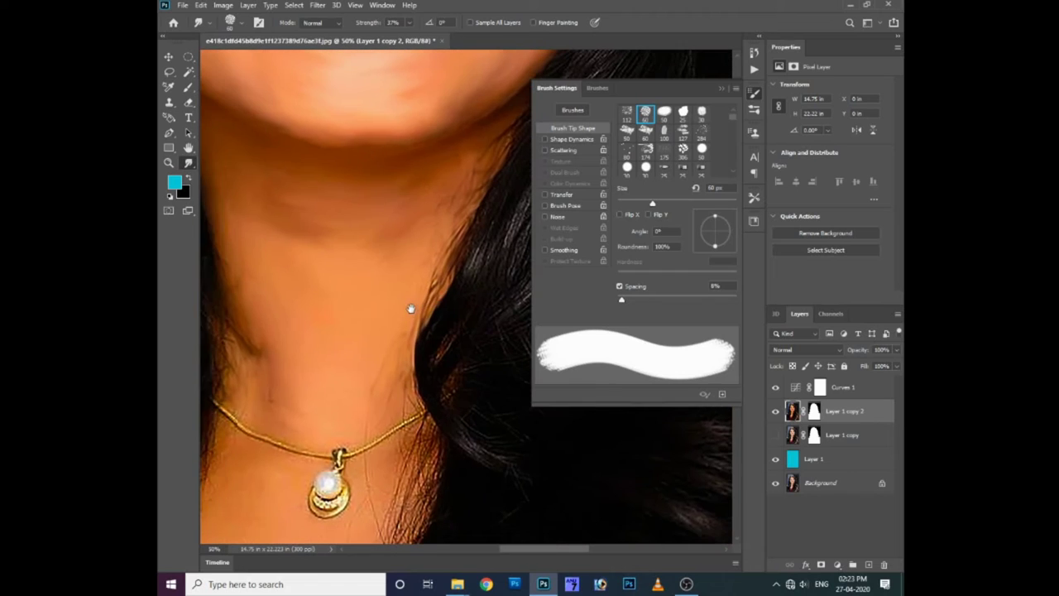
key(bracketright)
key(bracketright)
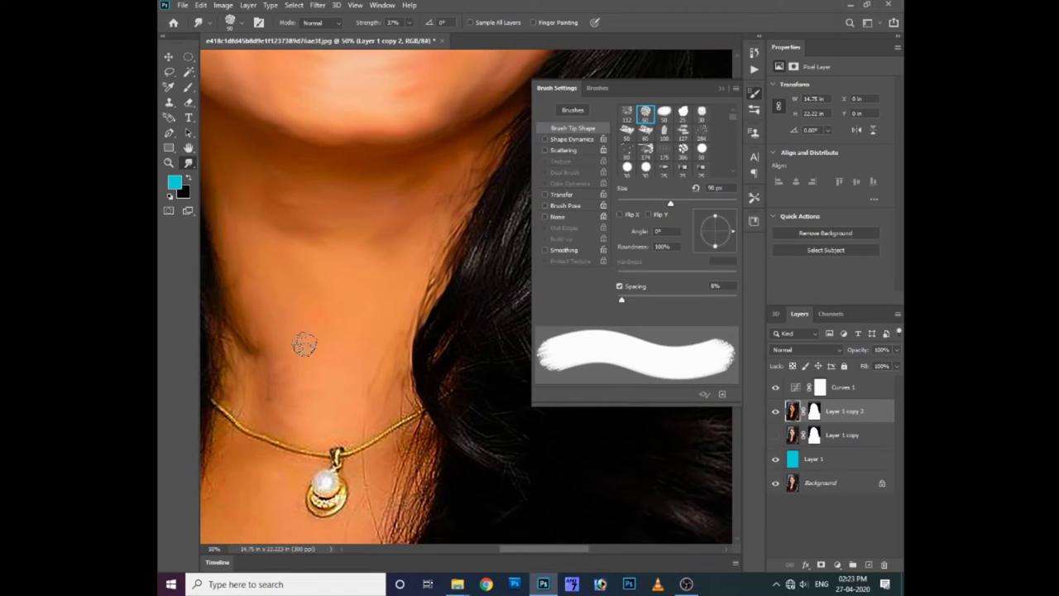
click(546, 195)
- Smooth the face skin and pearl earring drop, then move up to the forehead and eyes
mouse_move(371, 200)
mouse_down()
mouse_move(453, 221)
mouse_move(423, 270)
mouse_up()
key(F5)
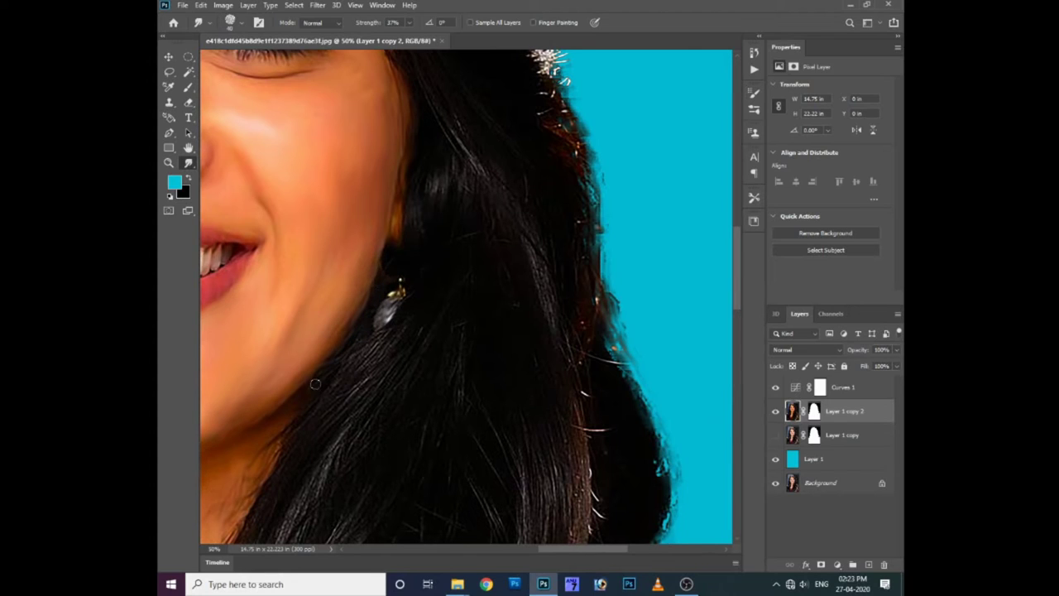
scroll(406, 320, left, 5)
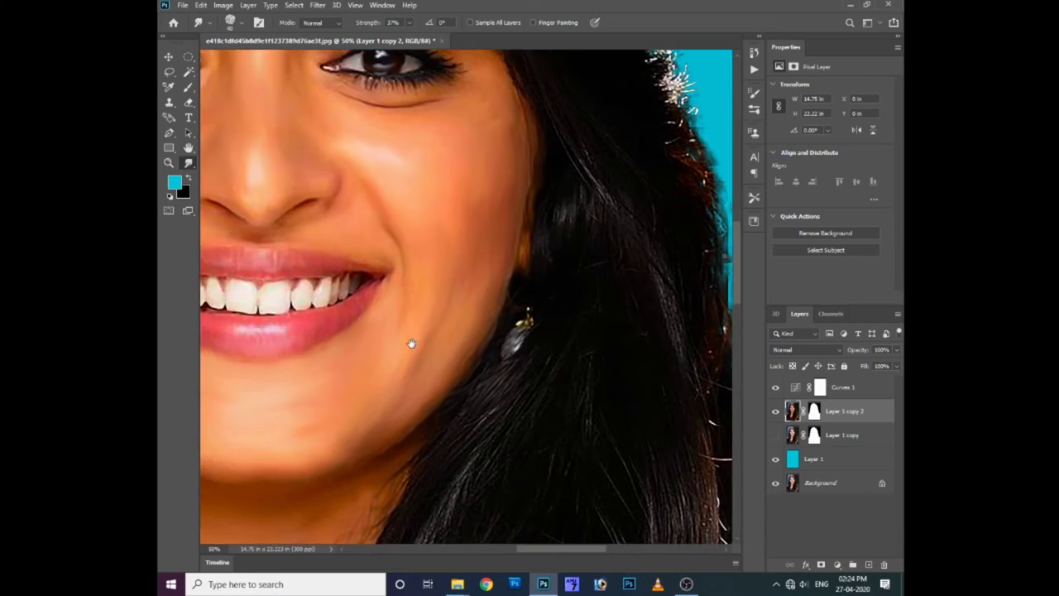
scroll(411, 345, left, 5)
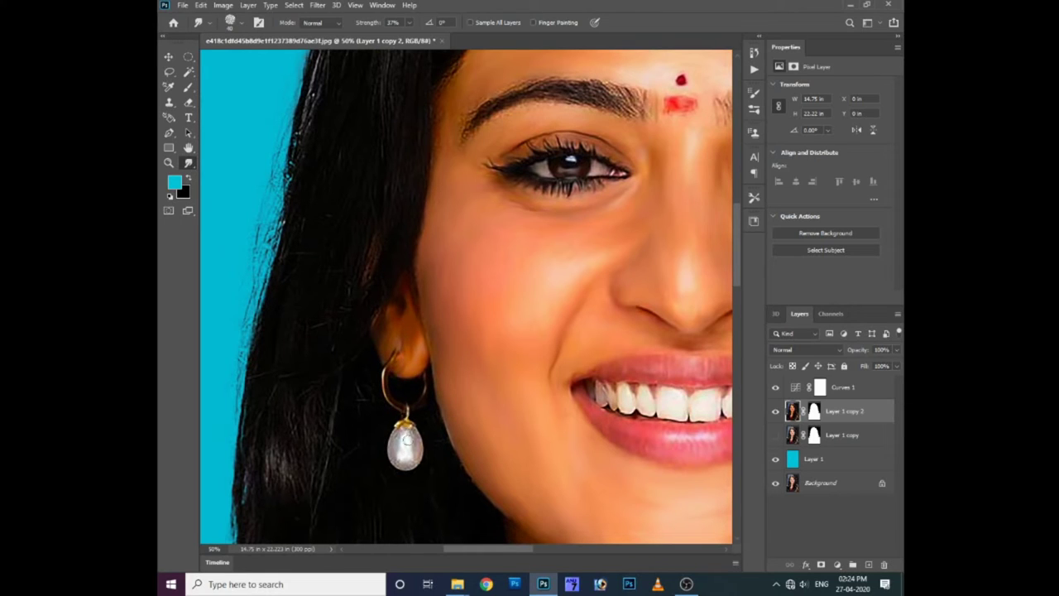
scroll(407, 439, down, 1)
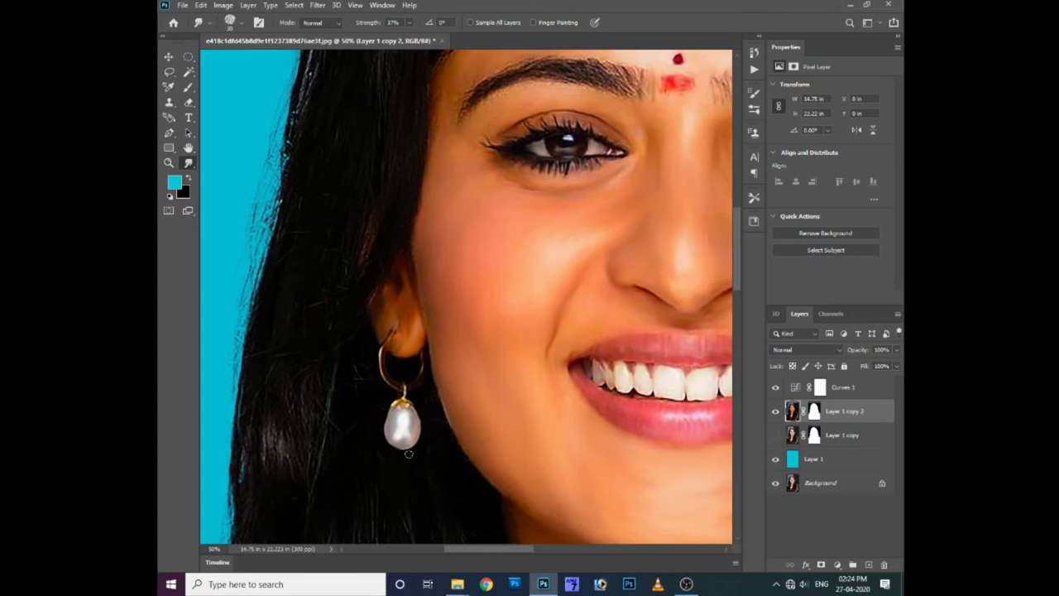
scroll(434, 203, up, 2)
scroll(406, 226, up, 4)
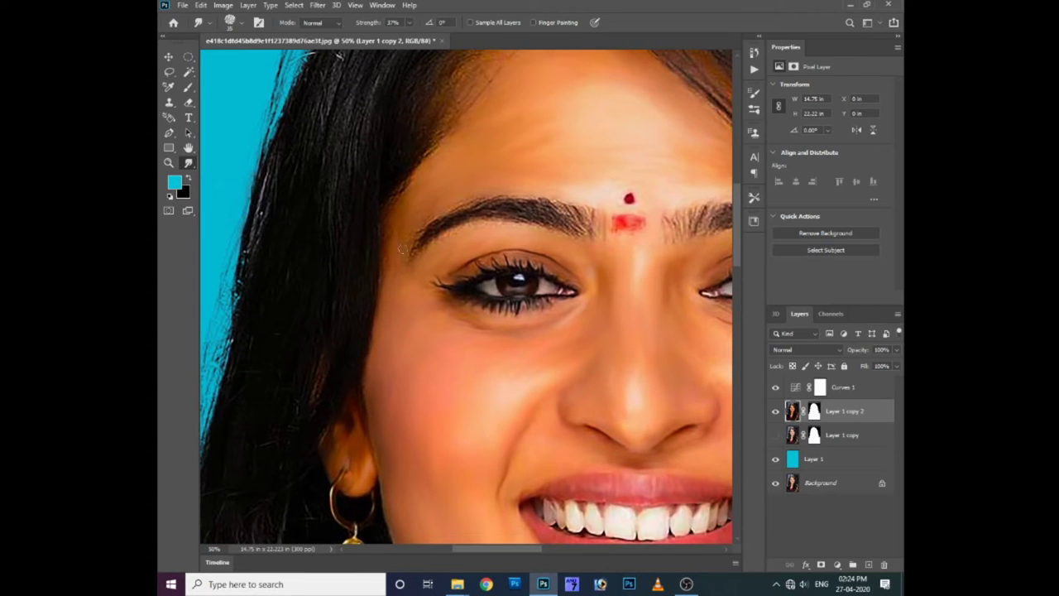
- Bring up the full Brush Settings panel and choose a larger alternative smudge tip
right_click(516, 190)
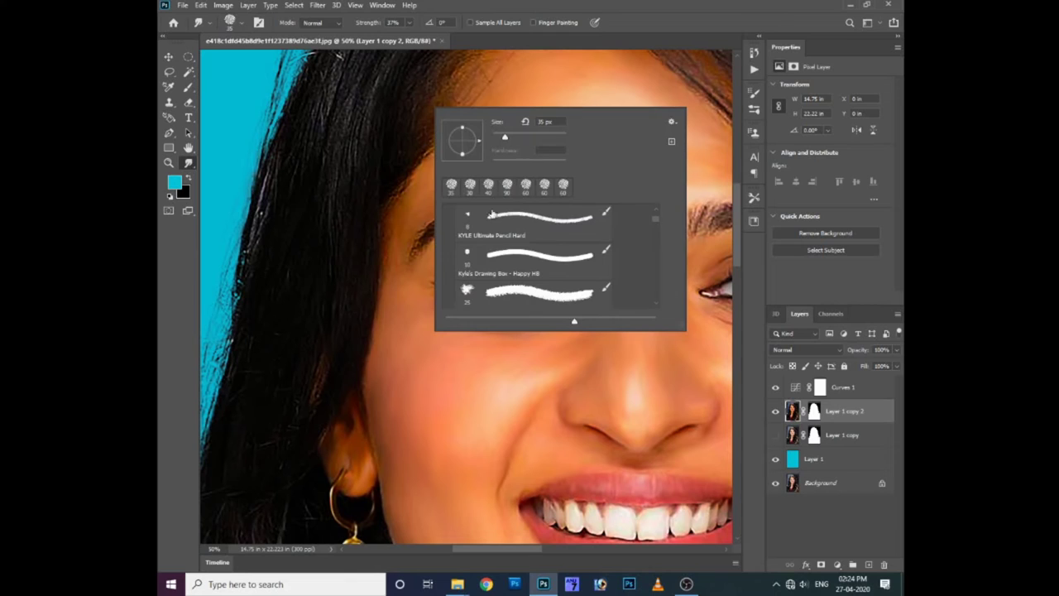
click(628, 96)
click(752, 94)
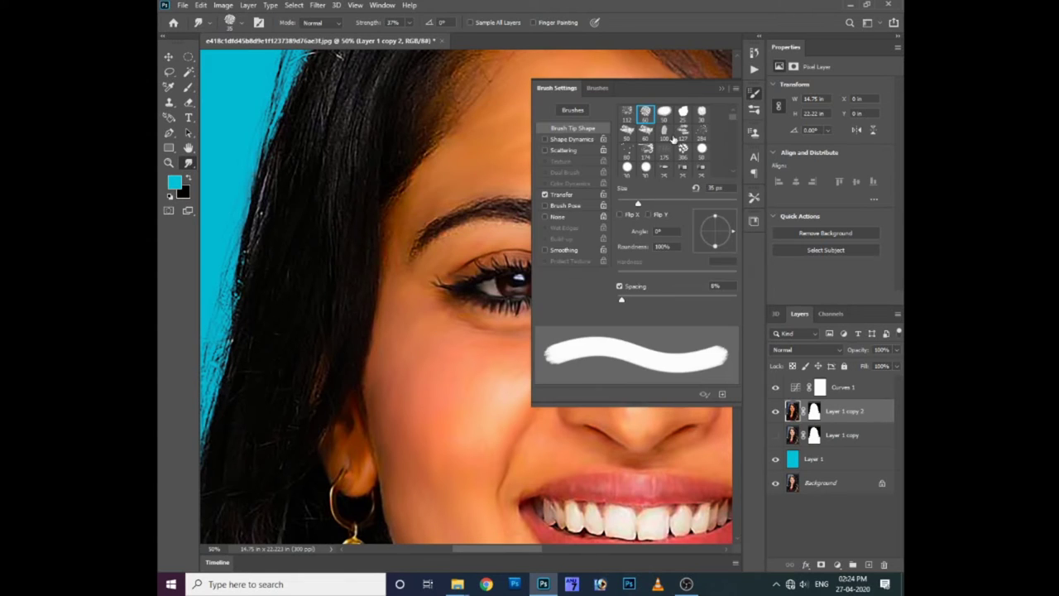
scroll(674, 141, down, 3)
scroll(672, 145, down, 2)
scroll(671, 150, down, 2)
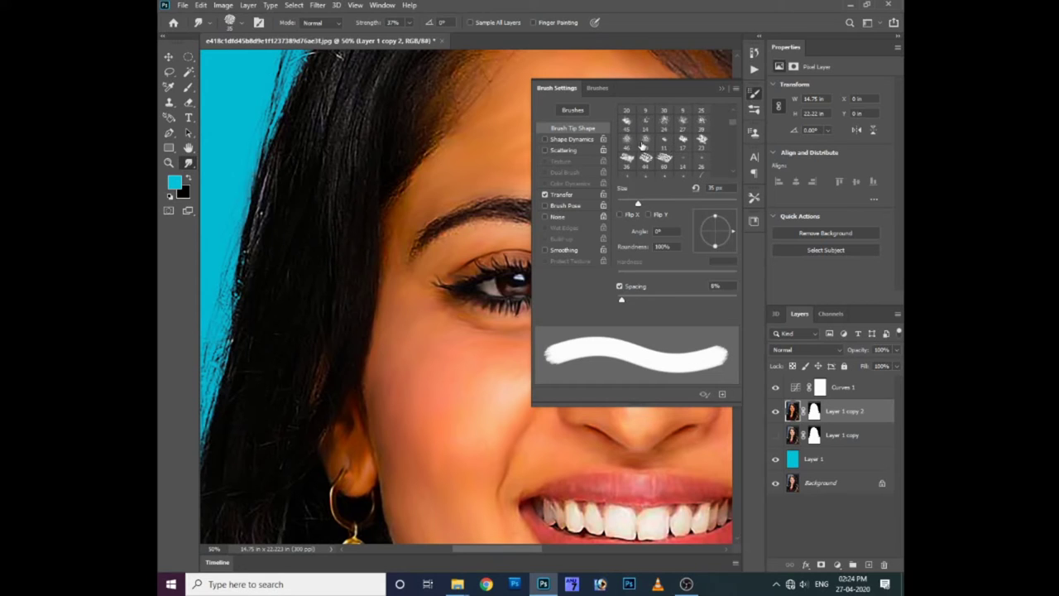
click(627, 141)
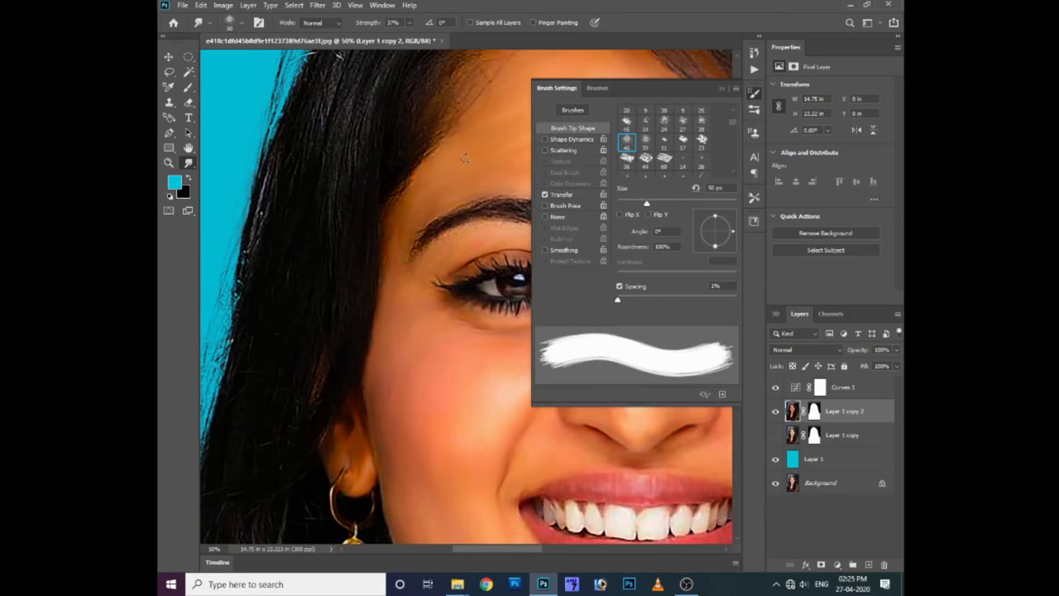
key(bracketright)
key(bracketright)
key(bracketright)
key(bracketright)
key(bracketright)
key(bracketright)
key(bracketright)
key(bracketright)
key(bracketright)
- Select a textured 60 px brush tip and raise its spacing to about 40%
drag(617, 299, 642, 299)
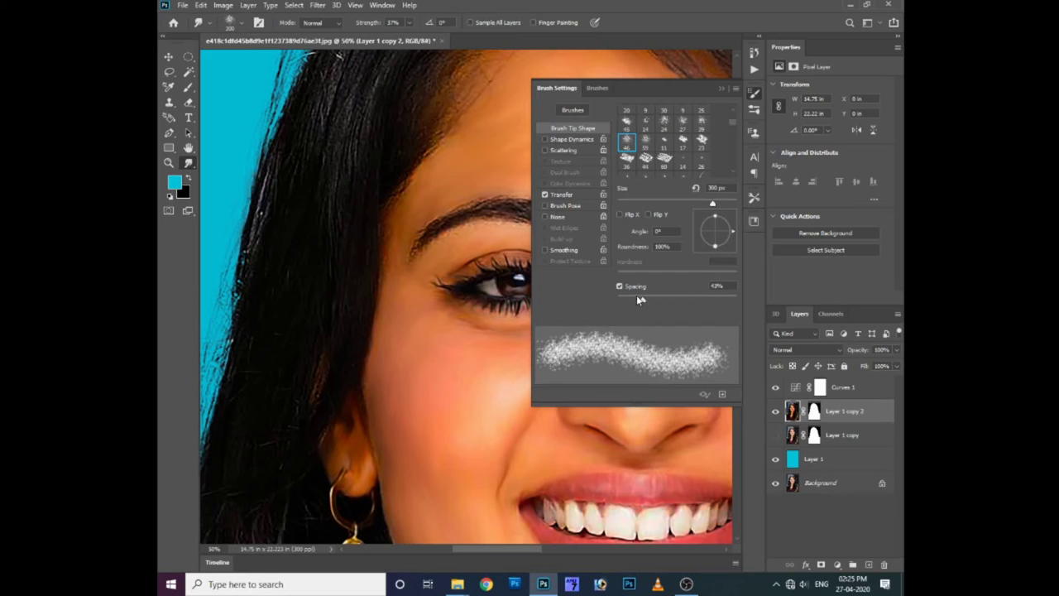
scroll(685, 142, up, 3)
scroll(685, 144, down, 5)
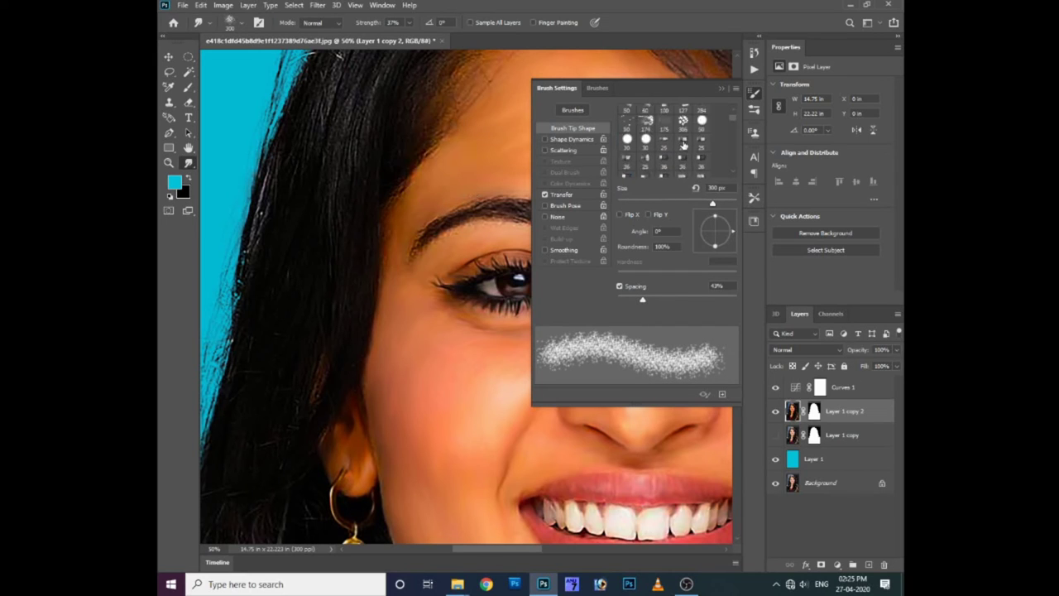
click(646, 122)
drag(623, 300, 642, 299)
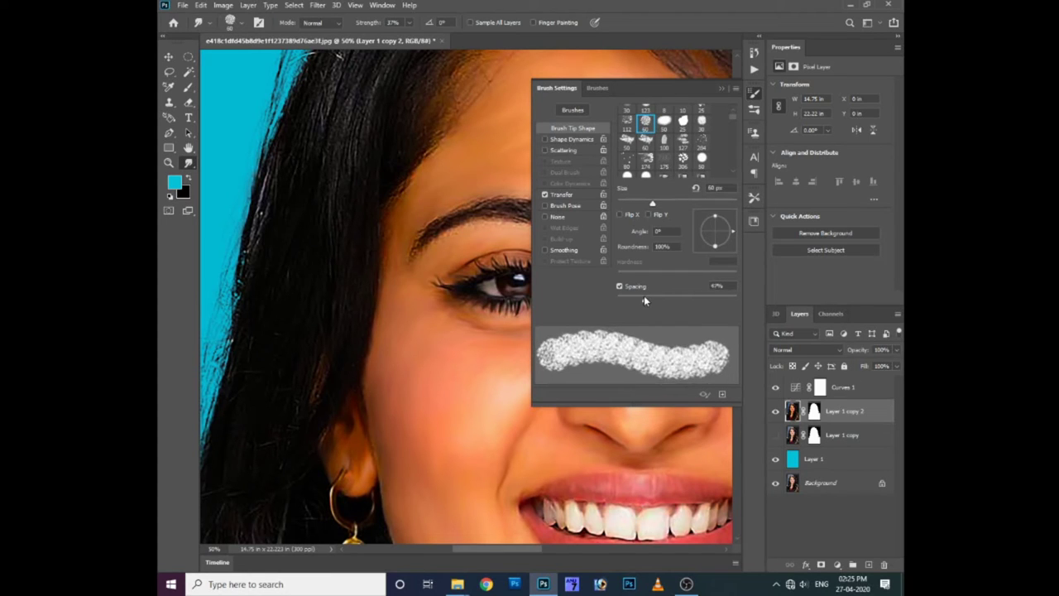
drag(435, 550, 397, 390)
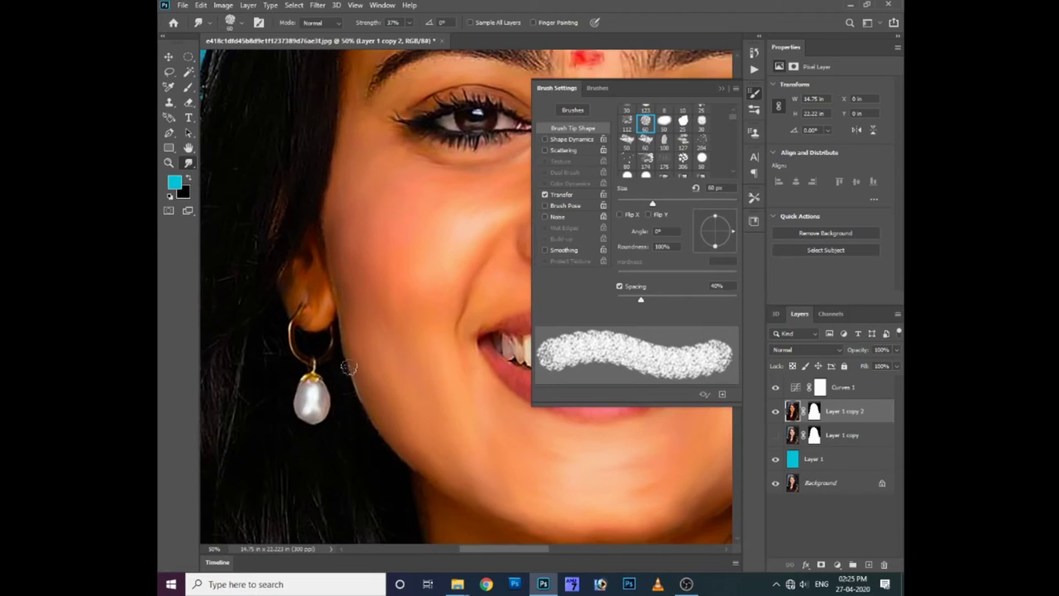
scroll(364, 339, down, 2)
scroll(414, 289, down, 5)
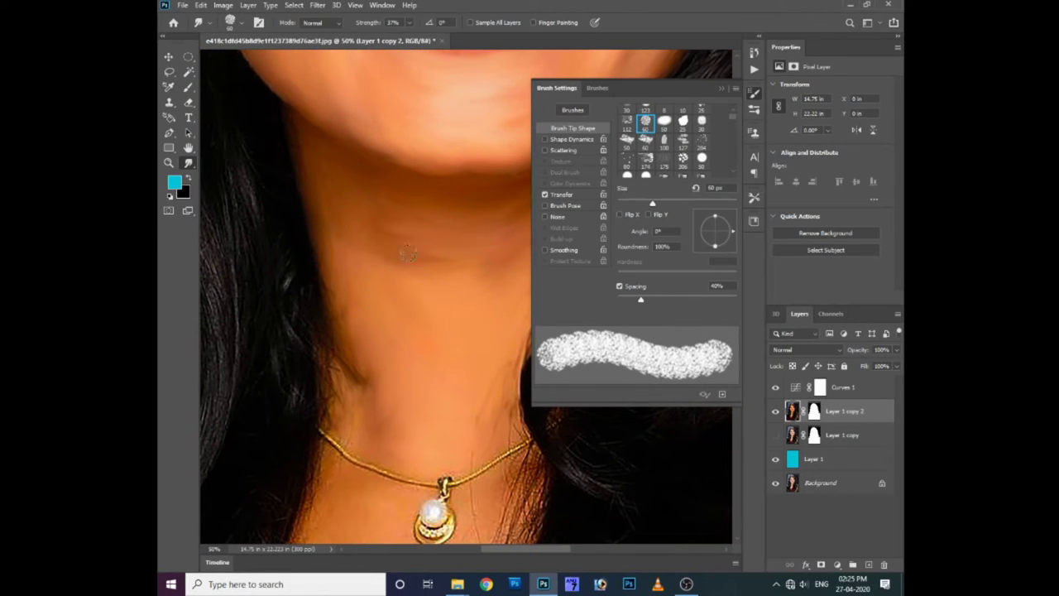
scroll(414, 414, left, 1)
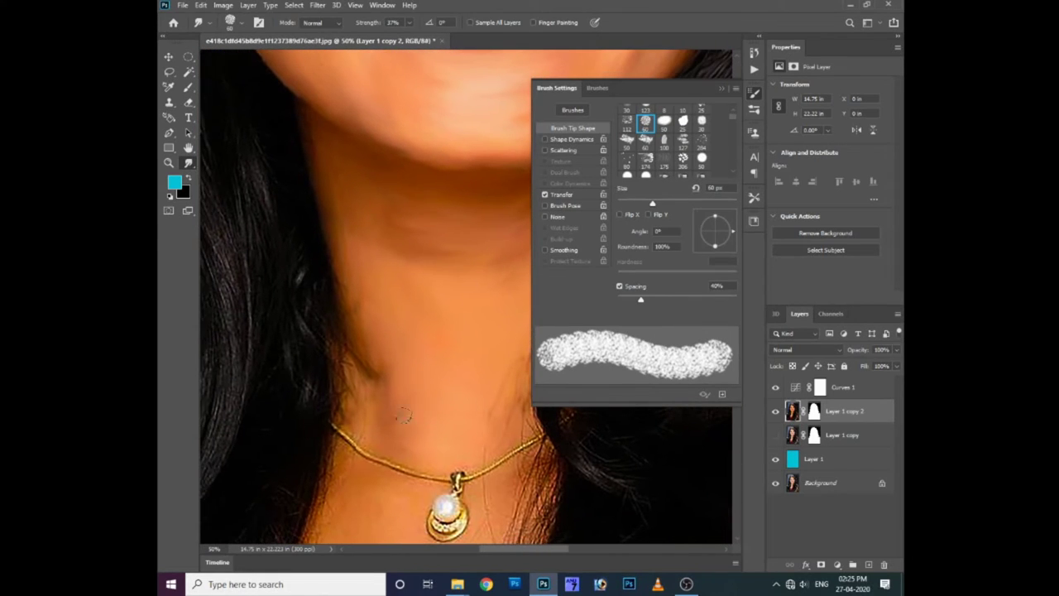
- Try much wider dab spacing, then settle on 23% for continuous strokes
drag(640, 300, 670, 299)
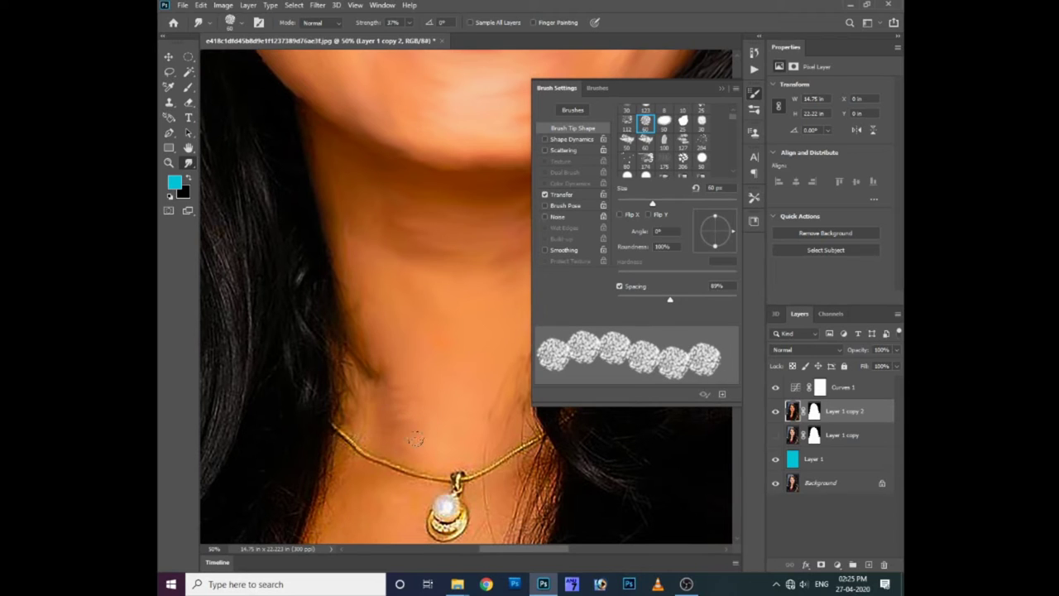
drag(670, 300, 707, 299)
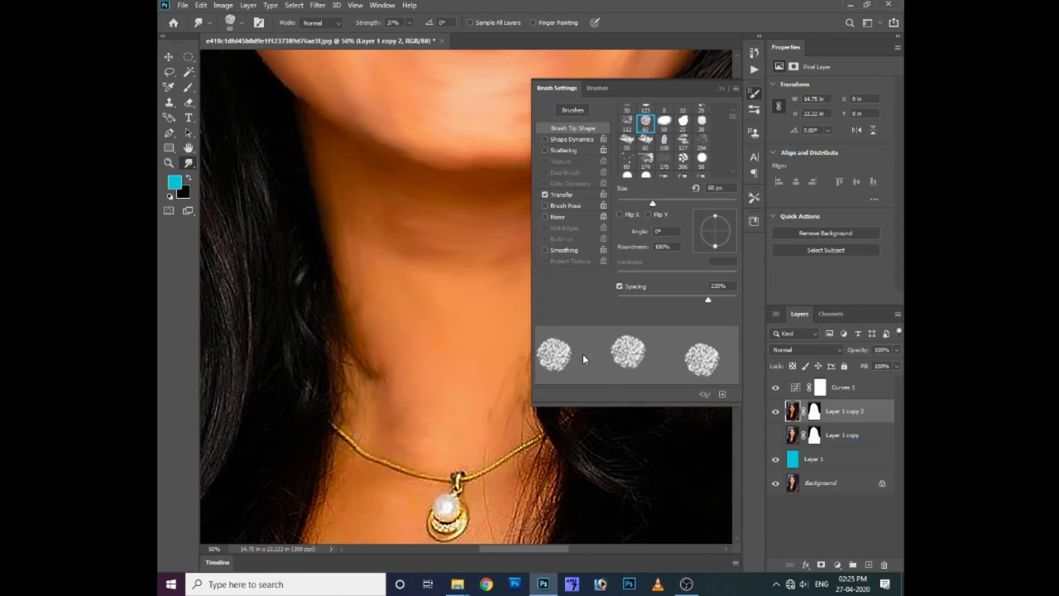
drag(708, 300, 631, 300)
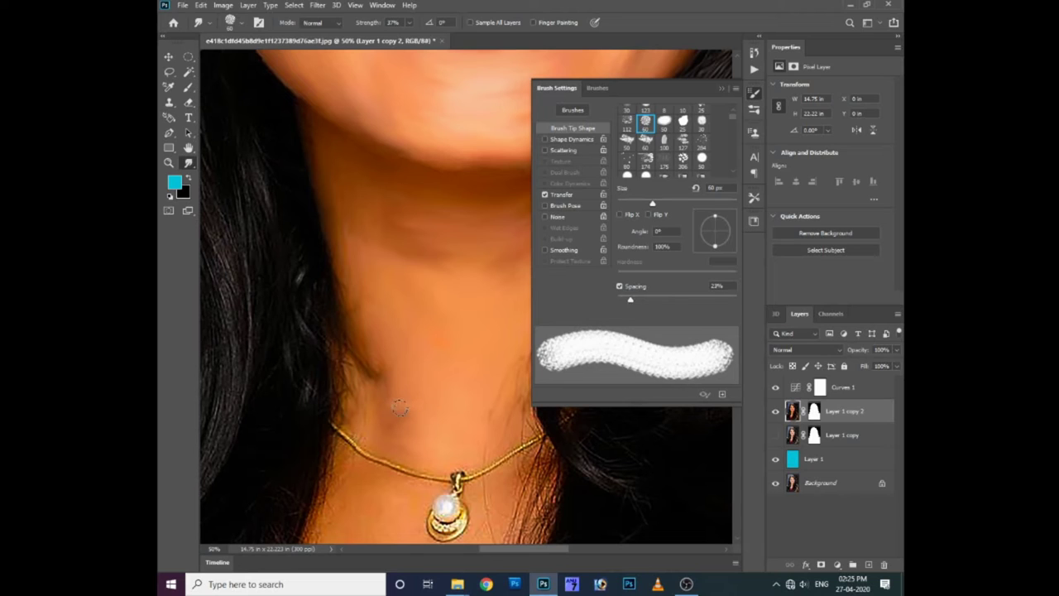
drag(445, 361, 414, 455)
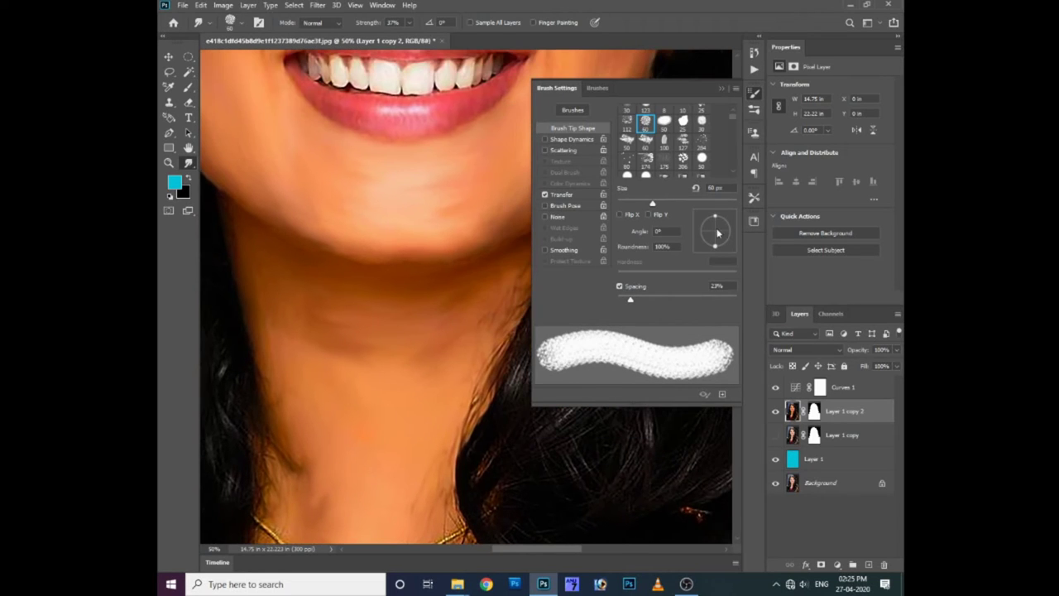
scroll(663, 149, down, 5)
- Choose a soft 46 px smudge tip, enlarge it to 135 px, and hide the panels
scroll(663, 163, down, 1)
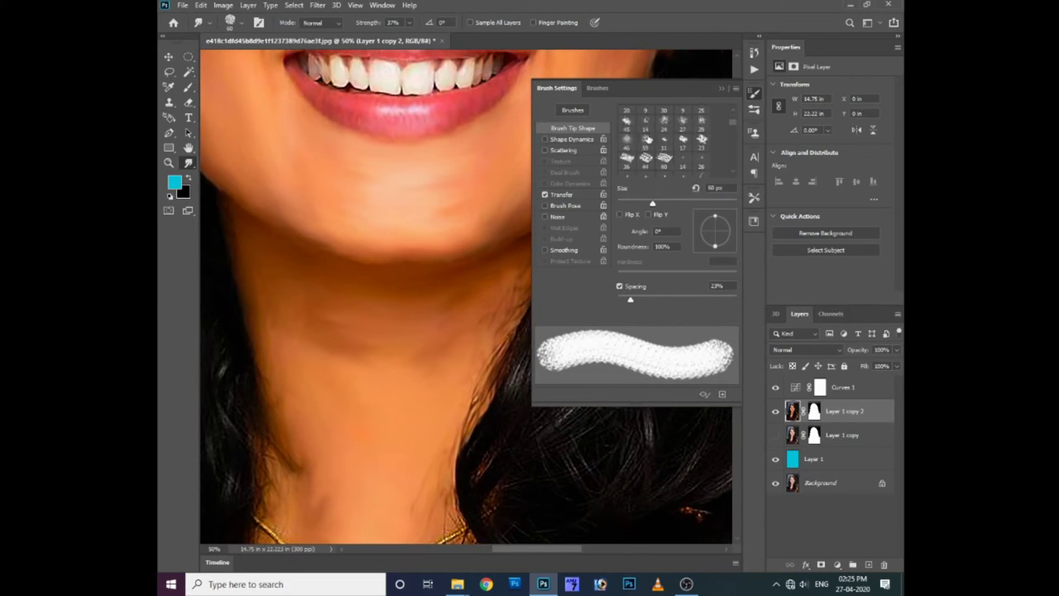
click(627, 141)
scroll(306, 241, up, 5)
scroll(347, 240, up, 8)
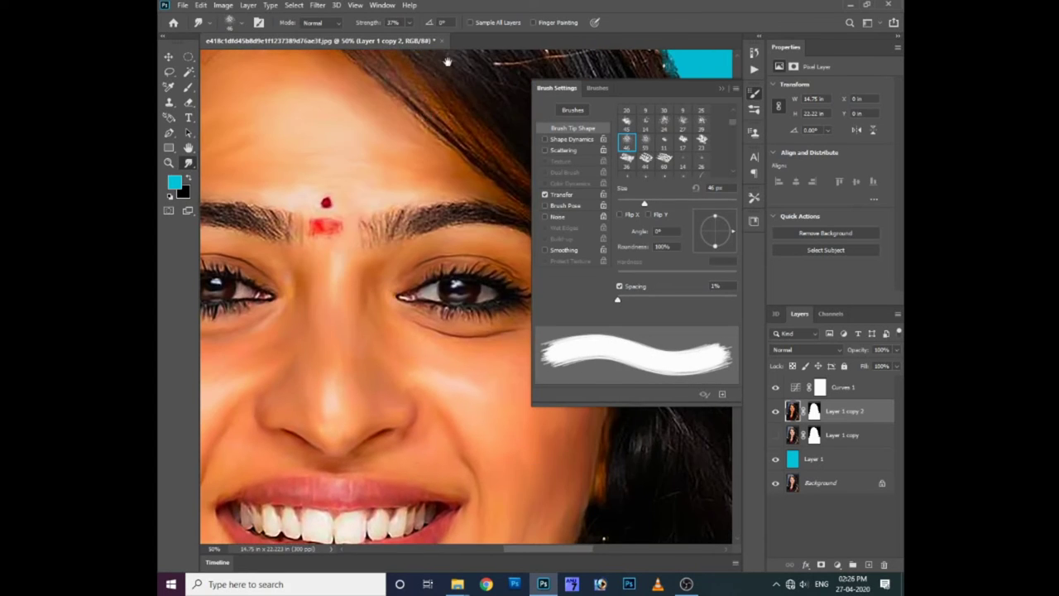
scroll(393, 238, down, 4)
scroll(394, 237, up, 5)
scroll(381, 227, up, 5)
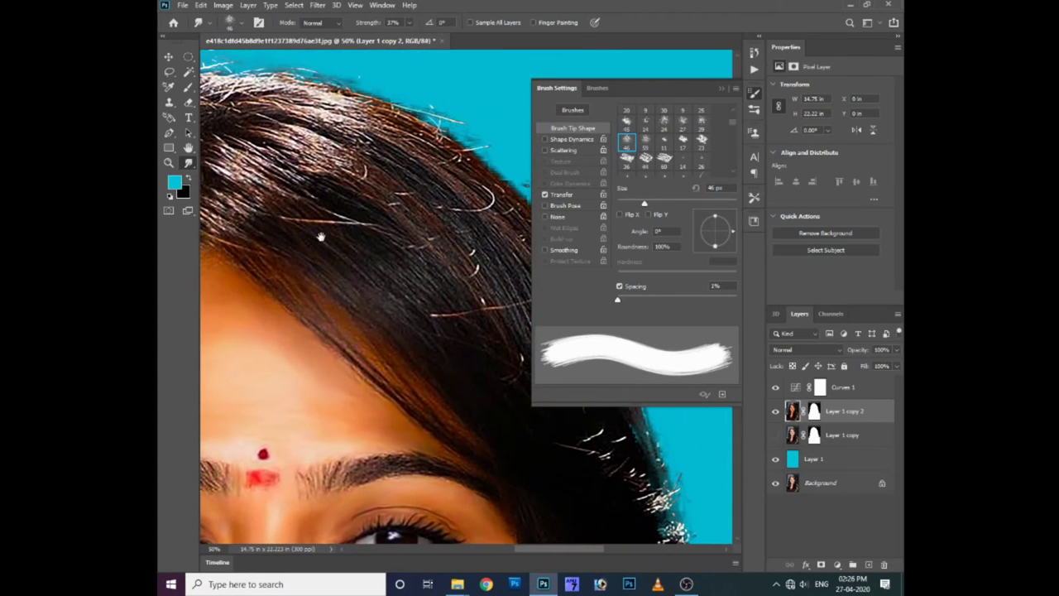
key(bracketright)
key(bracketright)
key(bracketright)
scroll(368, 213, left, 3)
key(Tab)
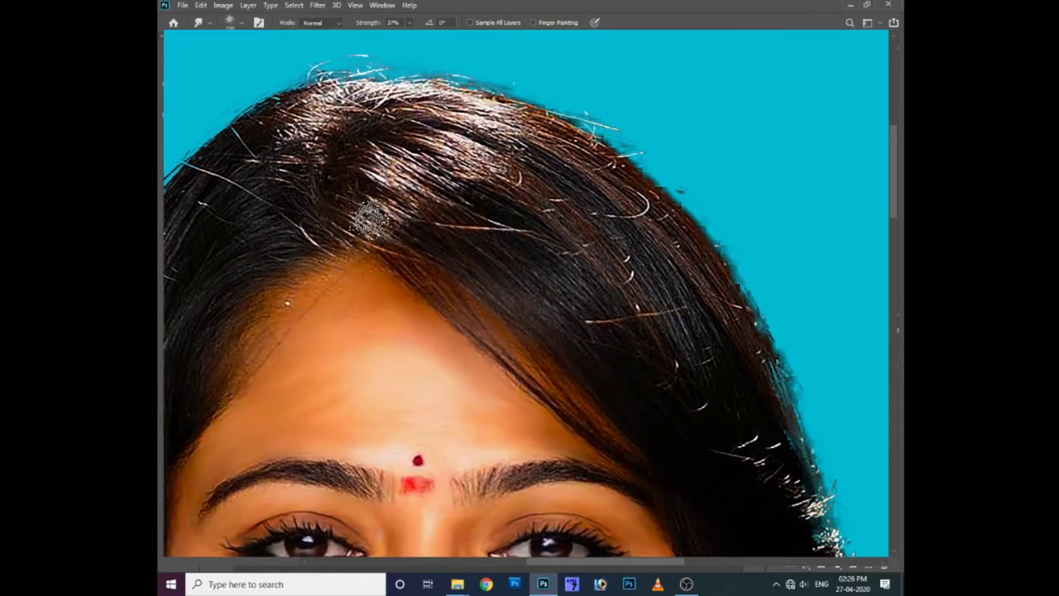
key(Tab)
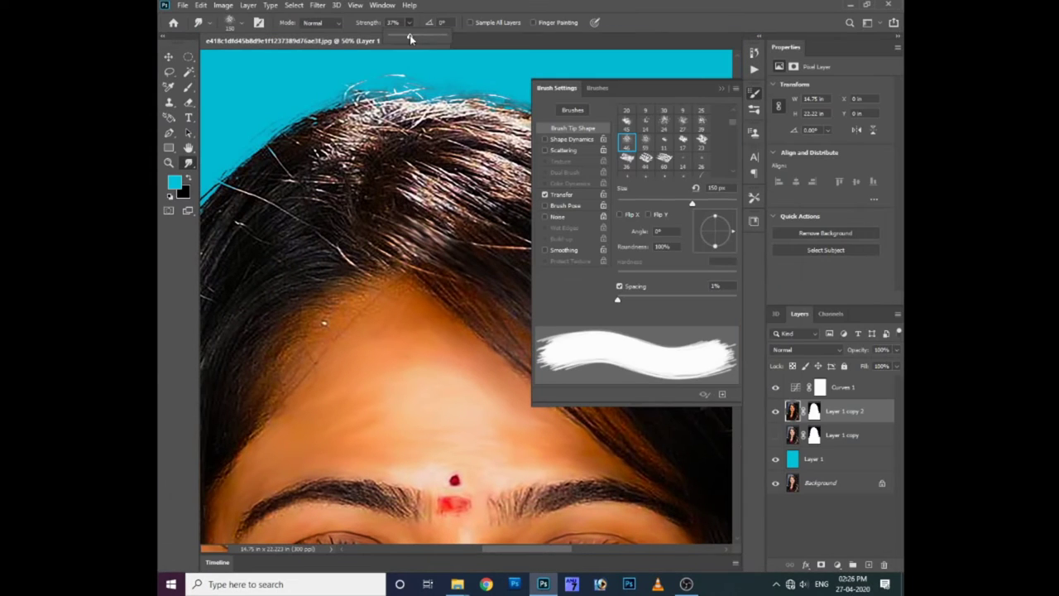
key(Tab)
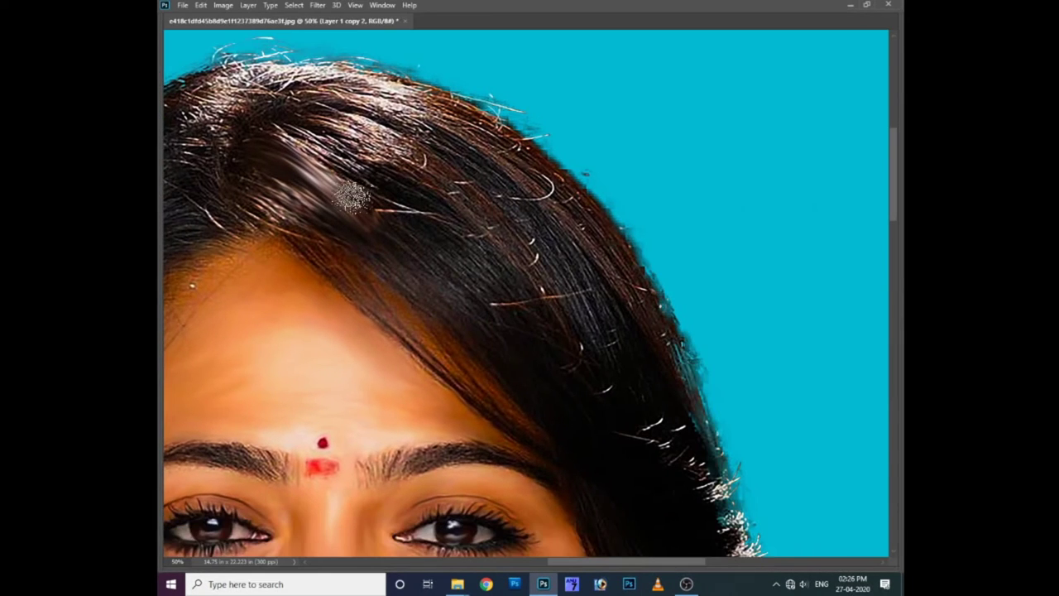
- Smudge the hair near the parting and above the brow into diagonal streaks
mouse_move(396, 169)
mouse_down()
mouse_move(352, 153)
mouse_move(503, 345)
mouse_up()
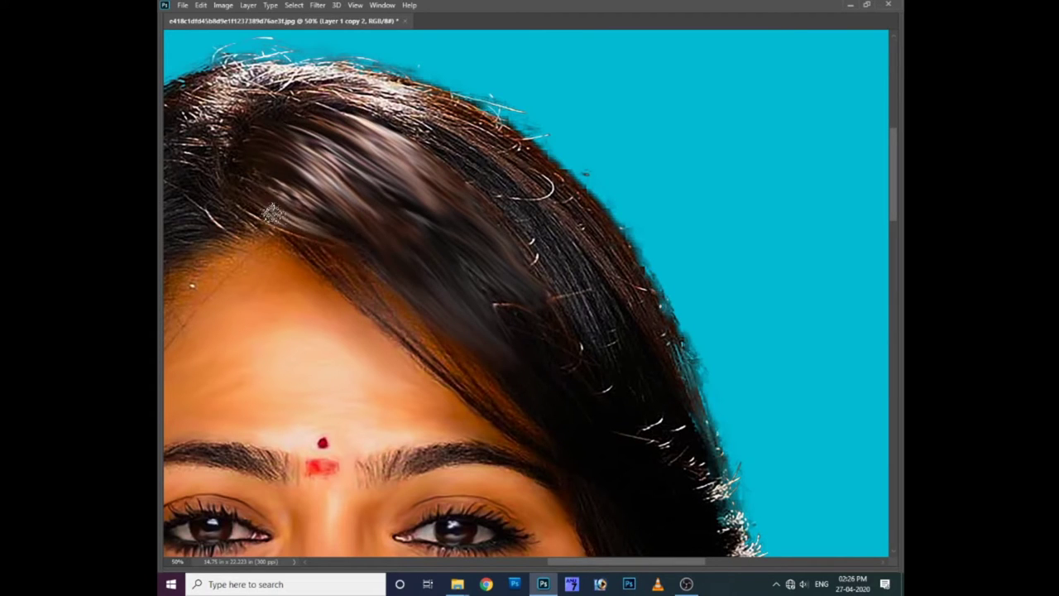
drag(343, 253, 571, 433)
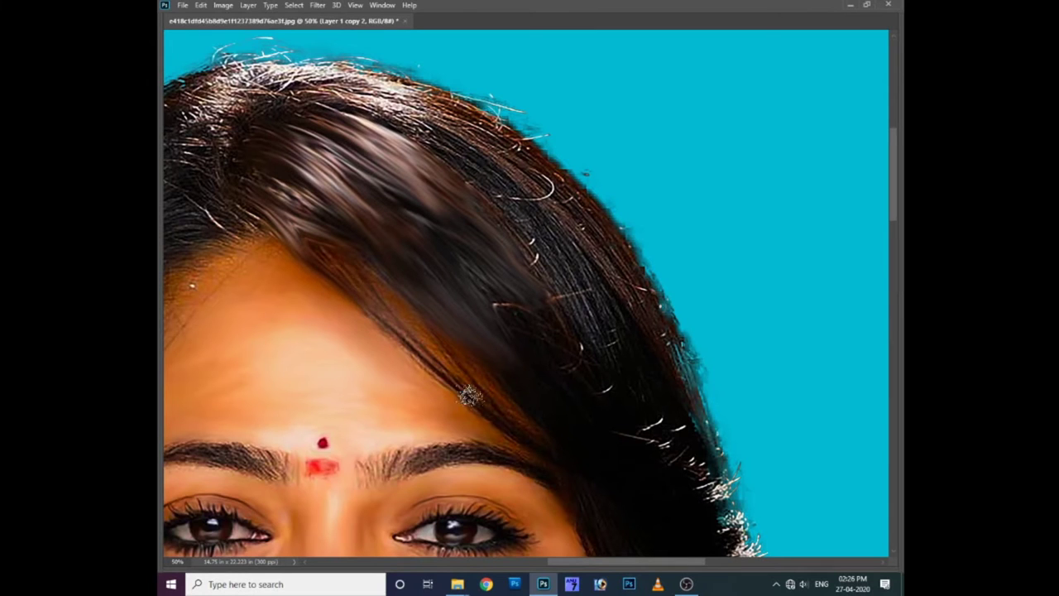
mouse_move(469, 395)
mouse_down()
mouse_move(311, 183)
mouse_move(394, 270)
mouse_up()
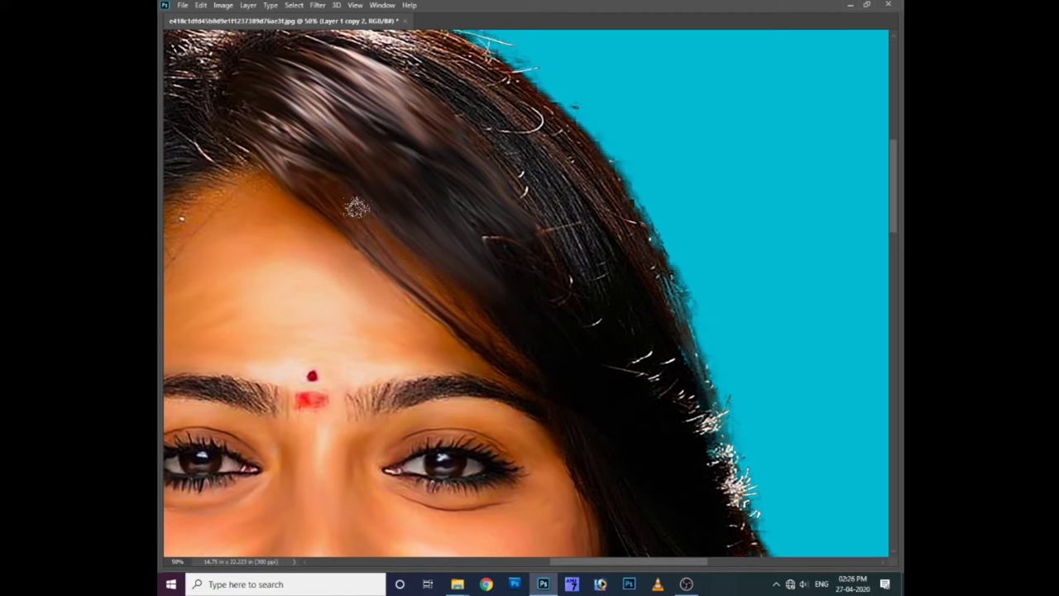
drag(494, 345, 593, 371)
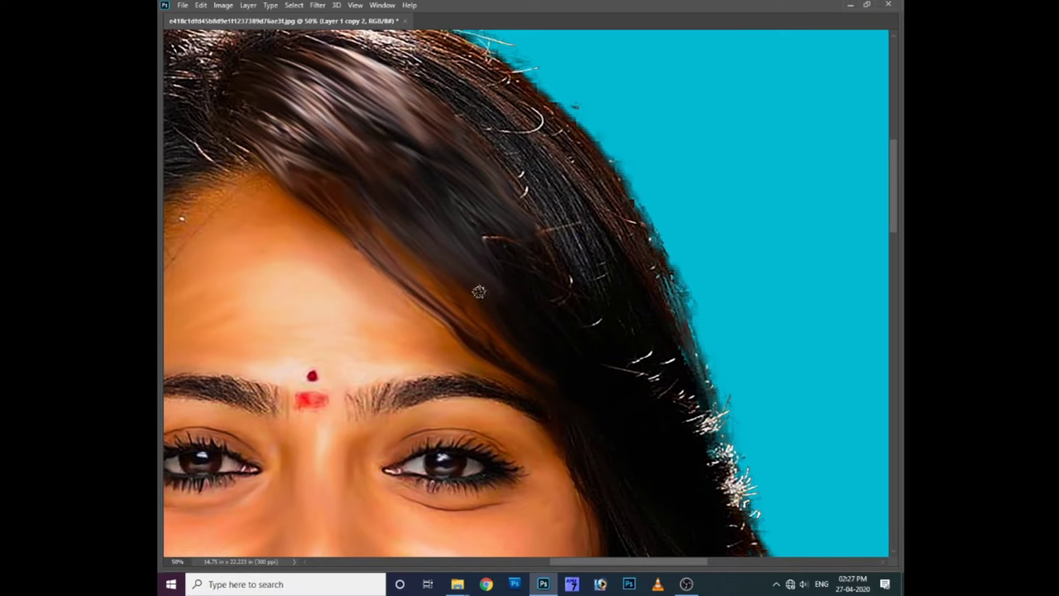
mouse_move(472, 213)
mouse_down()
mouse_move(522, 194)
mouse_move(537, 299)
mouse_up()
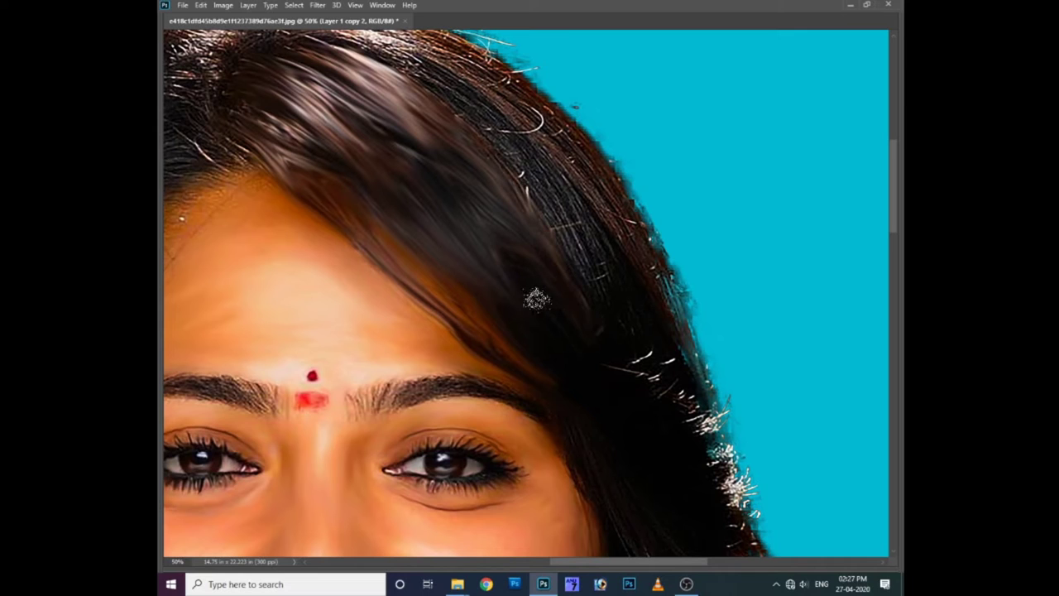
- Smooth the light grey patches and highlights along the top of the crown
drag(373, 55, 470, 93)
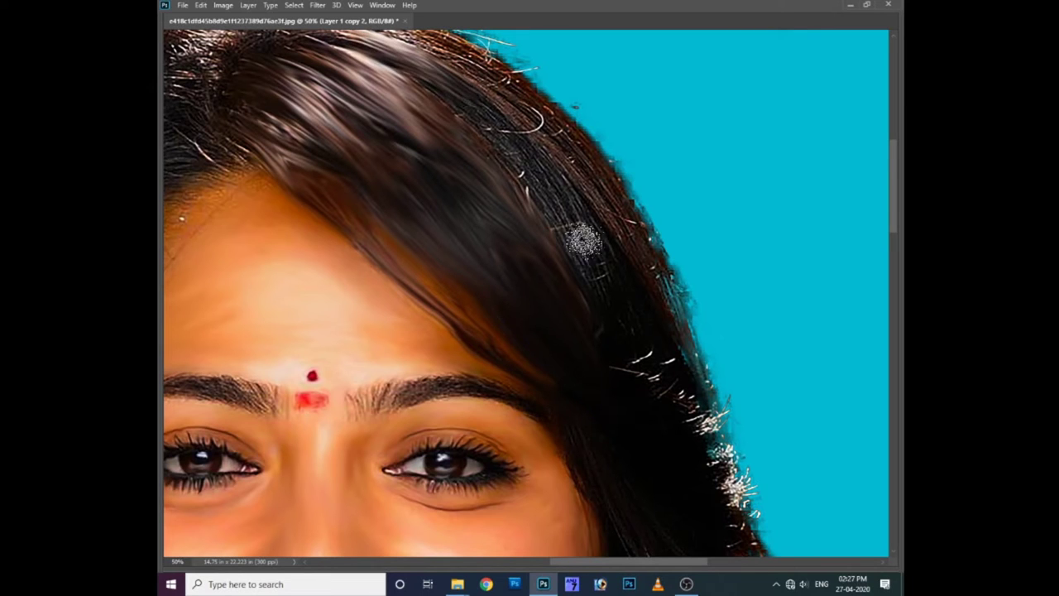
scroll(425, 146, up, 5)
scroll(425, 147, left, 5)
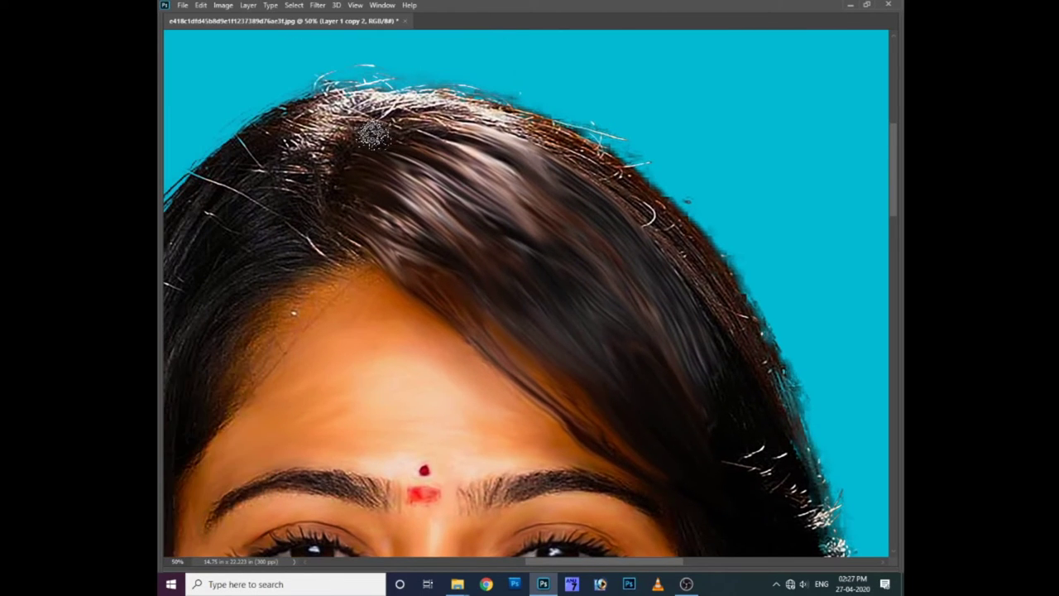
drag(373, 134, 497, 116)
drag(364, 120, 437, 87)
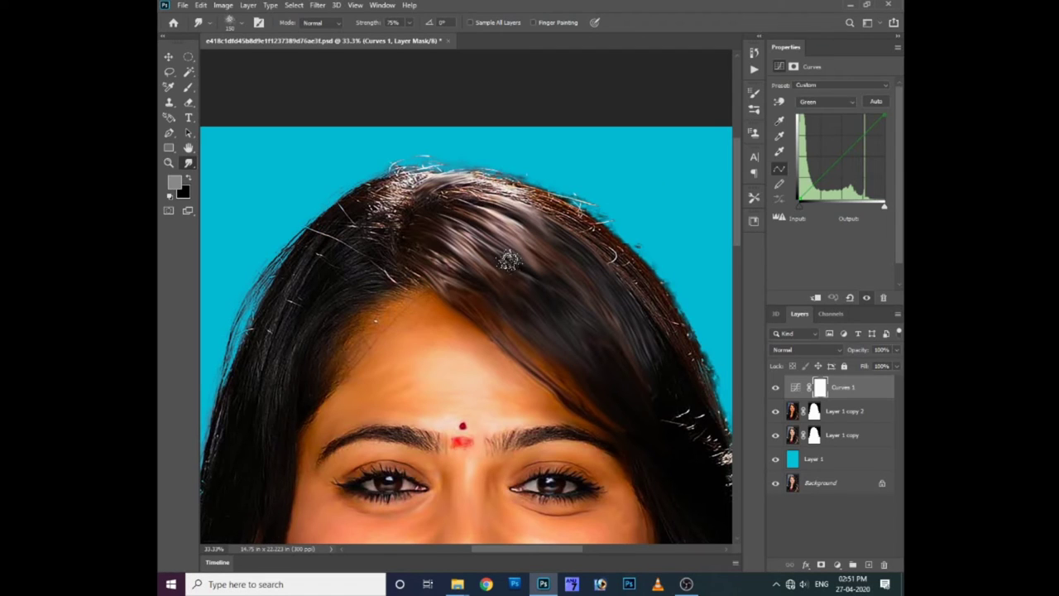
- Make Layer 1 copy 2 active and smudge away stray white strands on the crown
click(793, 413)
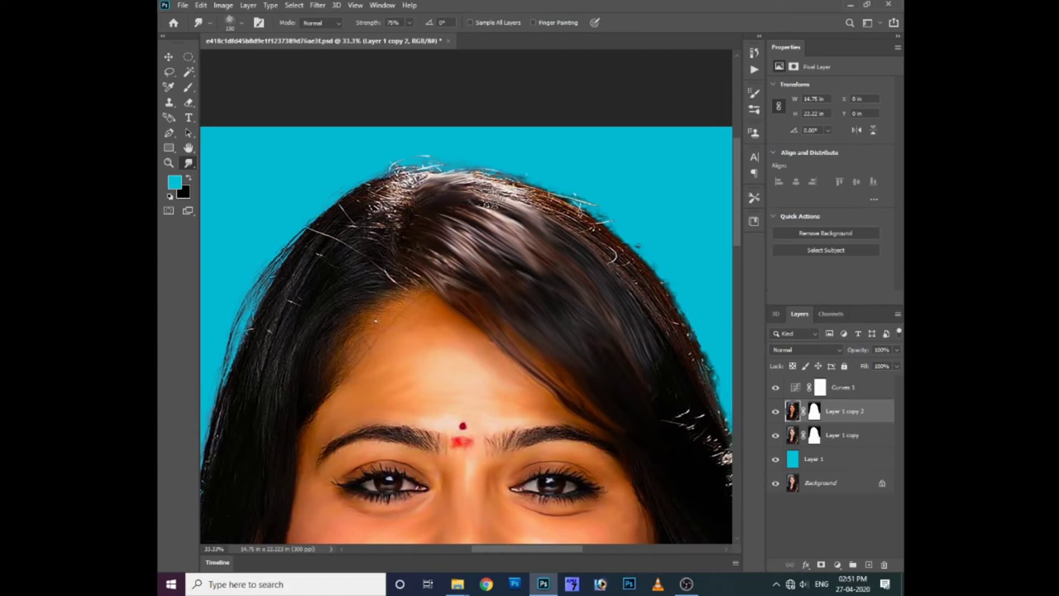
drag(490, 199, 418, 200)
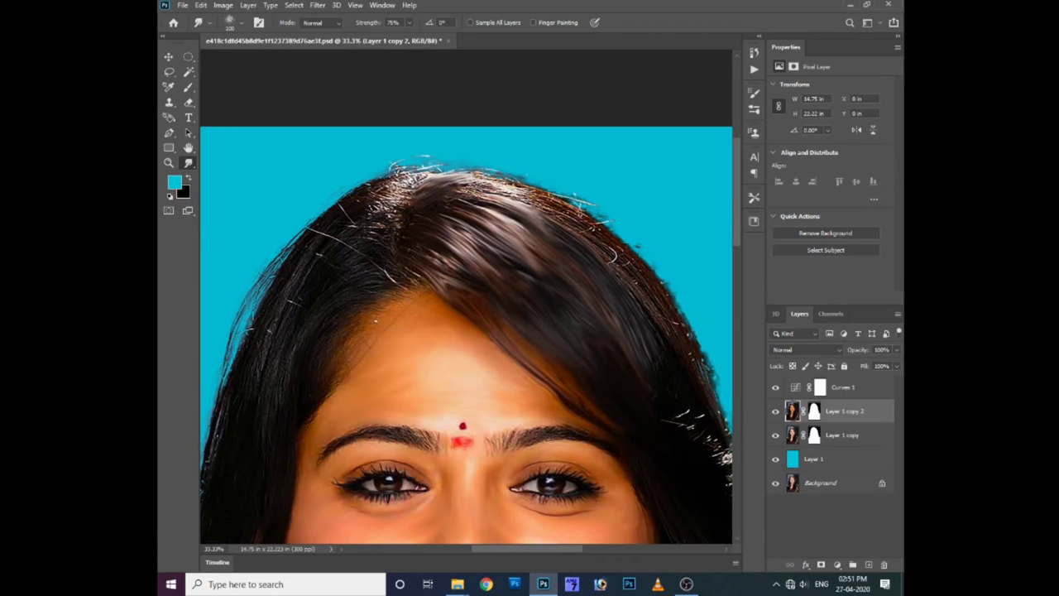
mouse_move(493, 207)
mouse_down()
mouse_move(463, 197)
mouse_move(430, 206)
mouse_move(580, 207)
mouse_move(656, 318)
mouse_up()
drag(614, 249, 553, 187)
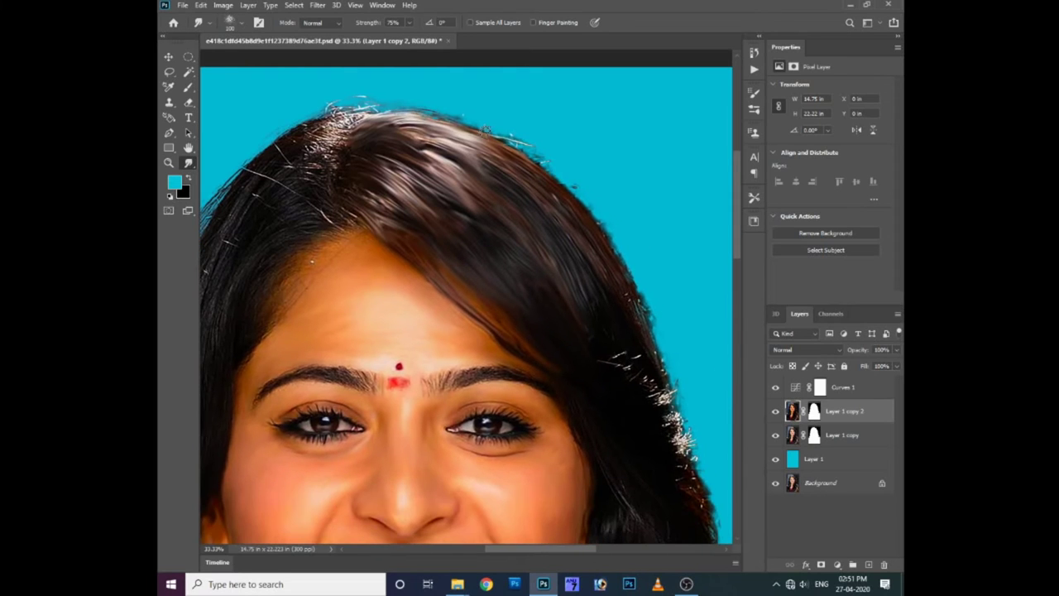
drag(515, 143, 546, 163)
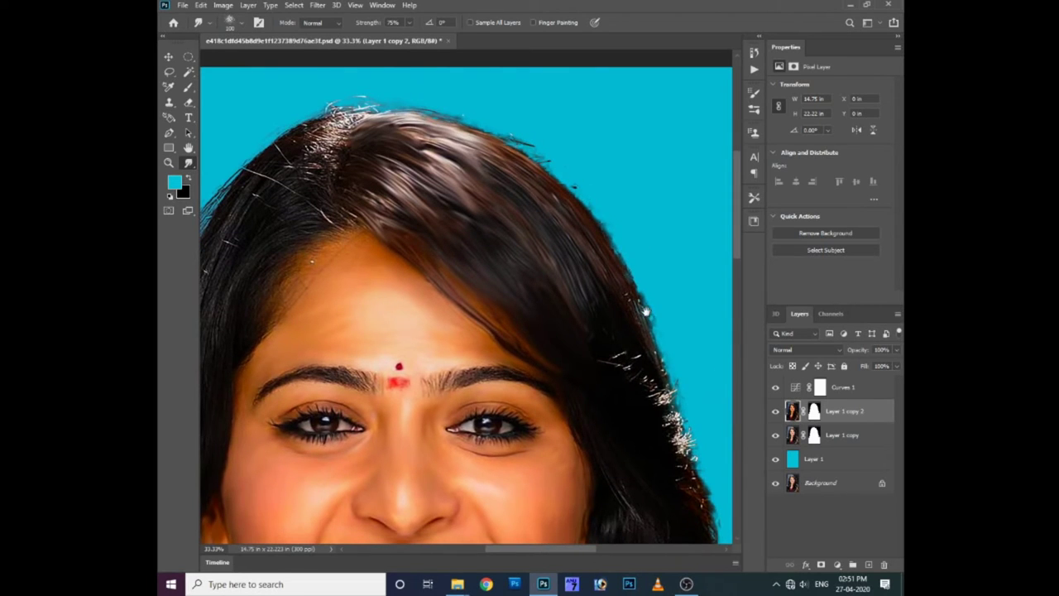
- Blend the white strands along the right hair edge, down to the lower hair, into the dark hair
drag(645, 311, 623, 253)
drag(626, 294, 649, 364)
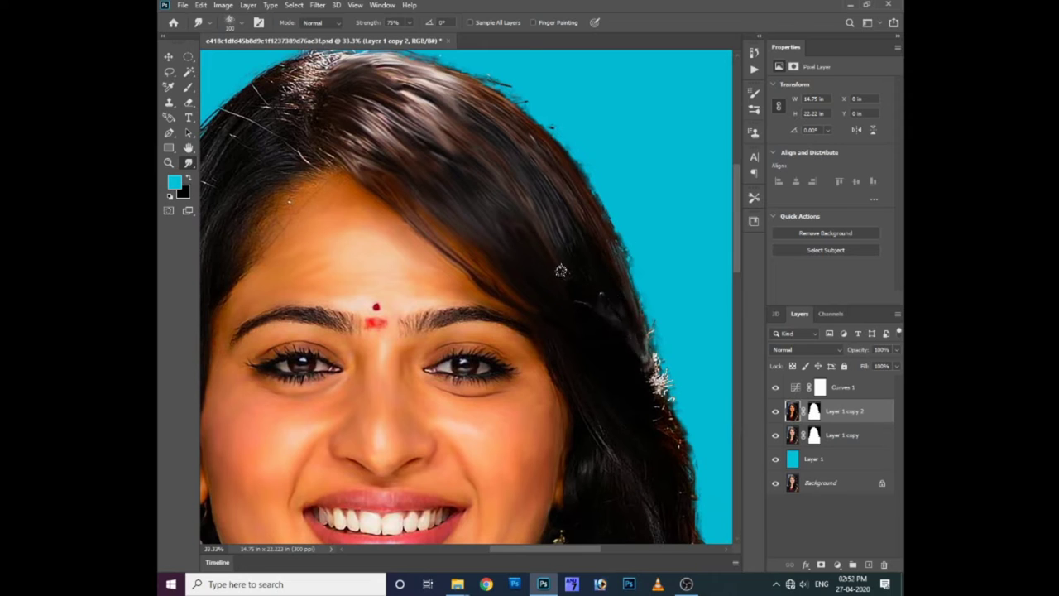
drag(619, 314, 592, 243)
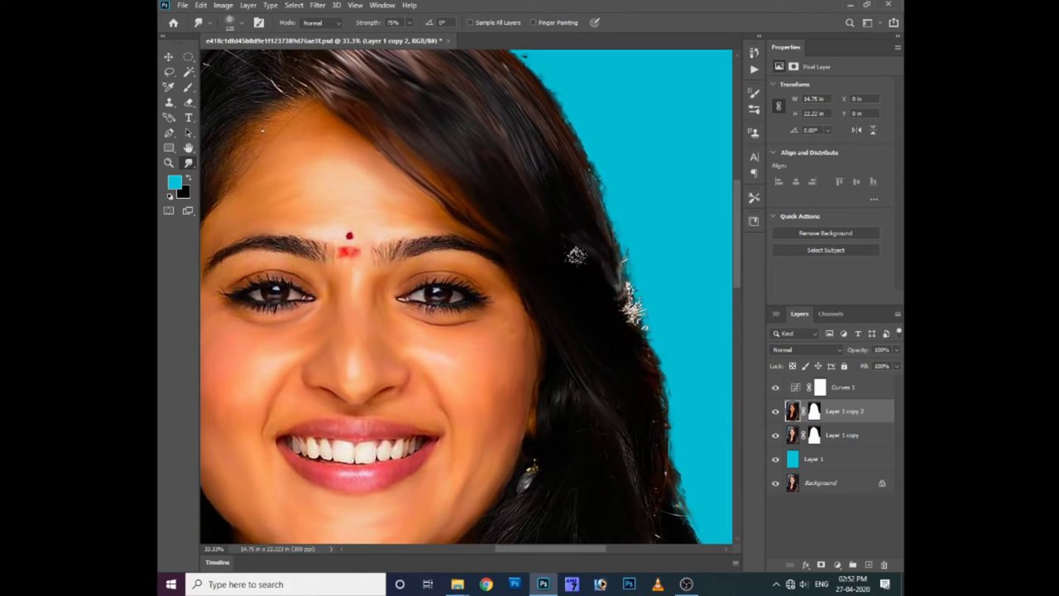
drag(629, 292, 639, 324)
drag(616, 261, 632, 298)
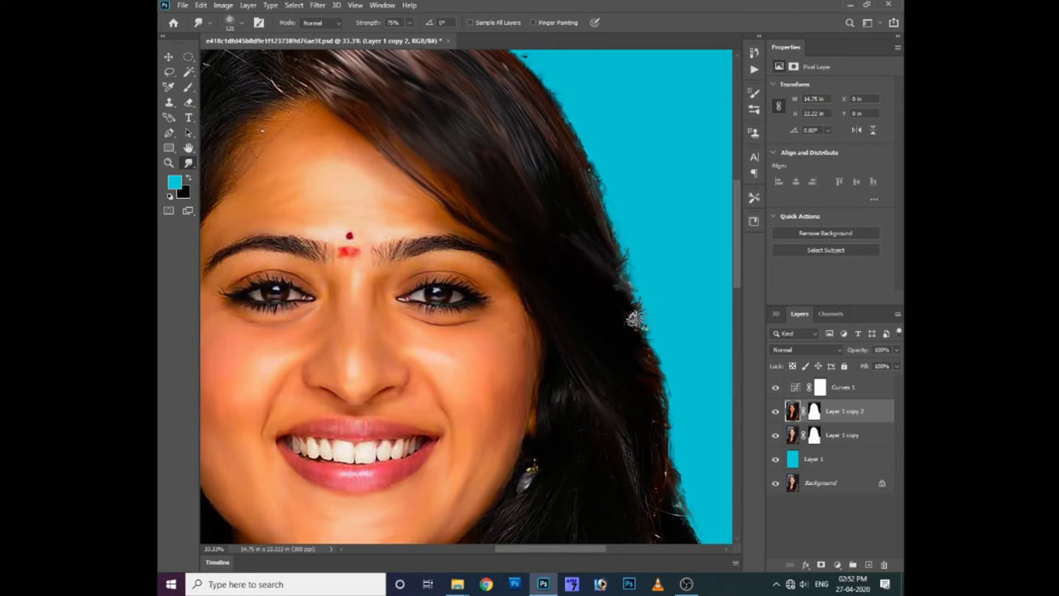
drag(629, 379, 599, 310)
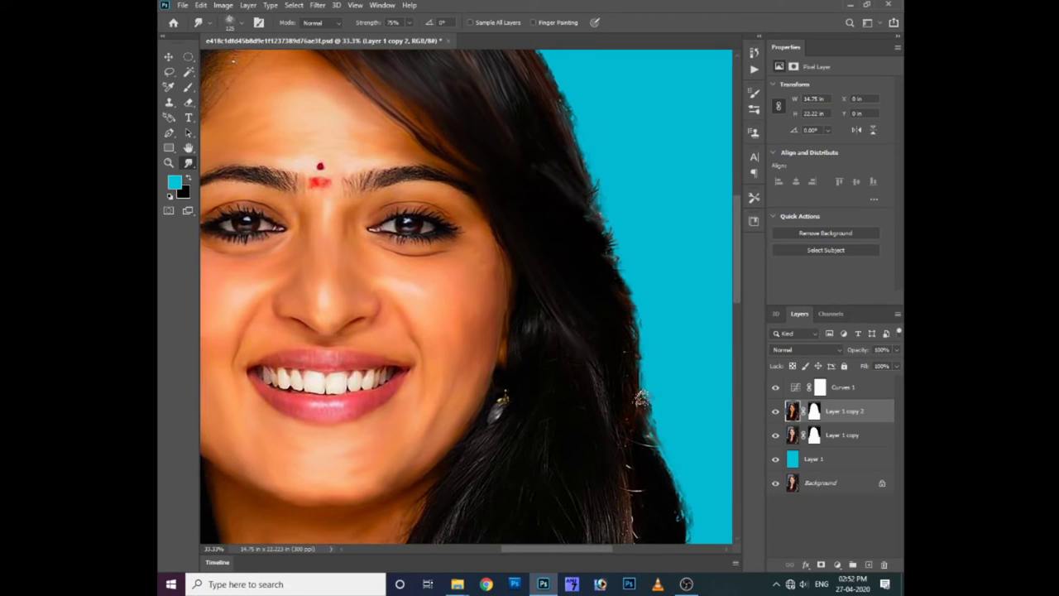
drag(612, 442, 583, 351)
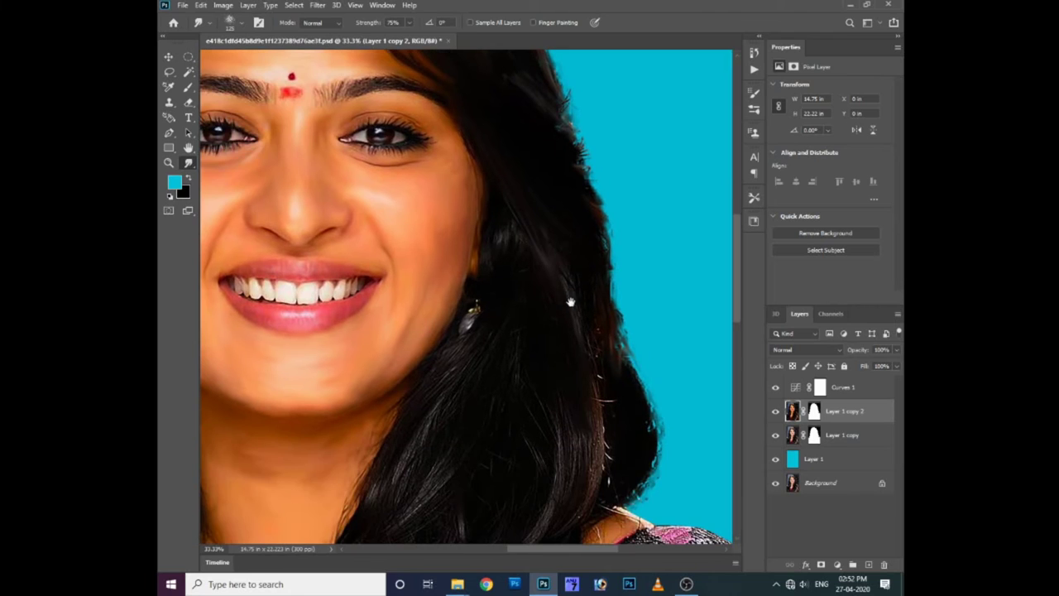
drag(605, 463, 596, 314)
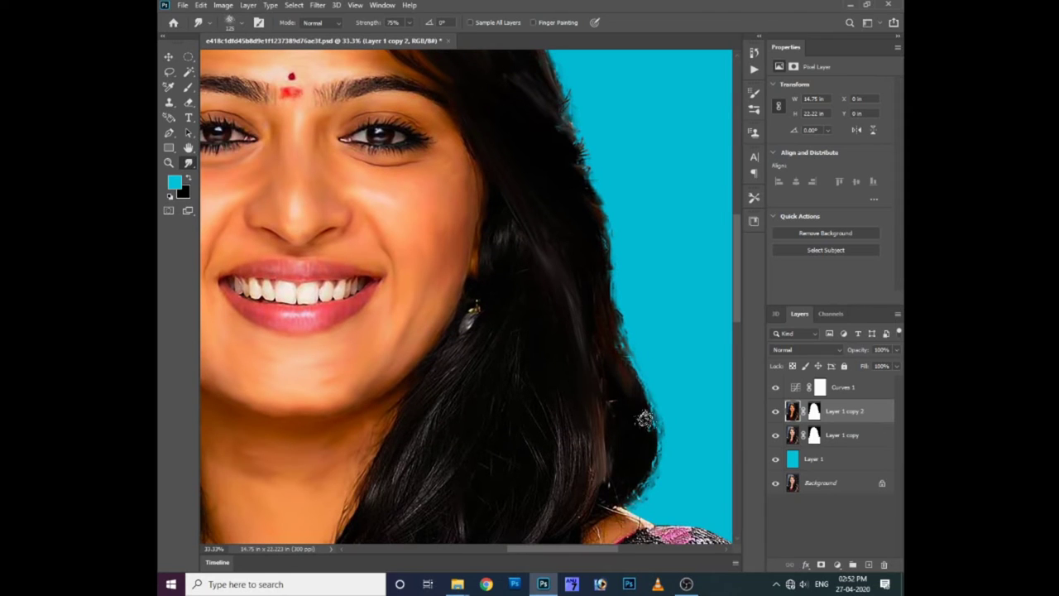
- Duplicate the smudged hair layer and merge it down into Layer 1 copy 2, twice
key(ctrl+j)
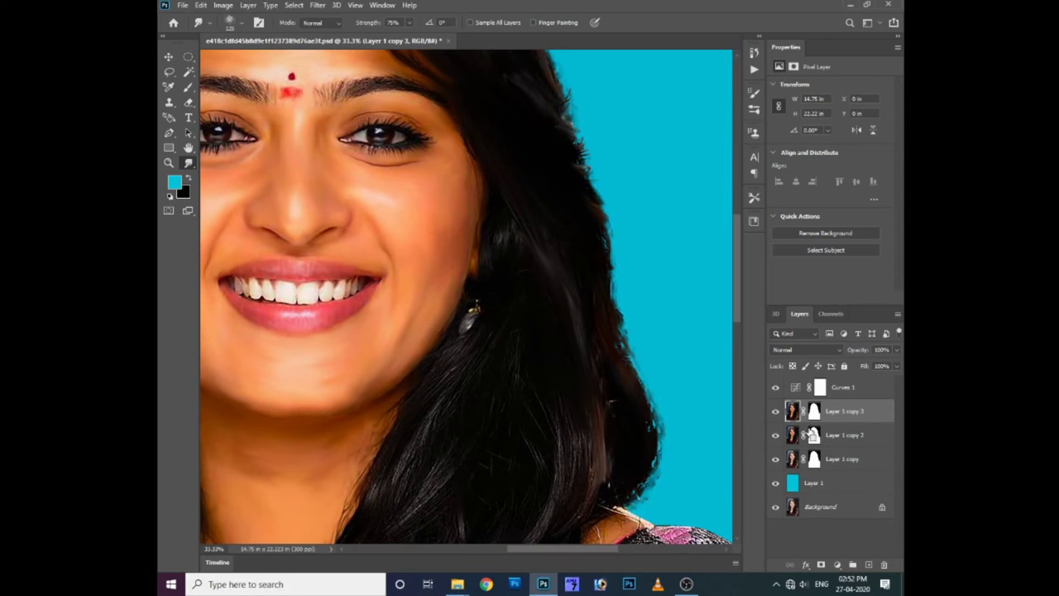
key(ctrl+e)
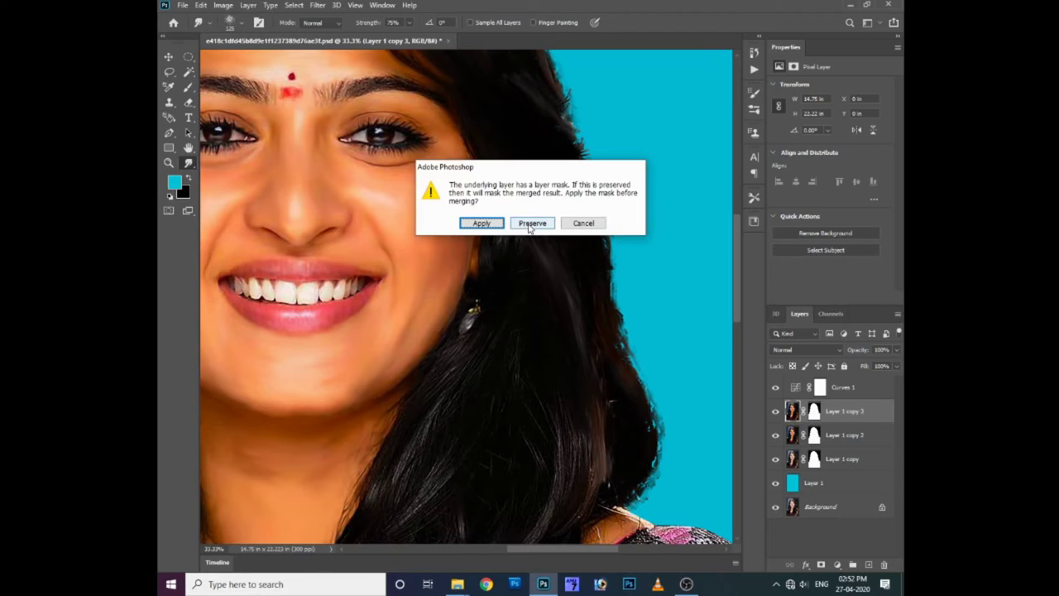
click(552, 224)
key(ctrl+j)
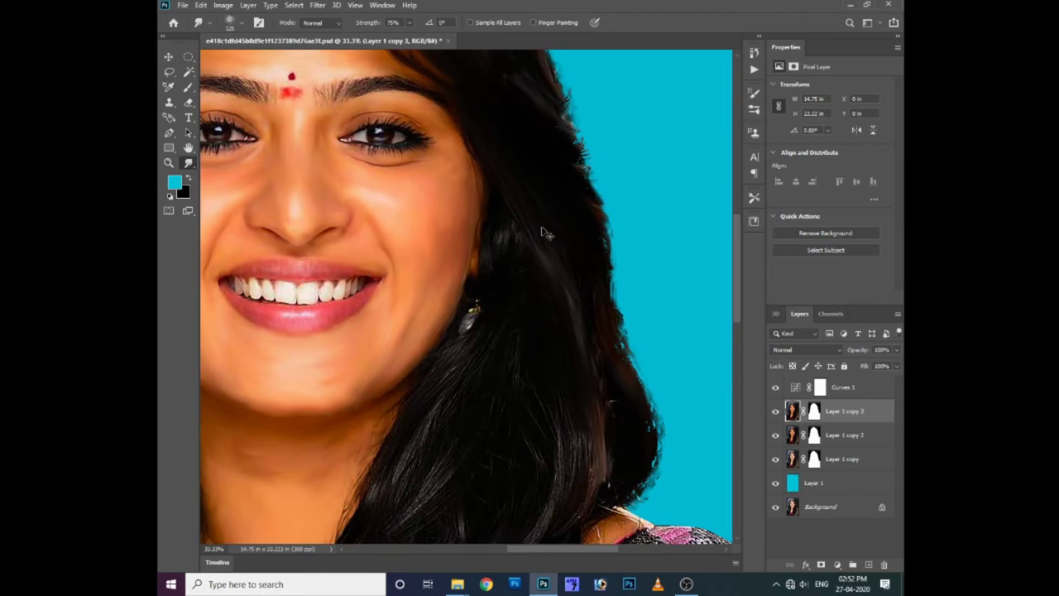
key(ctrl+e)
click(480, 222)
- Smudge the upper right hair outline and the edge beside the cheek into the background
drag(577, 202, 604, 322)
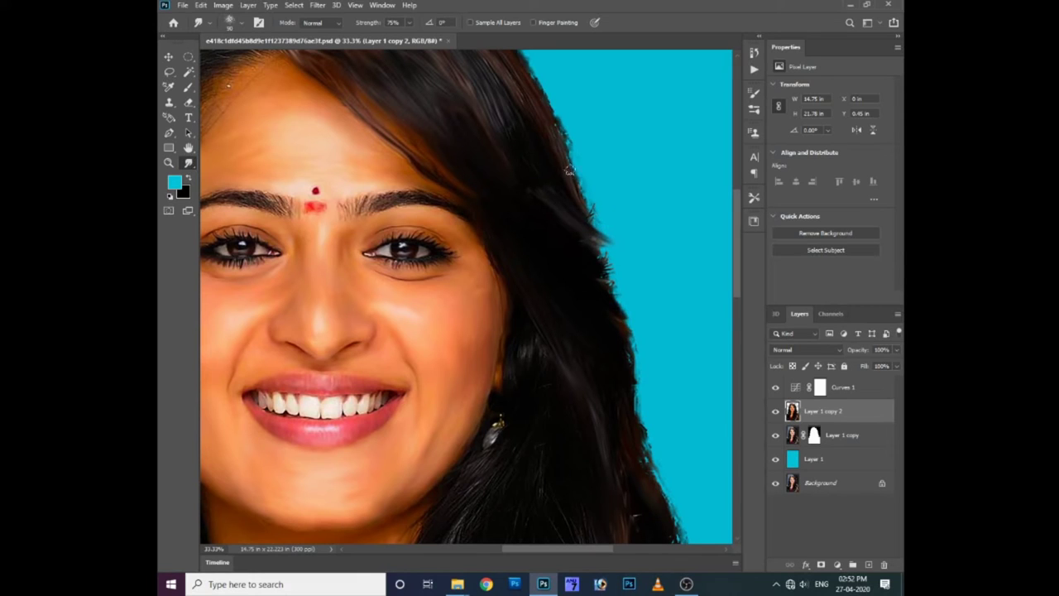
drag(569, 170, 579, 211)
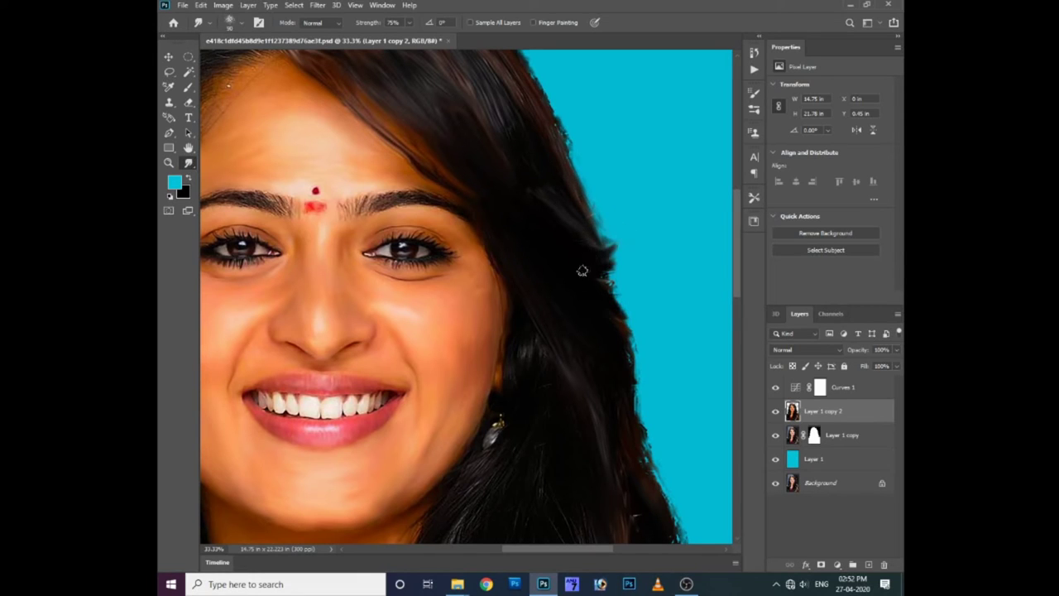
drag(571, 198, 631, 316)
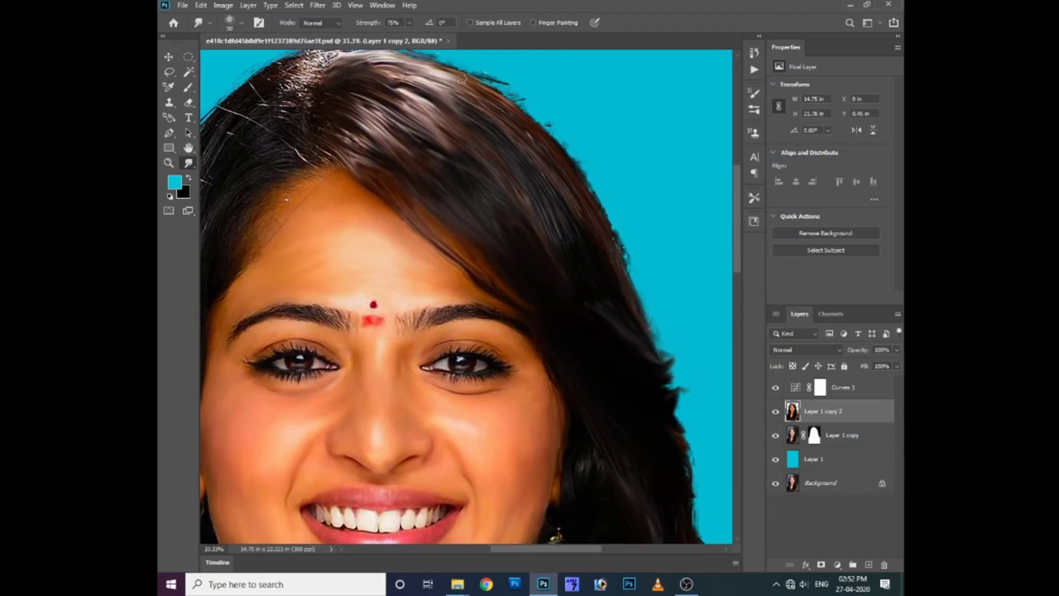
drag(580, 170, 609, 224)
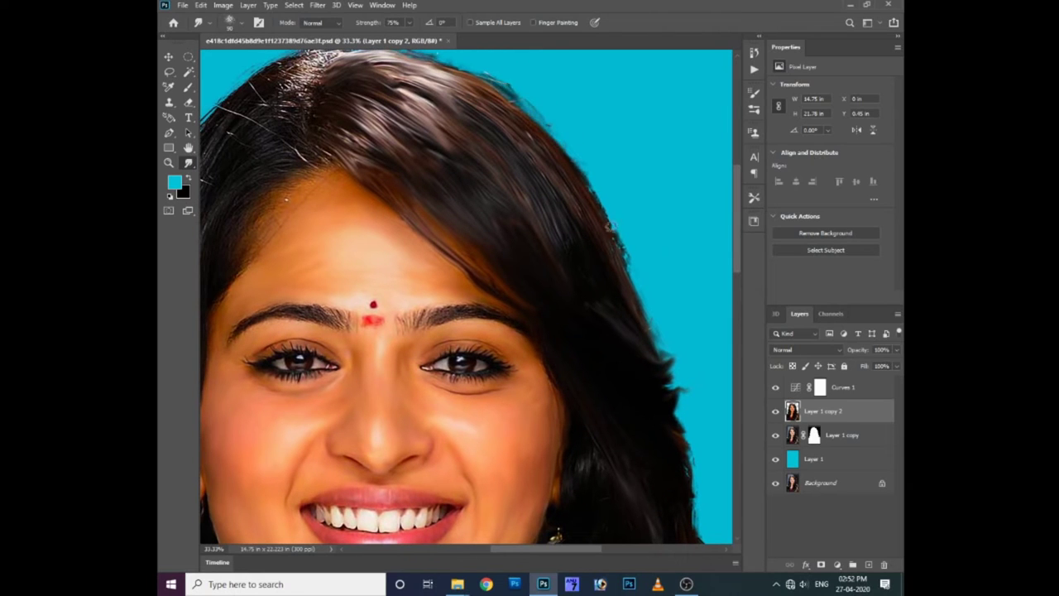
drag(698, 517, 599, 295)
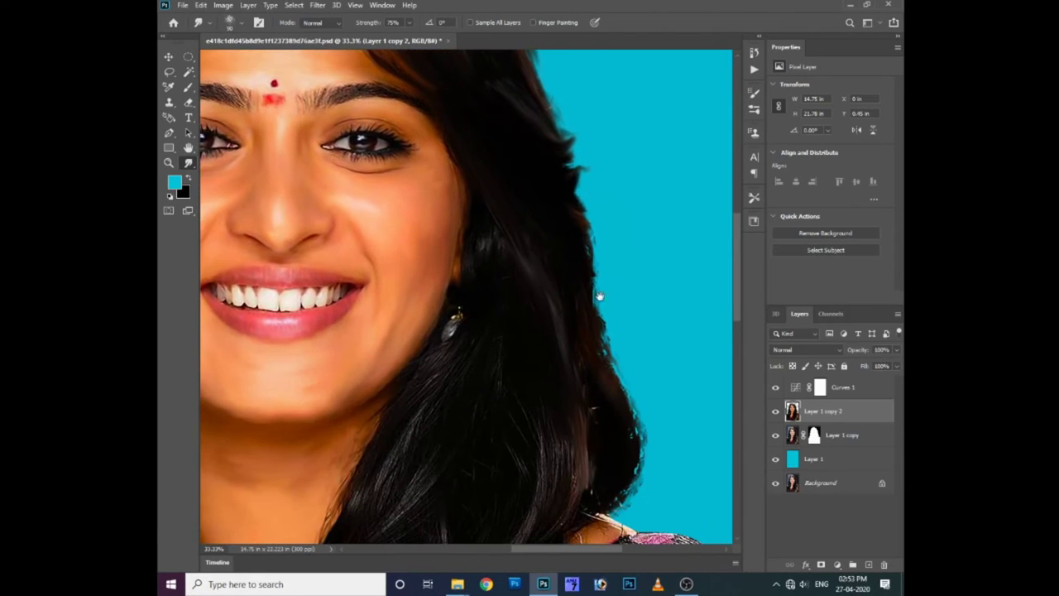
drag(535, 60, 579, 168)
drag(590, 237, 586, 171)
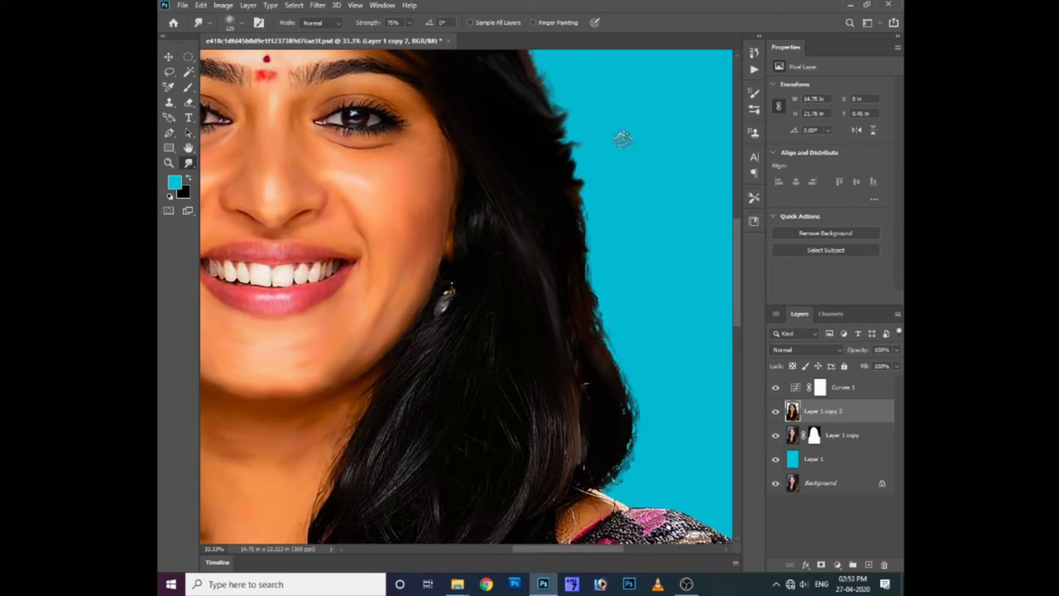
- Smooth wispy strands along the lower hair edge, undoing the streak below the earring
drag(596, 360, 575, 300)
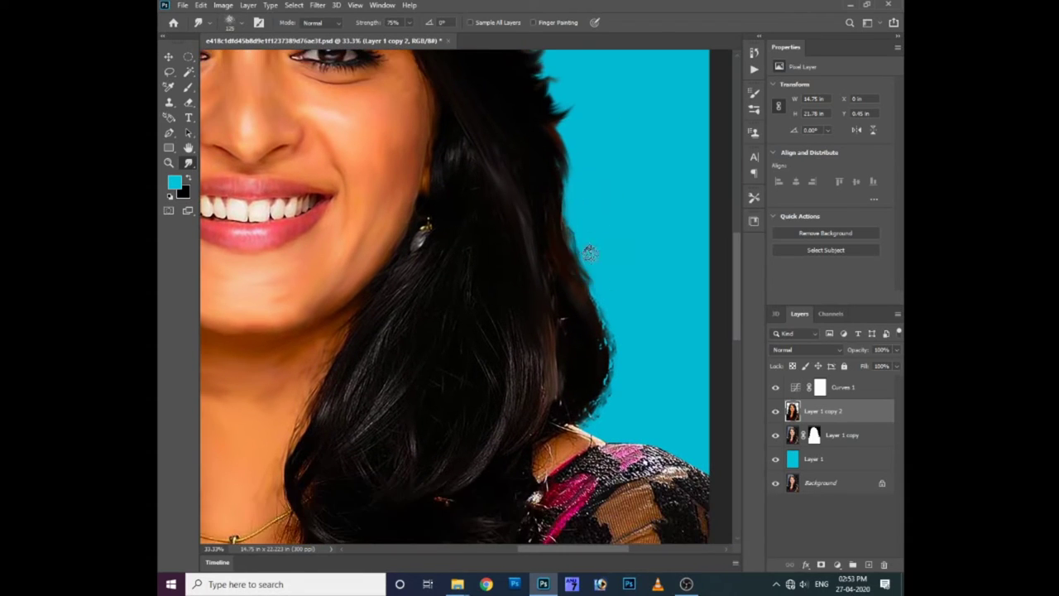
drag(589, 252, 608, 389)
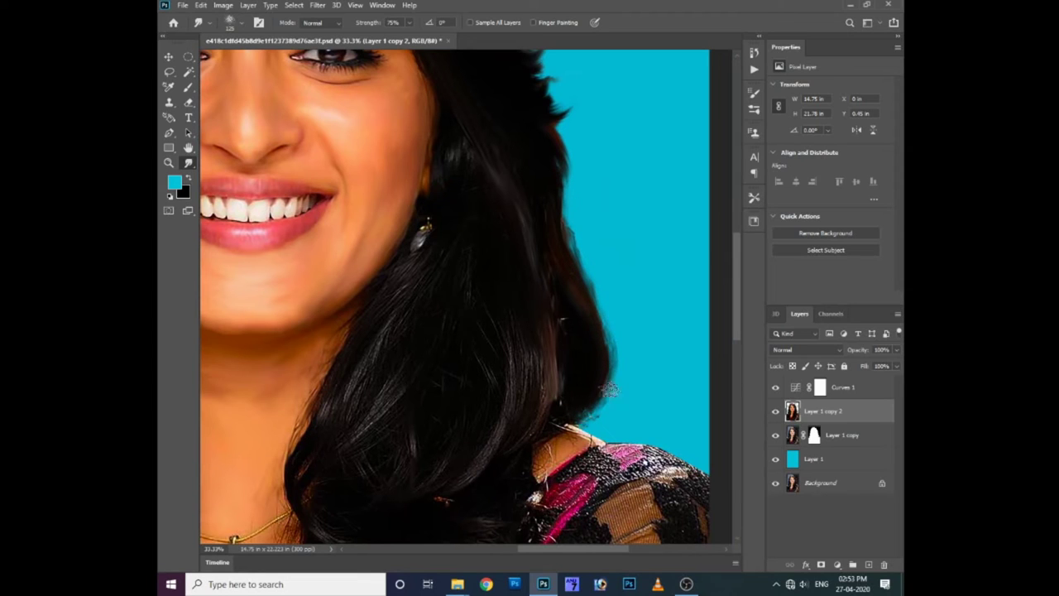
drag(561, 166, 615, 377)
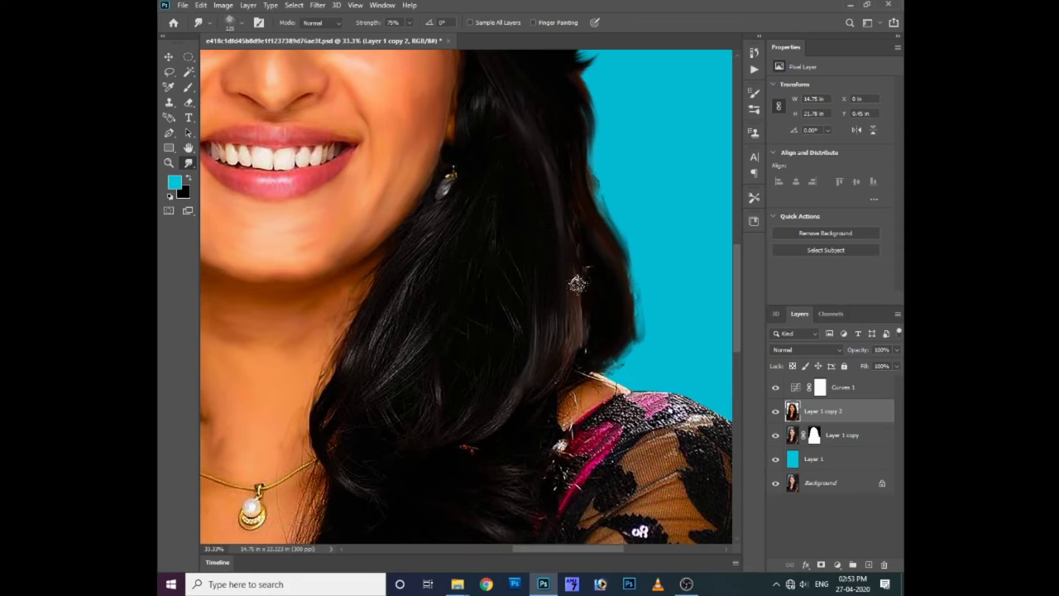
scroll(574, 310, down, 2)
scroll(550, 250, up, 3)
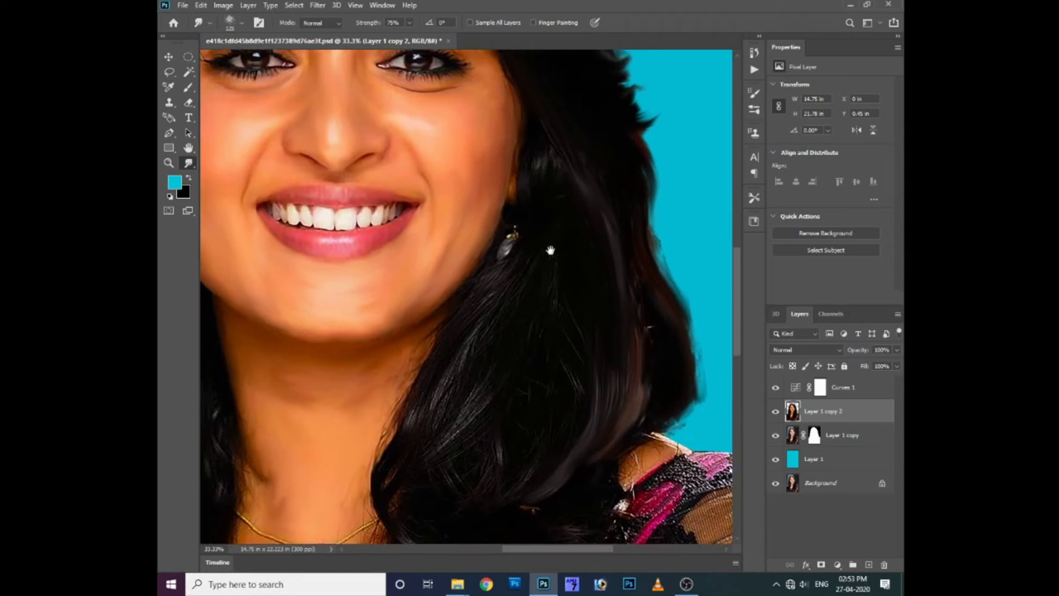
scroll(551, 250, up, 2)
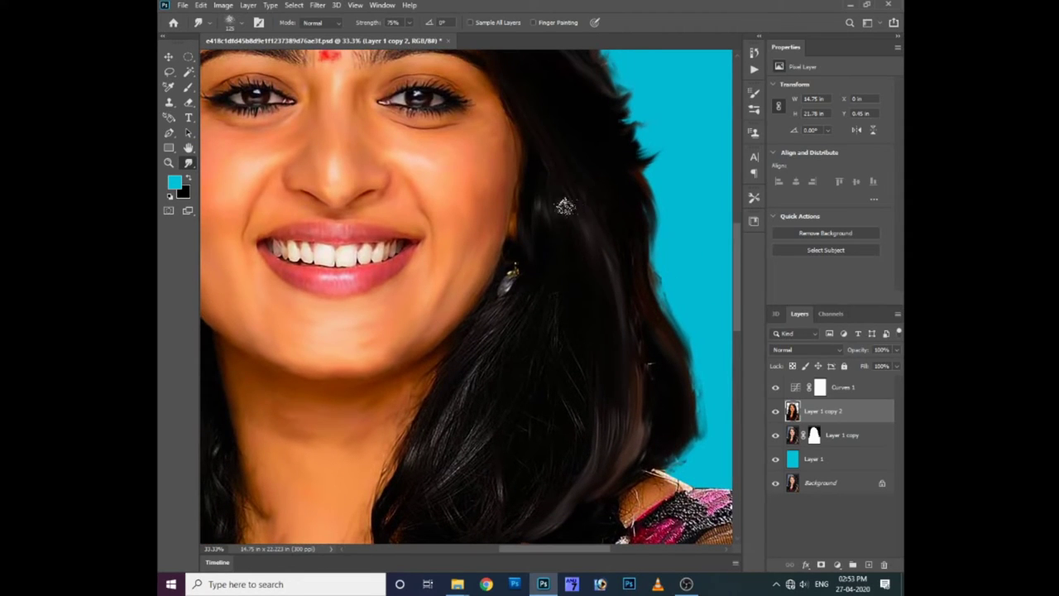
scroll(586, 315, down, 3)
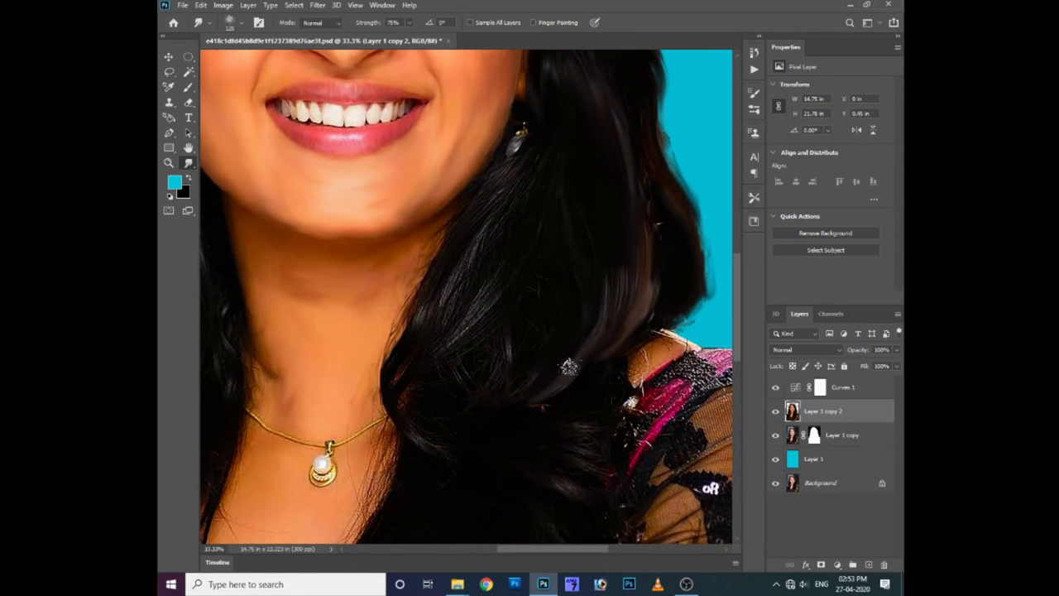
scroll(570, 366, up, 3)
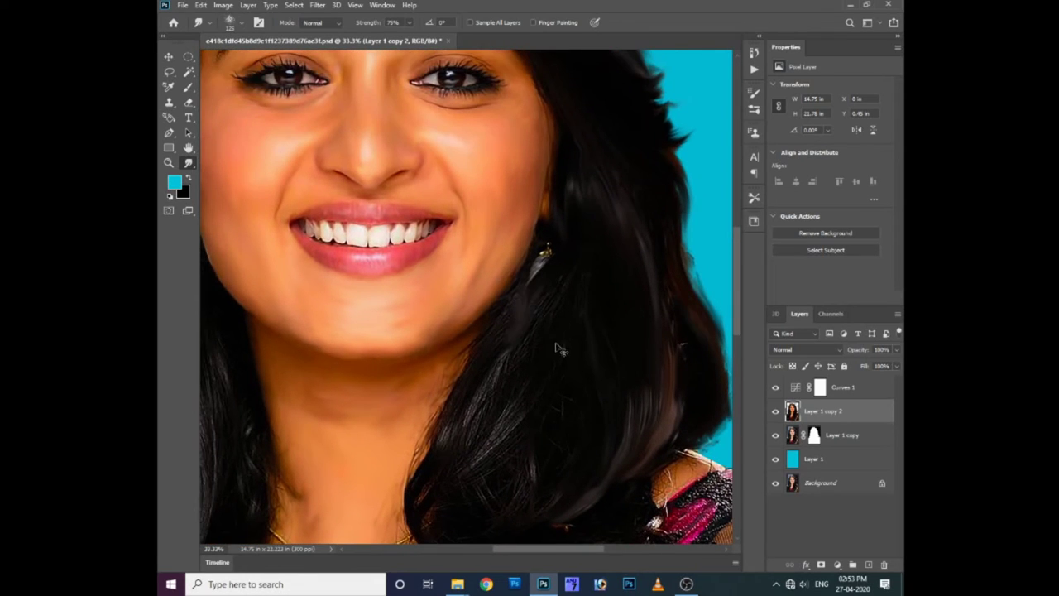
key(ctrl+z)
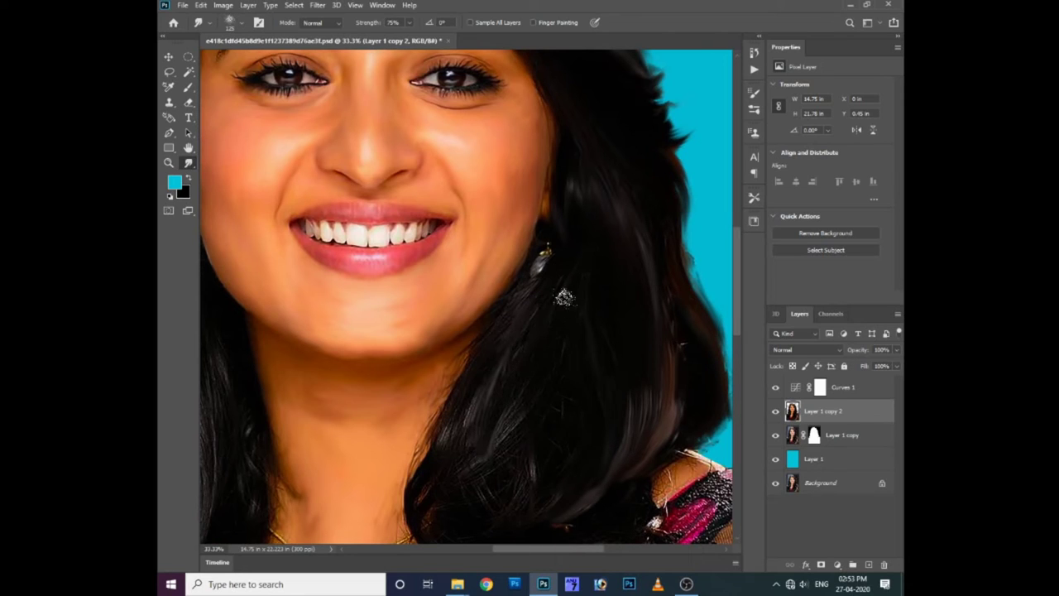
- Smudge the hair strands beside the neck near the earring and necklace
drag(557, 302, 594, 260)
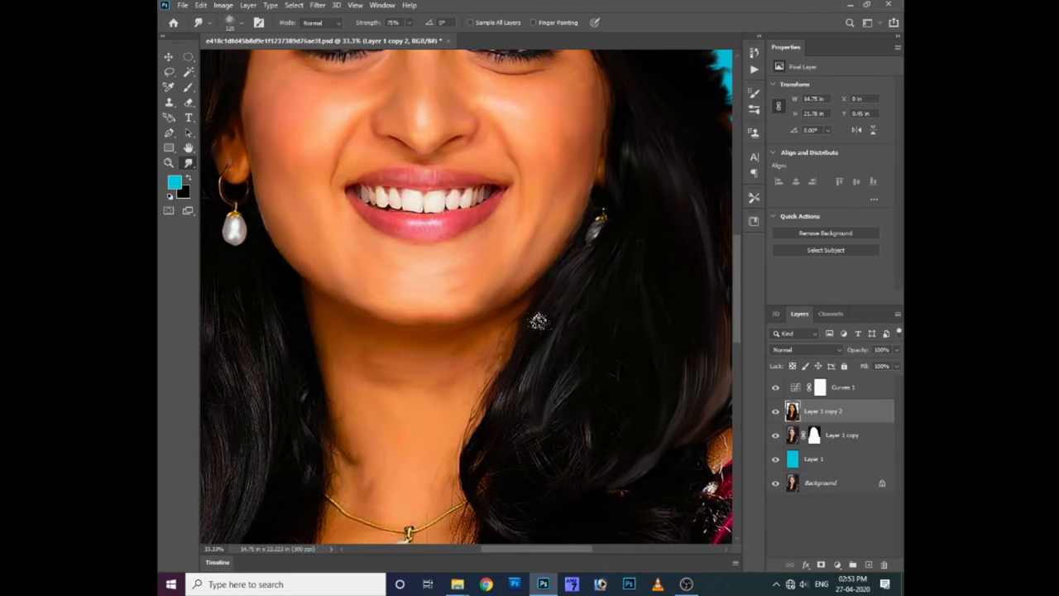
scroll(493, 460, down, 2)
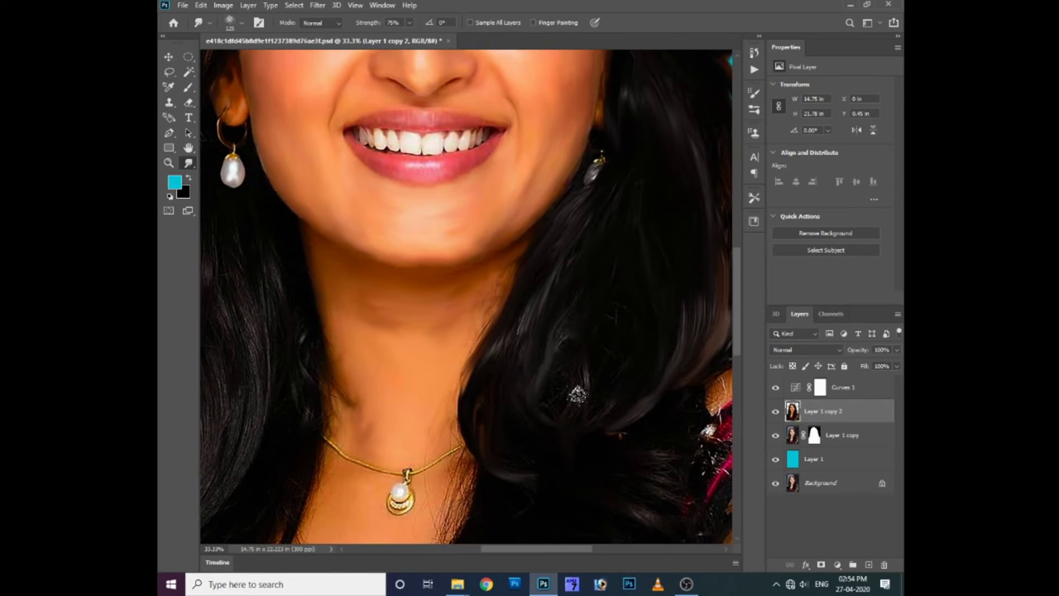
scroll(548, 468, down, 2)
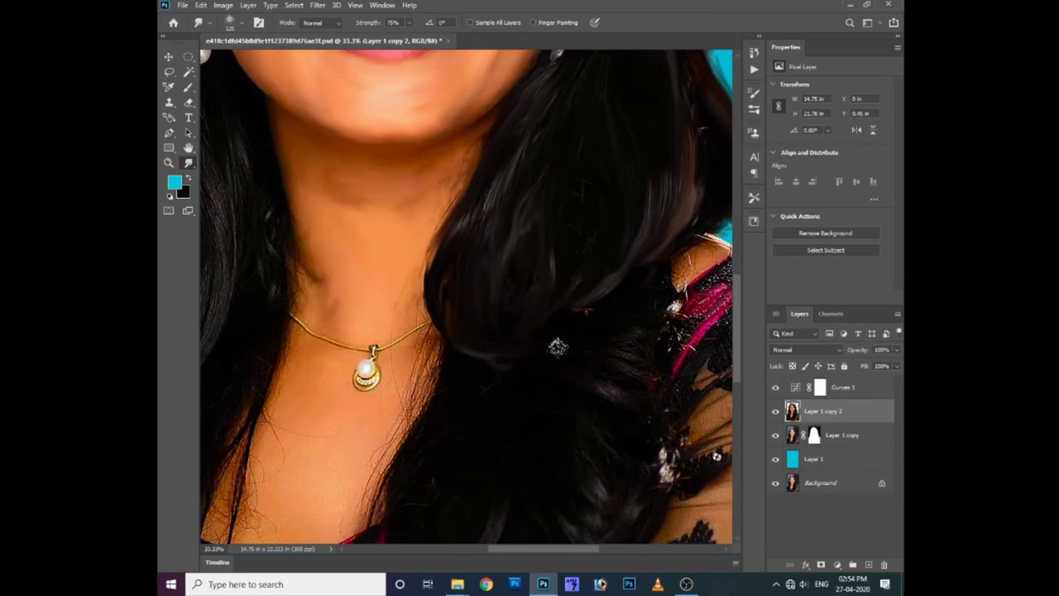
drag(621, 417, 551, 358)
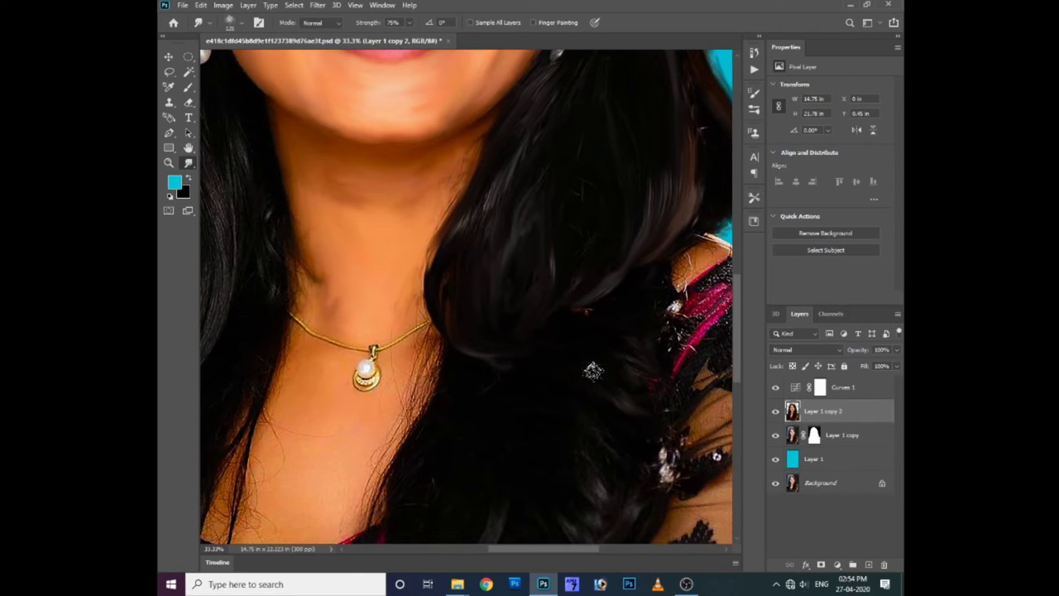
scroll(593, 371, up, 1)
scroll(571, 352, right, 1)
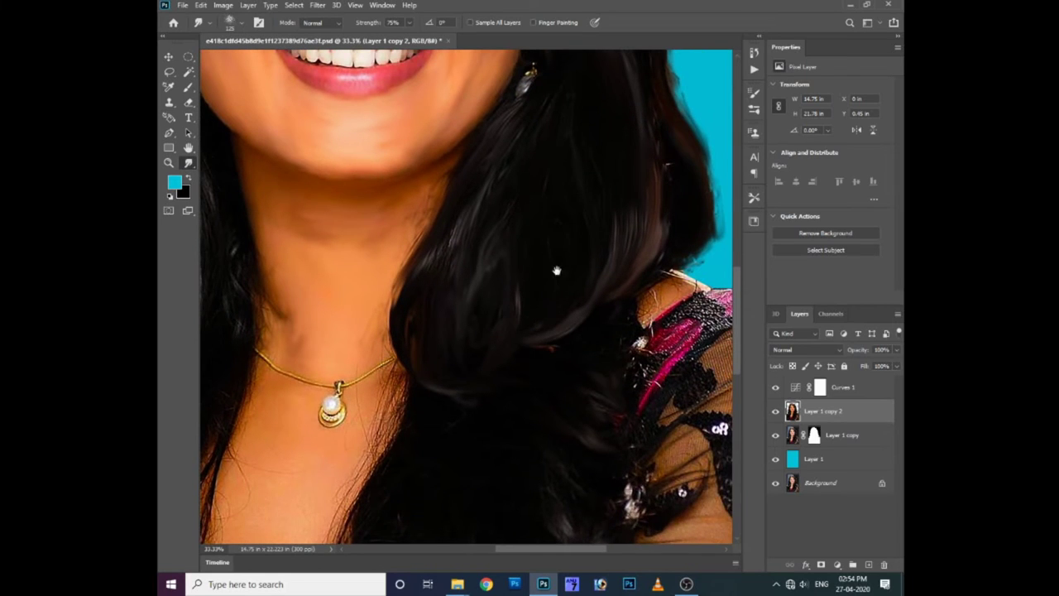
scroll(557, 270, up, 2)
scroll(532, 276, up, 2)
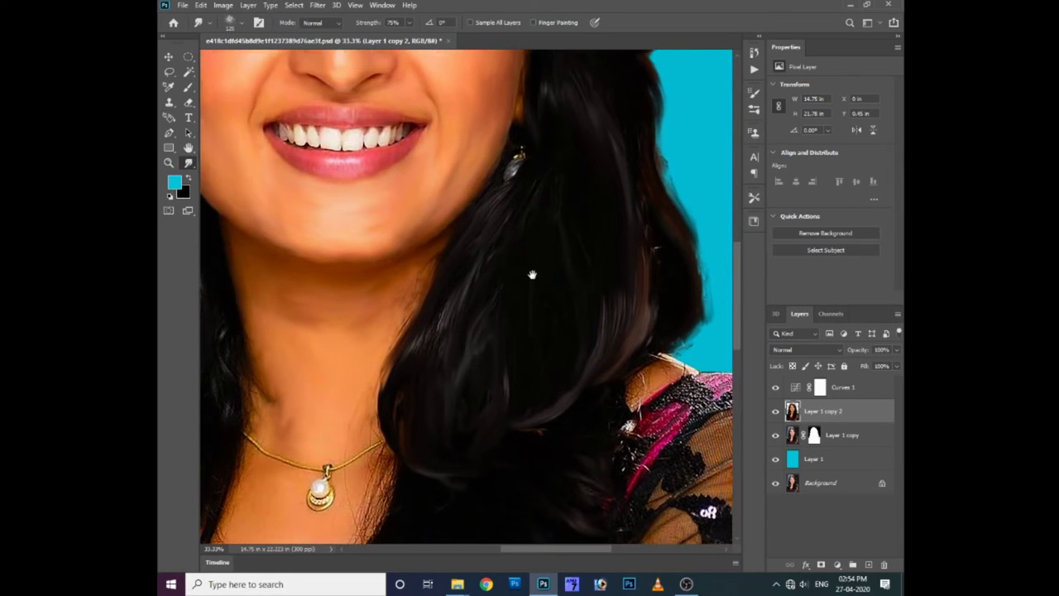
scroll(641, 289, right, 1)
scroll(619, 288, down, 3)
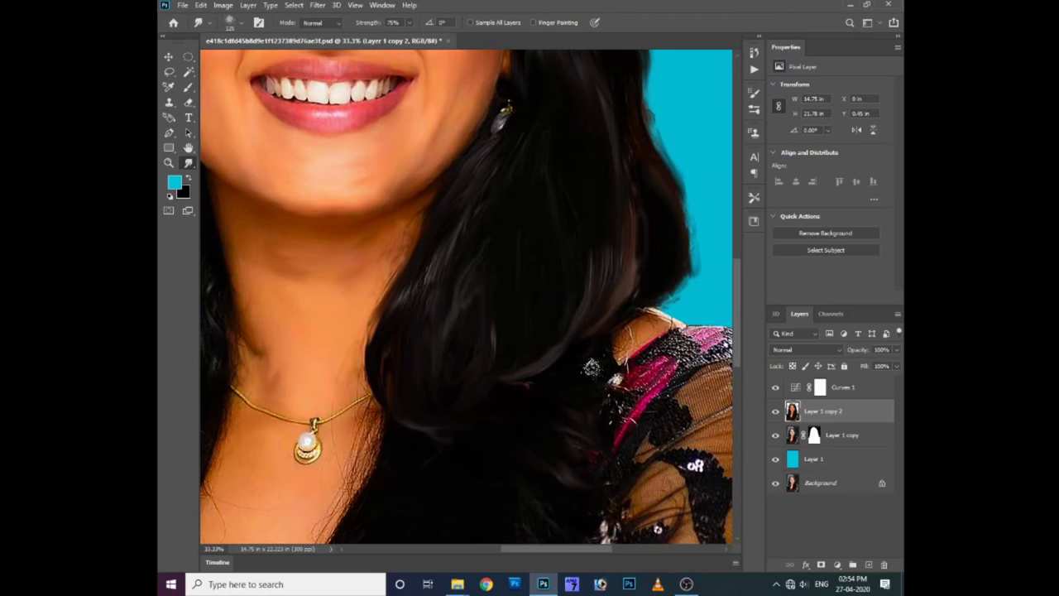
scroll(604, 338, down, 3)
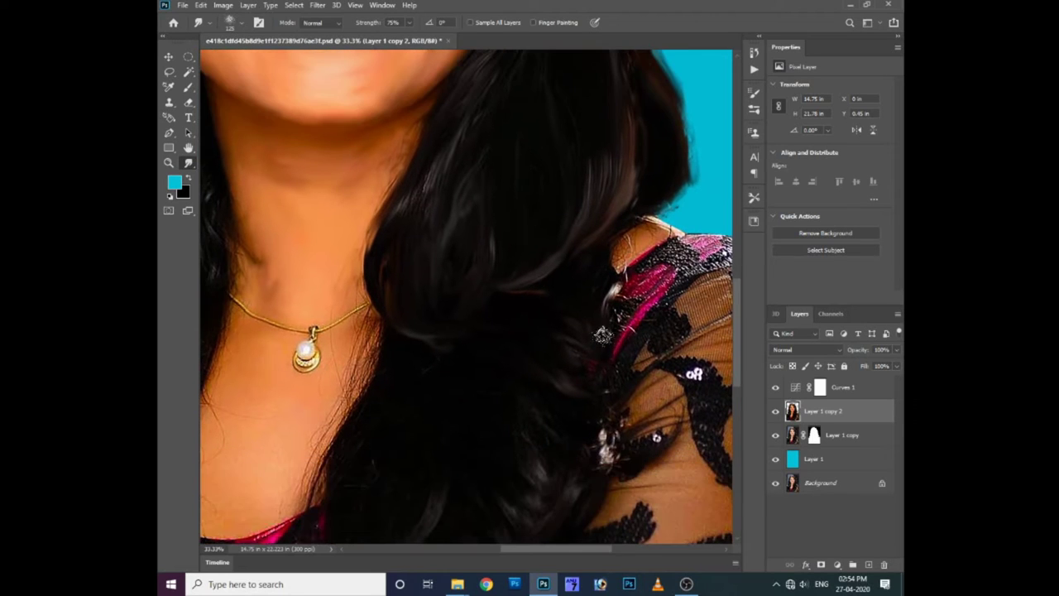
scroll(581, 362, down, 3)
scroll(513, 298, left, 3)
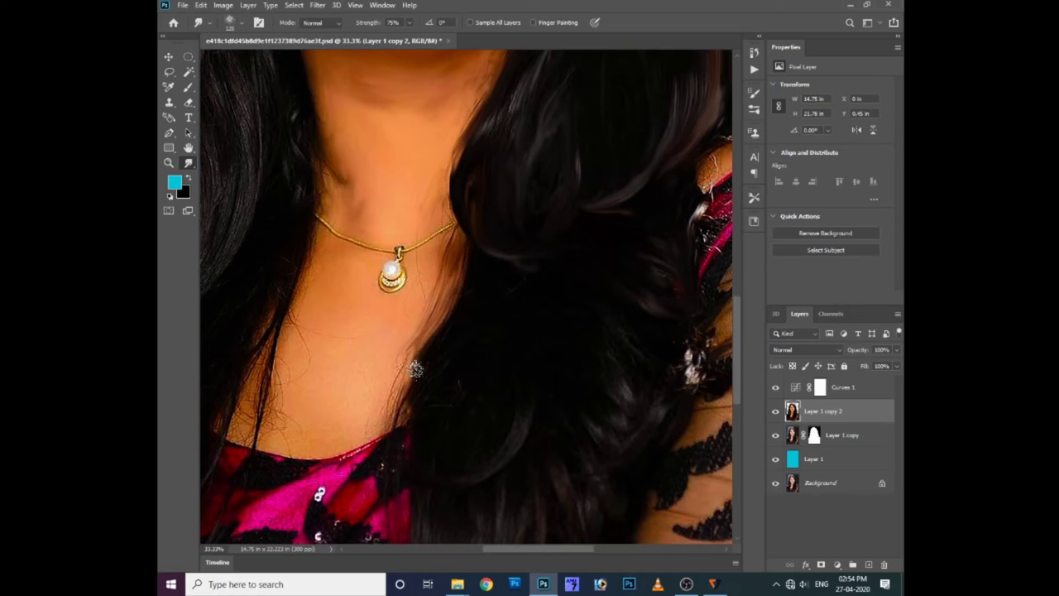
- Smudge the hair edge on the other side of the neck and review the strokes
drag(446, 271, 422, 331)
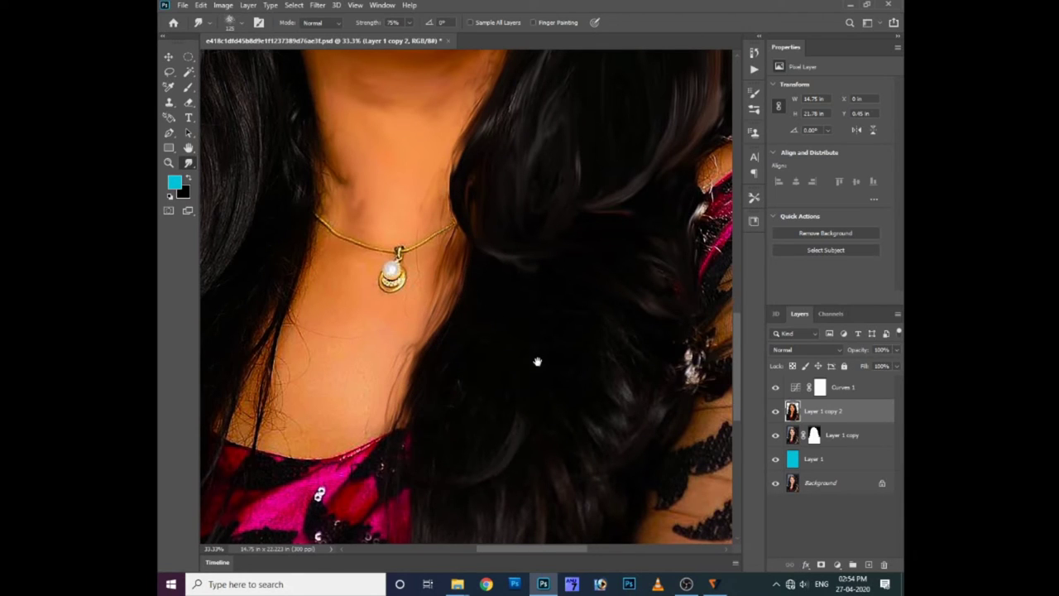
scroll(522, 366, down, 2)
scroll(521, 367, left, 1)
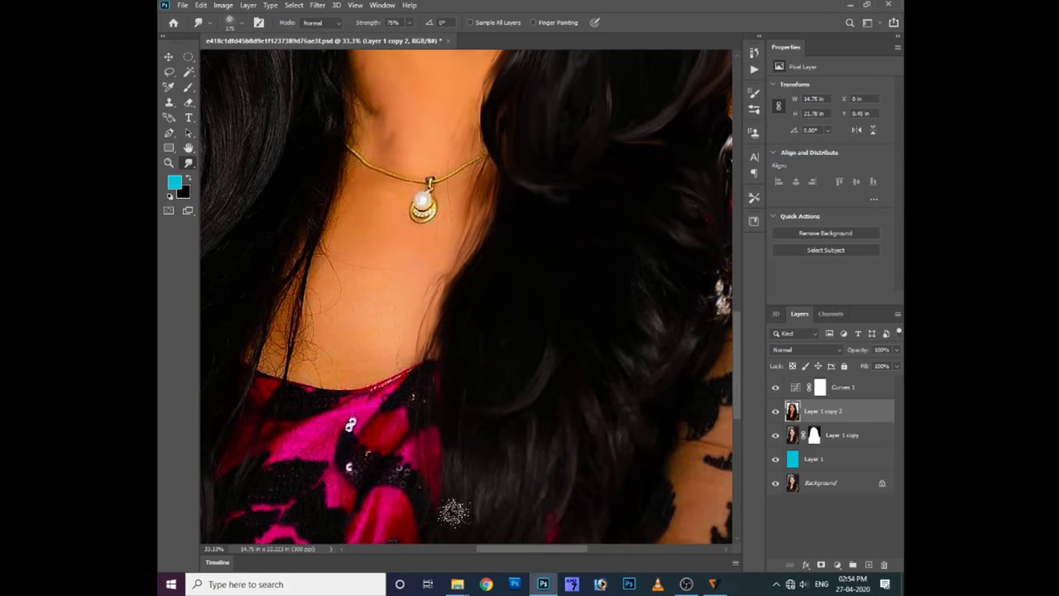
scroll(468, 360, down, 2)
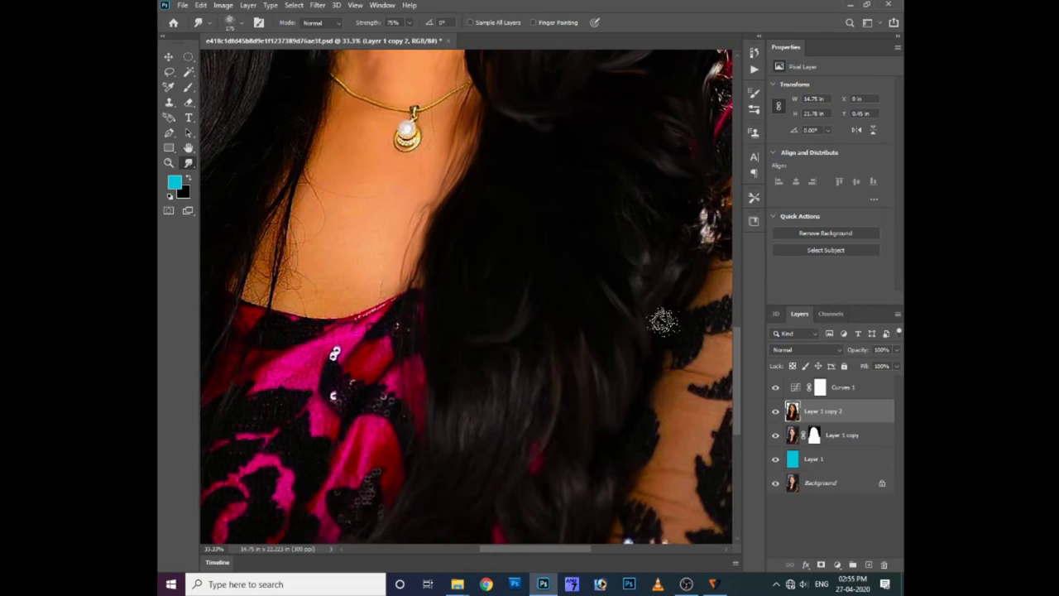
scroll(664, 319, up, 1)
scroll(664, 319, right, 1)
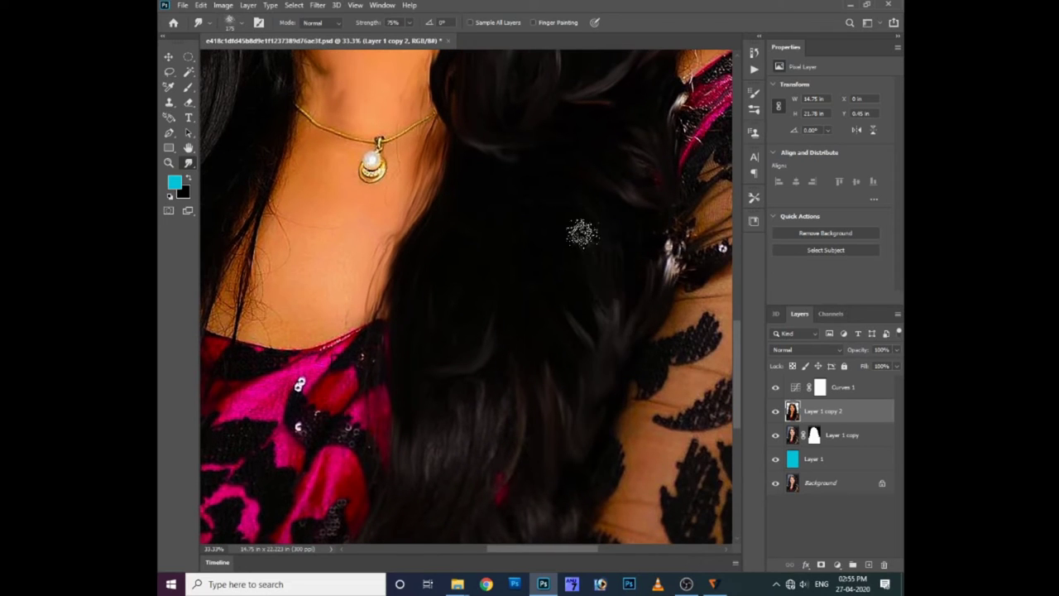
scroll(584, 259, down, 3)
scroll(584, 259, left, 1)
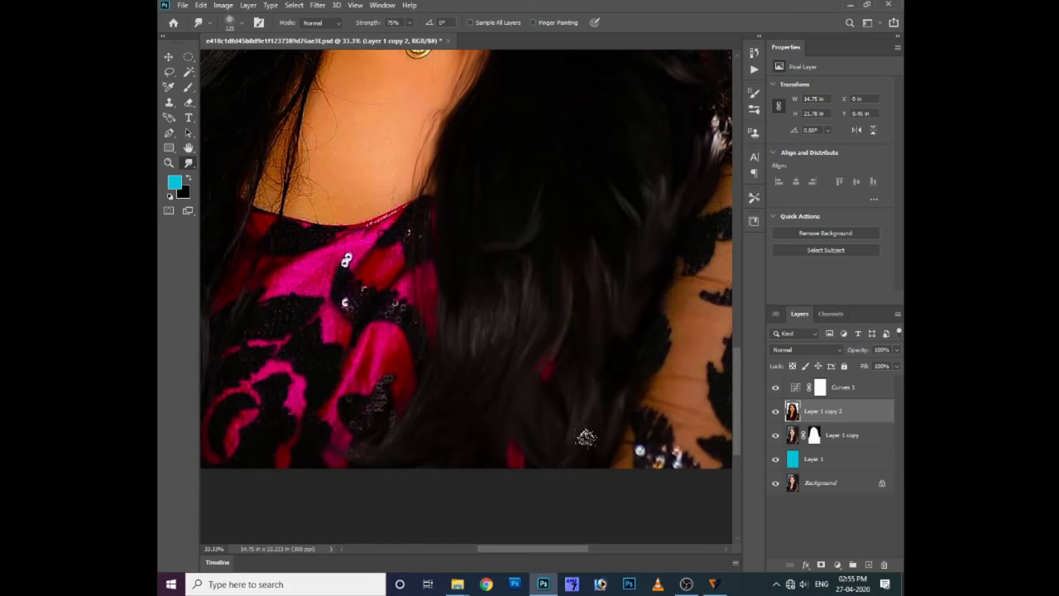
- Smudge the hair strands along the dress edge and near the sleeve
drag(448, 192, 477, 284)
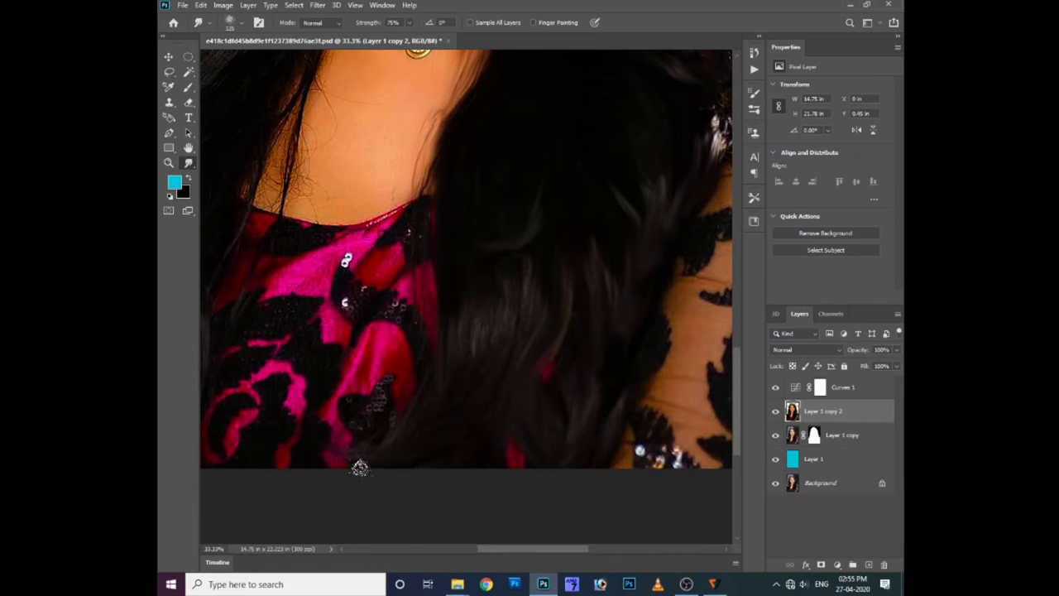
mouse_move(427, 202)
mouse_down()
mouse_move(454, 343)
mouse_move(489, 291)
mouse_move(494, 241)
mouse_move(501, 374)
mouse_move(548, 242)
mouse_up()
drag(548, 242, 479, 430)
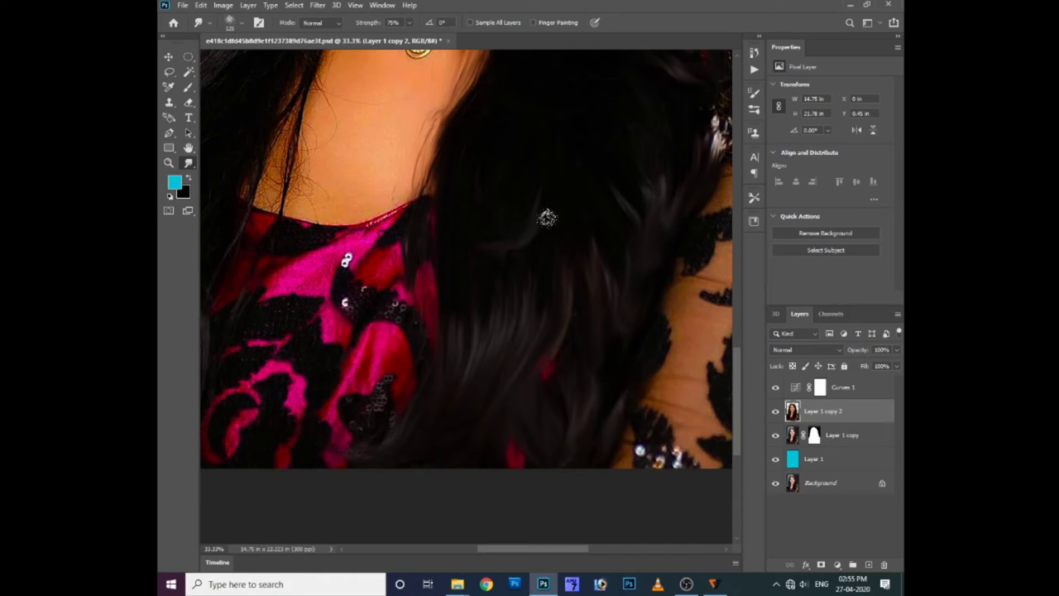
- Smooth the hair over the dress at the shoulder against the cyan background
mouse_move(648, 361)
mouse_down()
mouse_move(507, 477)
mouse_move(484, 530)
mouse_up()
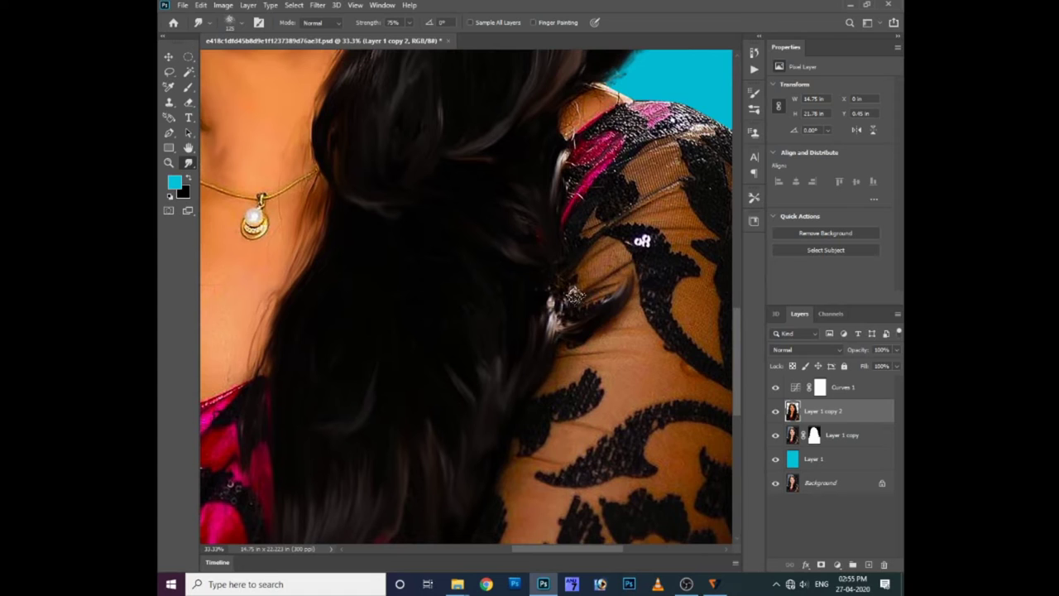
drag(559, 303, 553, 341)
drag(571, 249, 614, 177)
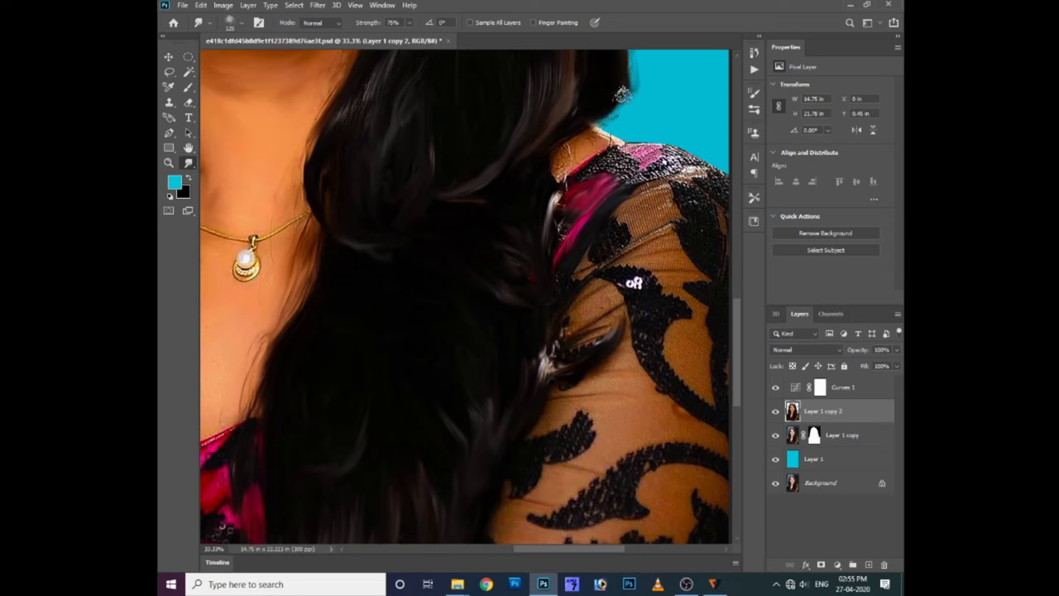
drag(622, 95, 602, 124)
scroll(582, 141, up, 3)
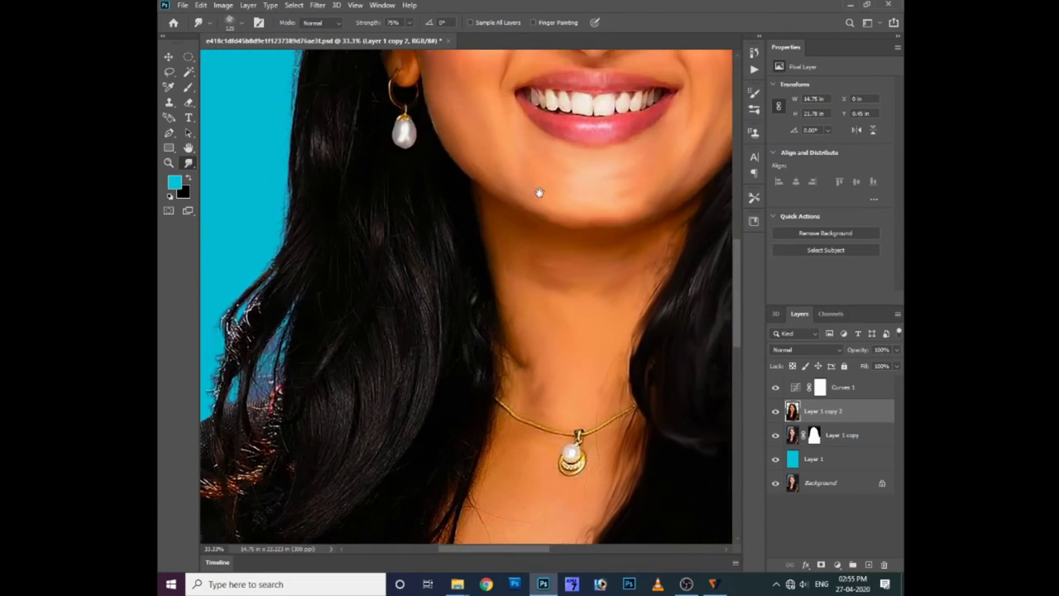
scroll(538, 193, up, 5)
- Zoom in and blend the stray white hairs and ragged edge at the crown
scroll(485, 177, up, 3)
drag(519, 139, 620, 188)
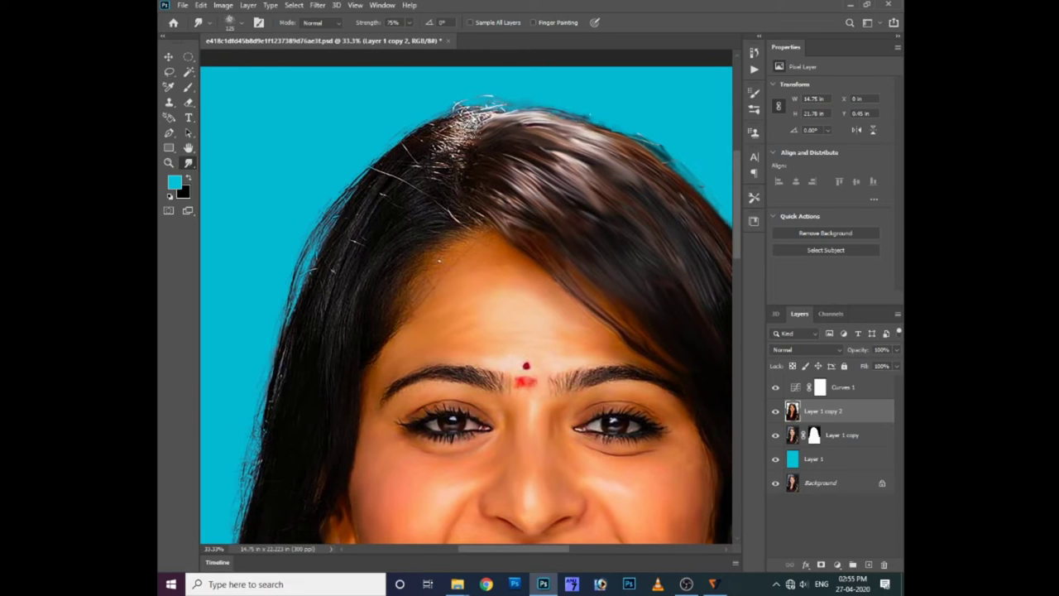
drag(472, 122, 499, 111)
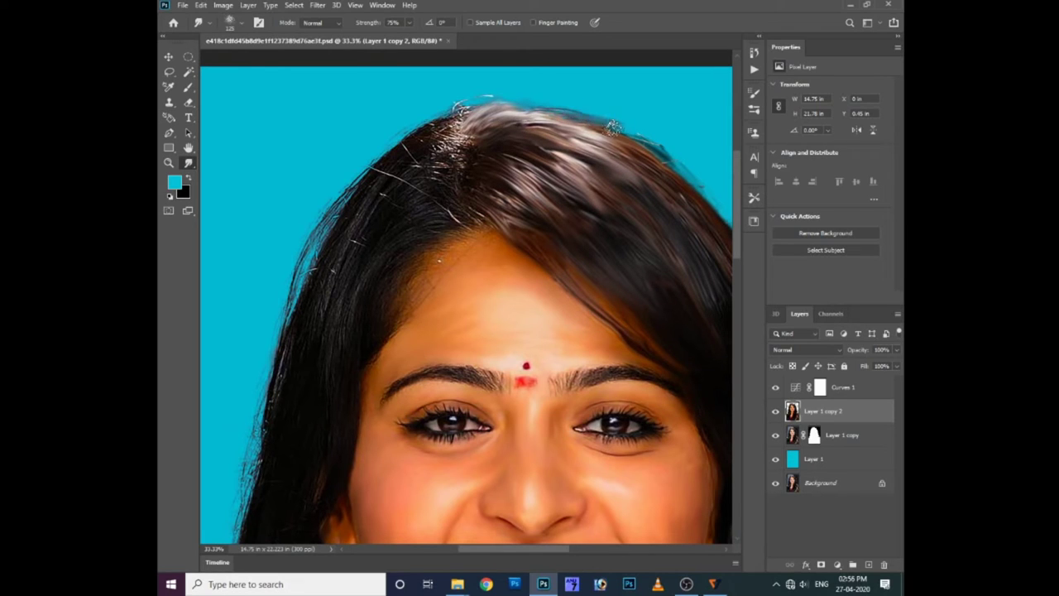
mouse_move(451, 115)
mouse_down()
mouse_move(406, 147)
mouse_move(461, 179)
mouse_move(467, 230)
mouse_up()
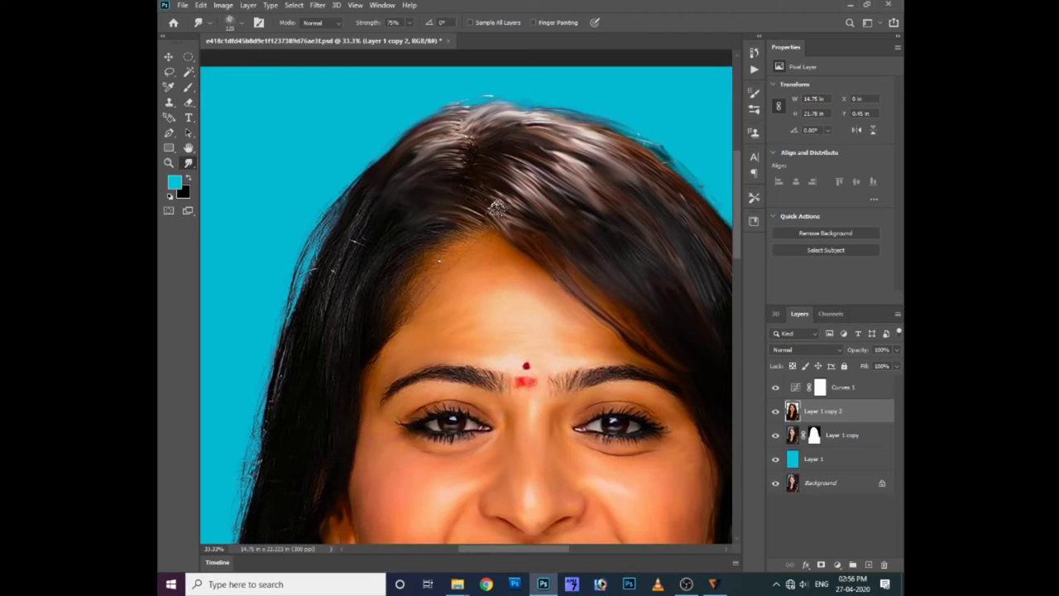
- Soften the hairline into the forehead skin, then pan down past the eye to the ear
scroll(452, 276, left, 1)
scroll(452, 276, down, 1)
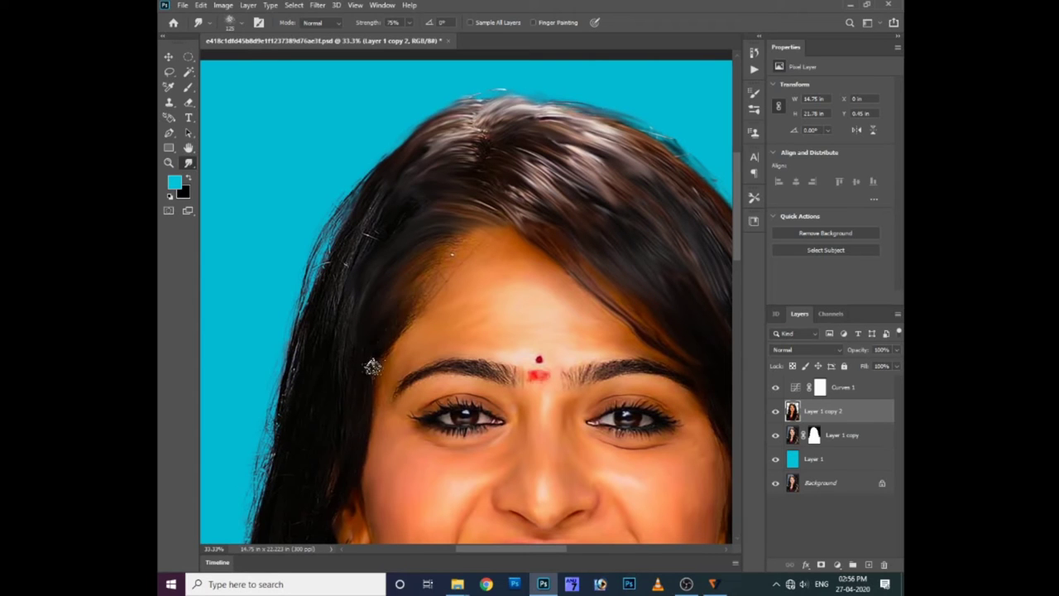
scroll(417, 276, down, 1)
scroll(442, 309, up, 2)
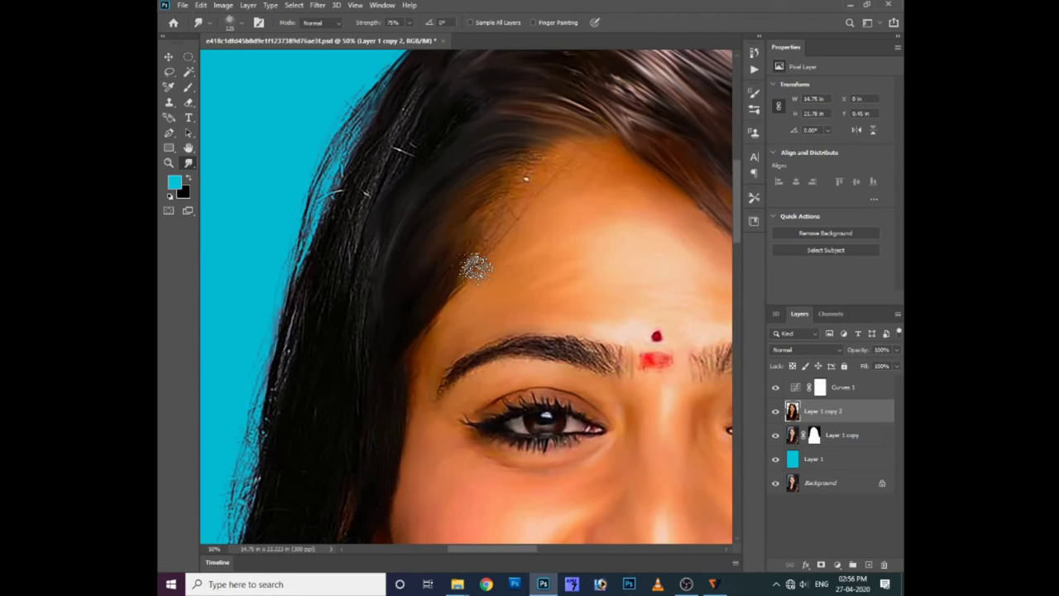
scroll(471, 213, down, 1)
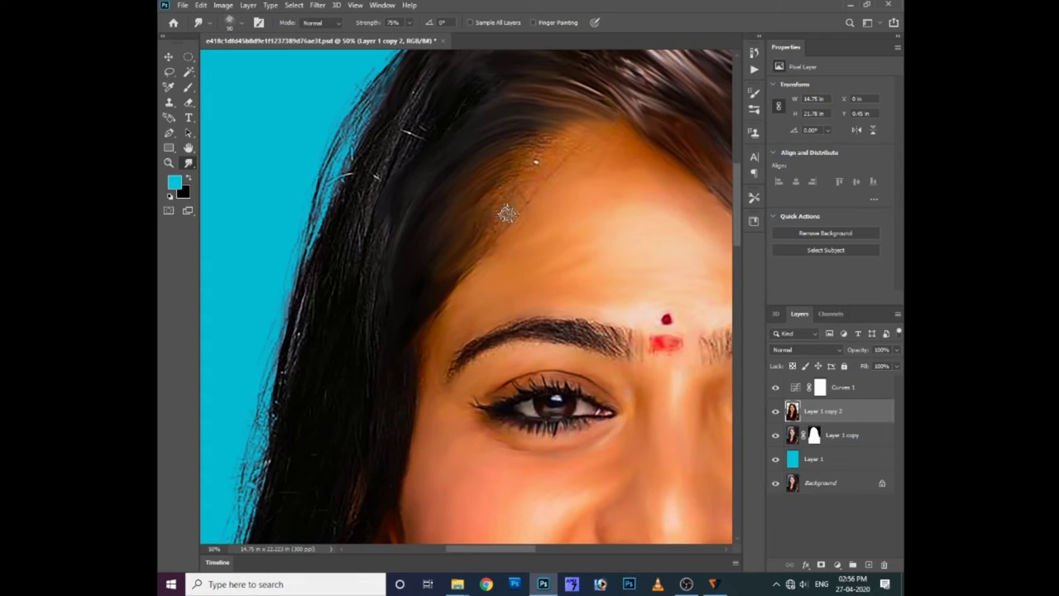
mouse_move(596, 157)
mouse_down()
mouse_move(519, 209)
mouse_move(476, 192)
mouse_move(533, 279)
mouse_up()
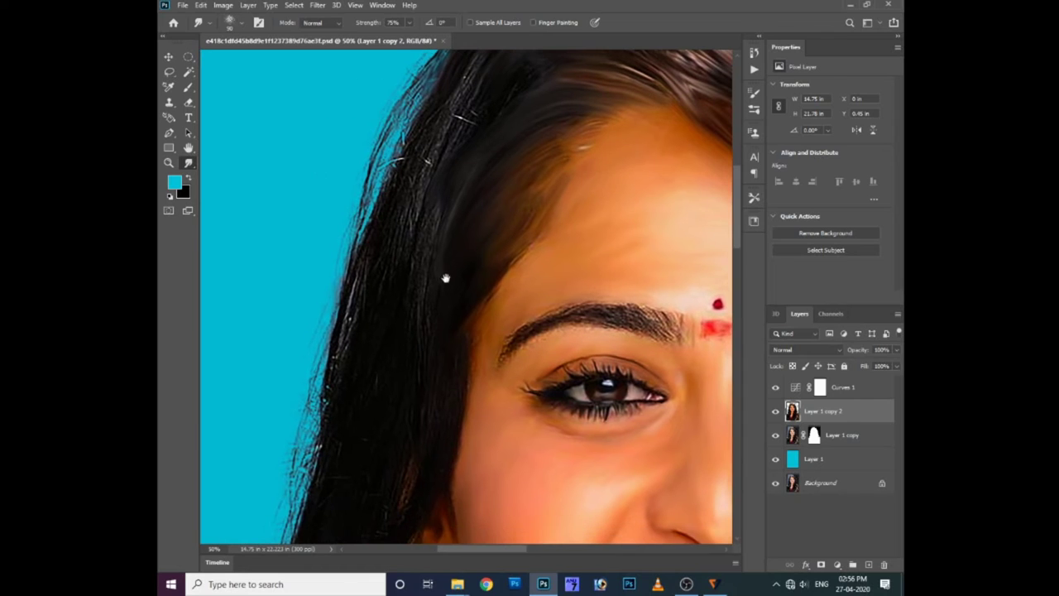
drag(527, 145, 503, 253)
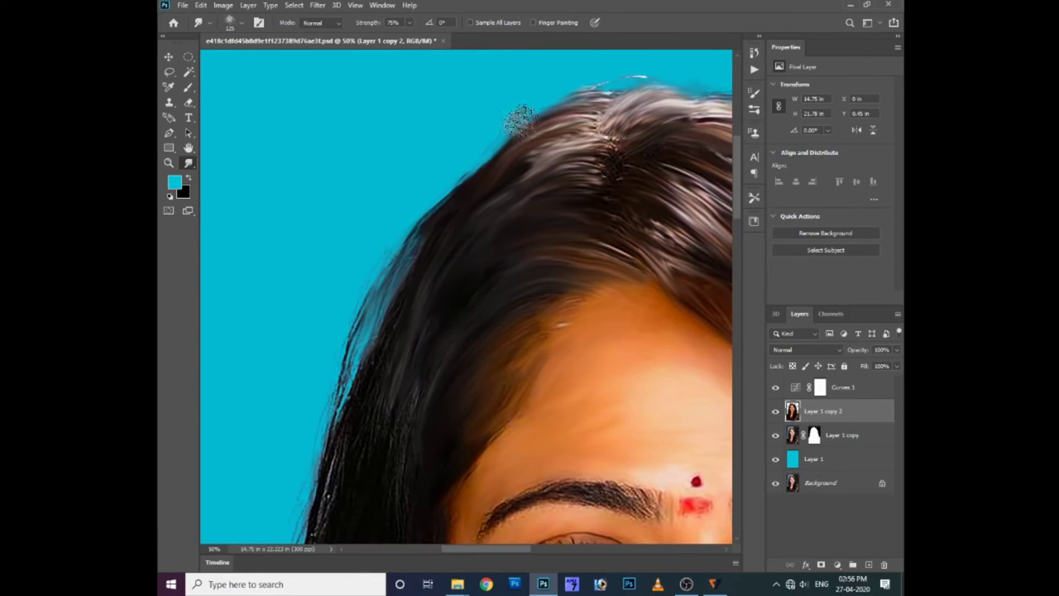
drag(356, 367, 384, 294)
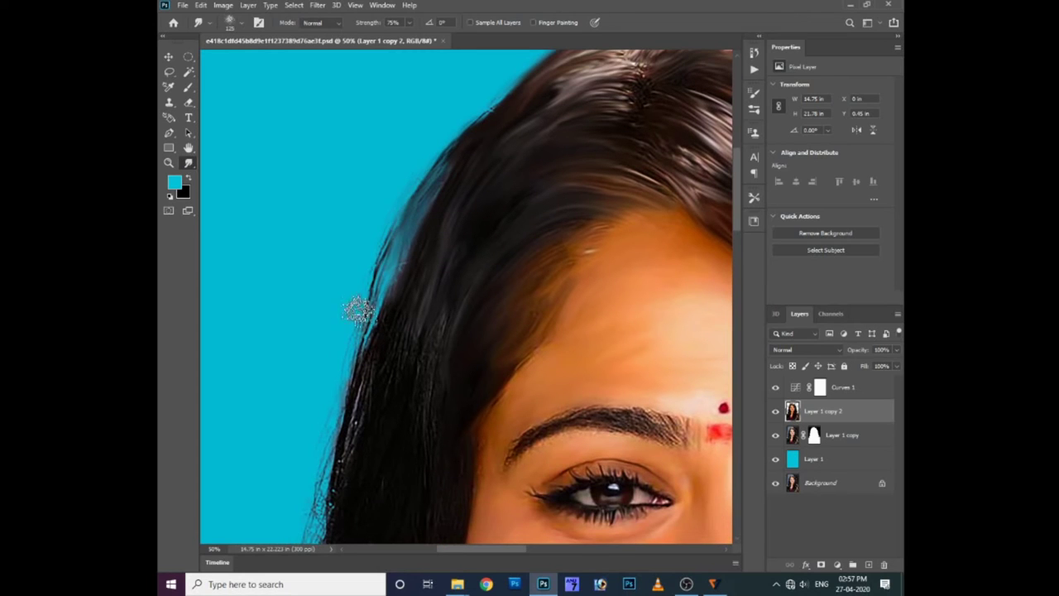
drag(383, 430, 383, 337)
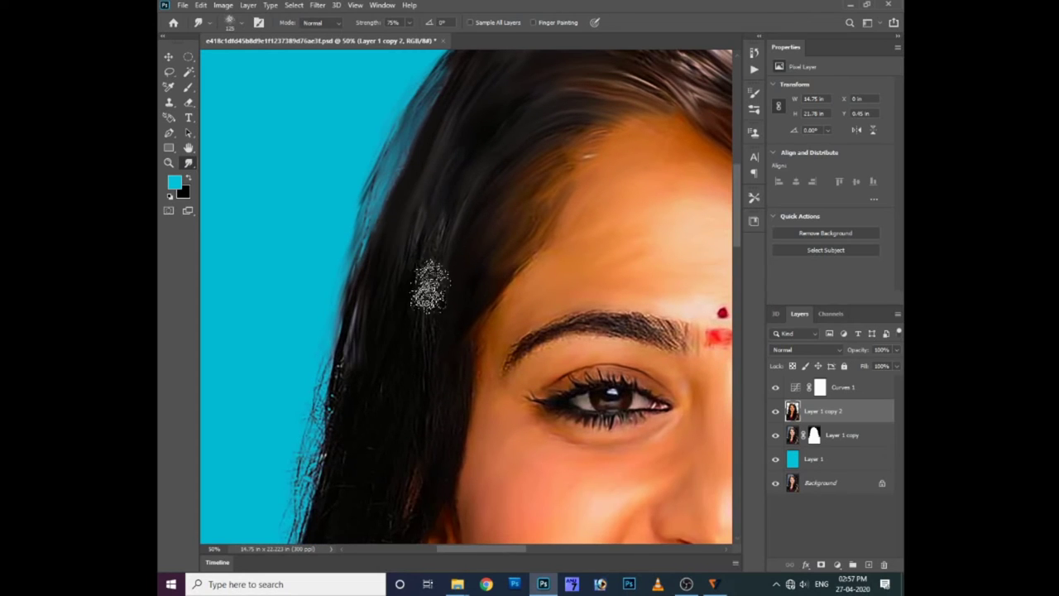
drag(444, 420, 469, 301)
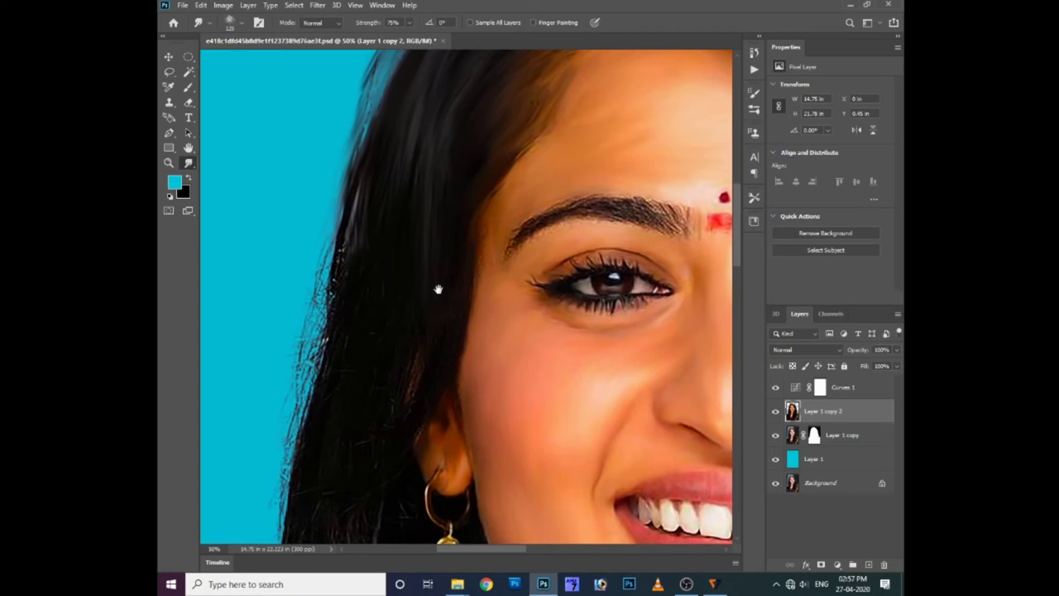
drag(408, 389, 403, 296)
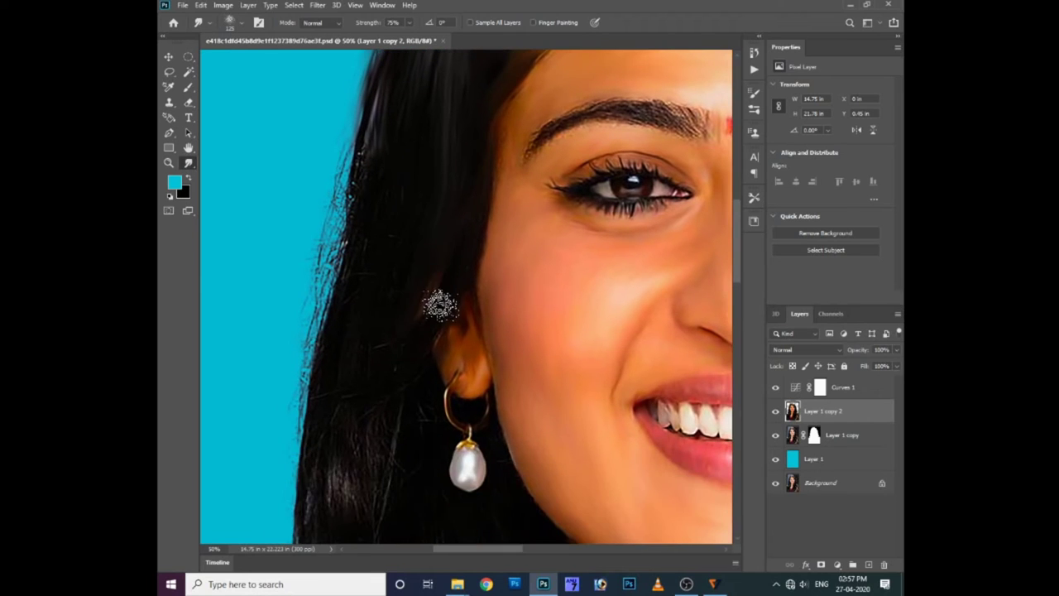
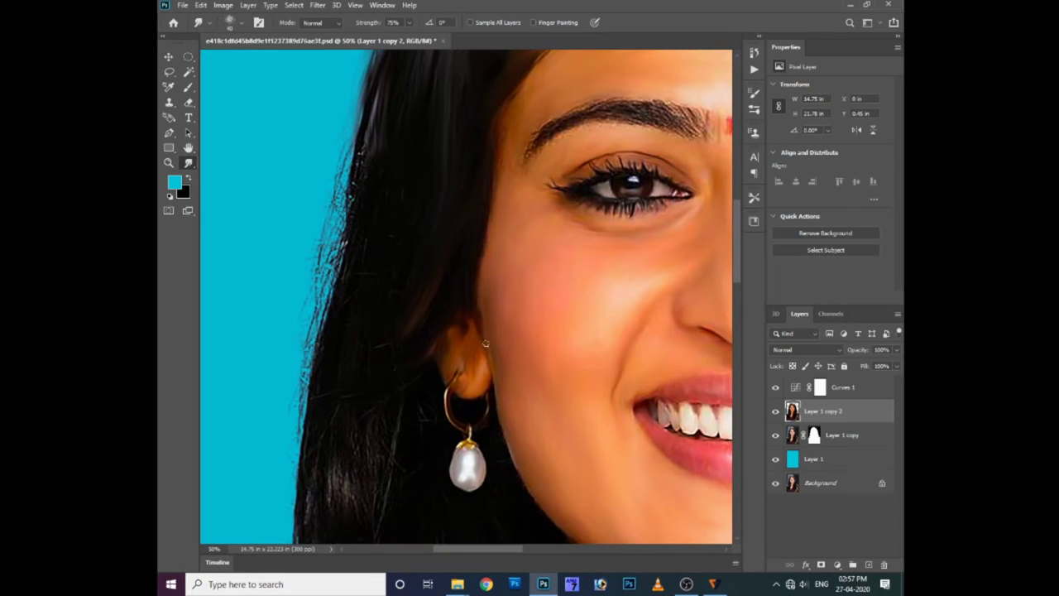
- Smear the hair edge beside the ear and earring into the blue background with the 75% Smudge tool
drag(485, 344, 543, 331)
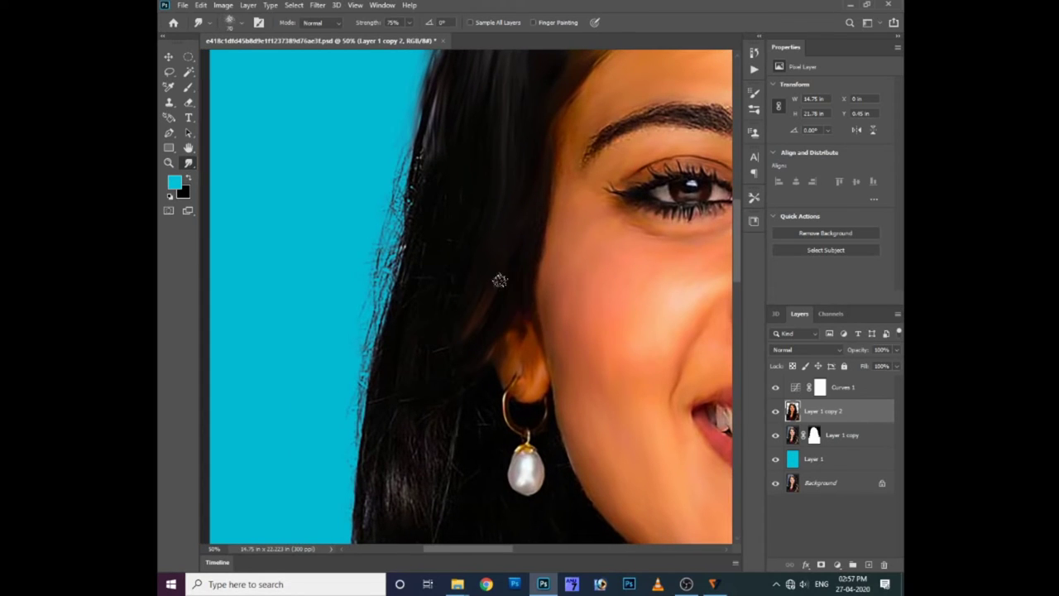
drag(452, 497, 459, 380)
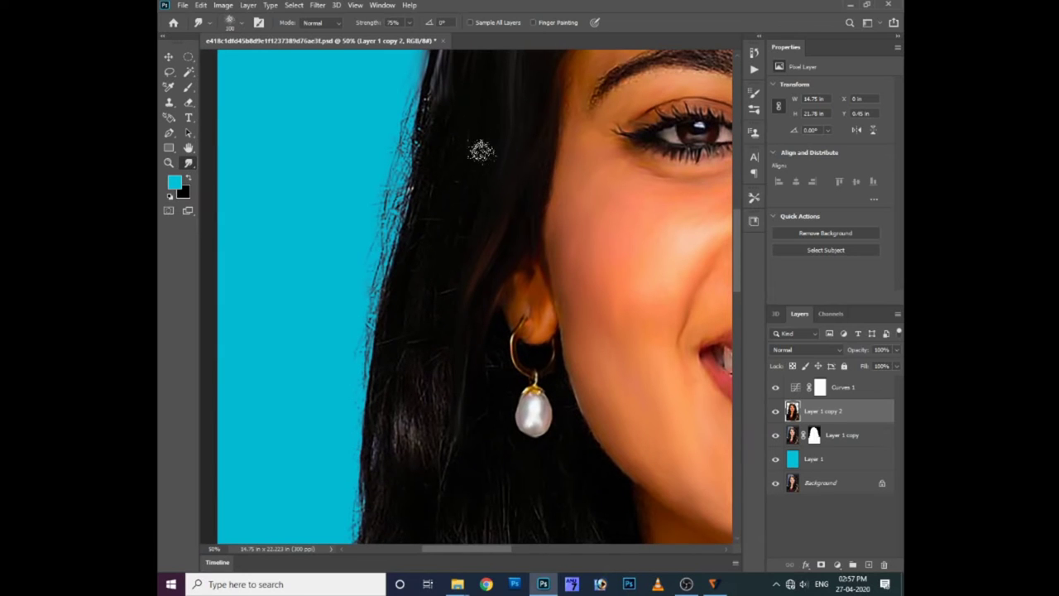
drag(445, 85, 363, 339)
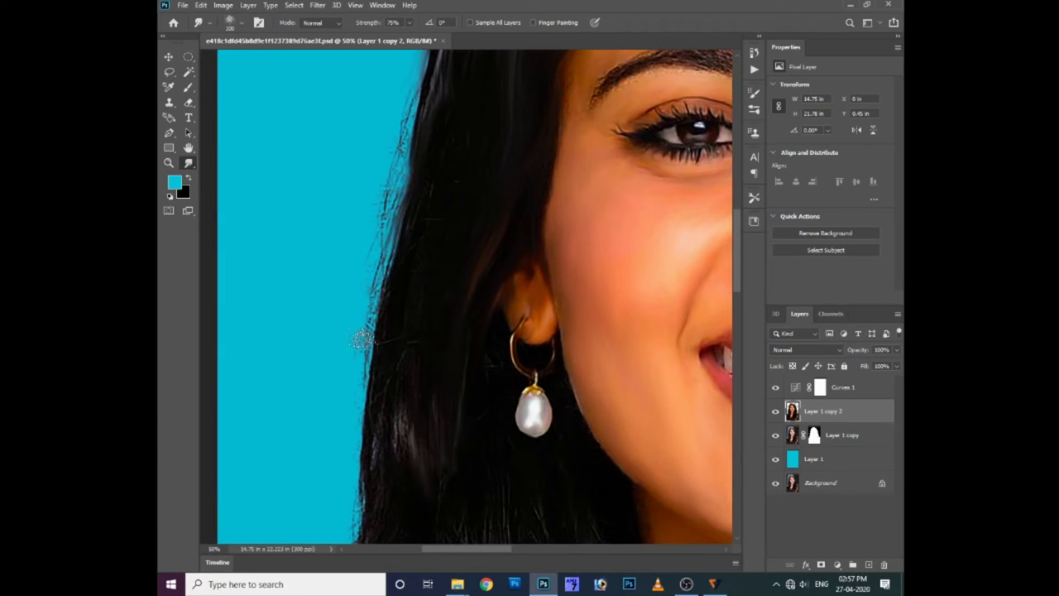
scroll(367, 359, up, 4)
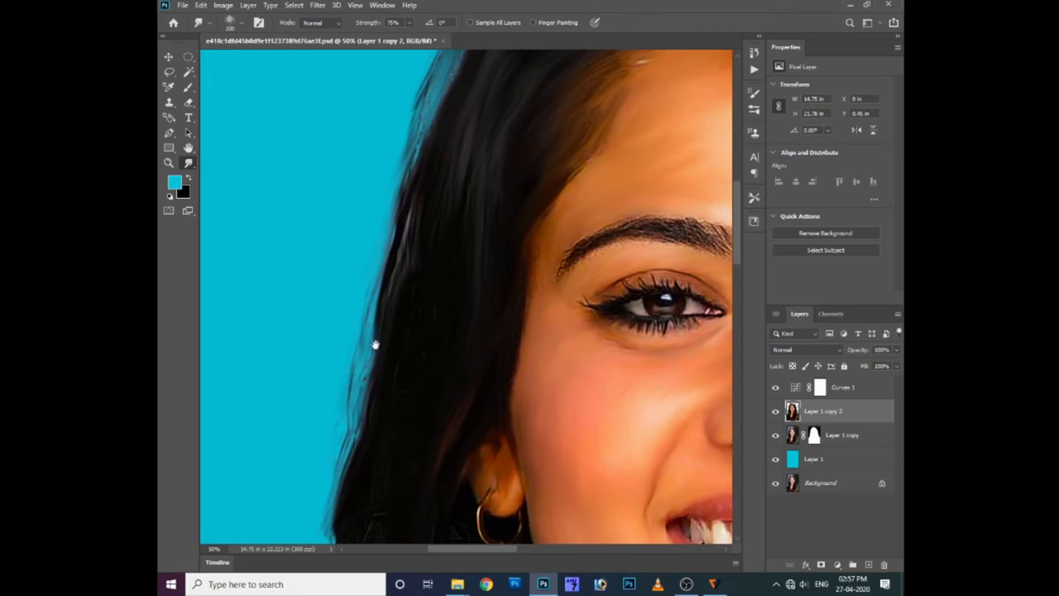
scroll(398, 289, down, 4)
drag(402, 334, 407, 215)
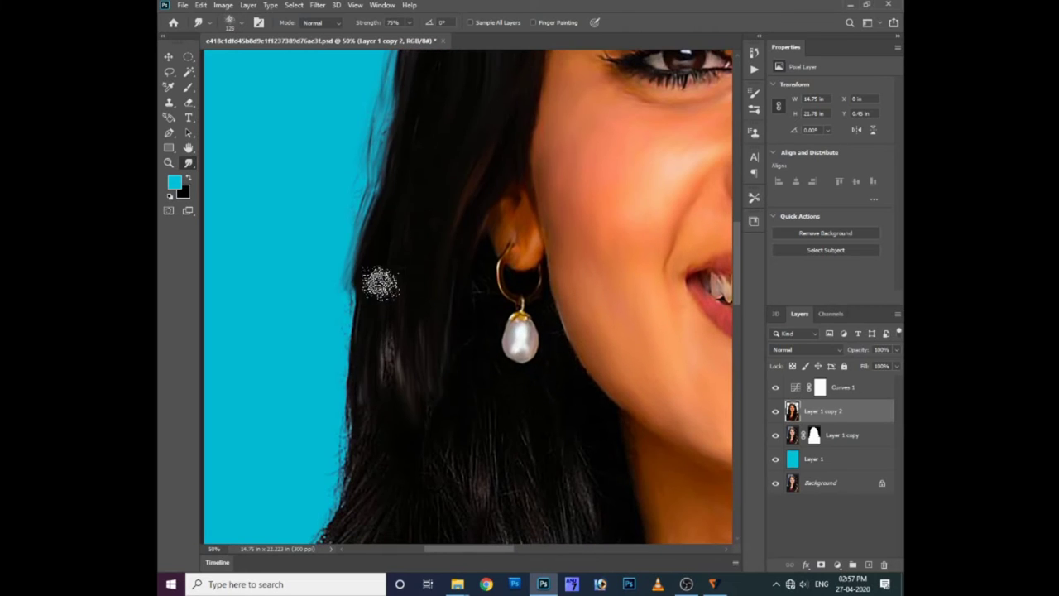
scroll(386, 323, down, 1)
scroll(386, 323, right, 1)
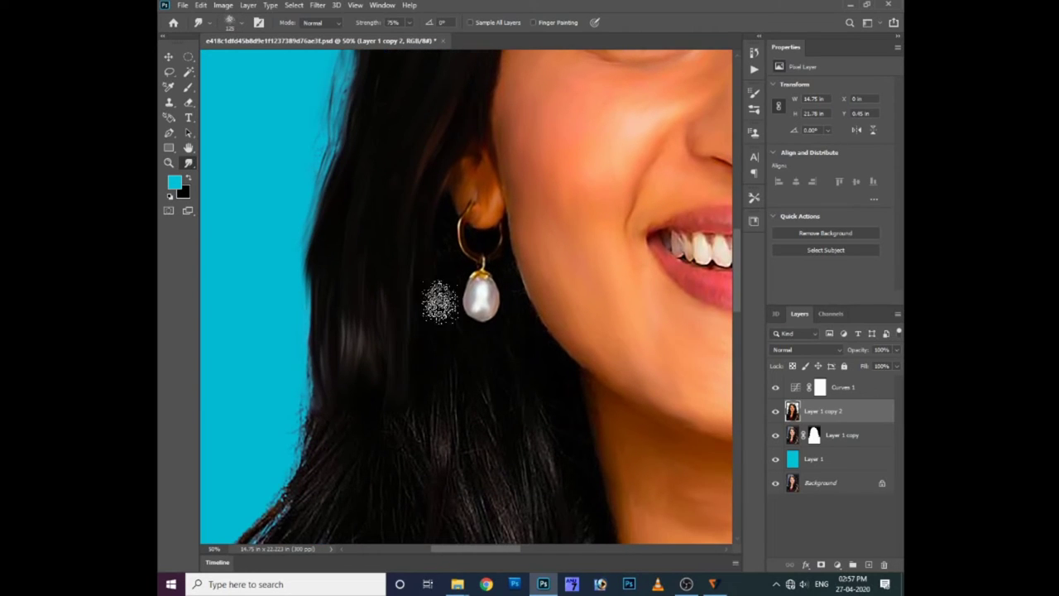
scroll(447, 386, down, 2)
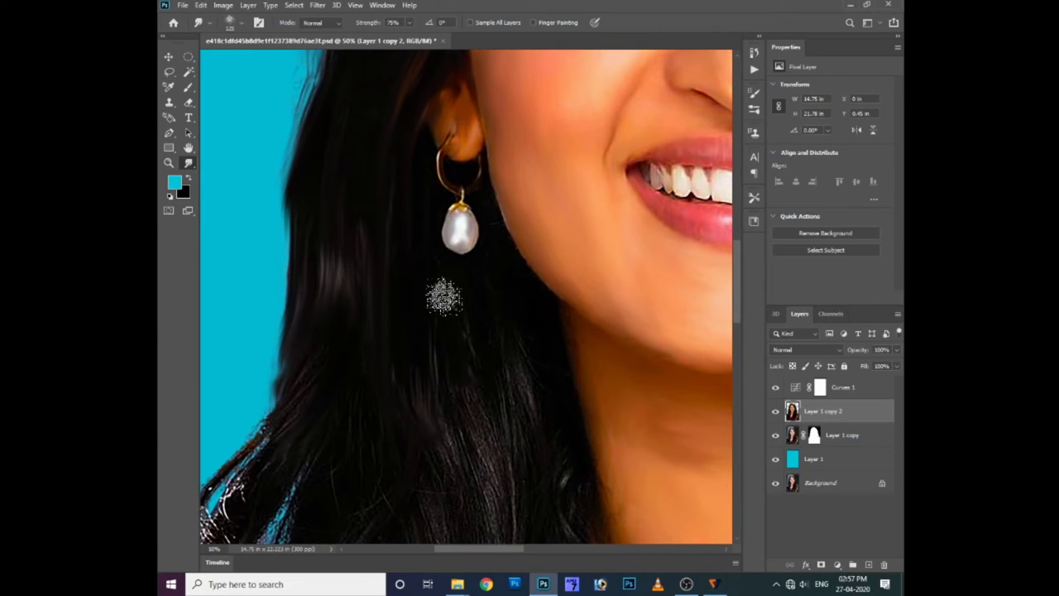
scroll(496, 362, right, 1)
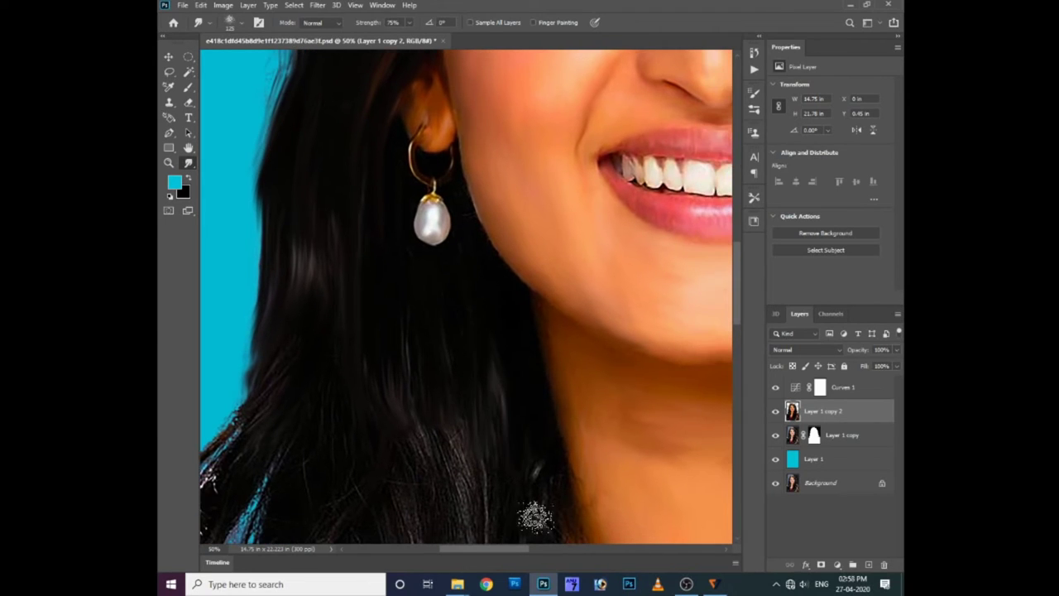
scroll(534, 366, down, 2)
scroll(524, 350, down, 3)
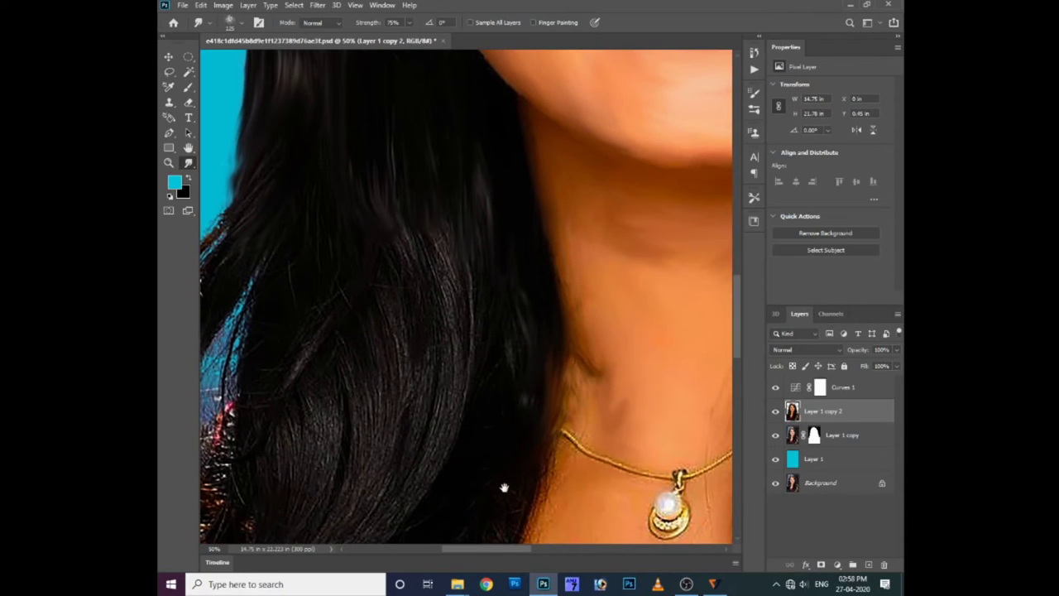
- Smudge the stray hair strands by the necklace and along the neck into the skin
drag(562, 315, 549, 451)
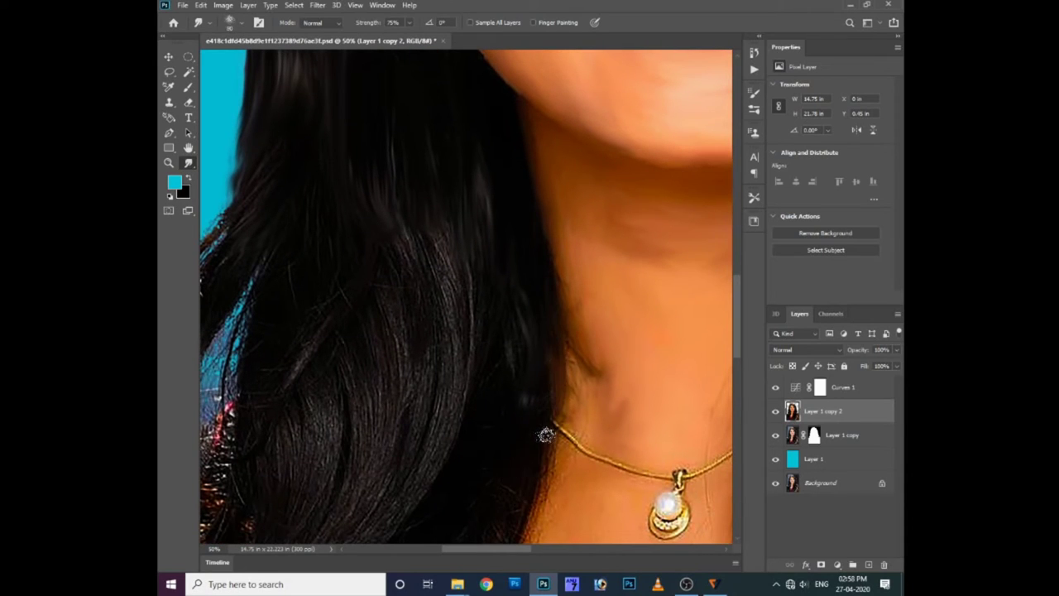
scroll(550, 411, down, 2)
scroll(544, 320, down, 2)
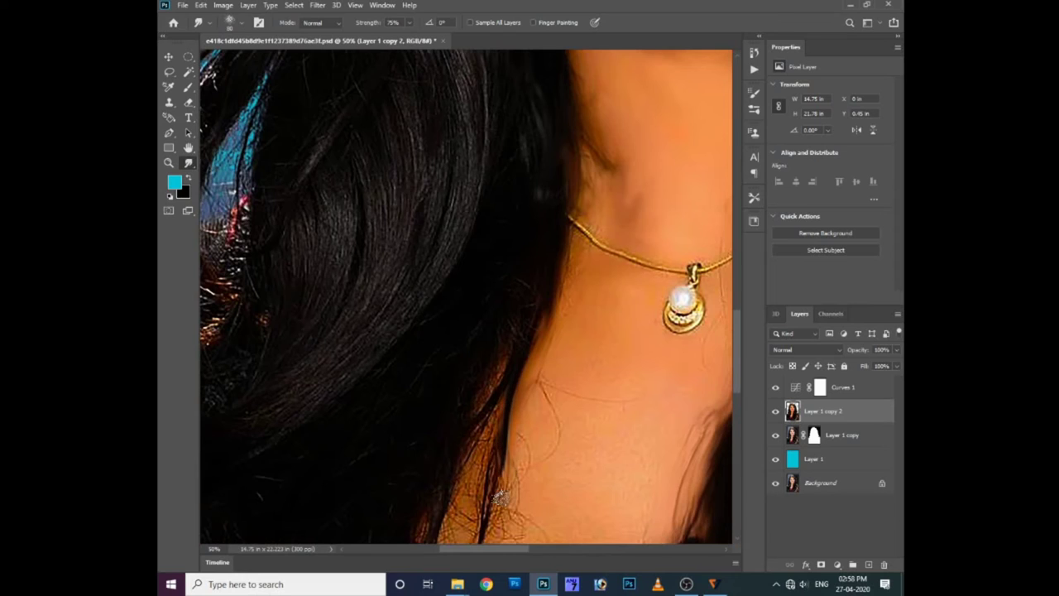
scroll(515, 307, down, 3)
drag(515, 307, 527, 275)
drag(540, 321, 522, 374)
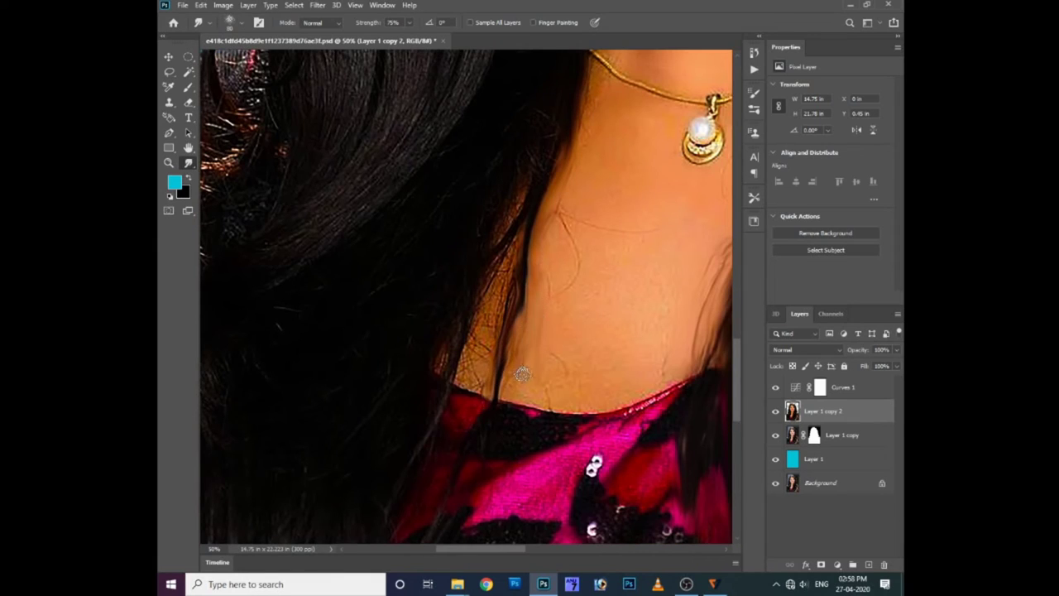
drag(551, 245, 632, 262)
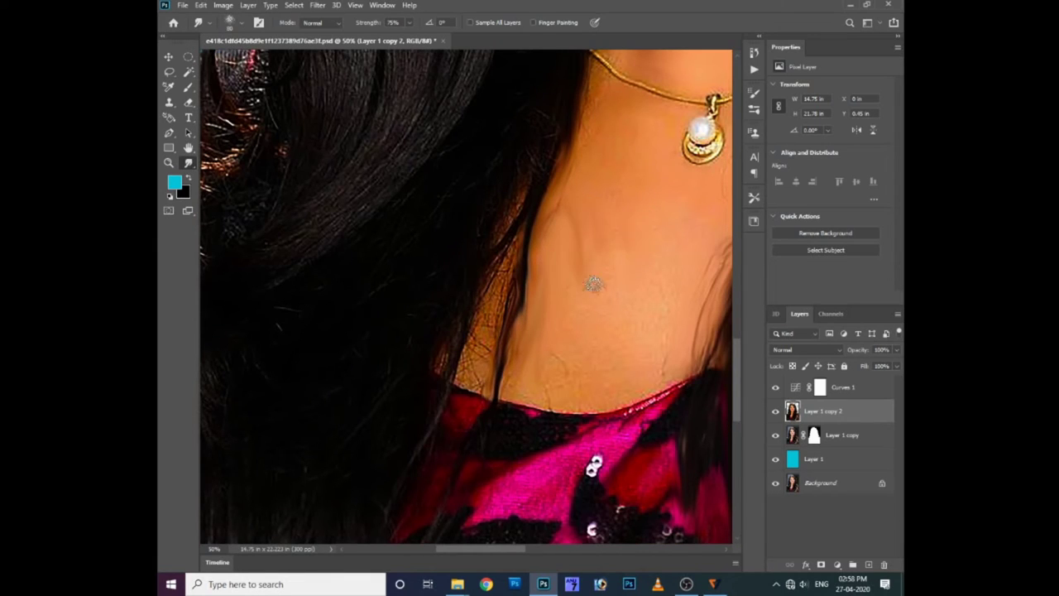
mouse_move(508, 238)
mouse_down()
mouse_move(494, 323)
mouse_move(480, 338)
mouse_move(487, 351)
mouse_up()
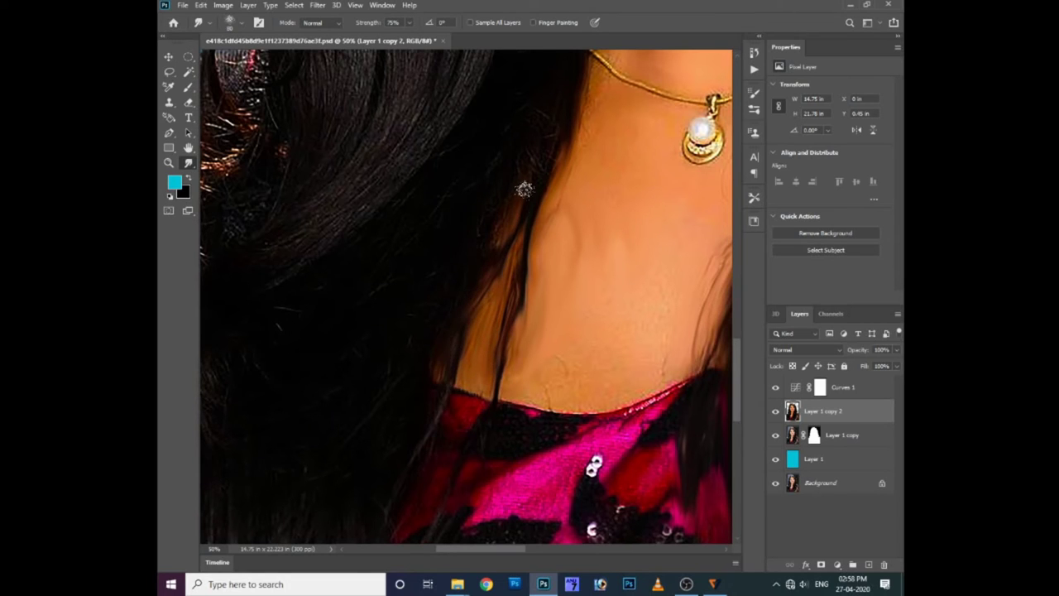
- Smooth the flyaway strands along the left hair edge
scroll(513, 199, down, 2)
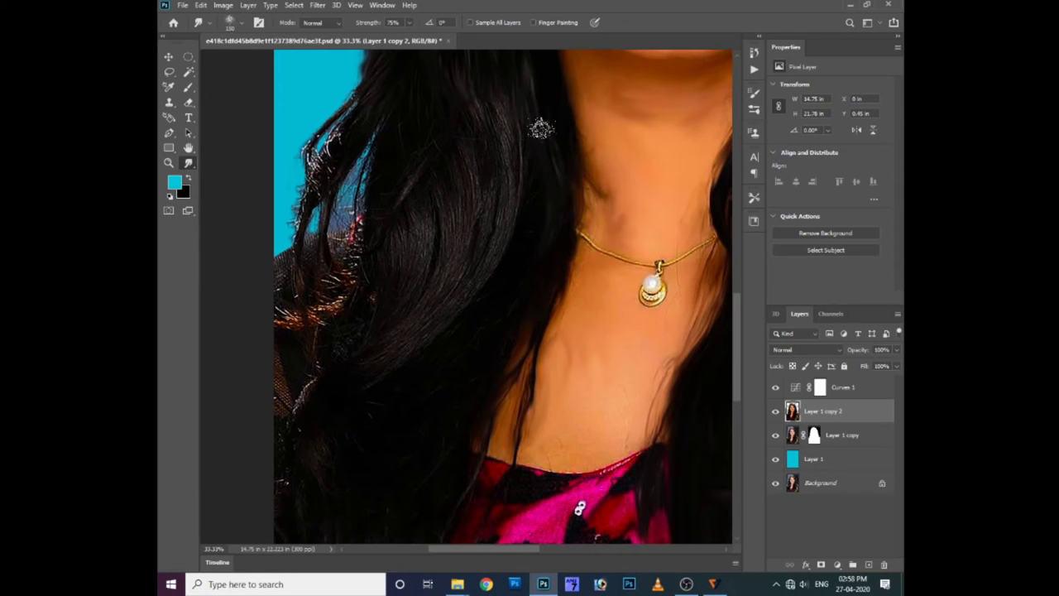
scroll(541, 145, up, 4)
scroll(511, 300, down, 2)
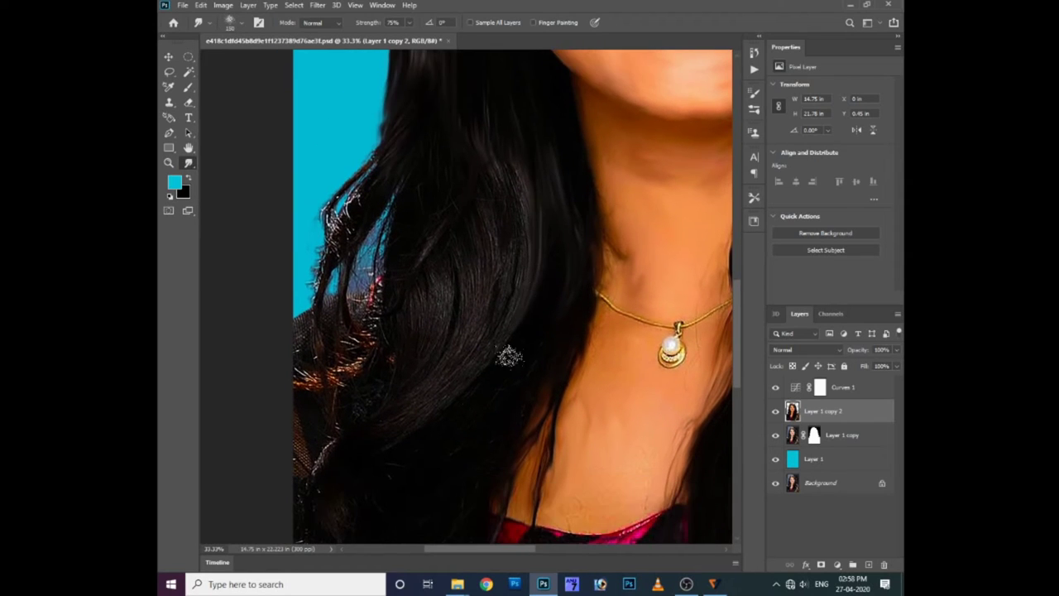
scroll(509, 356, down, 3)
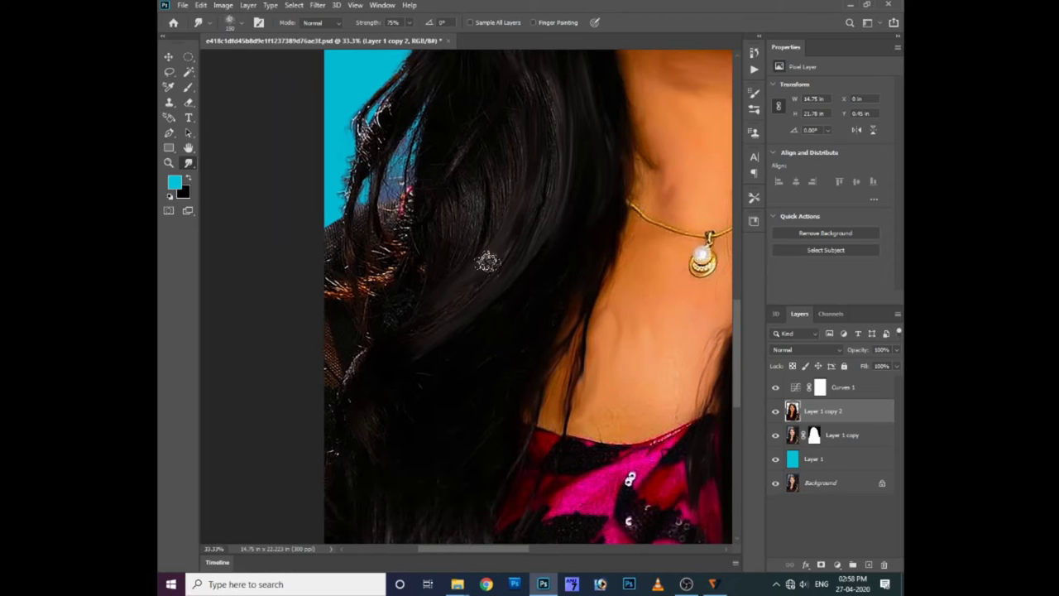
scroll(428, 300, up, 5)
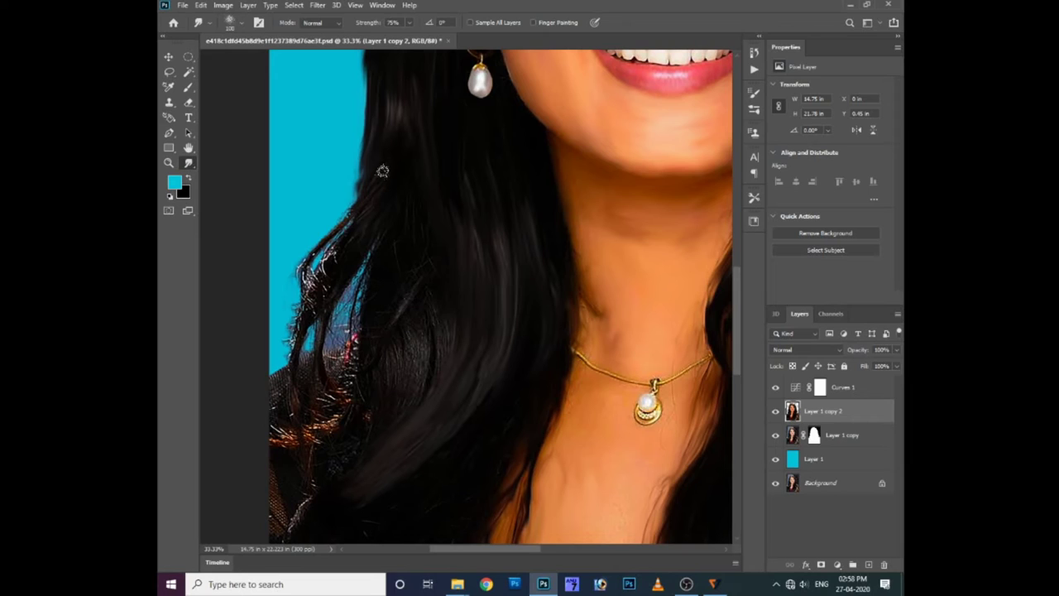
mouse_move(302, 286)
mouse_down()
mouse_move(347, 225)
mouse_move(311, 308)
mouse_up()
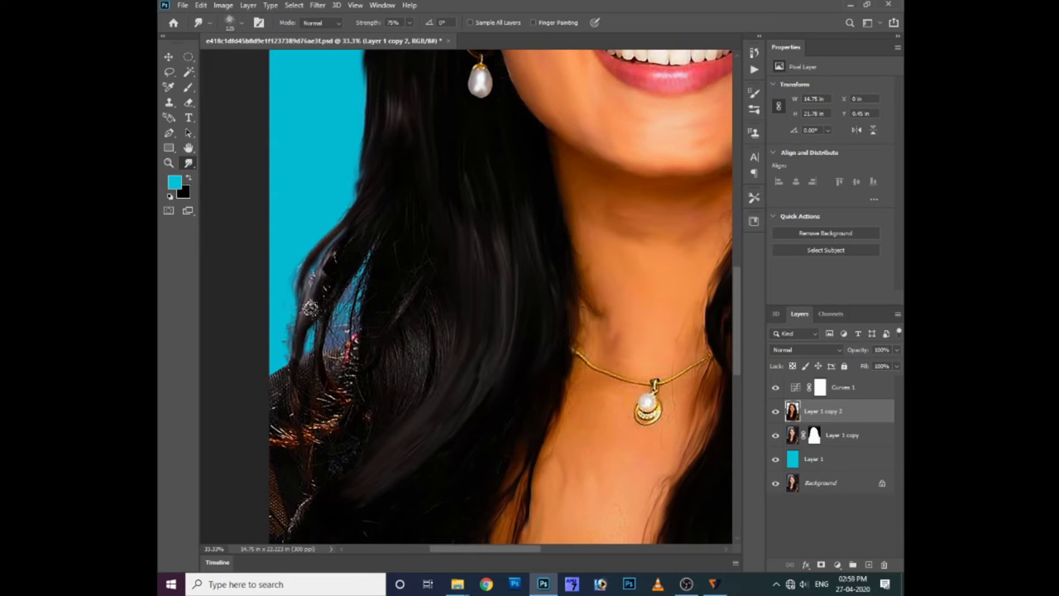
mouse_move(301, 261)
mouse_down()
mouse_move(337, 276)
mouse_move(382, 226)
mouse_up()
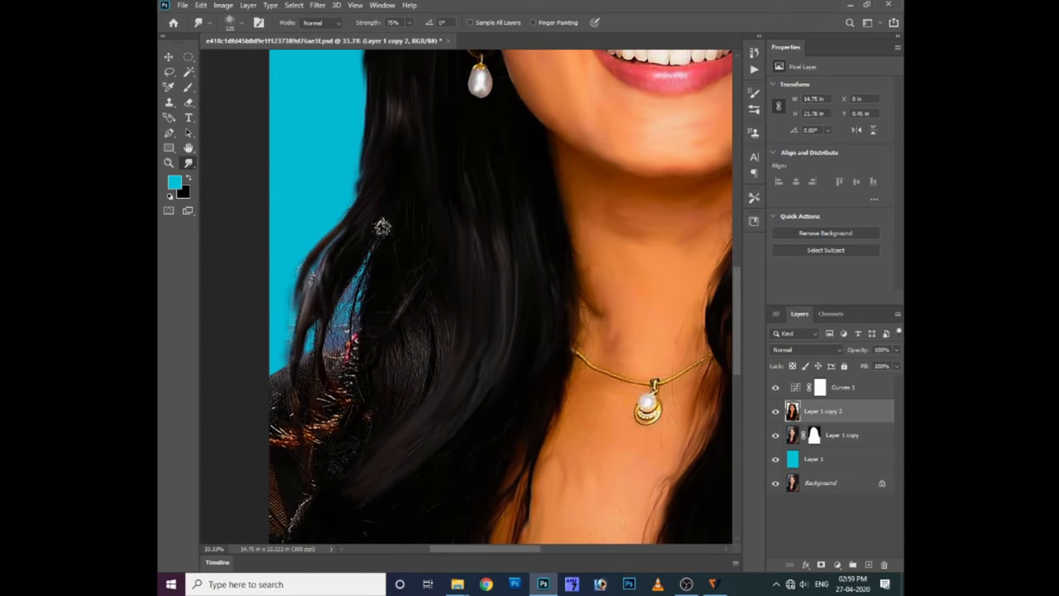
- Hide the Layer 1 copy layer and sweep the lower-left hair strands into smooth strokes
click(775, 435)
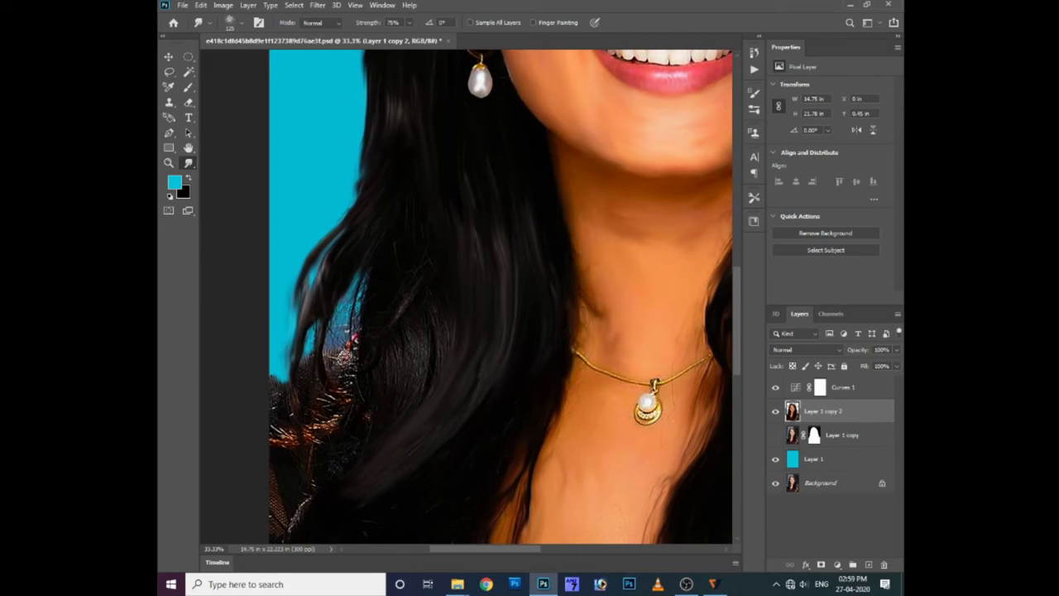
mouse_move(352, 339)
mouse_down()
mouse_move(377, 265)
mouse_move(335, 430)
mouse_up()
drag(306, 315, 300, 446)
drag(339, 418, 387, 333)
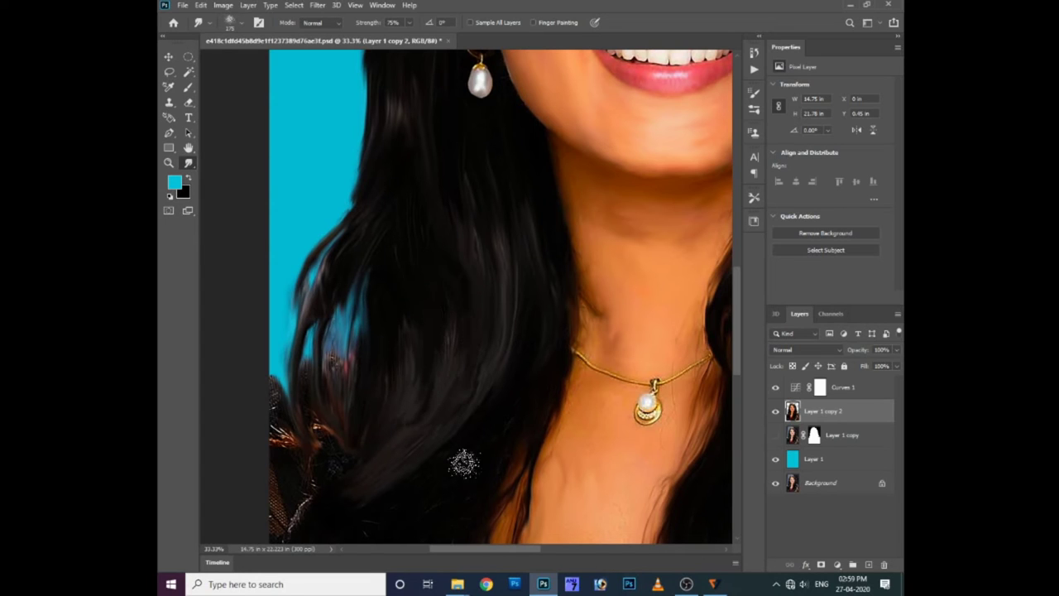
- Smear the left hair edge and its lower part beside the shoulder and pink top
drag(464, 465, 551, 230)
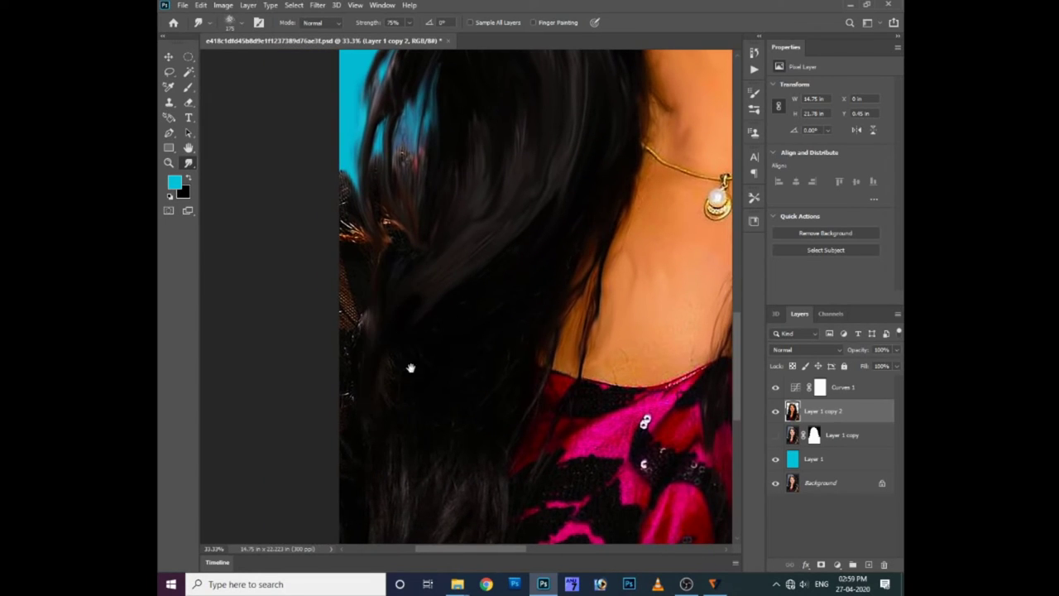
drag(409, 367, 414, 343)
scroll(489, 342, down, 3)
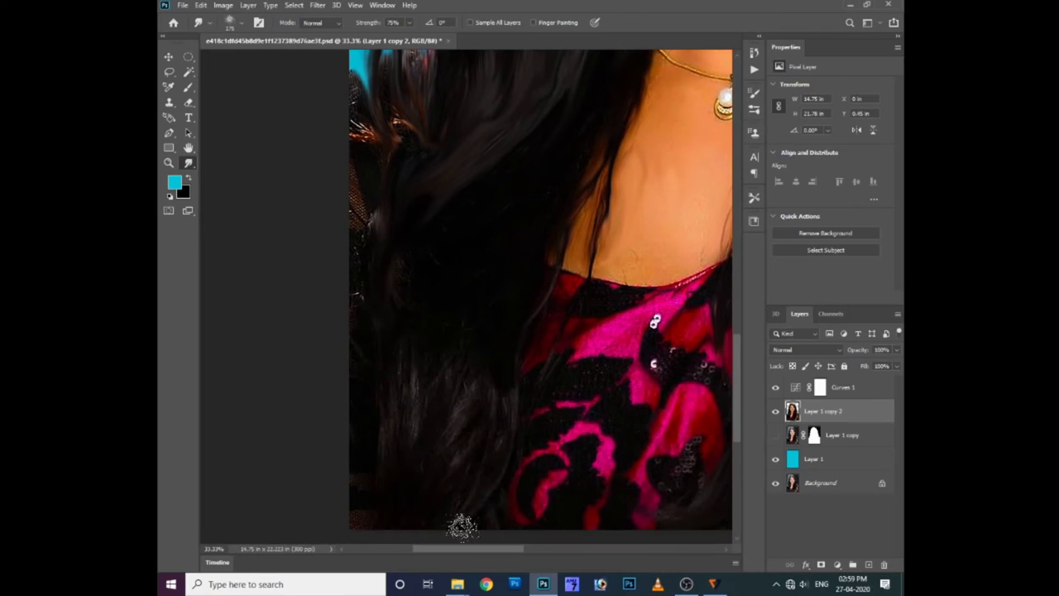
drag(442, 343, 382, 433)
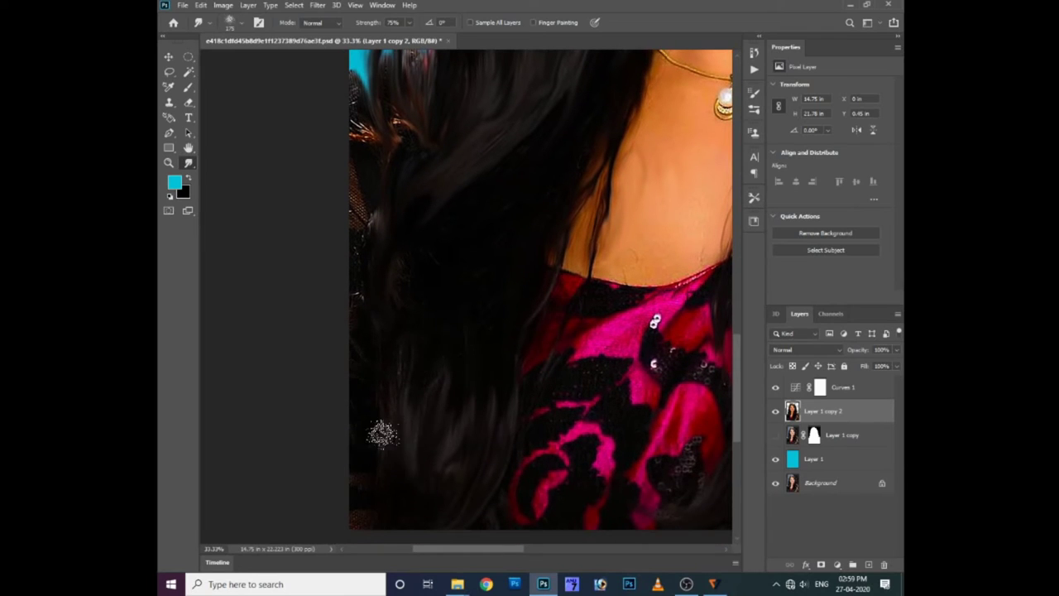
drag(421, 383, 364, 256)
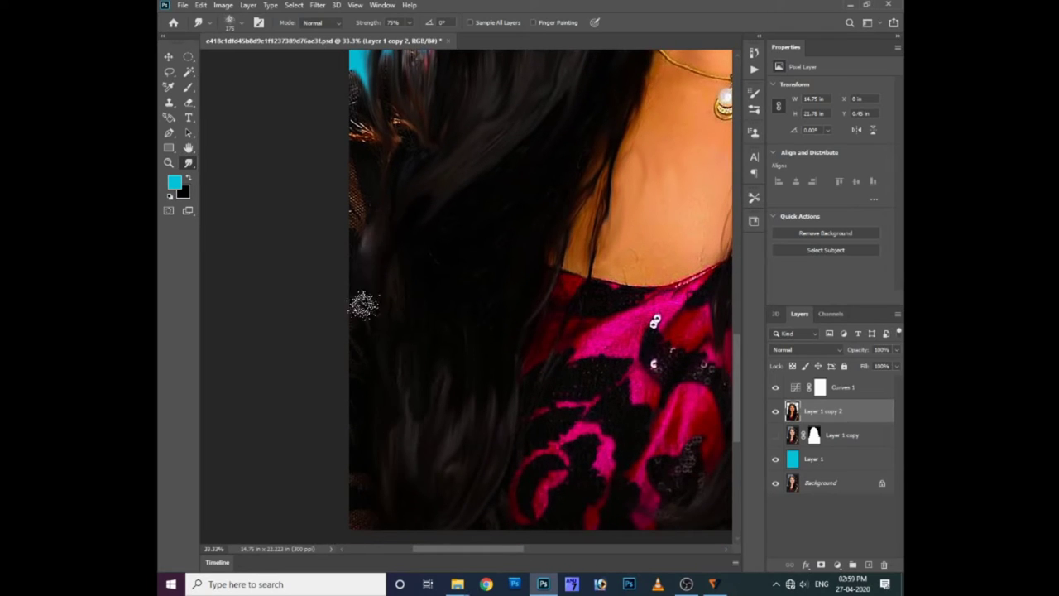
drag(363, 306, 466, 453)
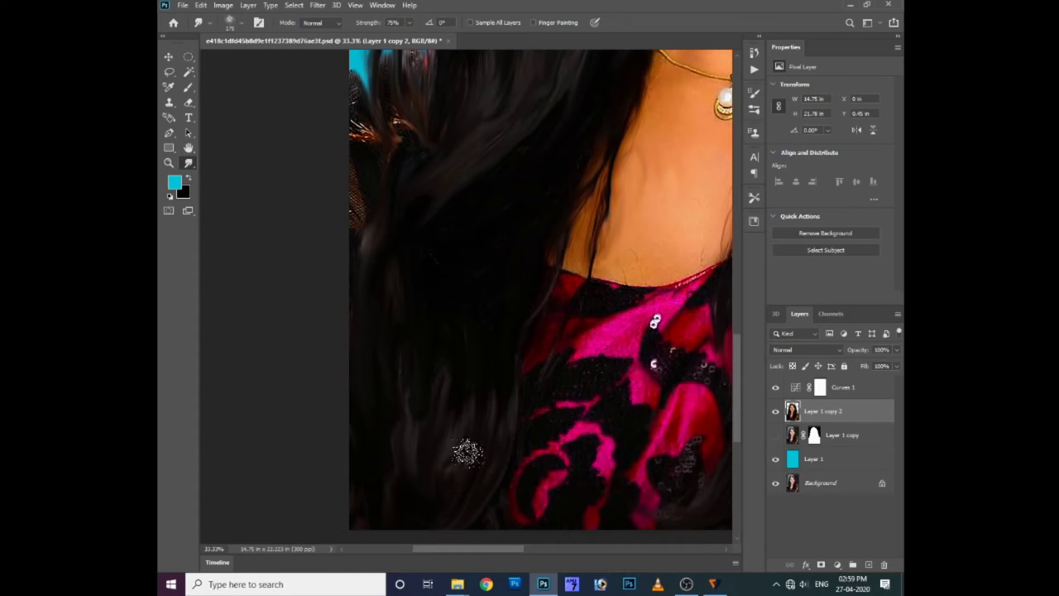
- Smudge the blue gaps in the hair above the shoulder into the dark strands
scroll(461, 307, up, 5)
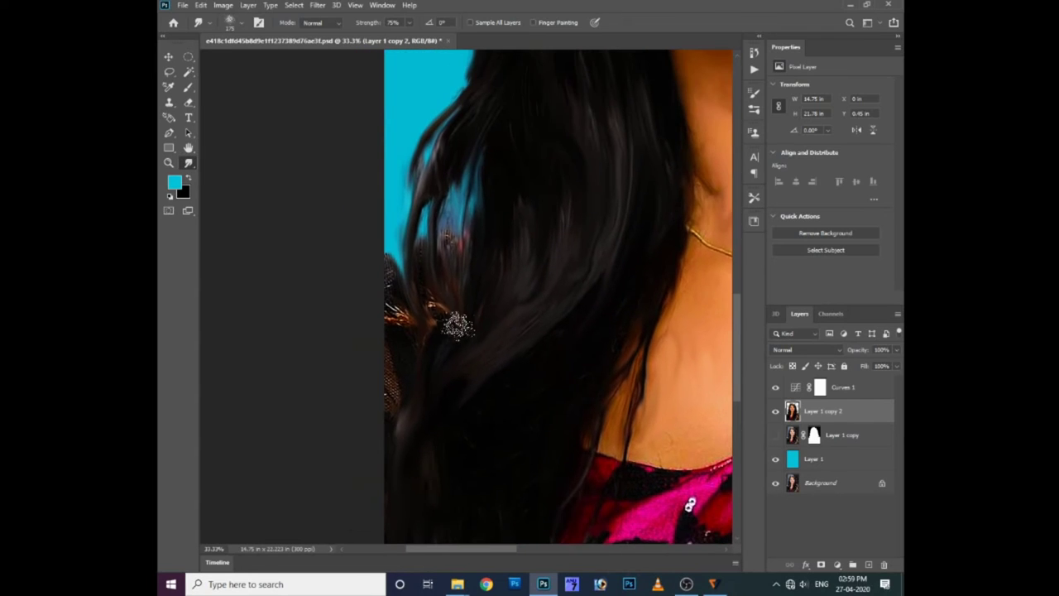
drag(457, 325, 488, 120)
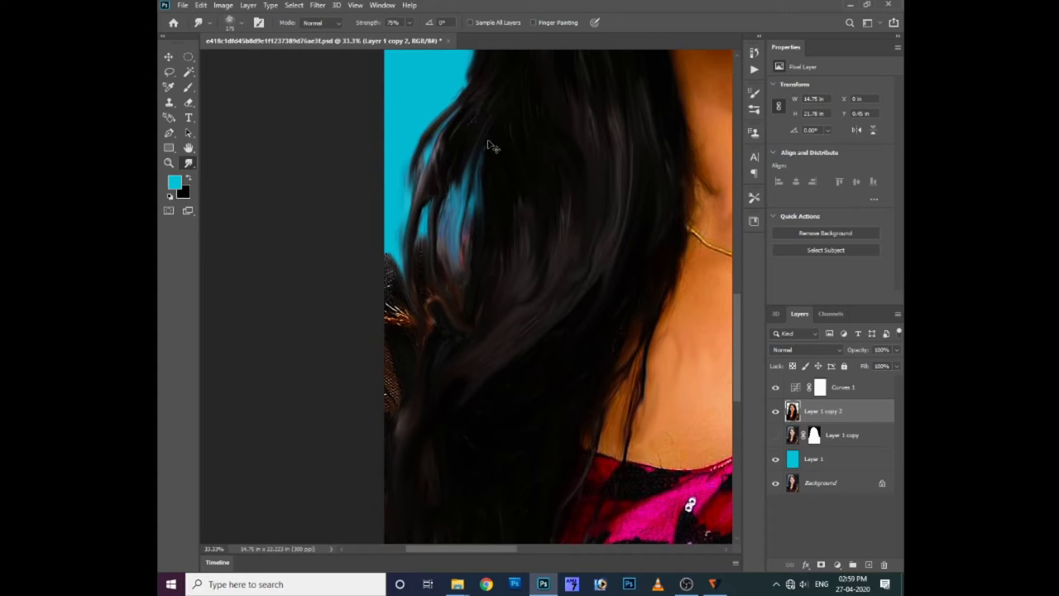
drag(472, 265, 473, 147)
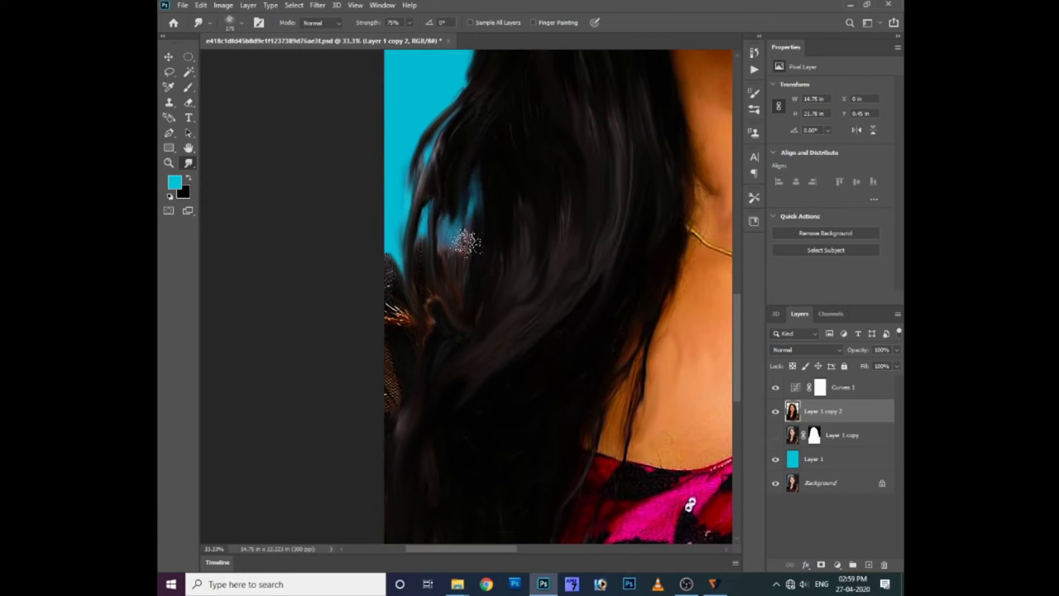
drag(454, 194, 461, 296)
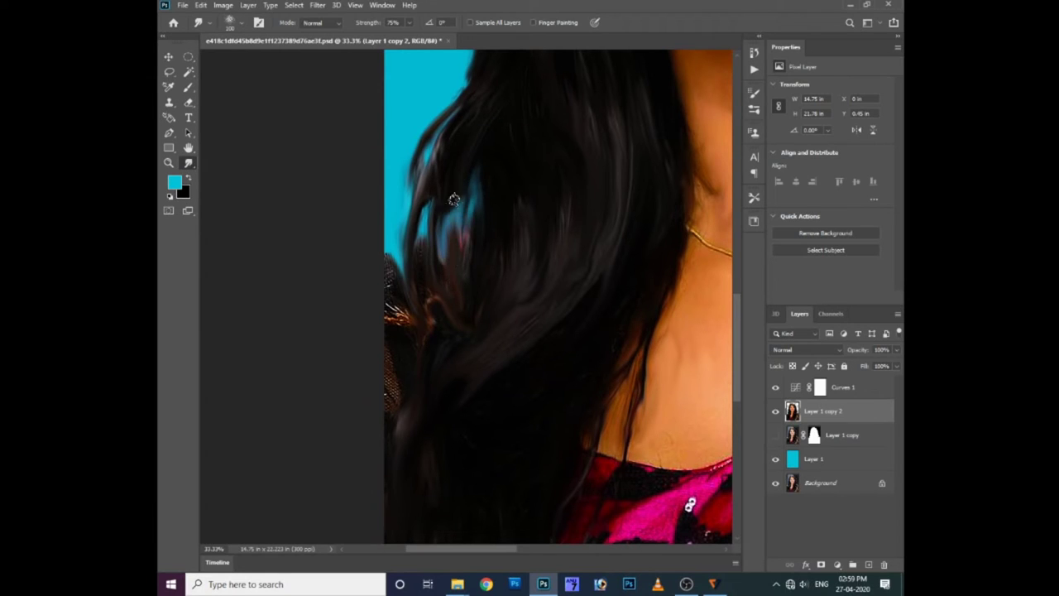
drag(453, 200, 475, 274)
drag(489, 146, 453, 301)
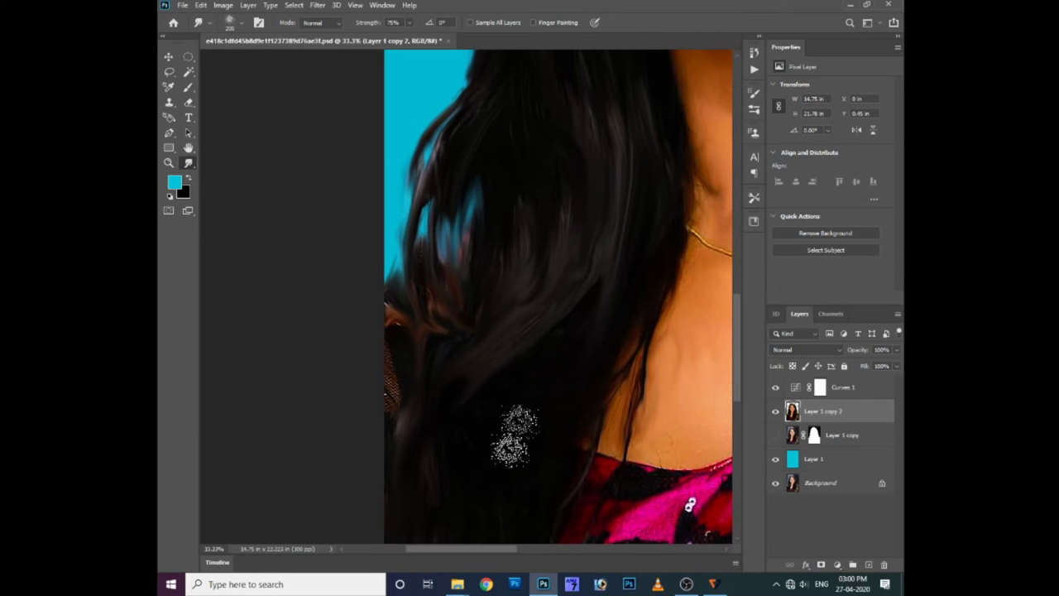
- Move the view back up toward the face
drag(513, 435, 532, 351)
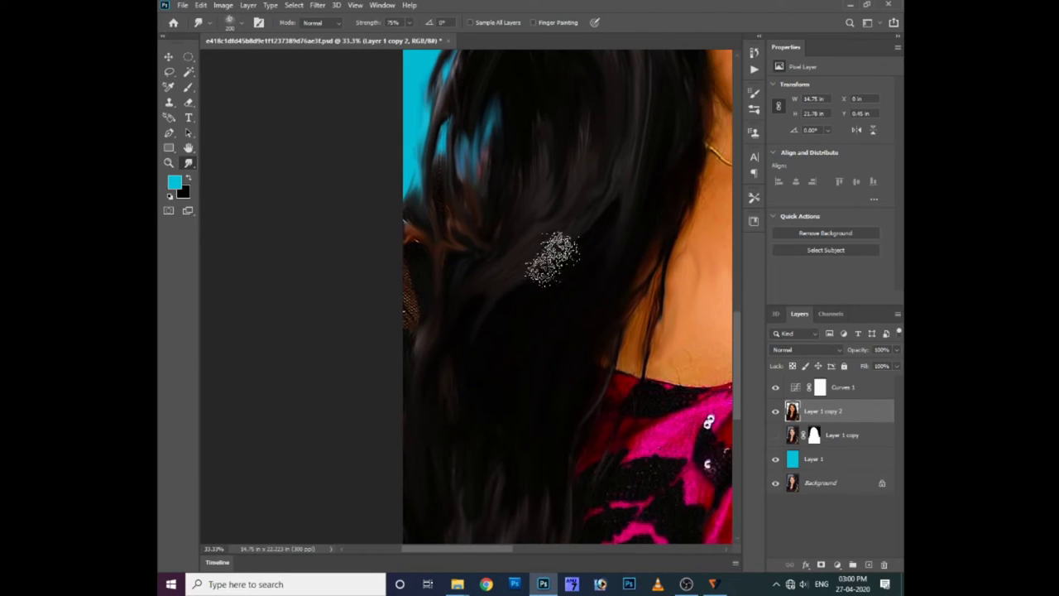
scroll(552, 258, up, 5)
scroll(513, 255, right, 2)
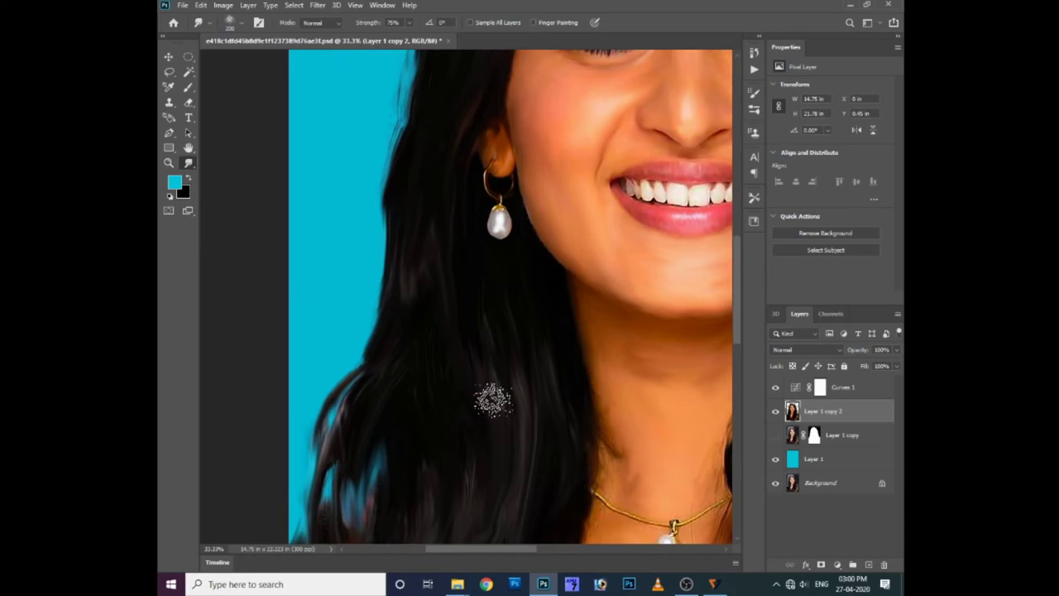
scroll(493, 401, up, 2)
scroll(416, 333, up, 3)
scroll(416, 334, right, 1)
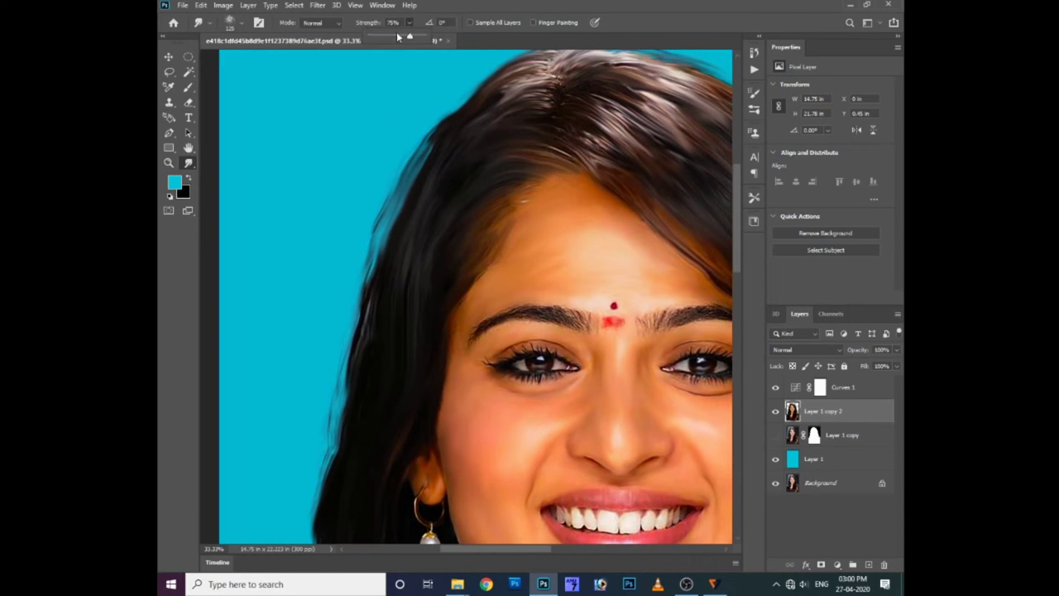
- Lower Smudge strength from 75% to 49% and view the necklace at 50% zoom
drag(396, 36, 395, 37)
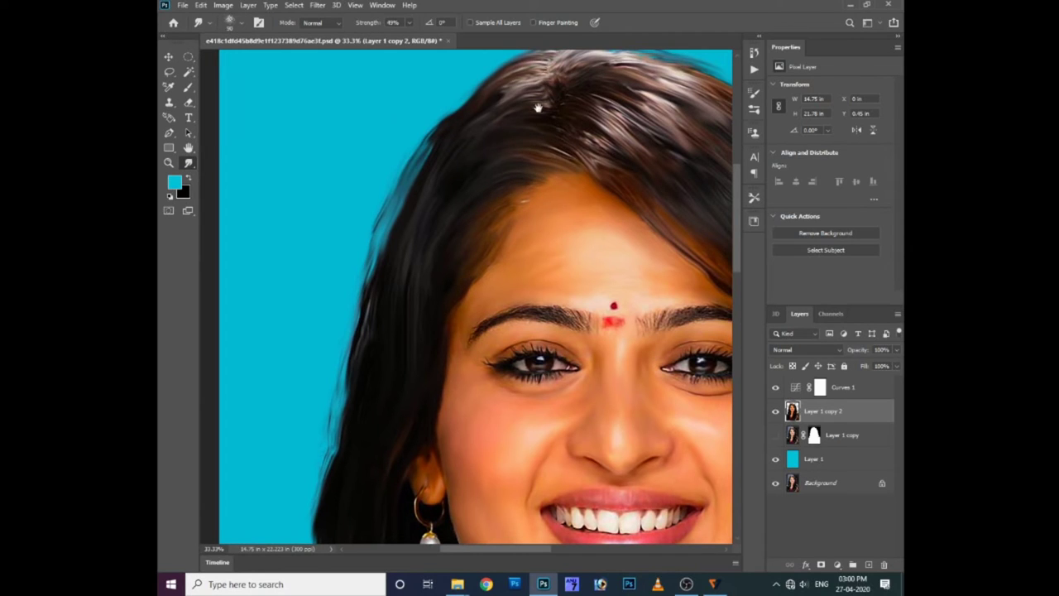
scroll(538, 108, up, 2)
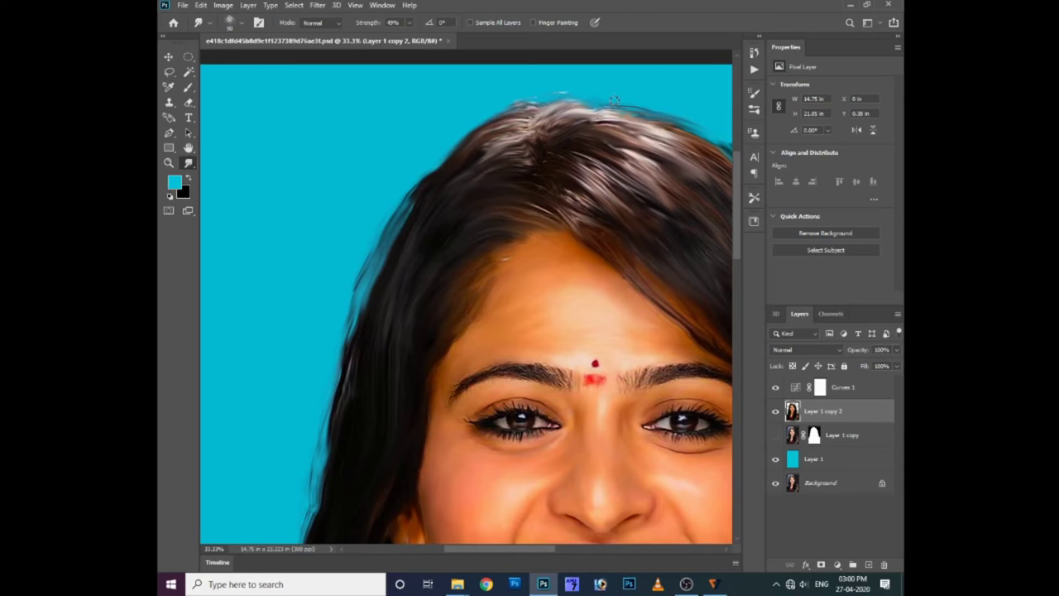
drag(604, 172, 523, 129)
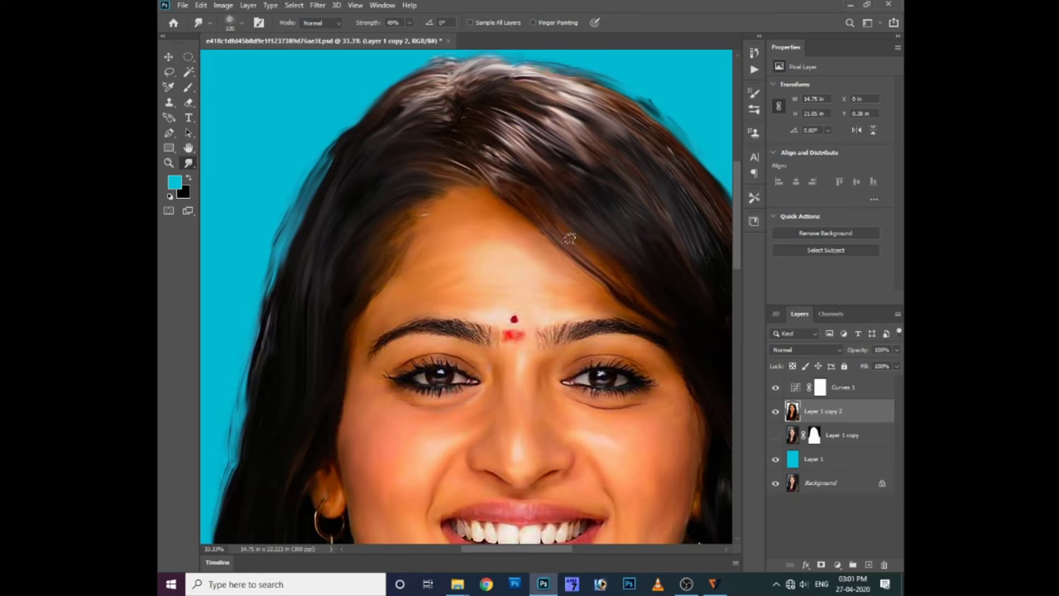
scroll(395, 248, down, 1)
scroll(386, 260, down, 1)
scroll(373, 307, down, 2)
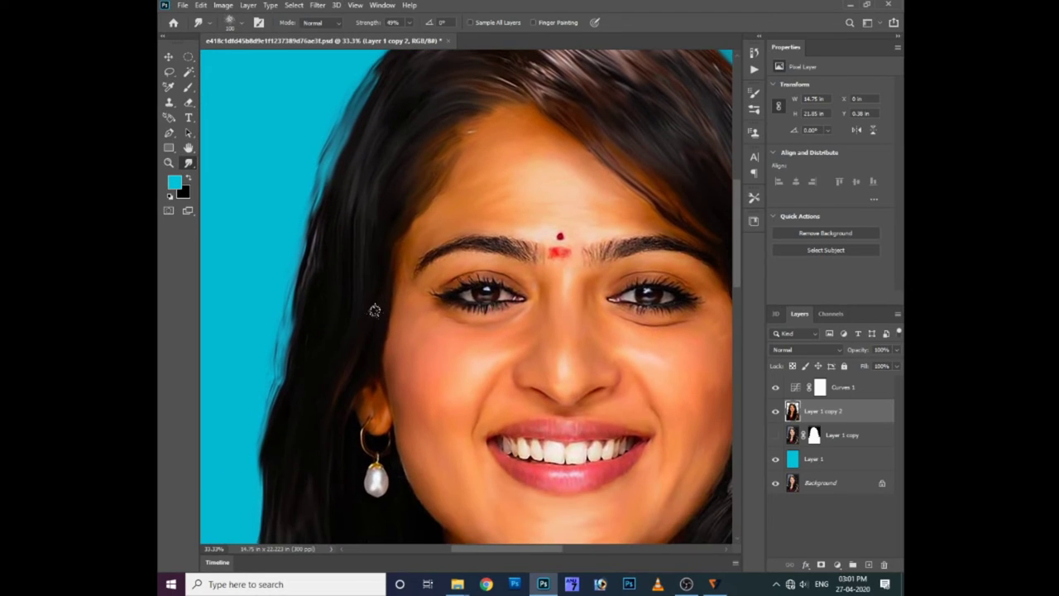
scroll(383, 312, down, 1)
scroll(419, 319, down, 2)
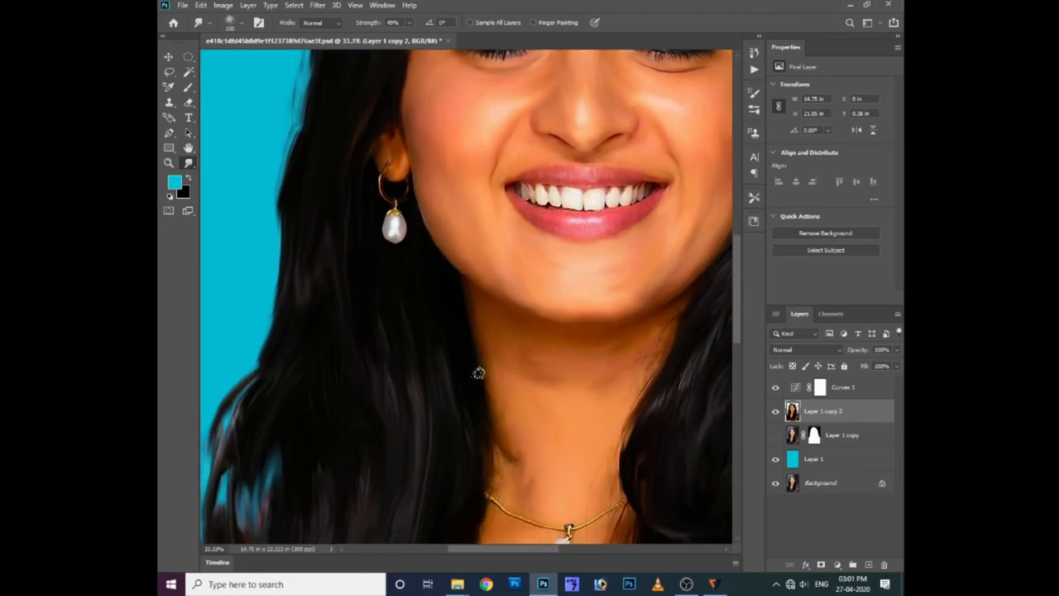
scroll(498, 415, down, 1)
scroll(482, 343, down, 1)
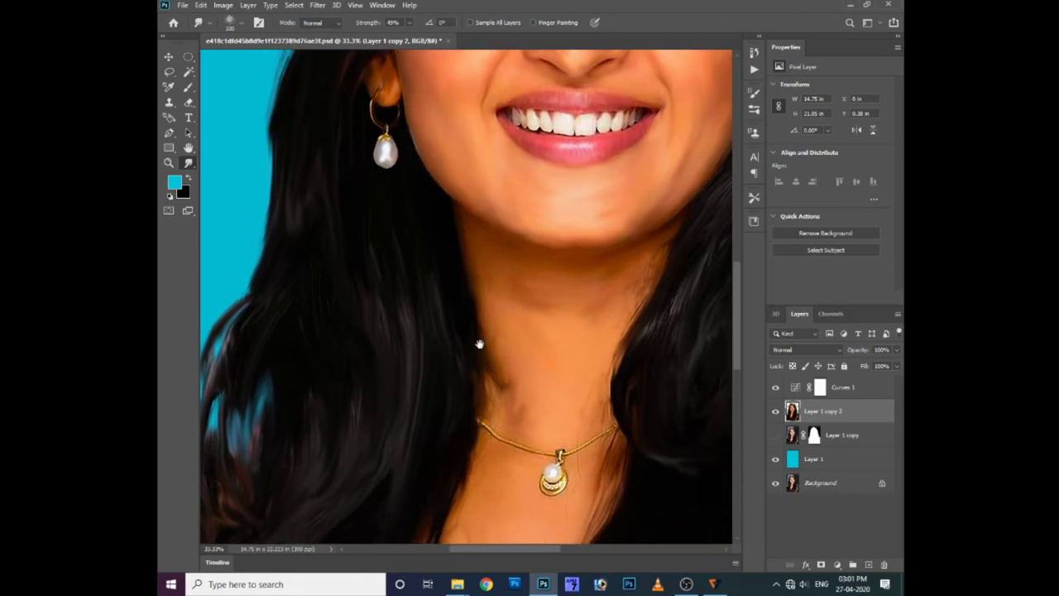
alt+scroll(482, 344, up, 1)
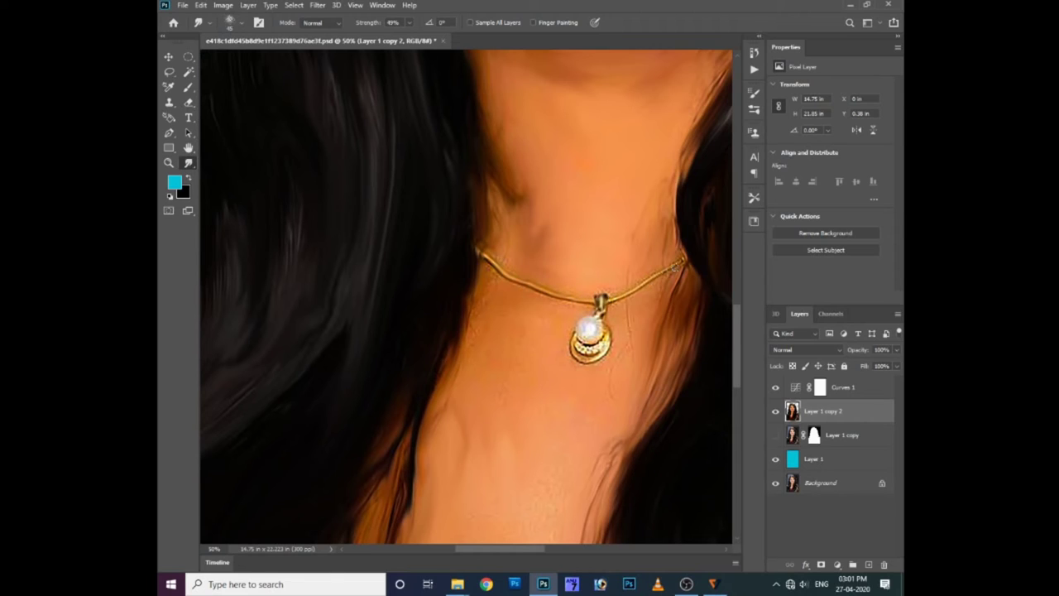
- Give the smudge brush a textured bristle tip with 24% spacing in Brush Settings
right_click(629, 281)
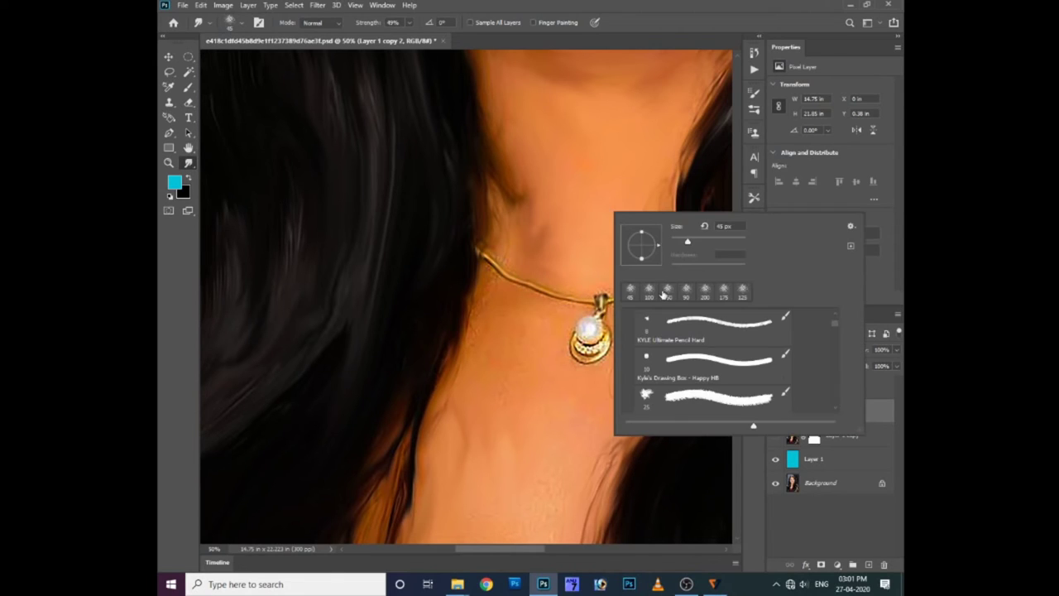
click(753, 97)
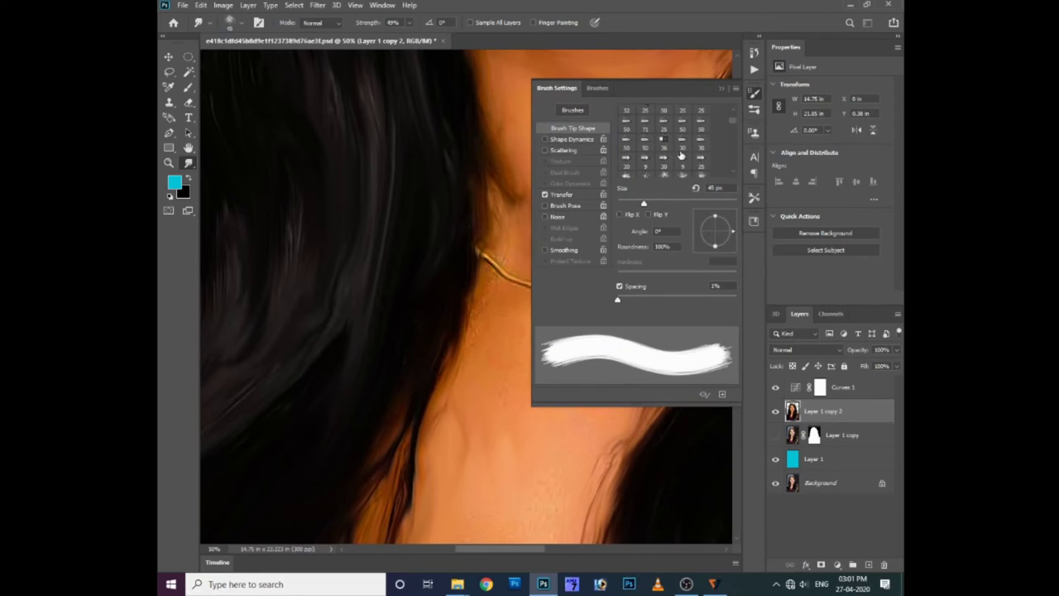
scroll(694, 157, down, 2)
scroll(695, 156, down, 2)
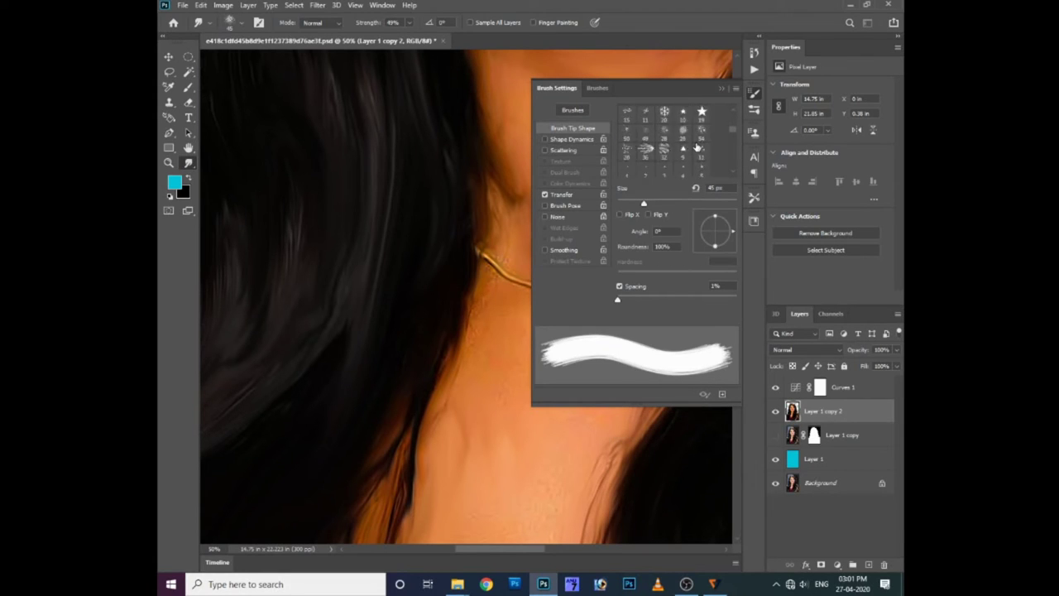
scroll(696, 154, down, 2)
scroll(698, 150, down, 2)
scroll(696, 151, down, 2)
scroll(690, 148, down, 2)
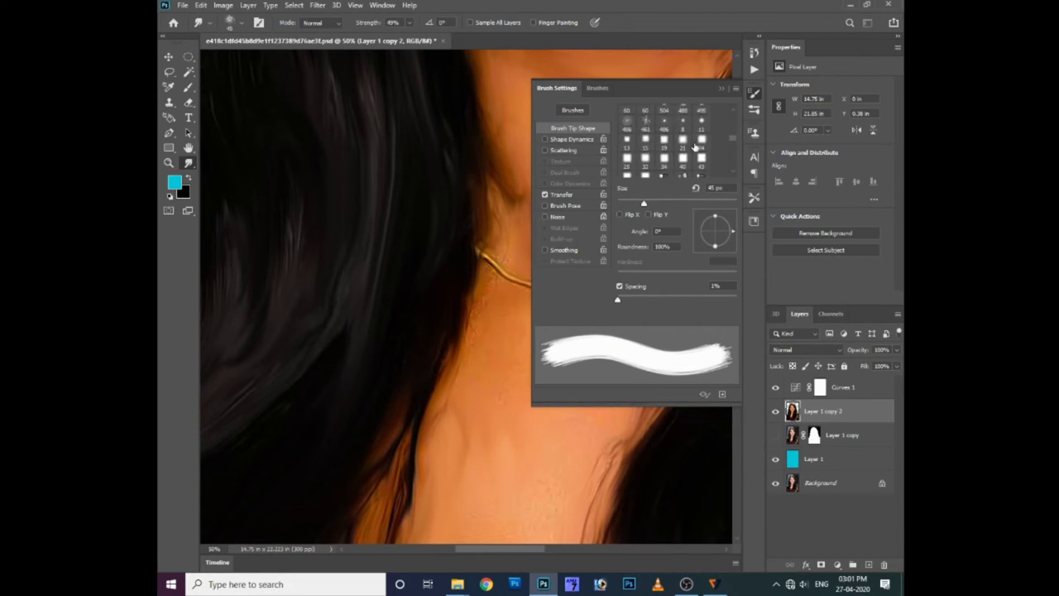
scroll(684, 145, down, 2)
scroll(679, 141, down, 2)
scroll(677, 142, down, 2)
click(686, 160)
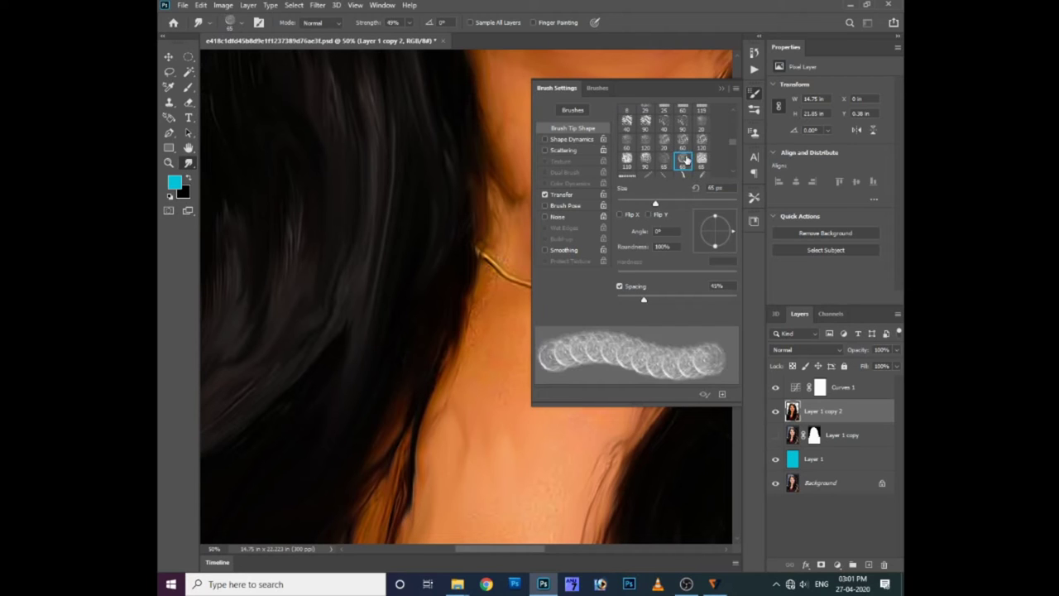
click(634, 301)
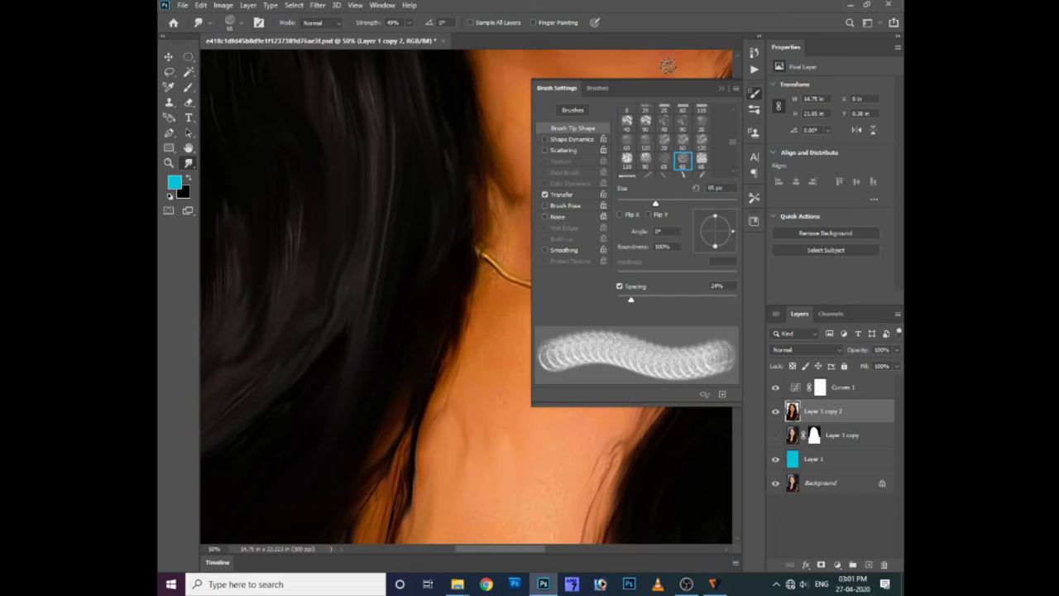
click(720, 88)
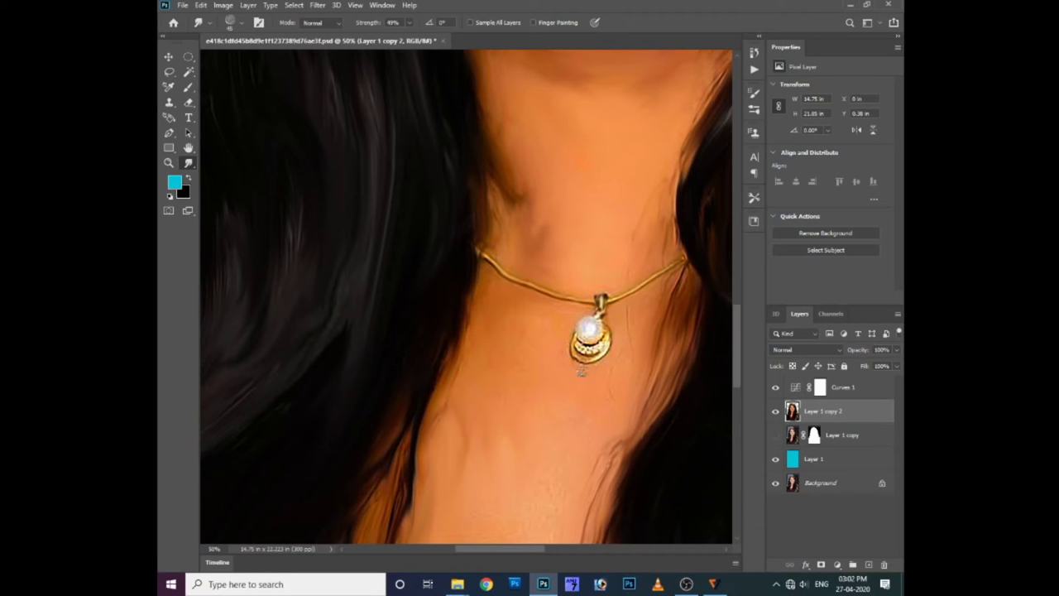
- At 50% zoom on the pink top, smear its dark sequined pattern across the neckline
key(ctrl+plus)
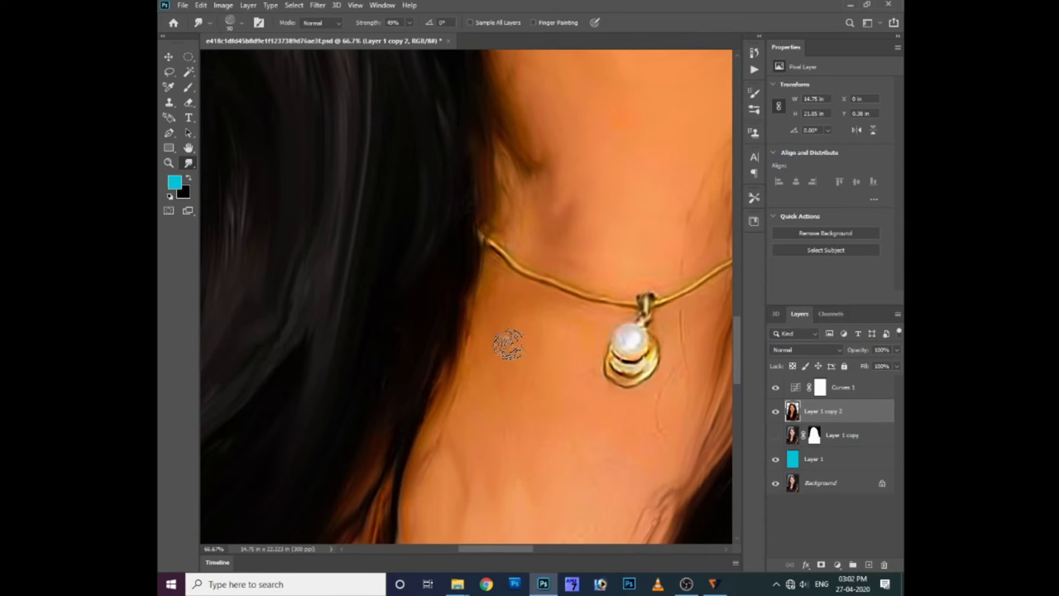
scroll(489, 452, down, 2)
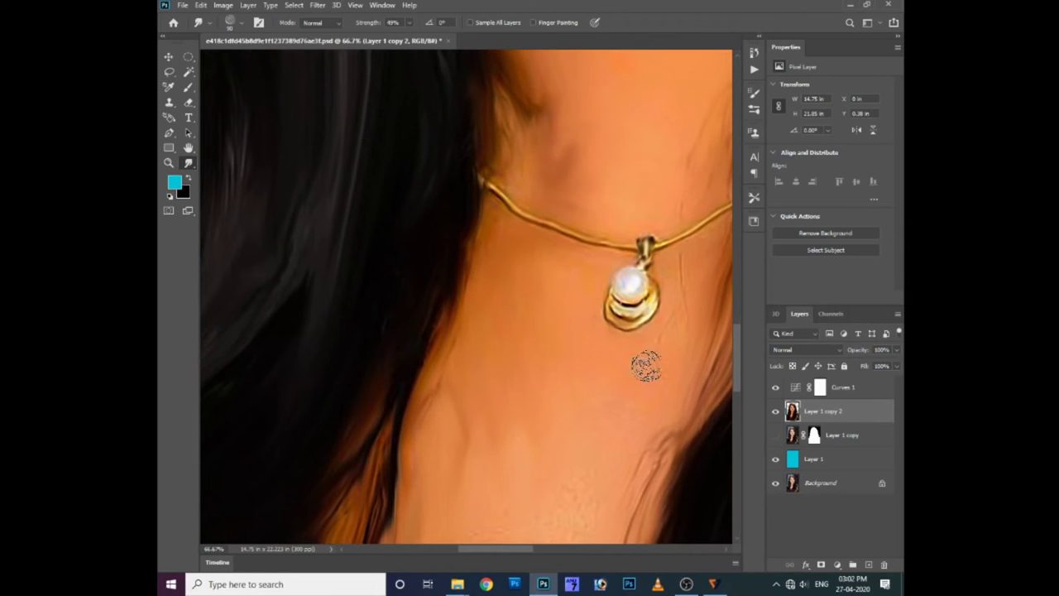
scroll(657, 331, down, 2)
scroll(609, 414, down, 1)
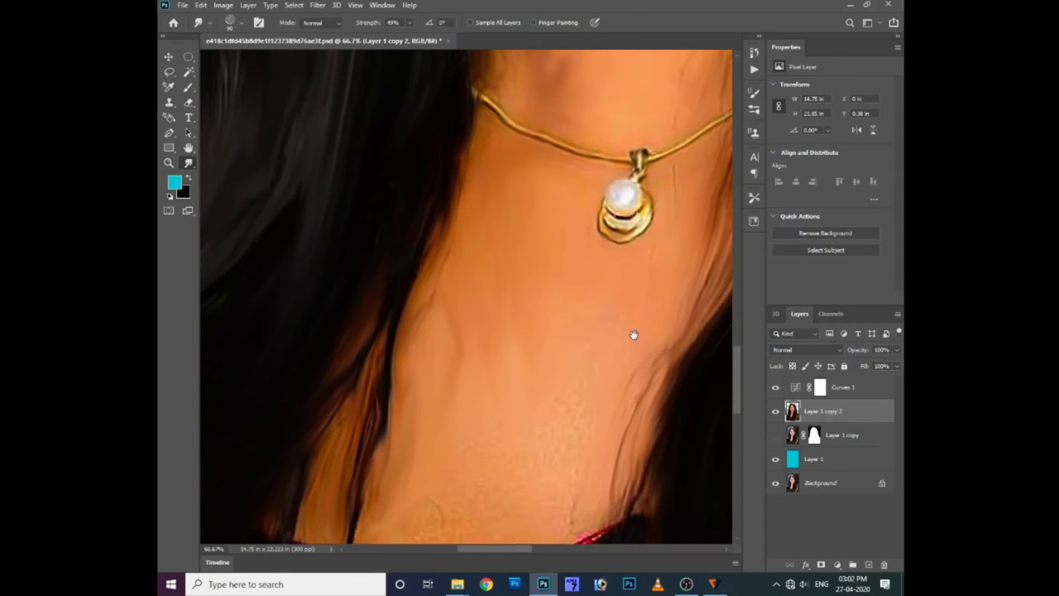
scroll(634, 333, down, 3)
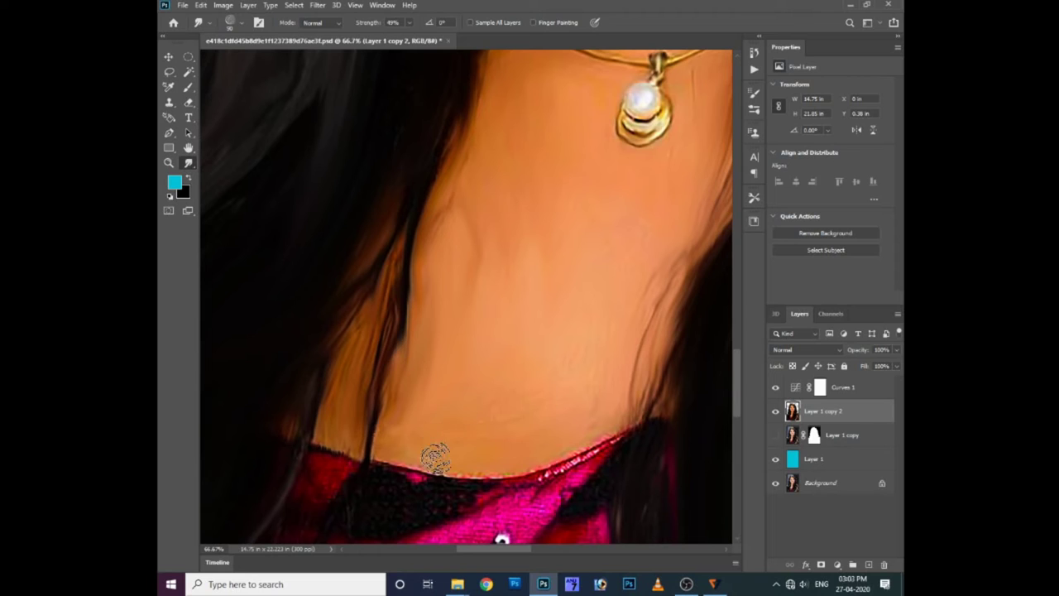
scroll(539, 322, down, 5)
key(ctrl+minus)
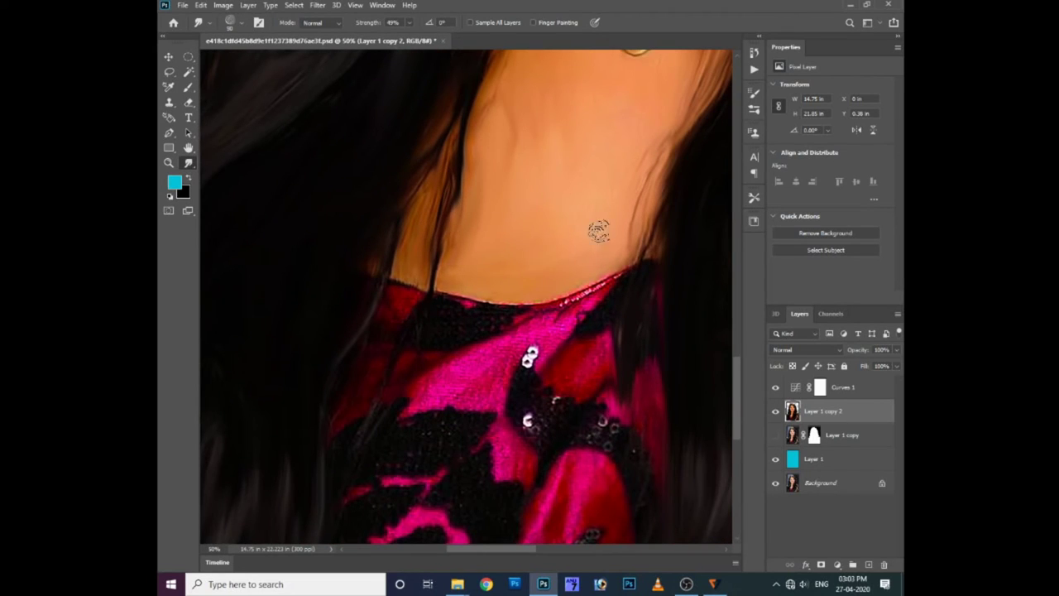
drag(516, 289, 573, 264)
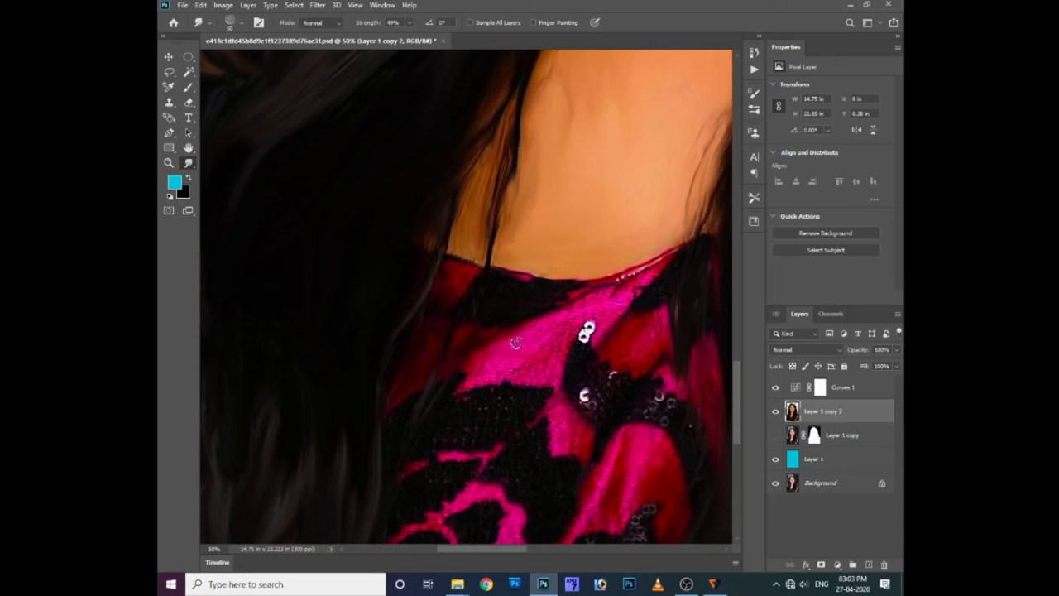
drag(479, 378, 459, 391)
- Switch the smudge brush to a 60 px textured tip in Brush Settings
right_click(533, 343)
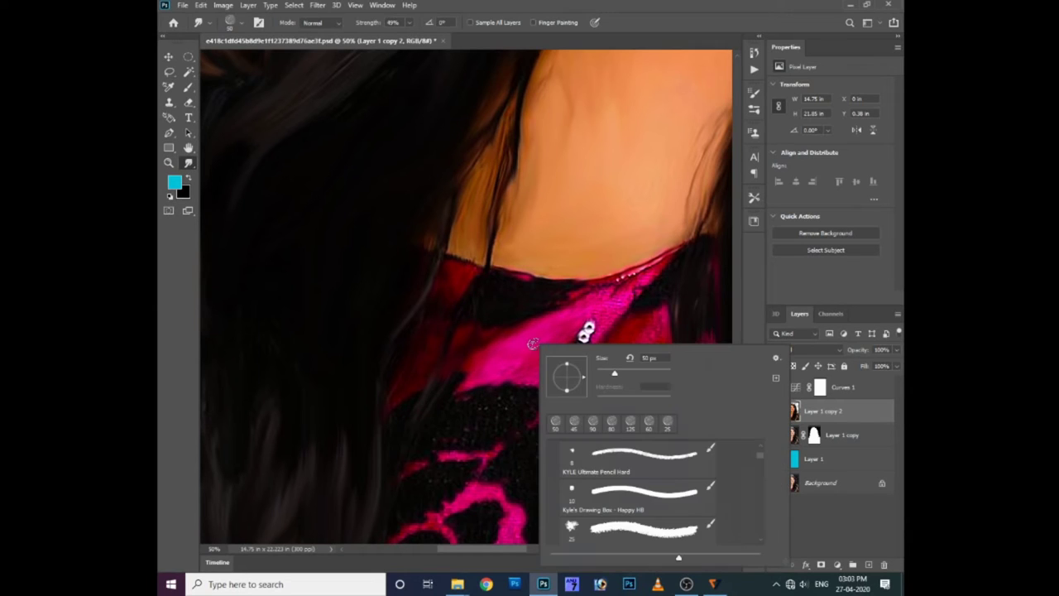
click(754, 89)
scroll(679, 166, up, 2)
scroll(674, 157, up, 2)
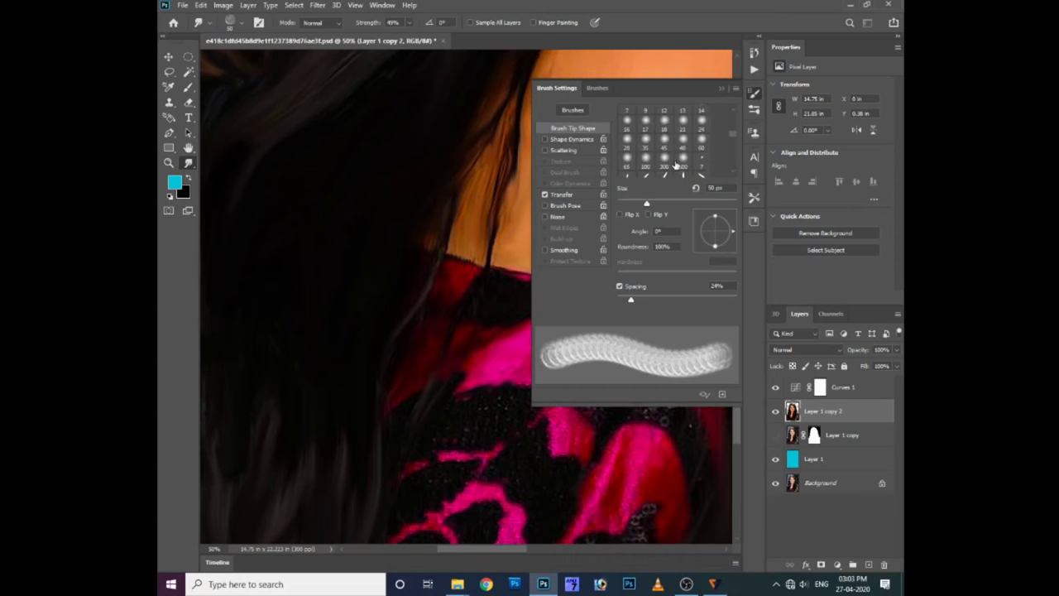
scroll(671, 151, up, 2)
scroll(669, 146, up, 2)
scroll(667, 146, up, 2)
scroll(666, 148, up, 2)
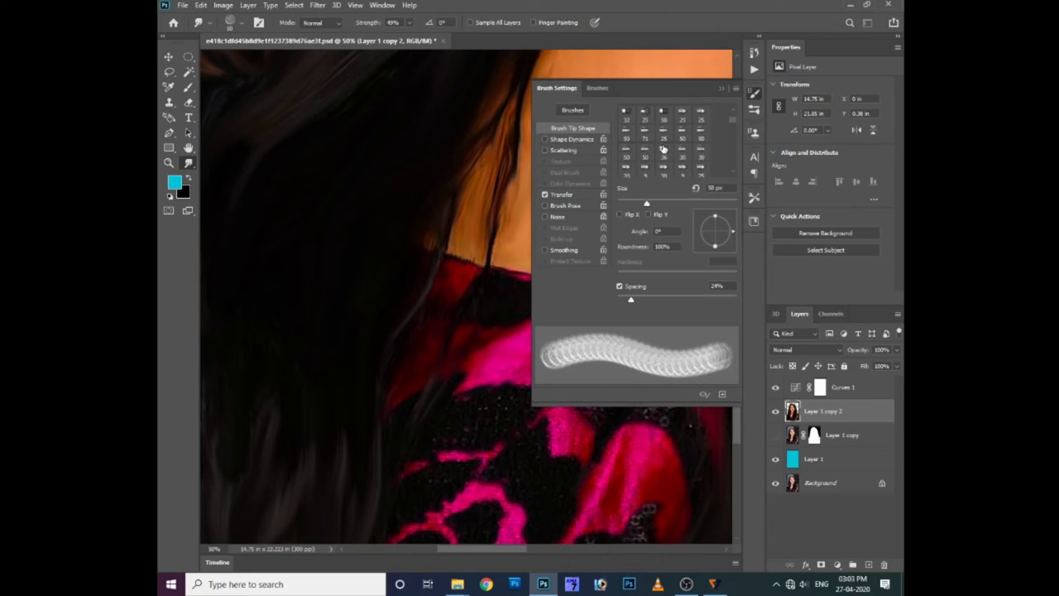
scroll(663, 149, up, 2)
click(645, 130)
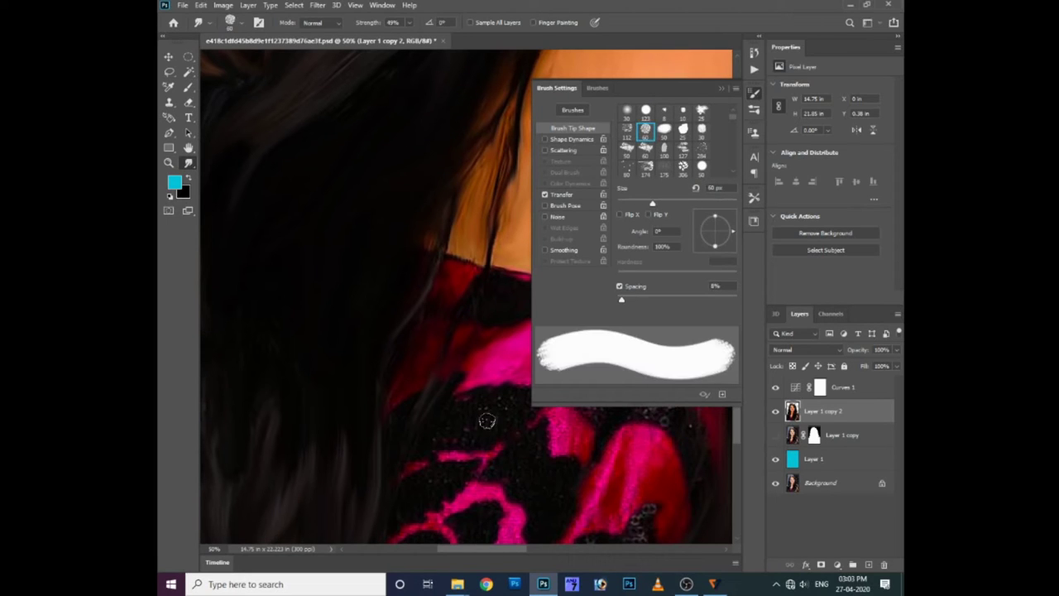
click(722, 88)
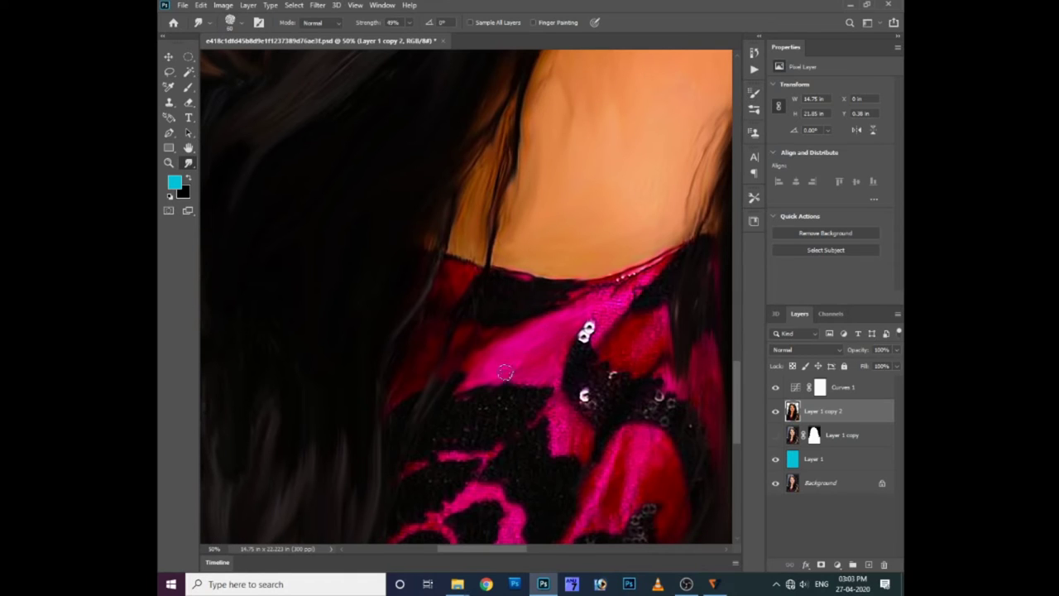
- Widen the brush spacing to about 29% for a beaded stroke
click(753, 93)
drag(622, 300, 634, 301)
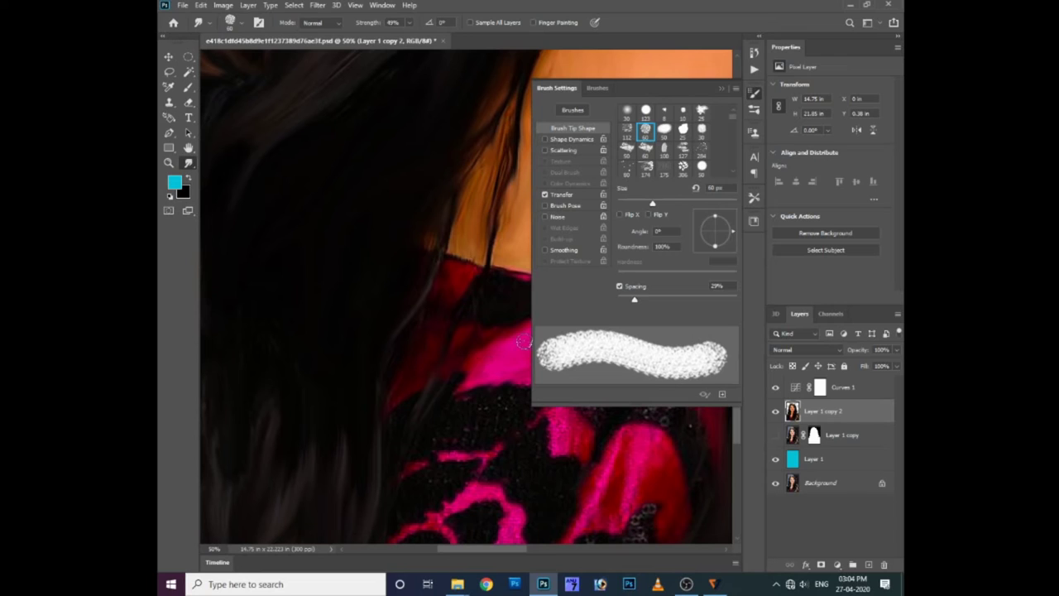
click(723, 88)
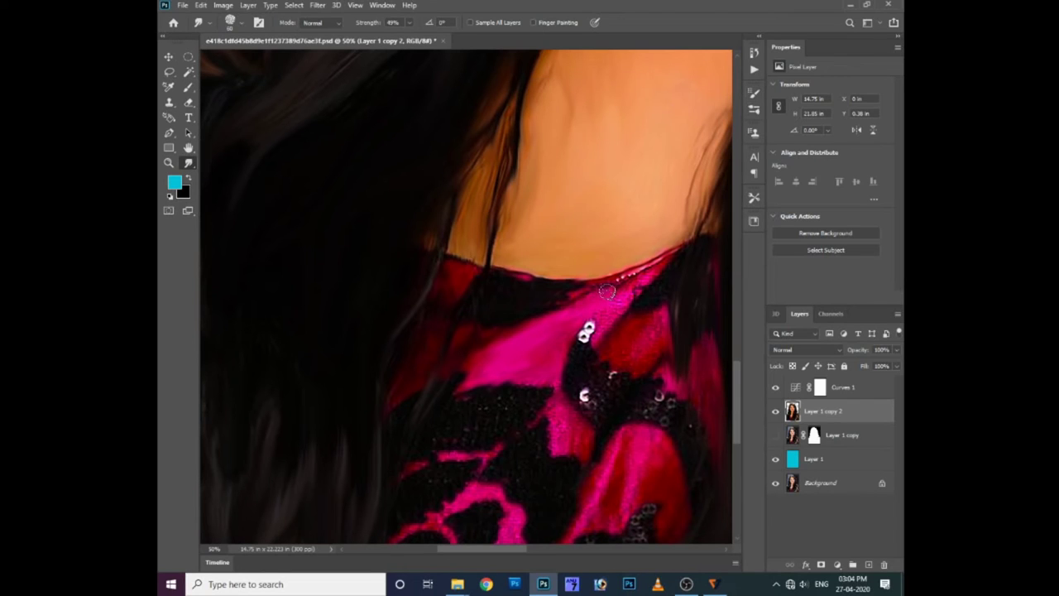
- Smudge the beaded neckline edge and the sequin highlights on the blouse
mouse_move(607, 291)
mouse_down()
mouse_move(644, 273)
mouse_move(605, 313)
mouse_up()
drag(669, 284, 575, 265)
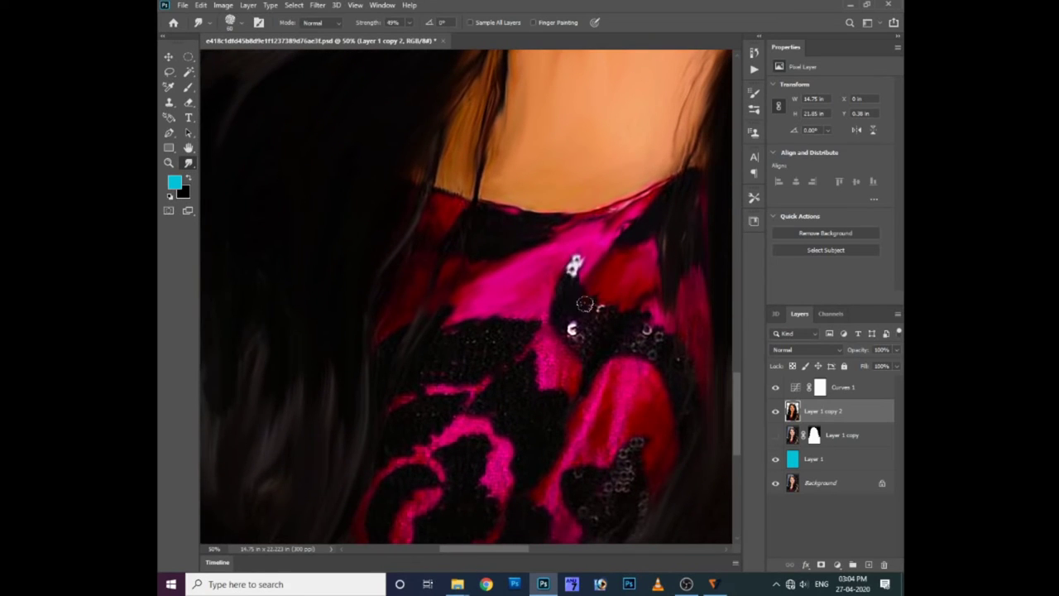
mouse_move(584, 305)
mouse_down()
mouse_move(599, 310)
mouse_move(571, 326)
mouse_move(610, 342)
mouse_move(625, 302)
mouse_up()
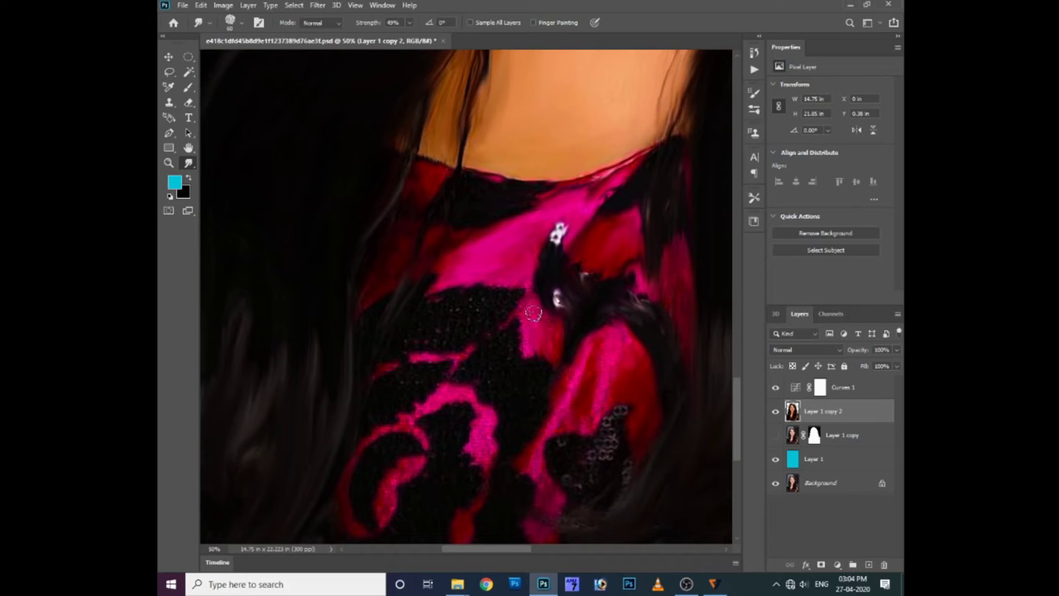
drag(533, 313, 528, 276)
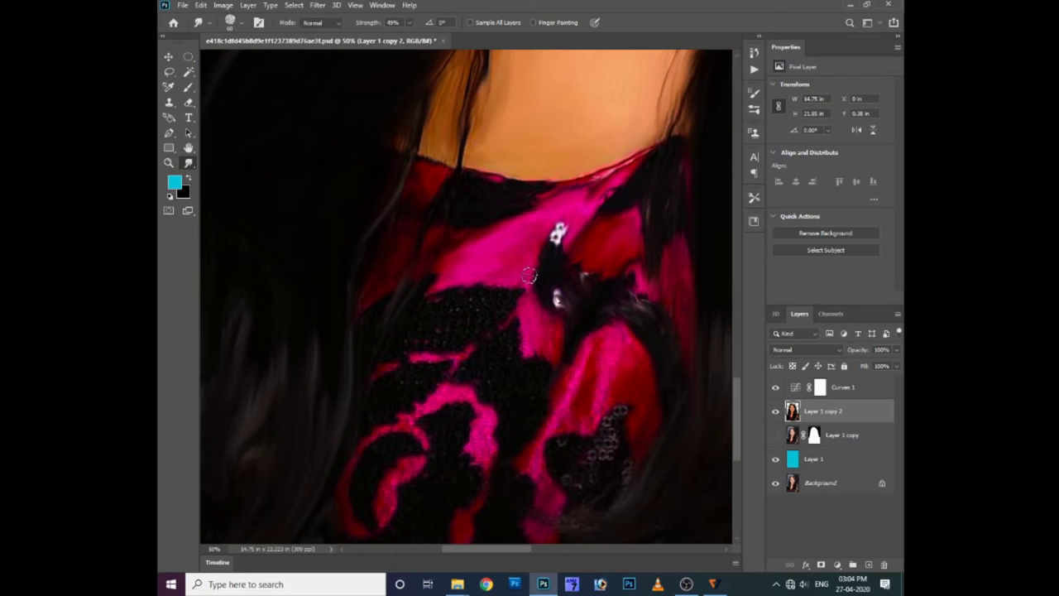
- Lower the smudge strength and smear dark sequins into streaks across the pink fabric
click(409, 22)
click(525, 319)
drag(554, 279, 559, 233)
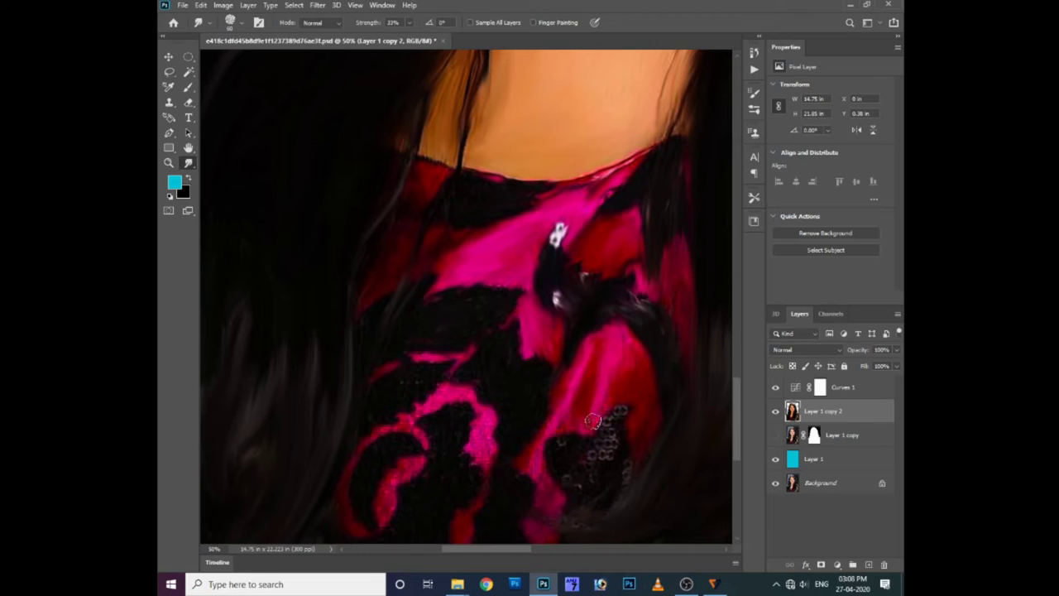
drag(593, 421, 646, 393)
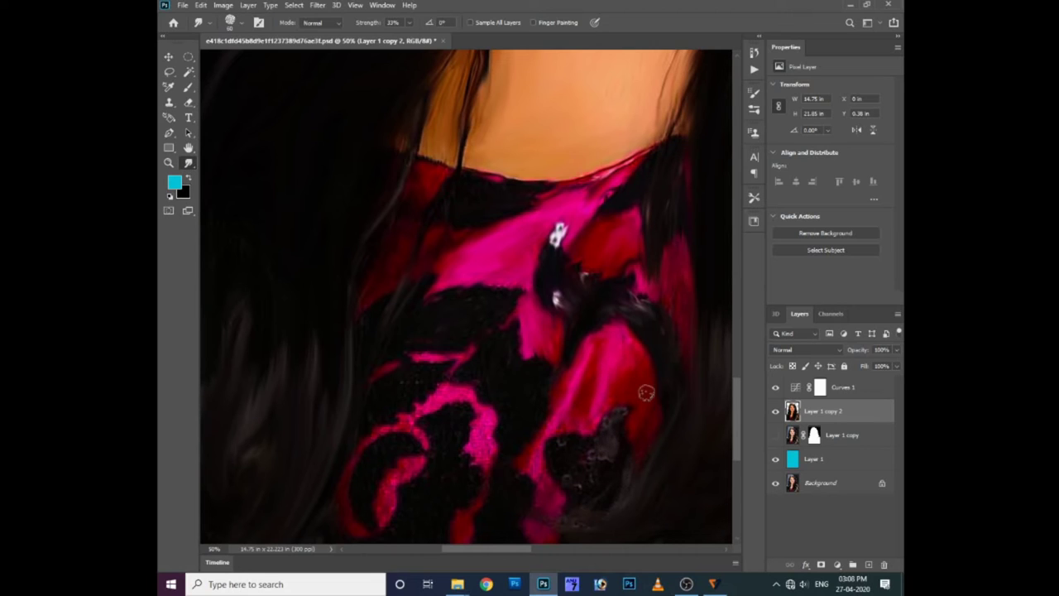
mouse_move(582, 445)
mouse_down()
mouse_move(564, 436)
mouse_move(574, 472)
mouse_move(596, 472)
mouse_move(576, 508)
mouse_move(579, 460)
mouse_move(621, 506)
mouse_move(579, 472)
mouse_move(586, 445)
mouse_up()
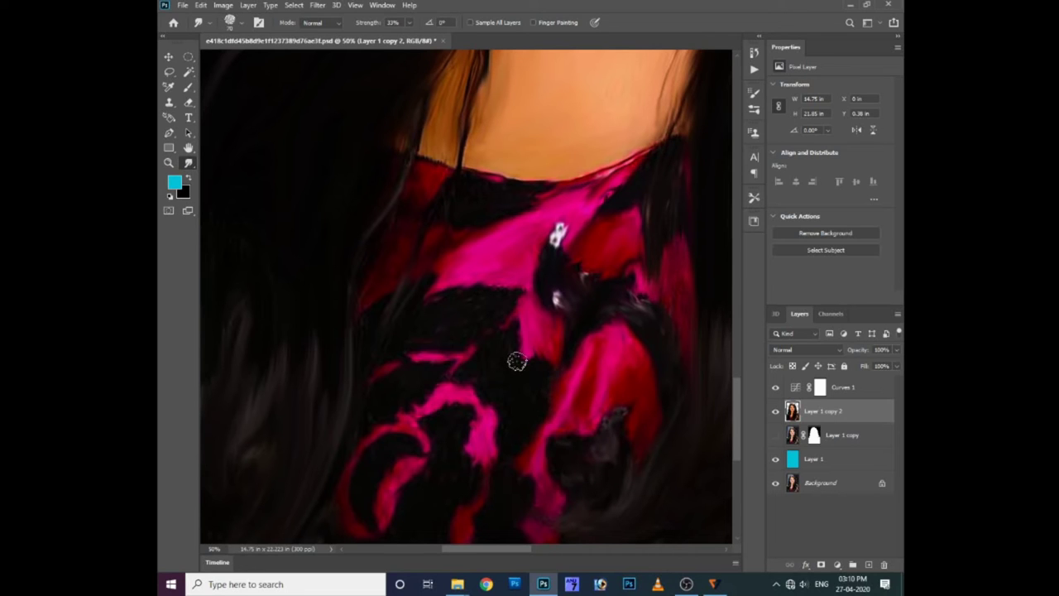
- Smear the pink sequins and lace along the right shoulder top and neck edge
mouse_move(561, 390)
mouse_down()
mouse_move(562, 367)
mouse_move(609, 288)
mouse_move(485, 224)
mouse_move(578, 231)
mouse_move(473, 394)
mouse_move(471, 493)
mouse_up()
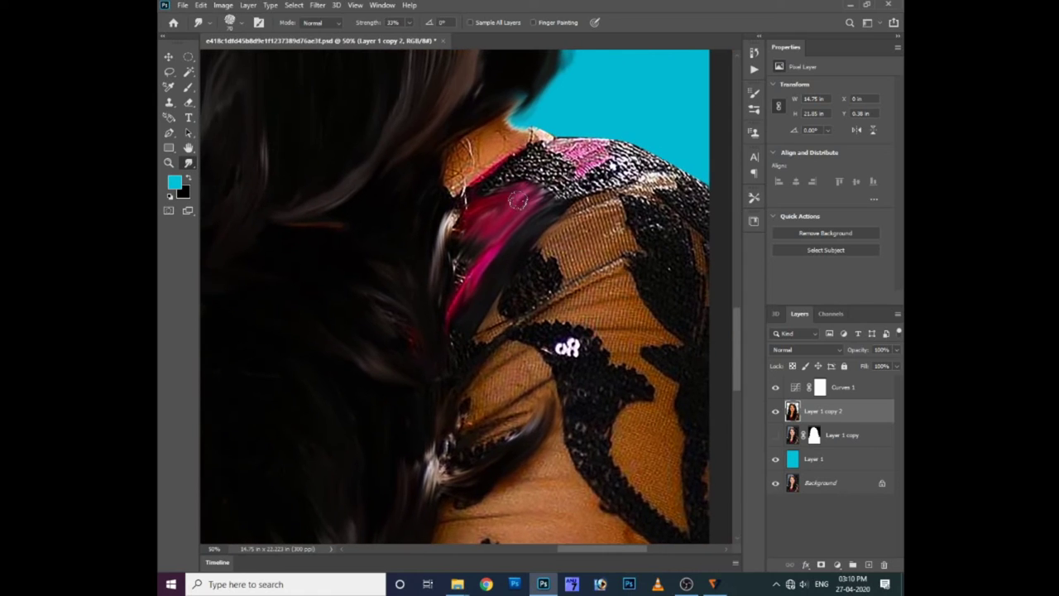
mouse_move(506, 166)
mouse_down()
mouse_move(567, 178)
mouse_move(550, 191)
mouse_up()
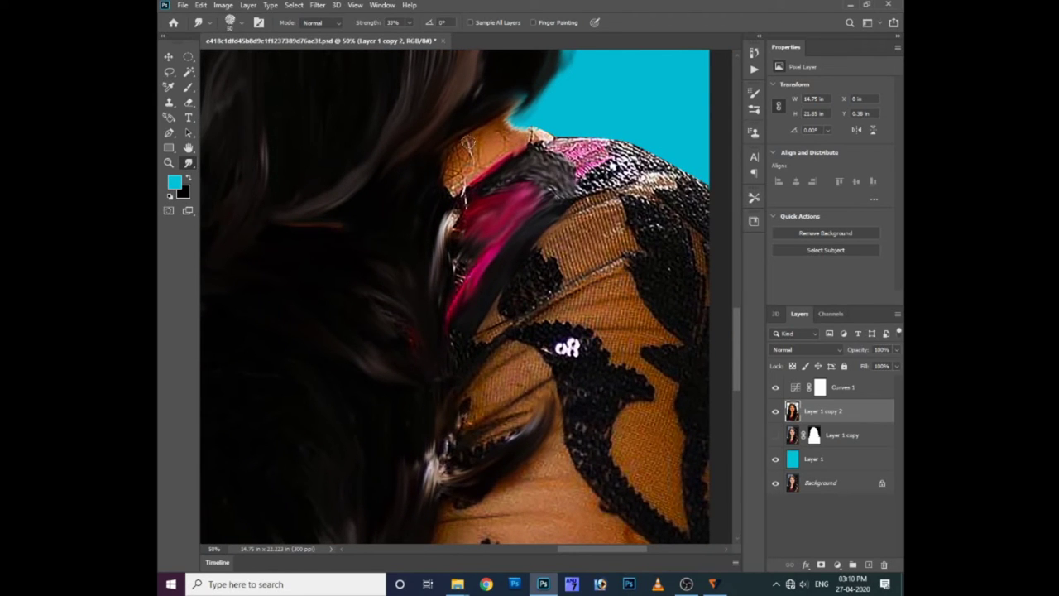
drag(468, 144, 459, 189)
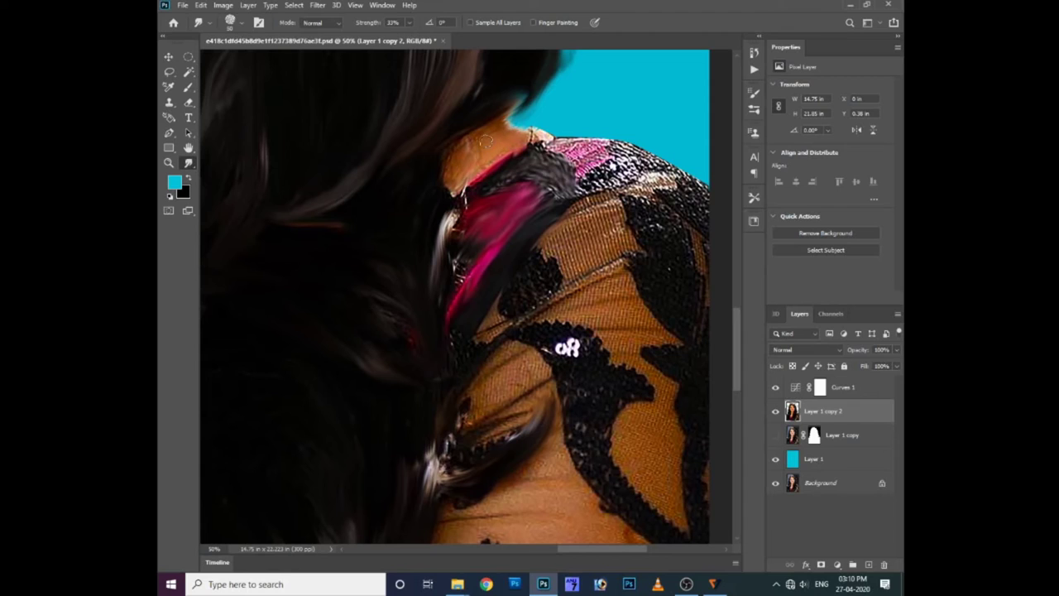
mouse_move(530, 134)
mouse_down()
mouse_move(600, 159)
mouse_move(575, 177)
mouse_up()
mouse_move(636, 160)
mouse_down()
mouse_move(596, 182)
mouse_move(679, 182)
mouse_move(491, 182)
mouse_up()
mouse_move(600, 194)
mouse_down()
mouse_move(622, 182)
mouse_move(634, 201)
mouse_move(538, 195)
mouse_up()
drag(569, 234, 553, 221)
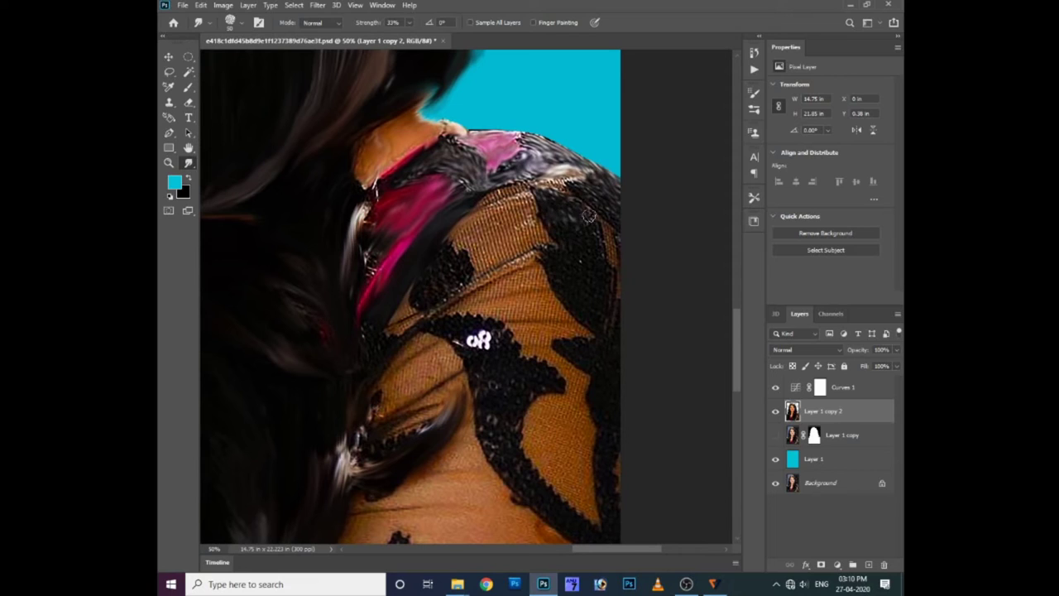
- Streak the orange mesh, erase the white lettering, and soften the lace and hair edge
mouse_move(600, 287)
mouse_down()
mouse_move(628, 314)
mouse_move(586, 214)
mouse_up()
mouse_move(569, 177)
mouse_down()
mouse_move(476, 207)
mouse_move(460, 223)
mouse_move(533, 230)
mouse_move(530, 203)
mouse_move(505, 234)
mouse_move(490, 222)
mouse_move(480, 254)
mouse_move(479, 230)
mouse_up()
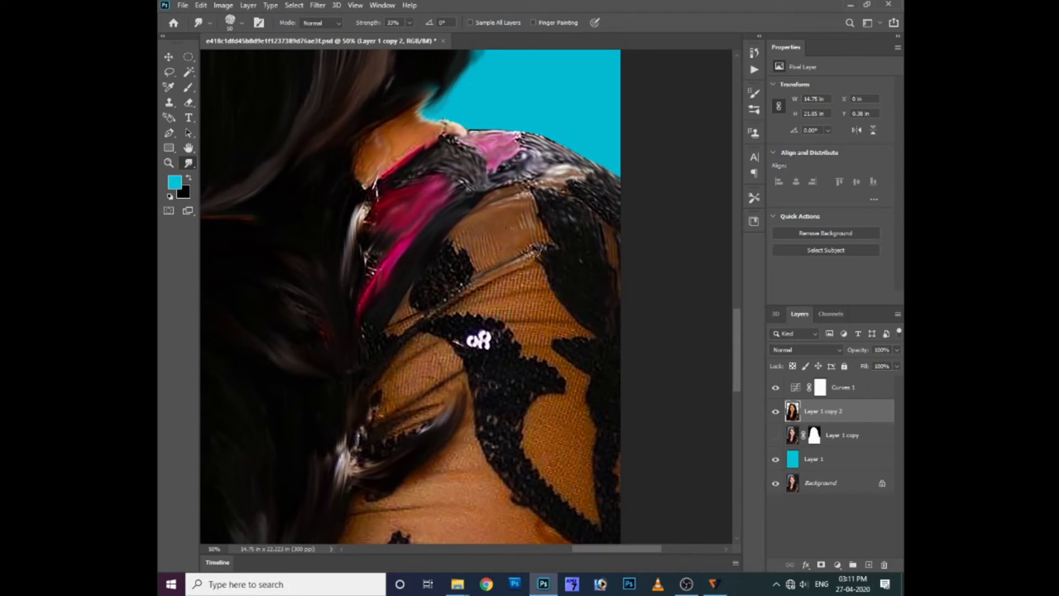
mouse_move(534, 250)
mouse_down()
mouse_move(385, 333)
mouse_move(414, 315)
mouse_move(452, 245)
mouse_move(442, 282)
mouse_move(426, 223)
mouse_up()
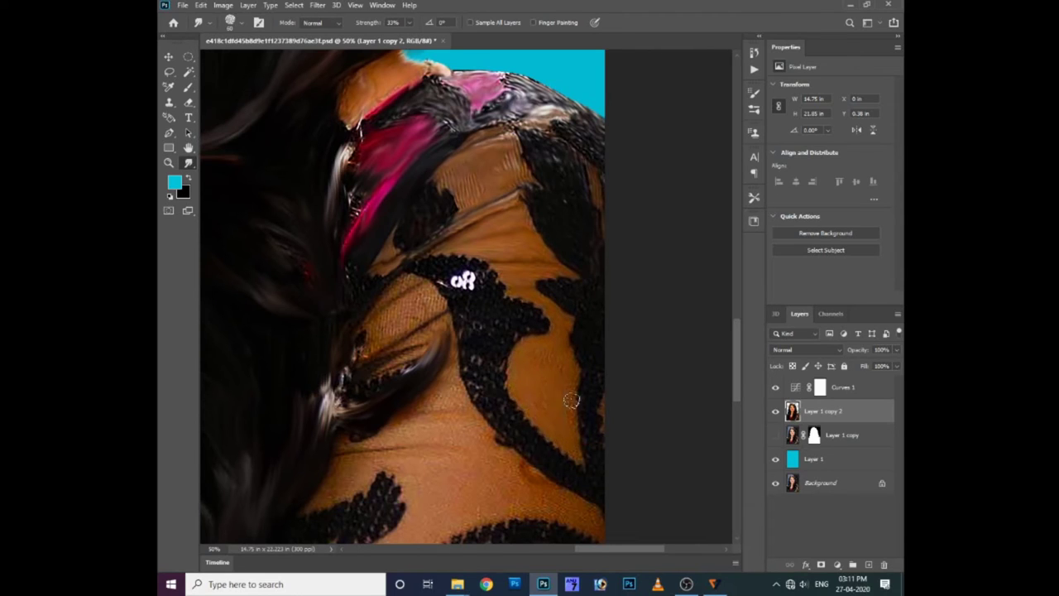
mouse_move(428, 266)
mouse_down()
mouse_move(480, 285)
mouse_move(456, 288)
mouse_move(470, 339)
mouse_up()
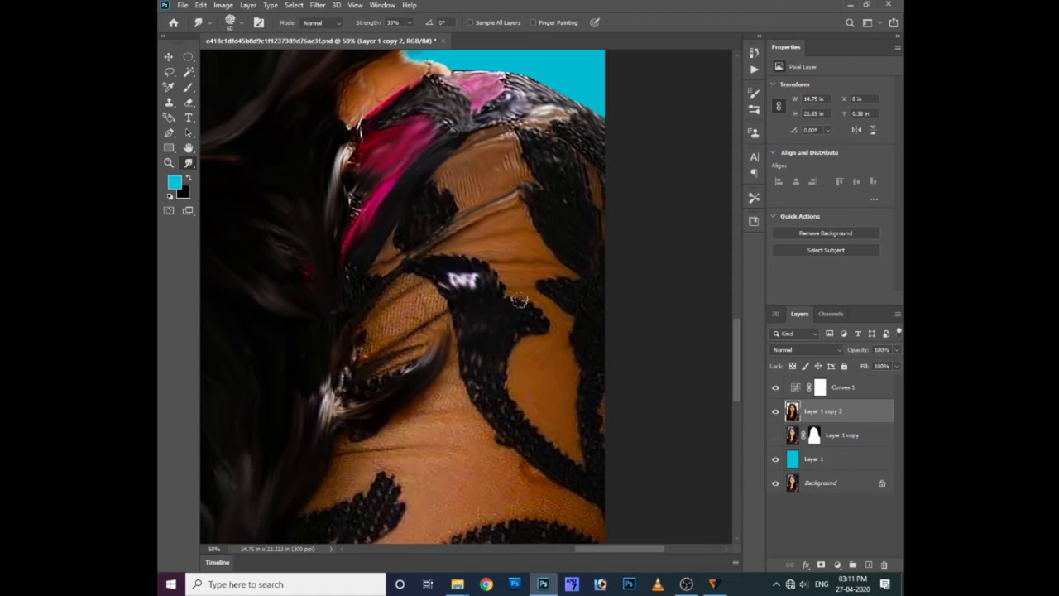
drag(534, 303, 522, 321)
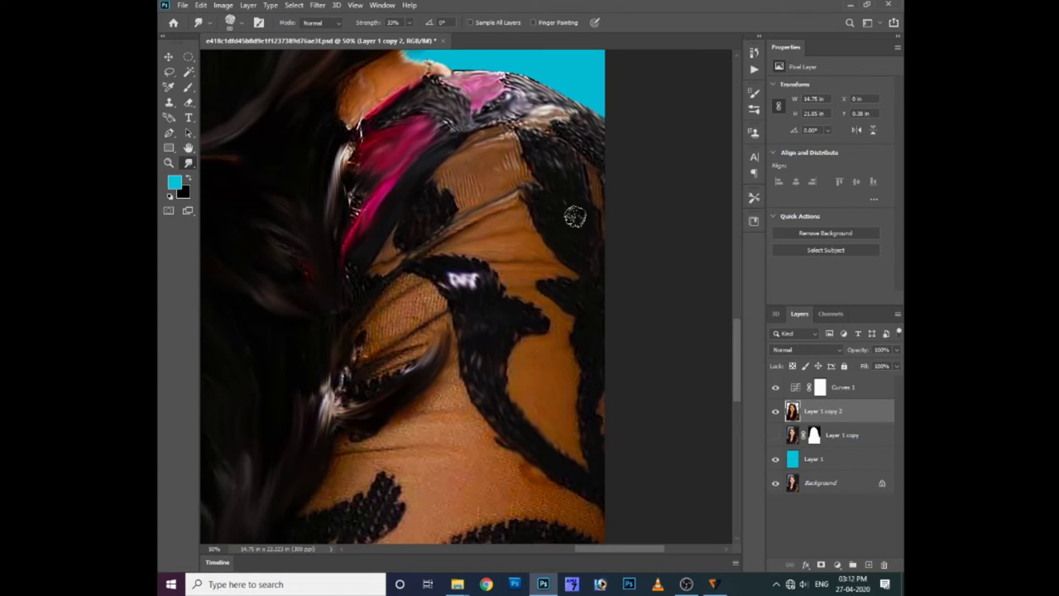
drag(486, 364, 546, 330)
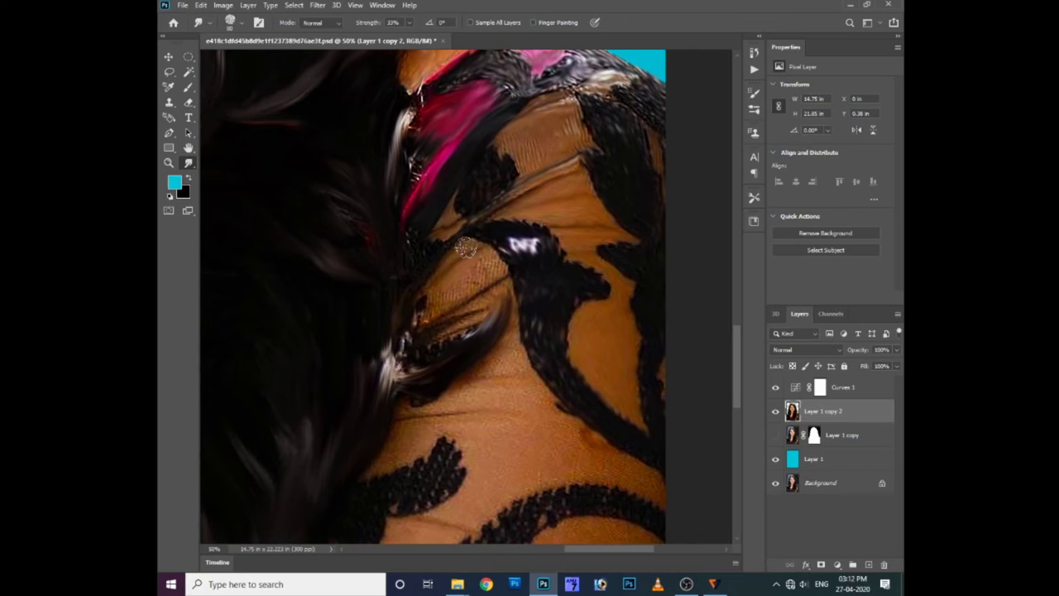
drag(492, 268, 414, 319)
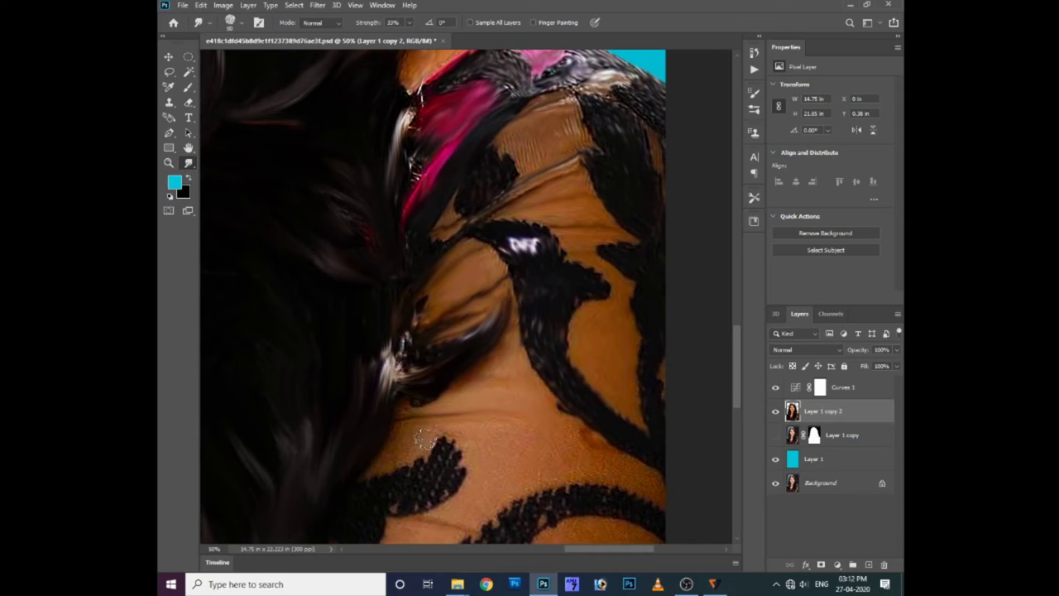
- Smooth the black lace band and pattern edges on the arm
scroll(476, 418, down, 2)
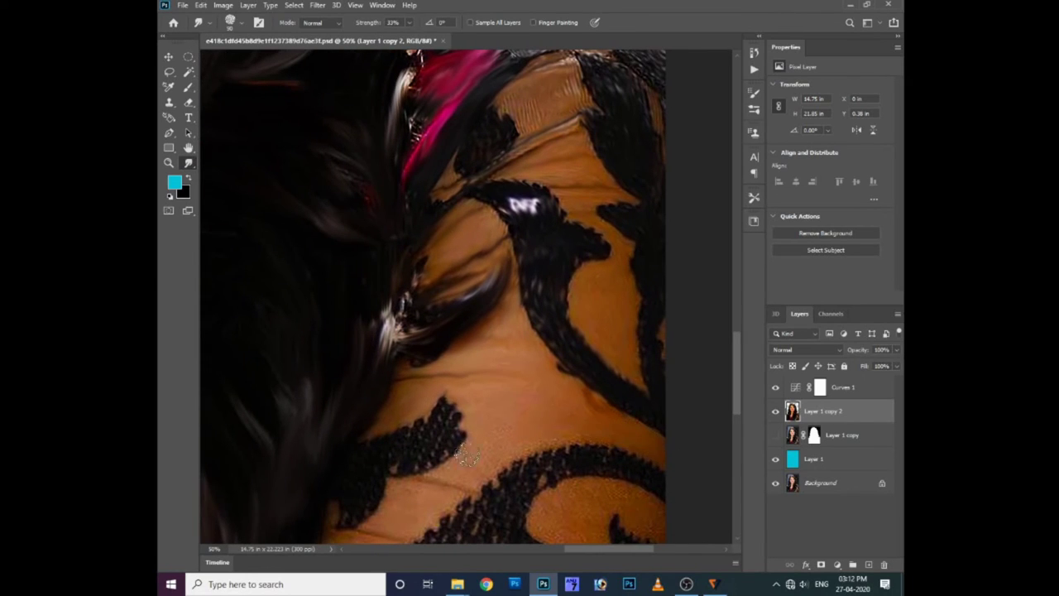
scroll(559, 418, down, 2)
scroll(558, 418, left, 3)
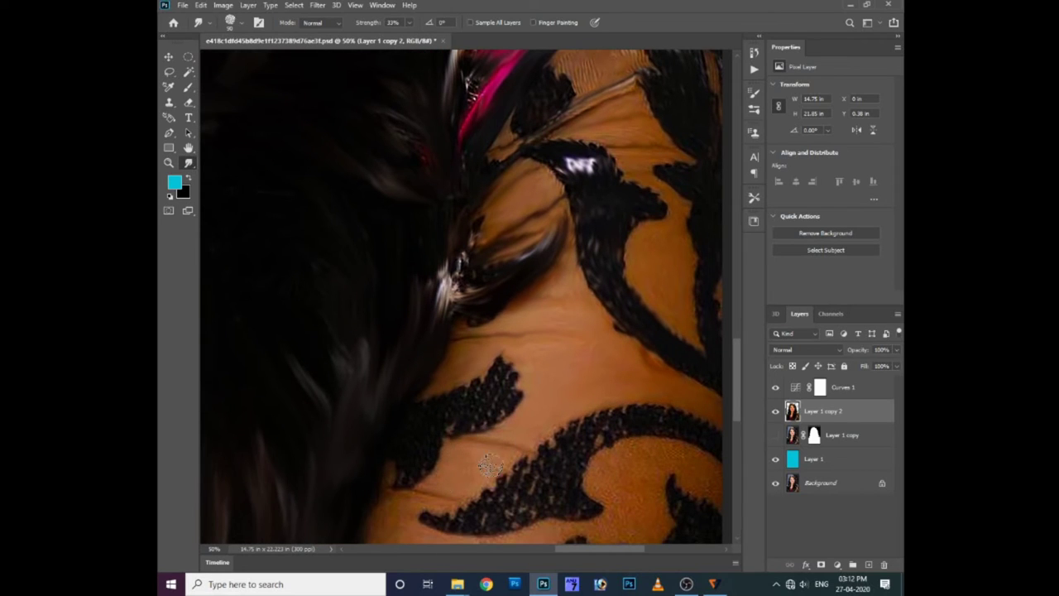
scroll(455, 476, down, 3)
scroll(455, 476, left, 2)
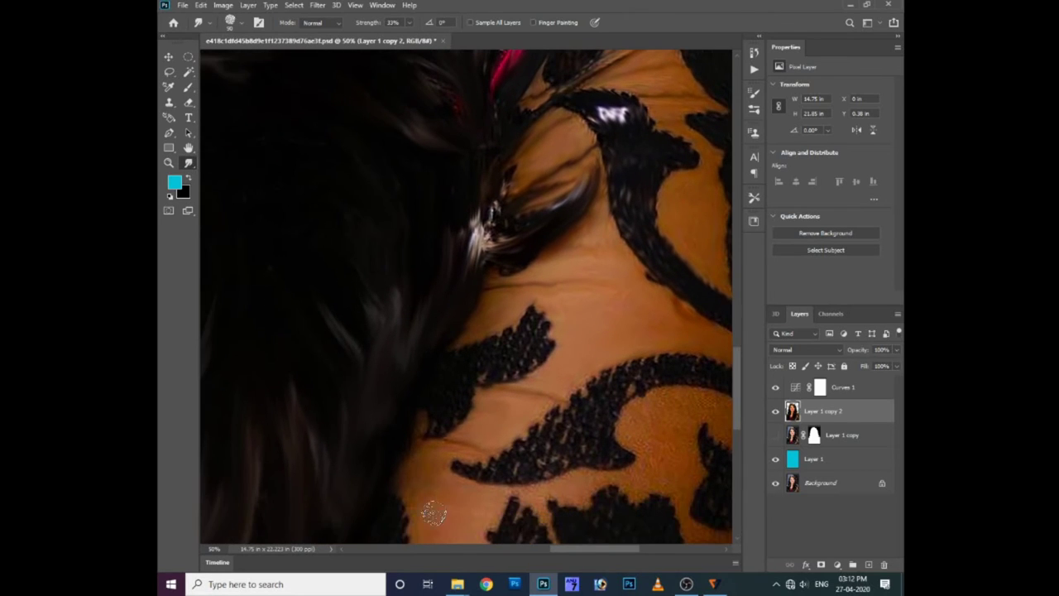
scroll(433, 496, down, 2)
scroll(432, 496, left, 1)
mouse_move(475, 420)
mouse_down()
mouse_move(574, 365)
mouse_move(570, 414)
mouse_move(629, 337)
mouse_move(622, 318)
mouse_move(726, 322)
mouse_up()
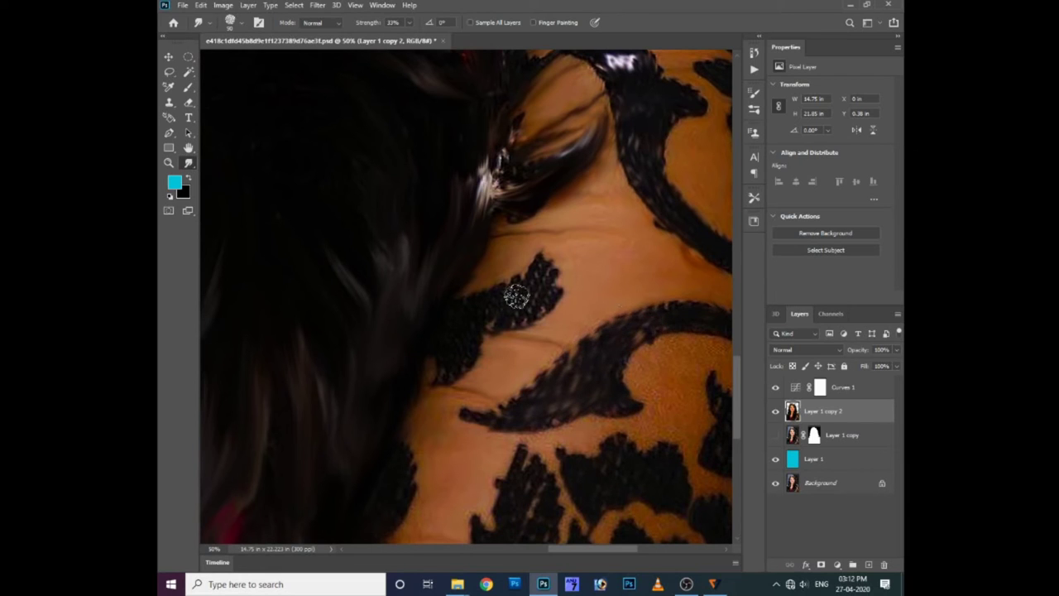
drag(546, 266, 491, 300)
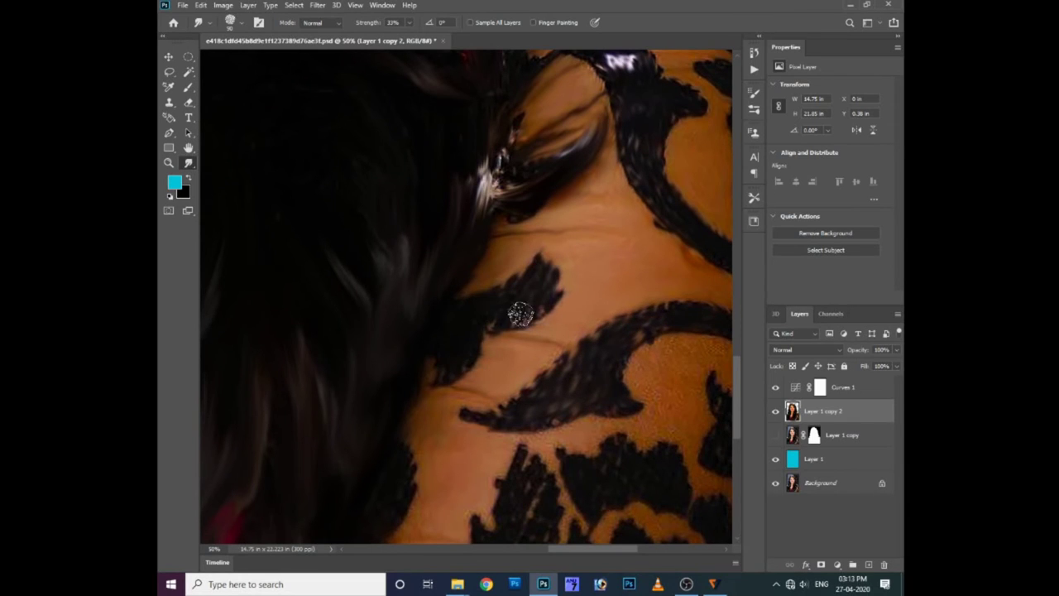
- Smear the sparkly jewels at the lower left, then fit the whole portrait on screen
scroll(515, 284, up, 2)
scroll(579, 323, right, 3)
scroll(654, 318, down, 4)
scroll(653, 319, right, 1)
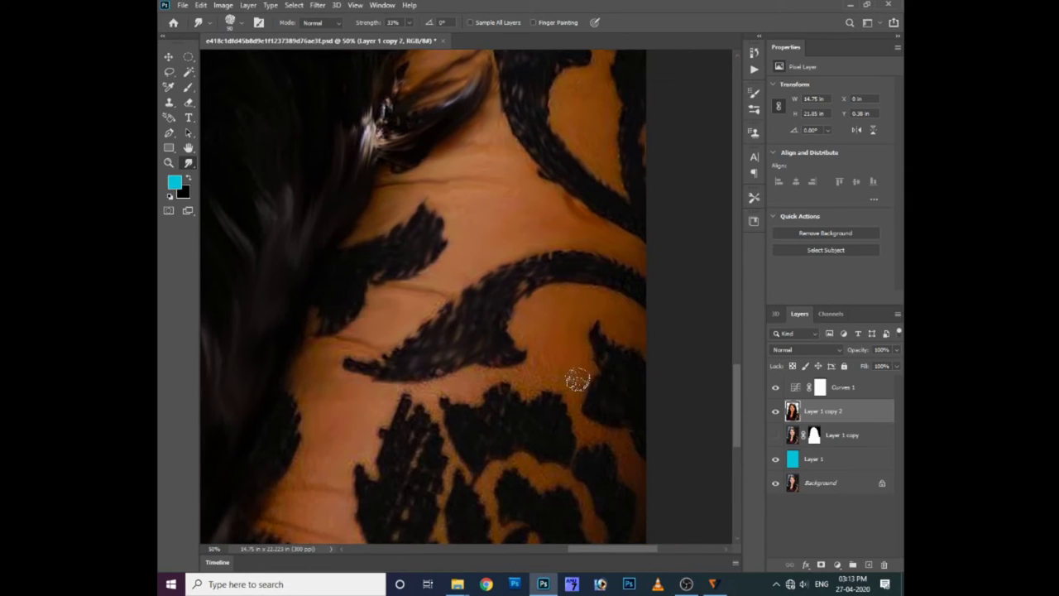
mouse_move(466, 369)
mouse_down()
mouse_move(494, 348)
mouse_move(507, 315)
mouse_up()
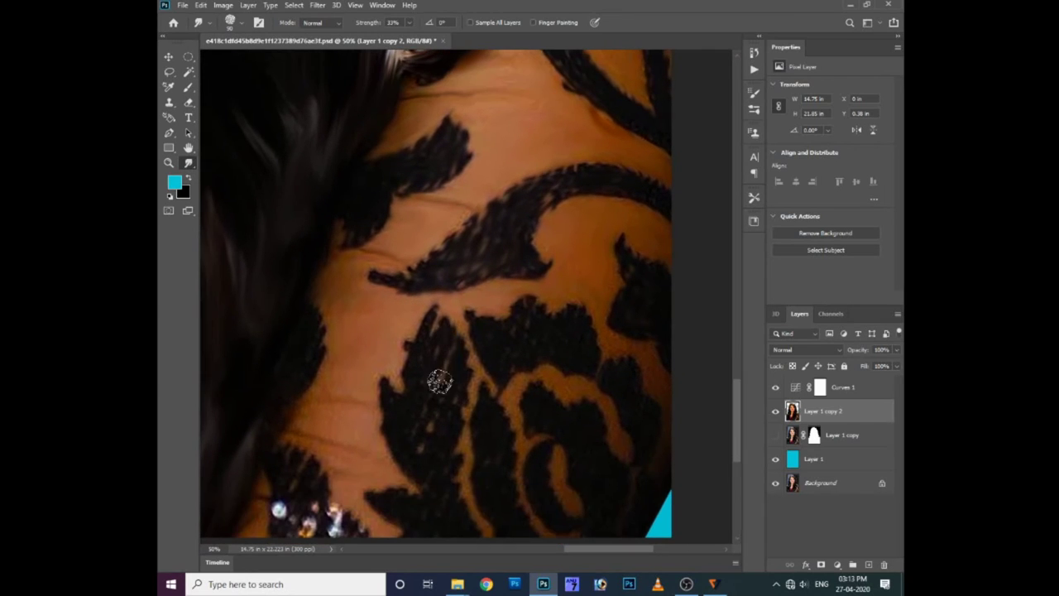
drag(399, 433, 393, 350)
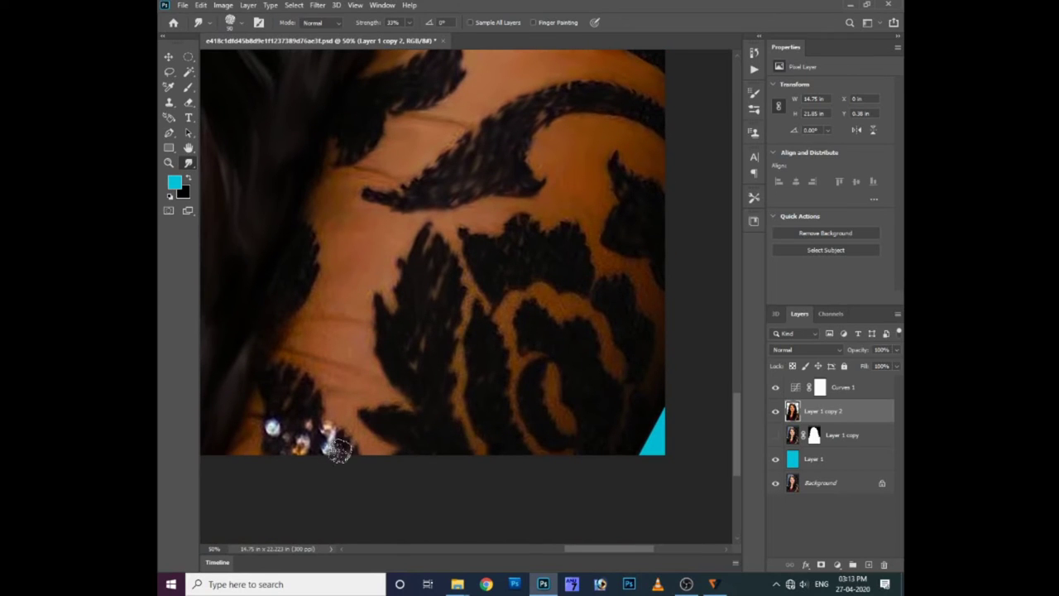
drag(331, 444, 270, 371)
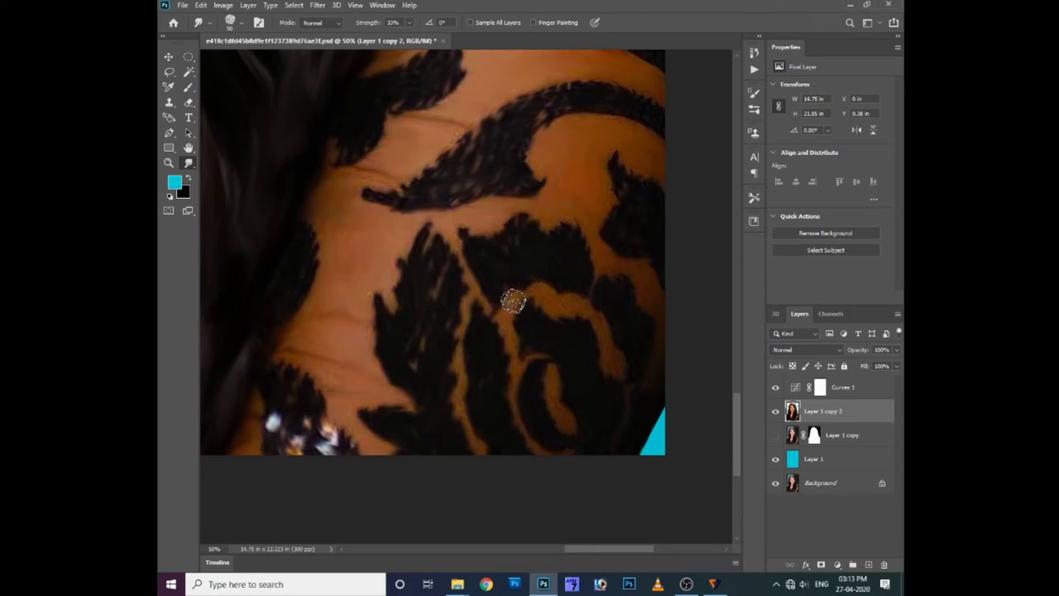
scroll(614, 241, up, 2)
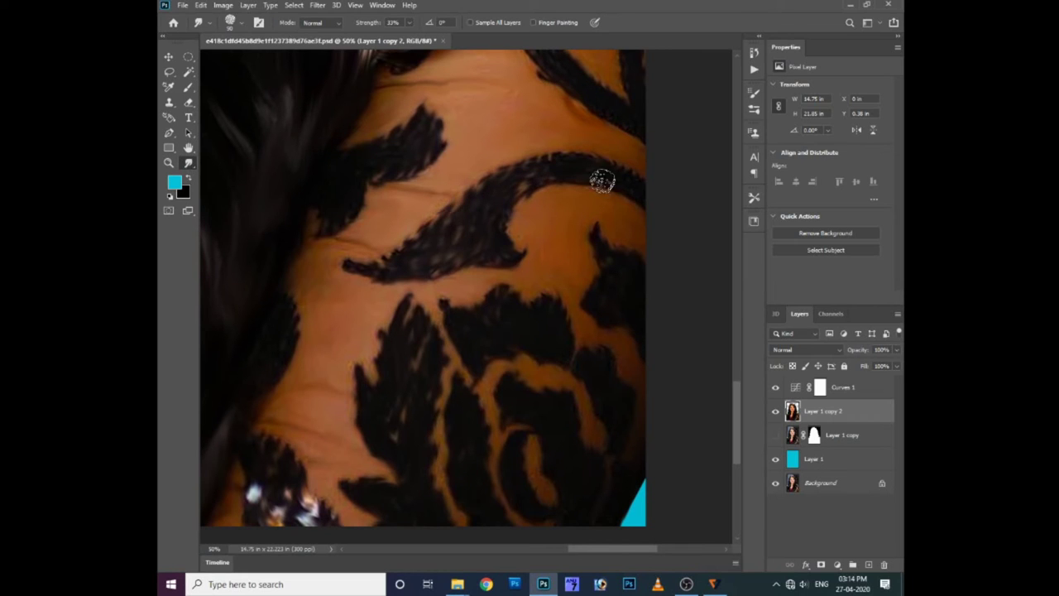
key(ctrl+0)
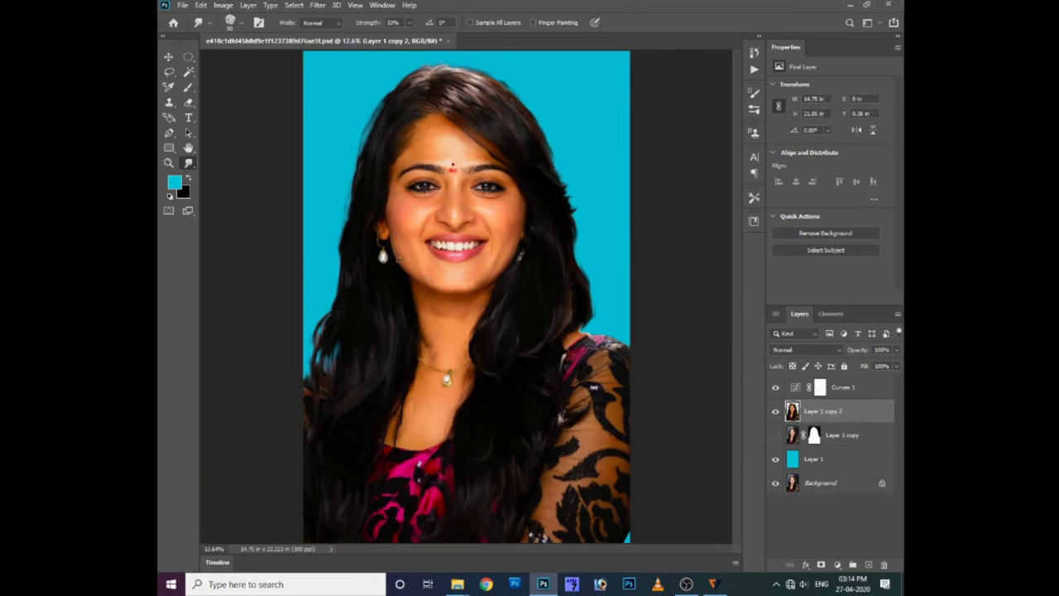
- Zoom in on the face and return to the Smudge tool
key(v)
key(ctrl+plus)
scroll(414, 264, up, 3)
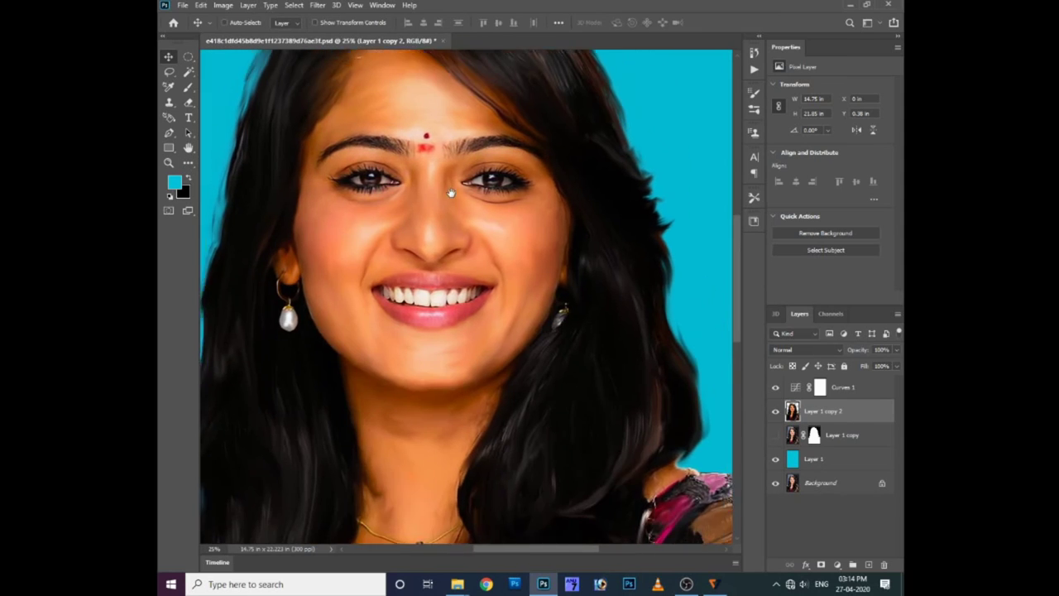
scroll(466, 213, up, 4)
right_click(460, 138)
click(466, 148)
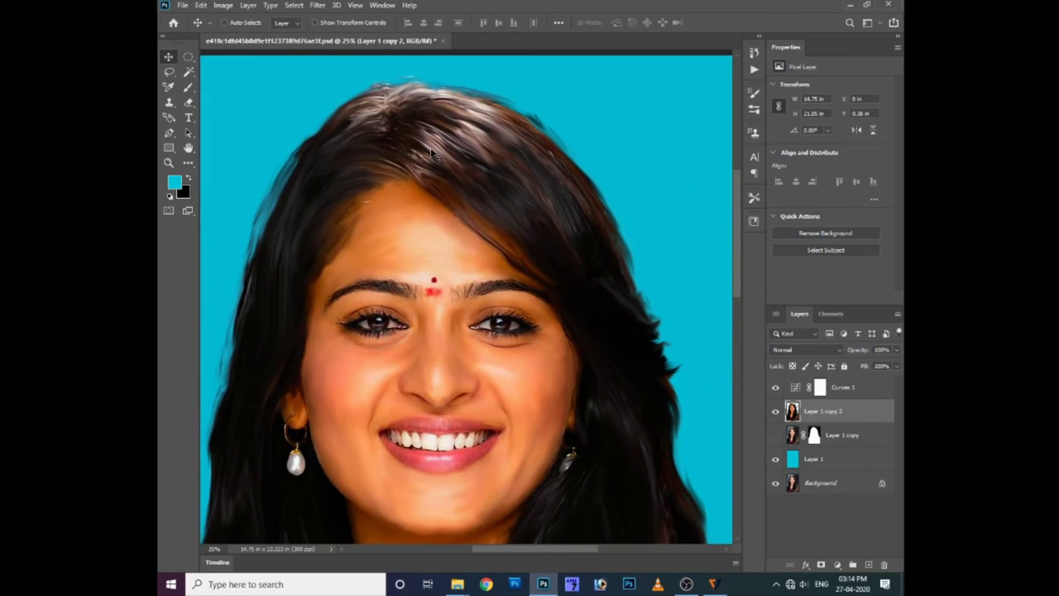
key(r)
key(ctrl+plus)
- Enlarge the smudge brush to 125 px and set its strength to 89%
drag(381, 98, 427, 194)
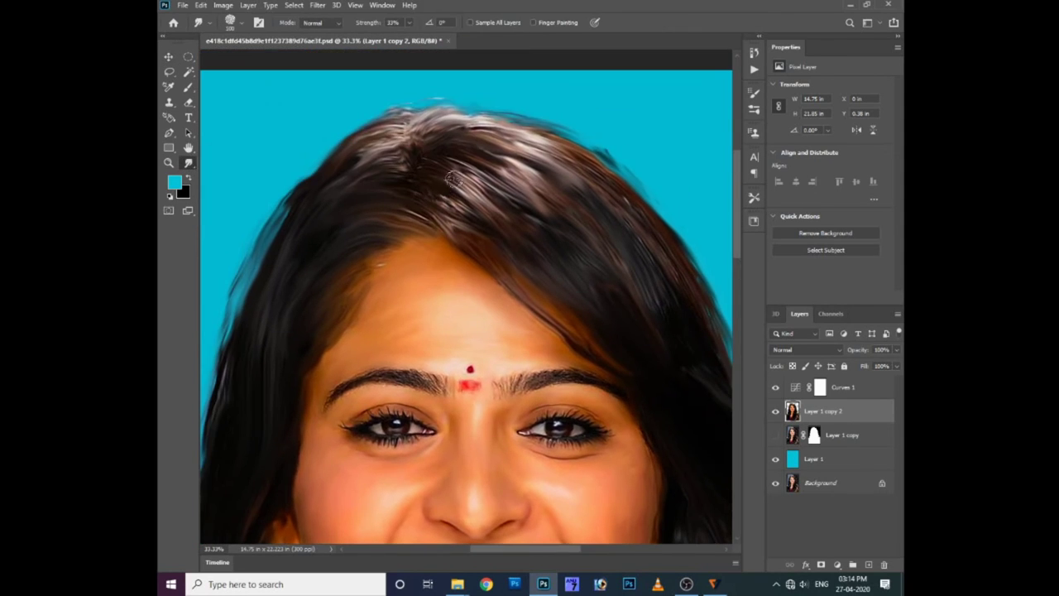
key(bracketright)
click(409, 22)
drag(442, 38, 439, 38)
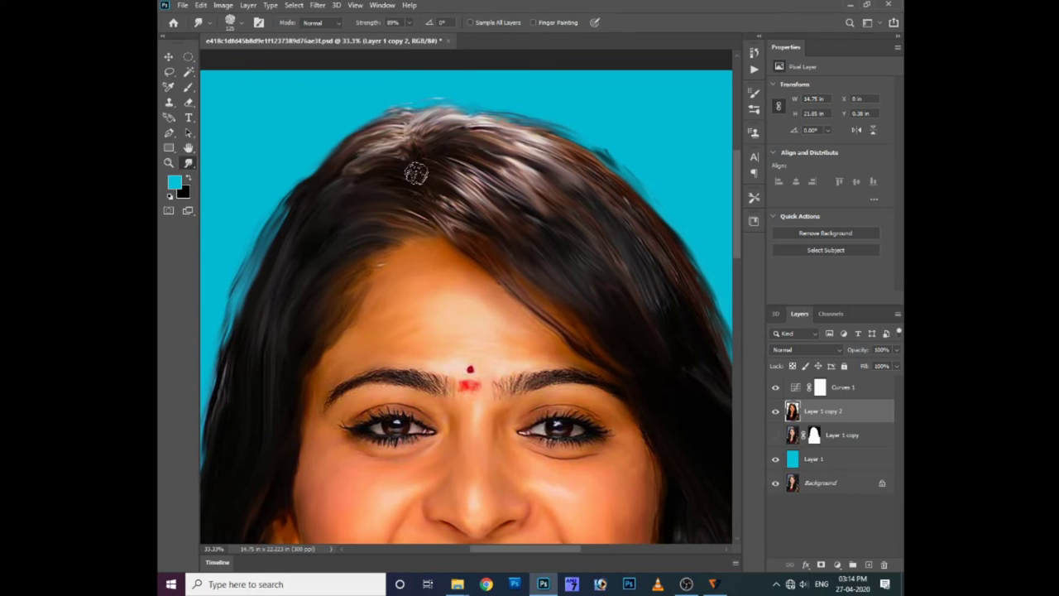
- Switch to the 59 px bristle tip and smudge the hair strands atop the head
click(754, 94)
scroll(686, 145, down, 3)
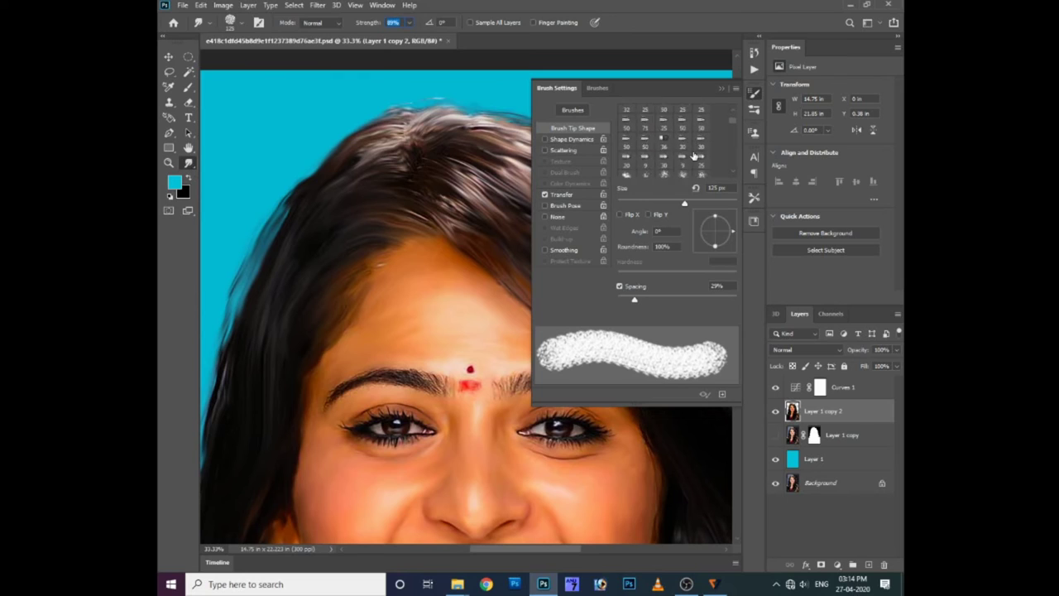
click(626, 140)
click(645, 140)
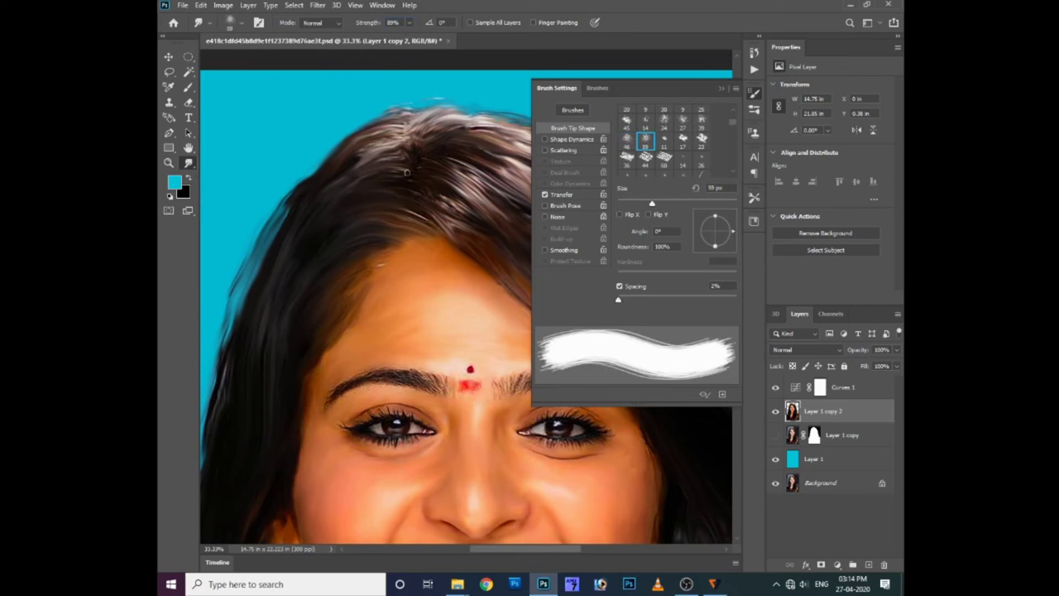
drag(361, 160, 393, 146)
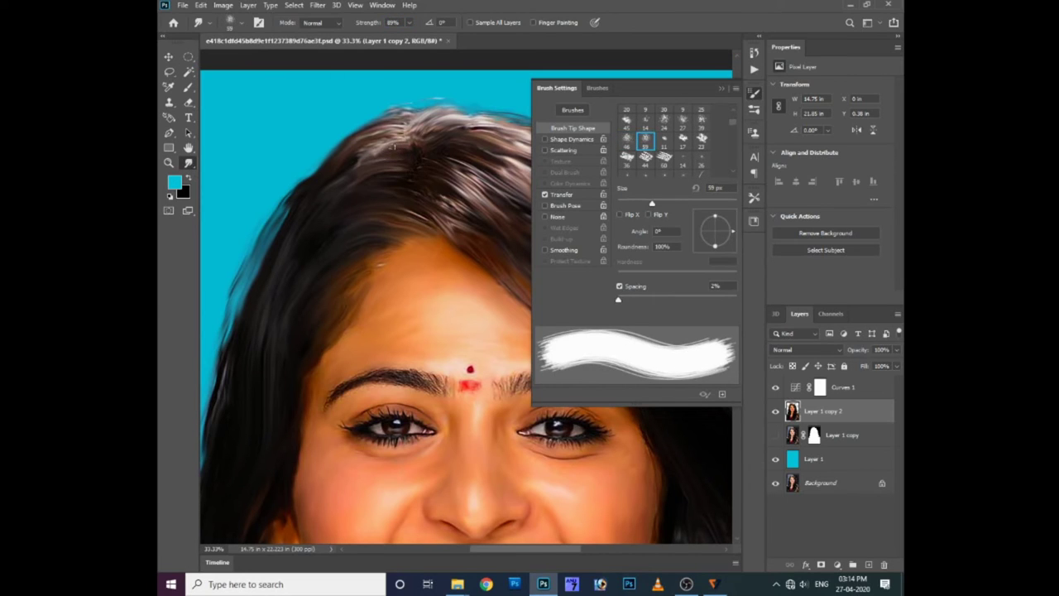
- Lower the smudge strength and bring the eyebrows and bindi into closer view
click(721, 89)
drag(404, 23, 381, 39)
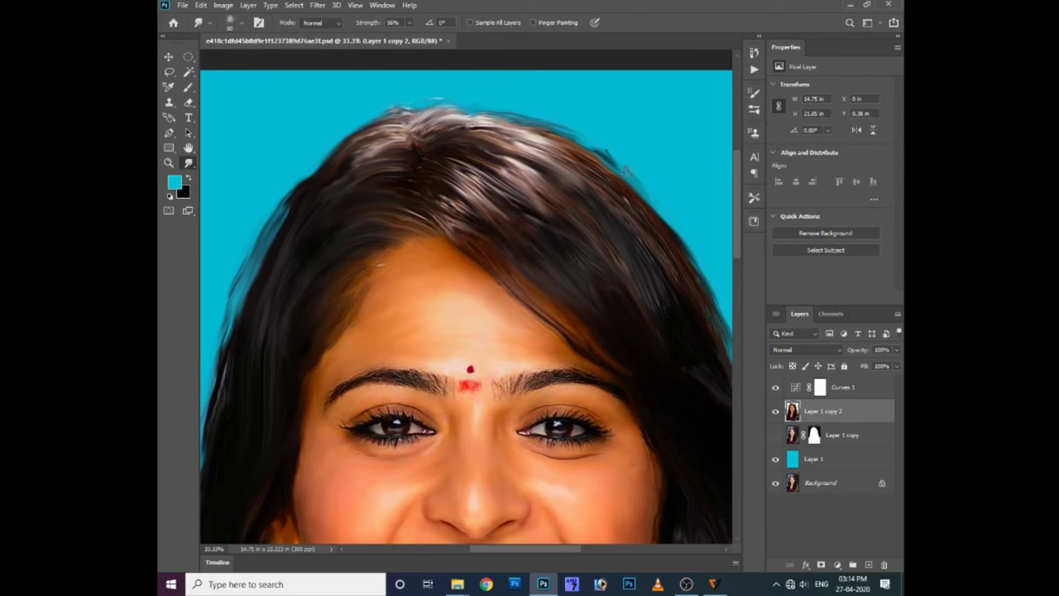
scroll(628, 160, down, 1)
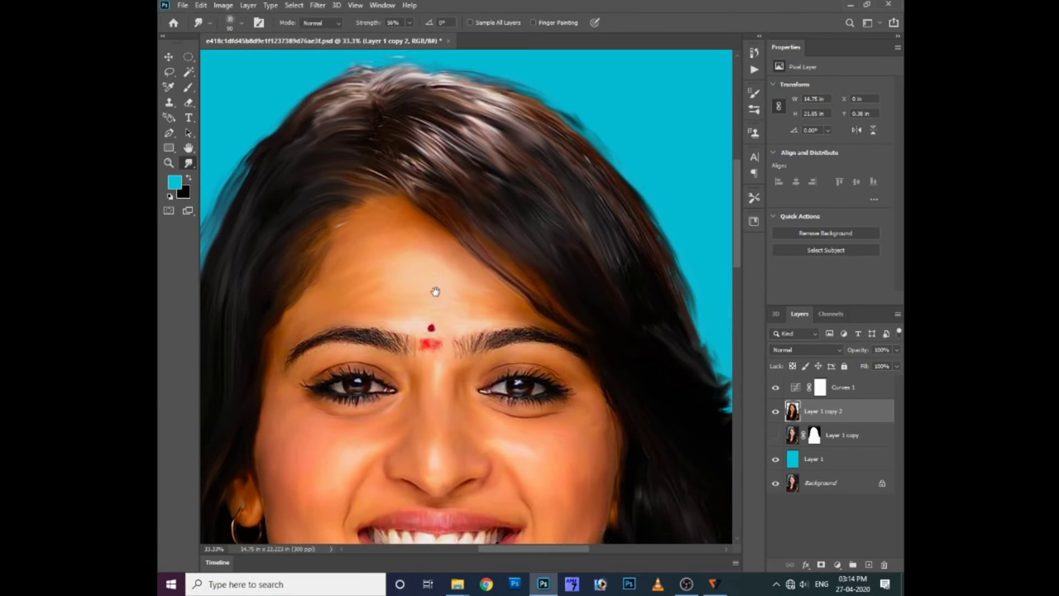
drag(435, 292, 502, 221)
scroll(467, 269, up, 2)
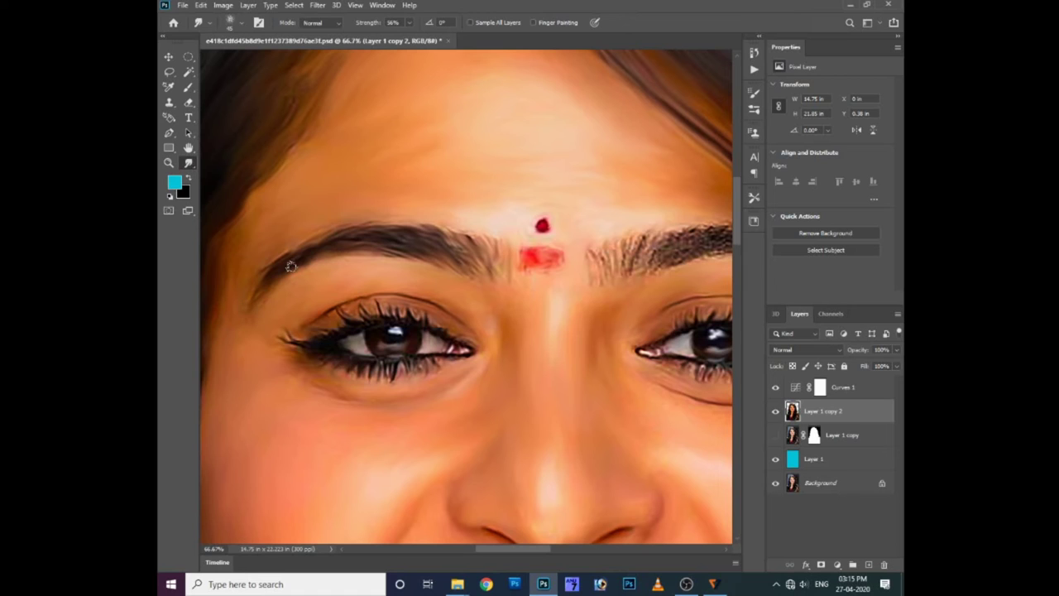
drag(554, 265, 521, 253)
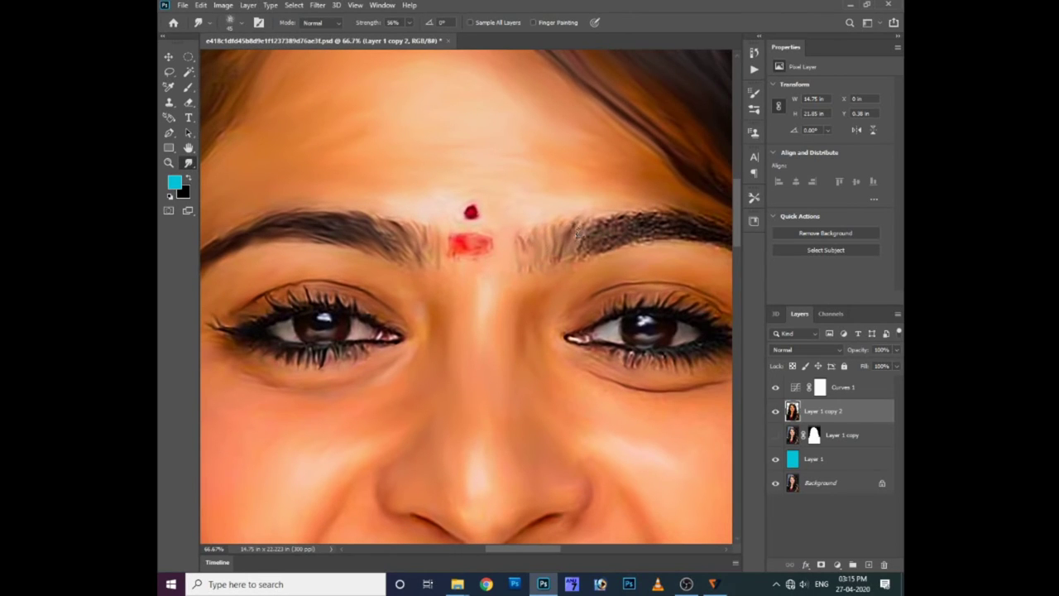
drag(534, 267, 529, 257)
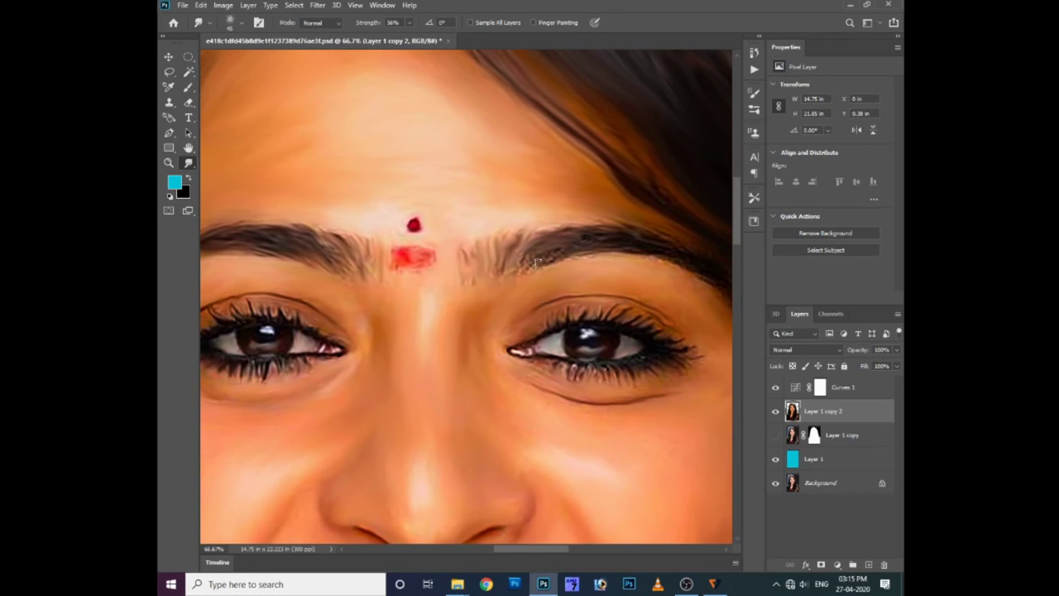
drag(515, 266, 557, 255)
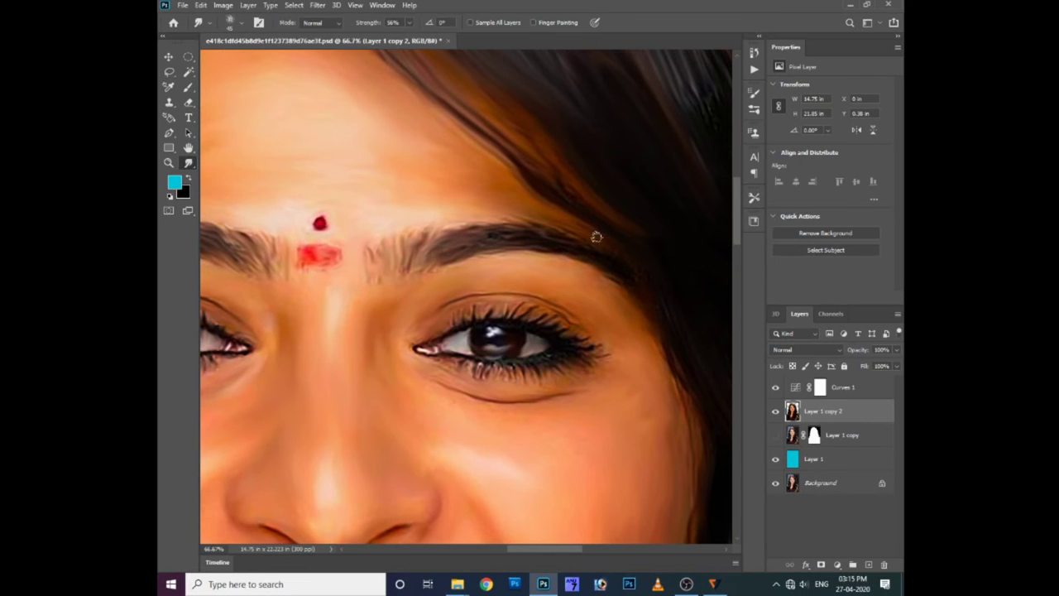
drag(604, 328, 538, 275)
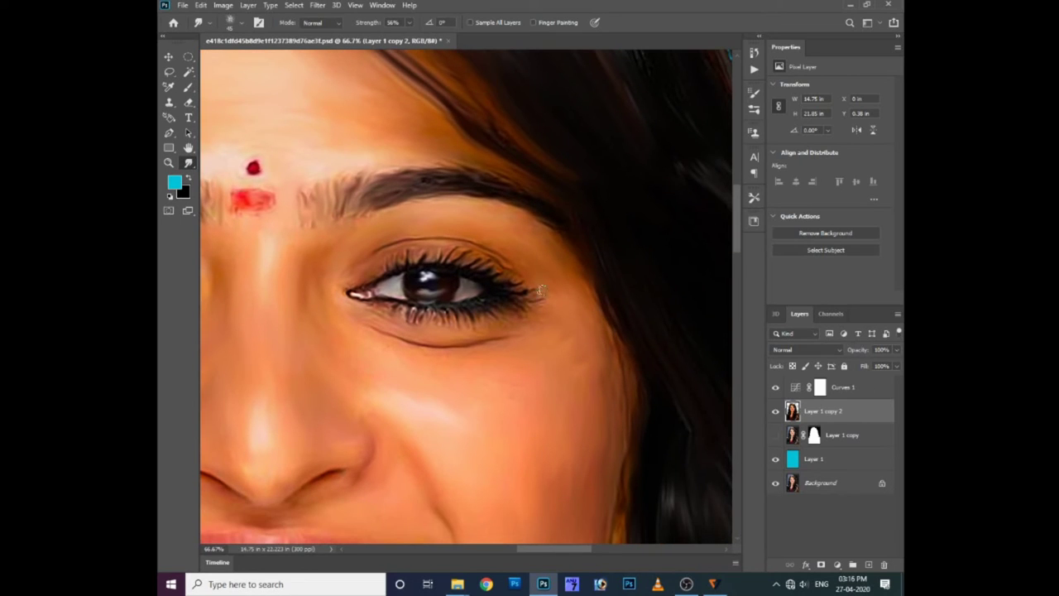
scroll(541, 291, down, 5)
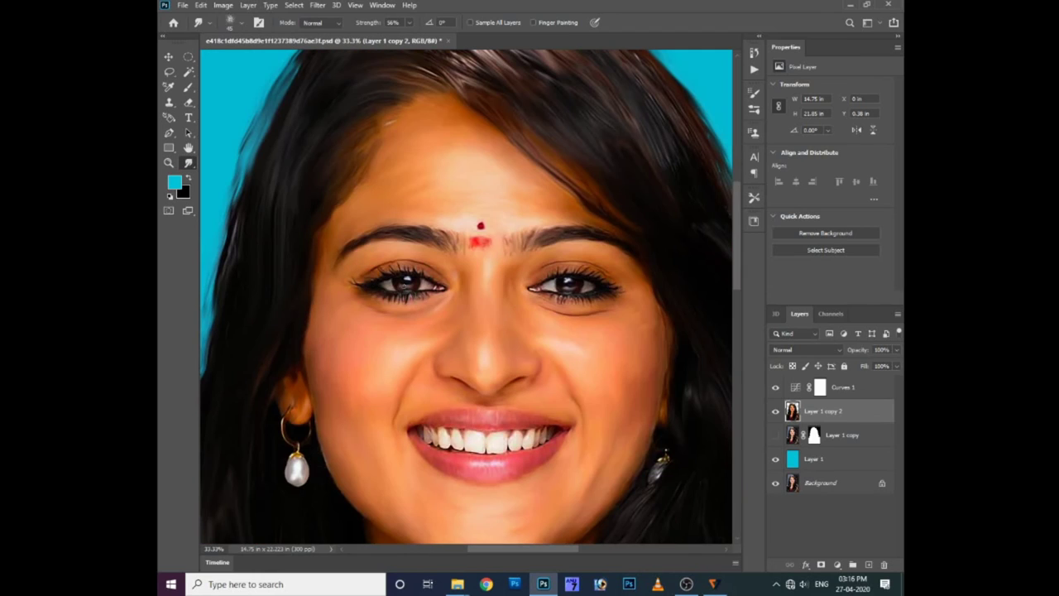
- Switch to the Move tool and zoom out to see the whole portrait
scroll(424, 297, down, 3)
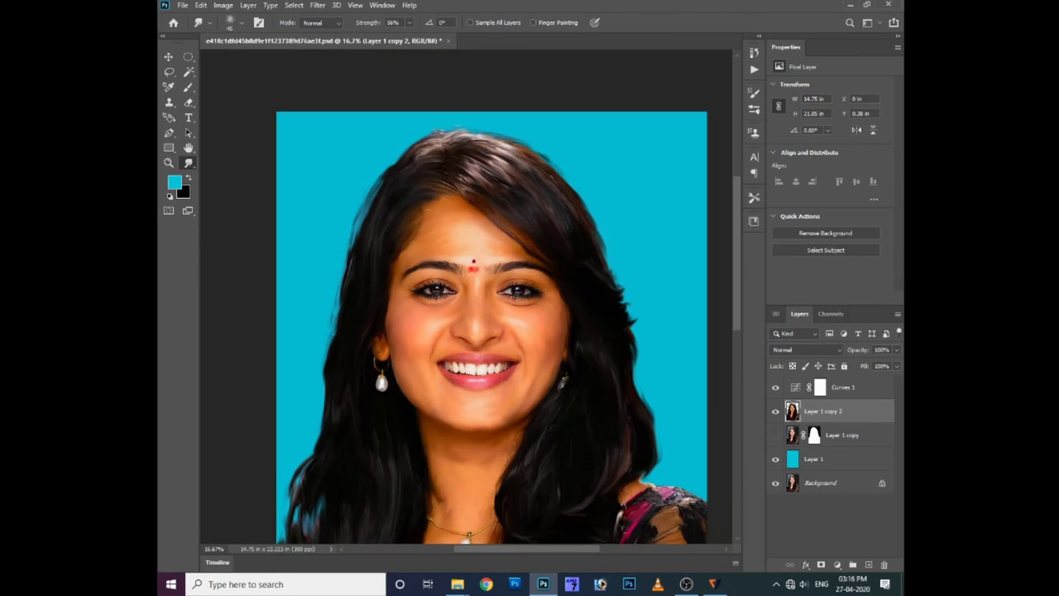
scroll(465, 303, up, 1)
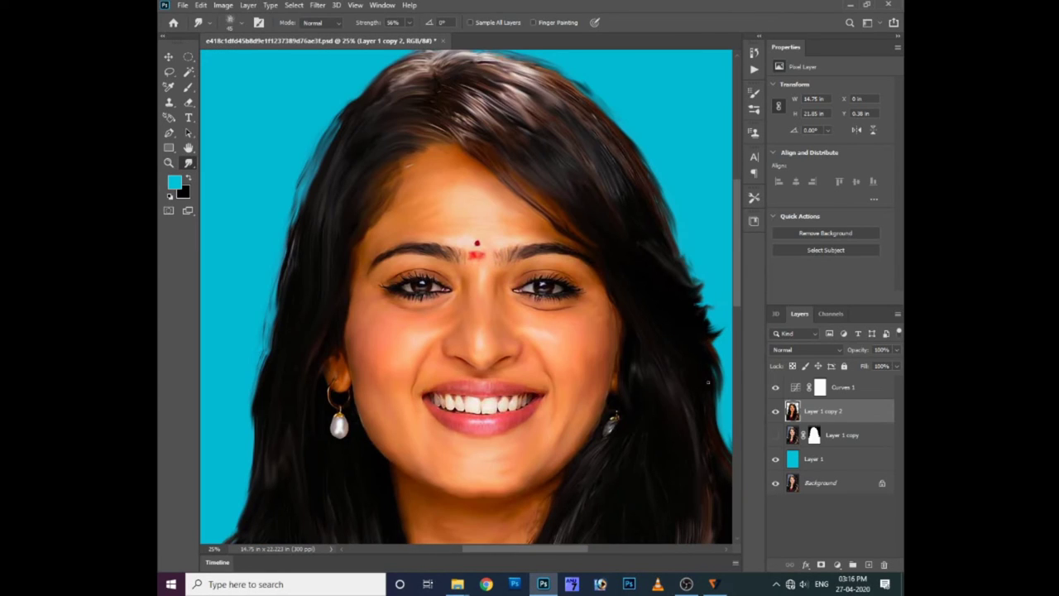
scroll(557, 417, down, 1)
key(v)
scroll(527, 339, down, 2)
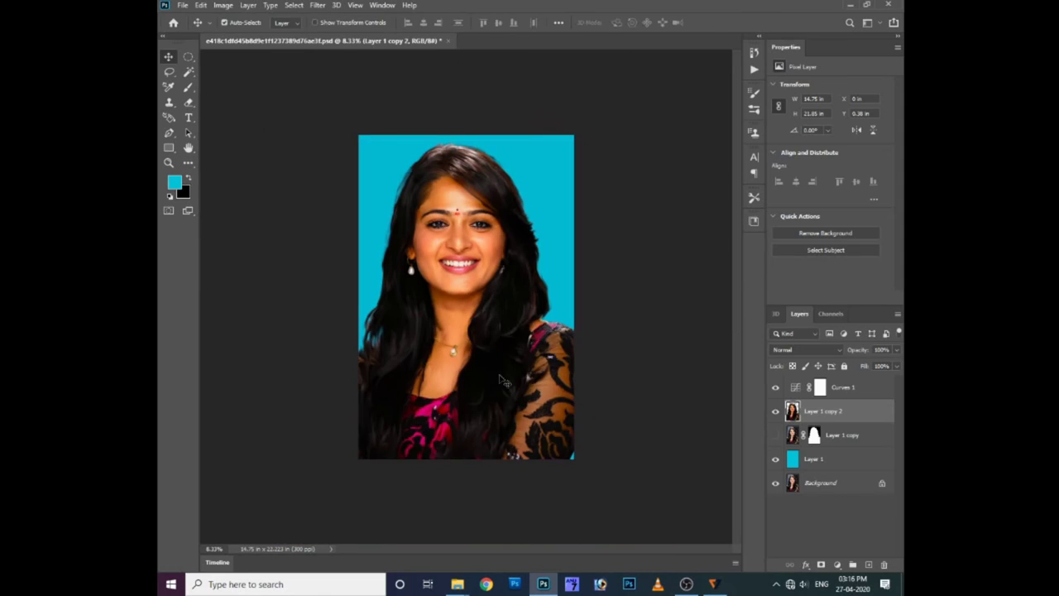
key(alt+bracketright)
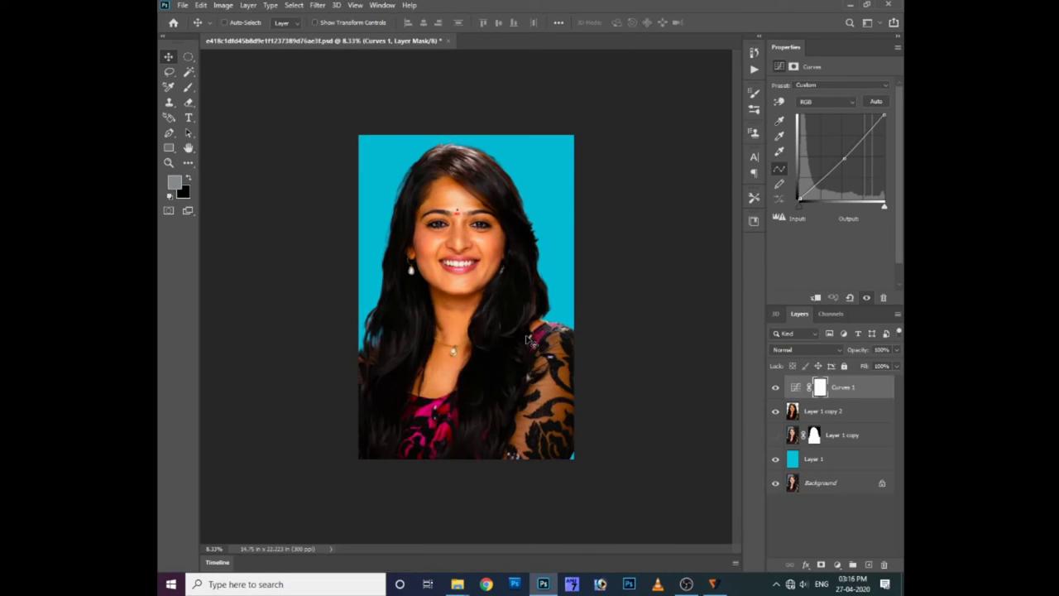
- Open the dark pink texture image from the Youtube Editings > BC folder
key(ctrl+o)
click(377, 24)
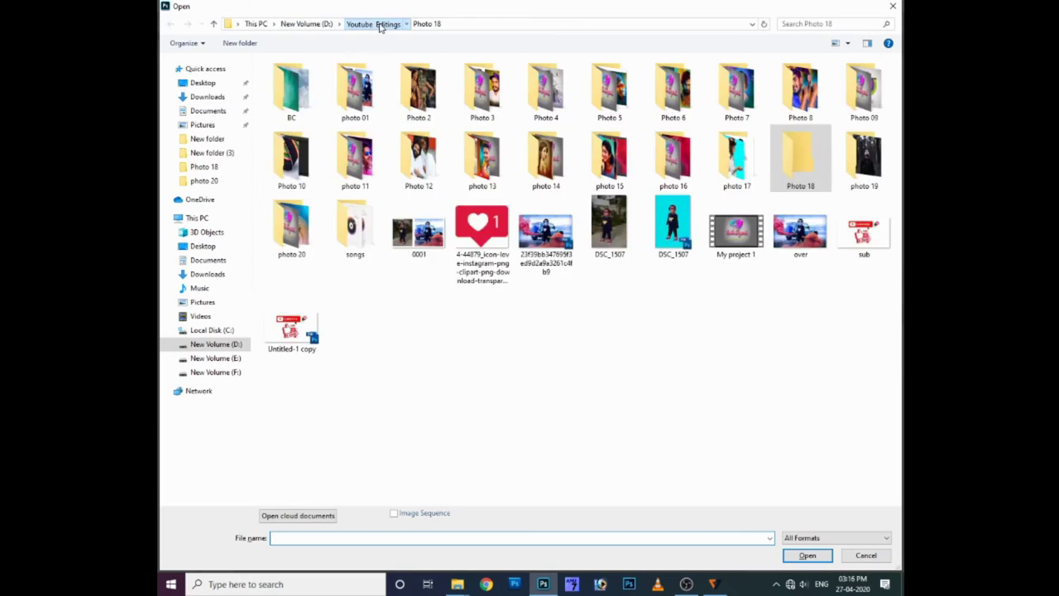
double_click(310, 98)
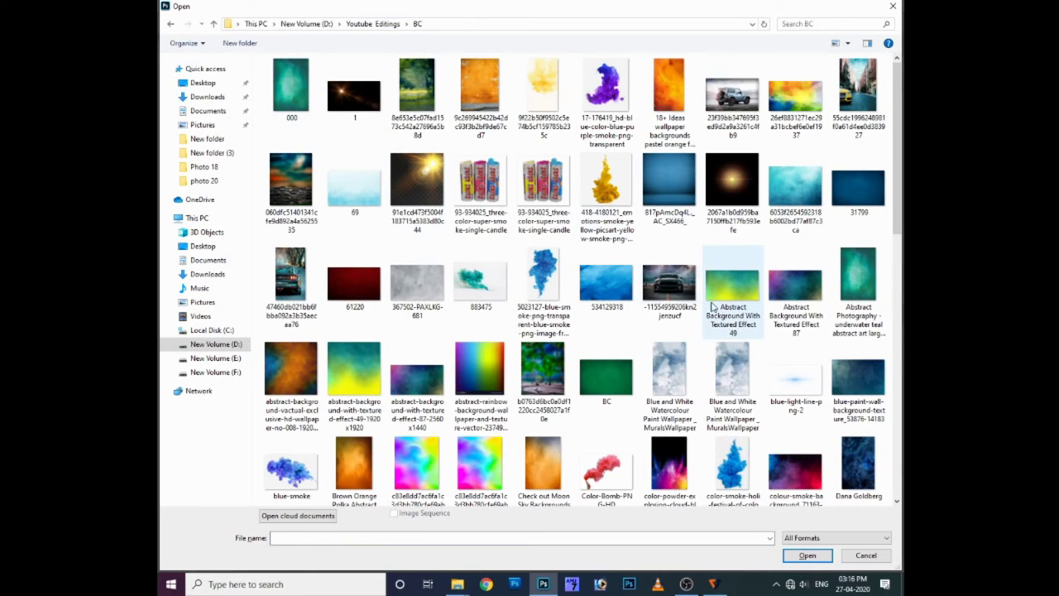
scroll(658, 346, down, 2)
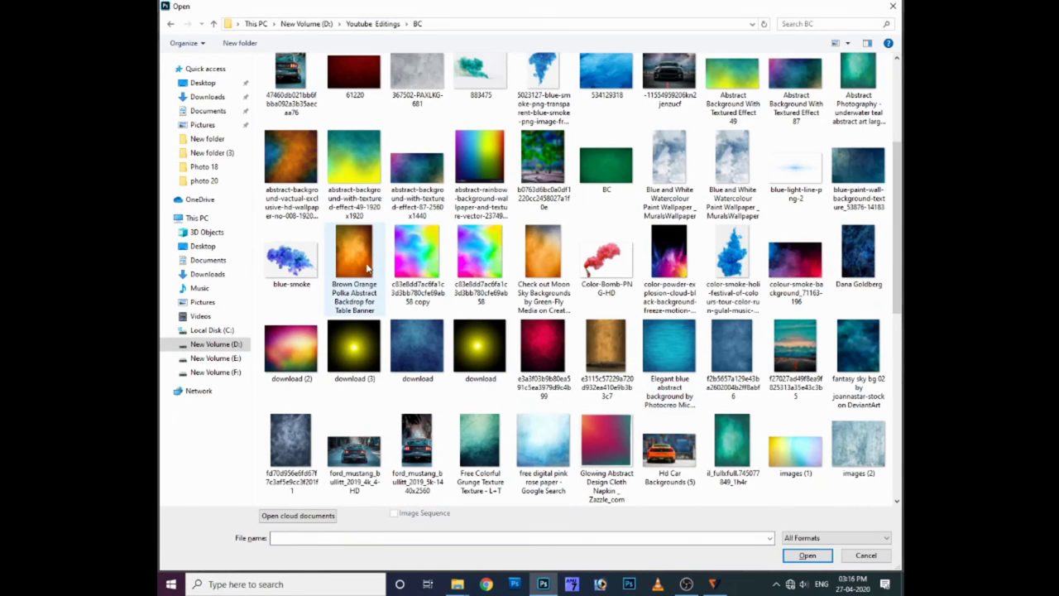
click(551, 353)
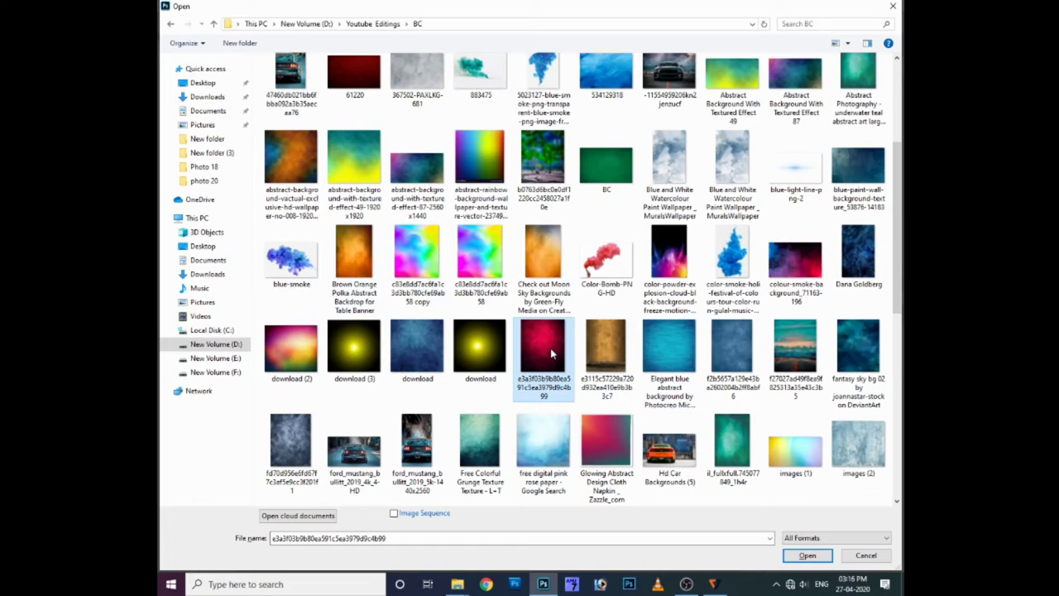
double_click(550, 347)
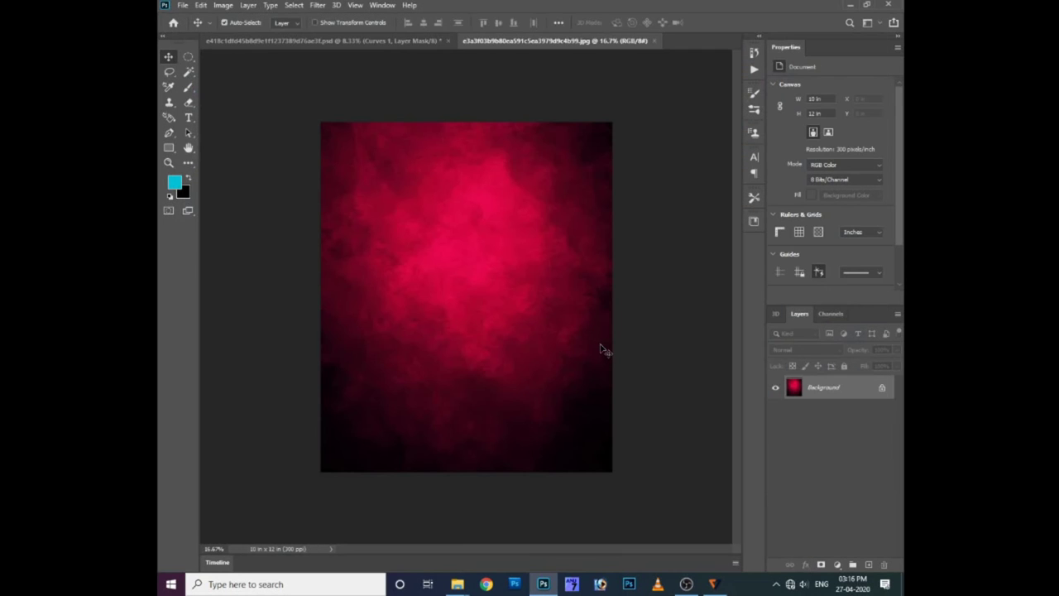
- Paste the pink texture above Layer 1 copy and scale it to fill the canvas
key(Delete)
key(ctrl+w)
click(523, 222)
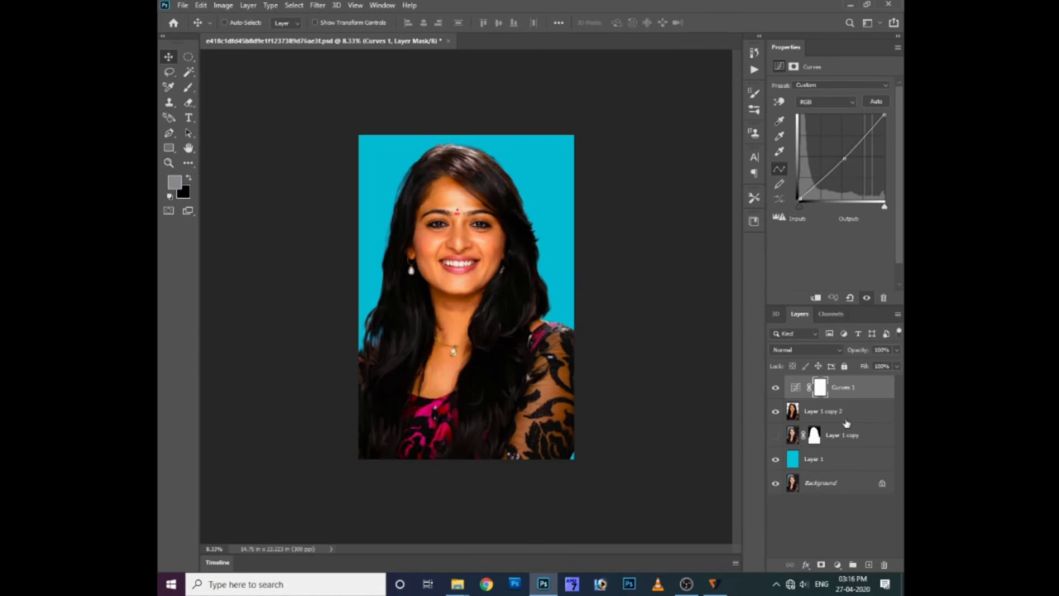
click(844, 437)
key(ctrl+v)
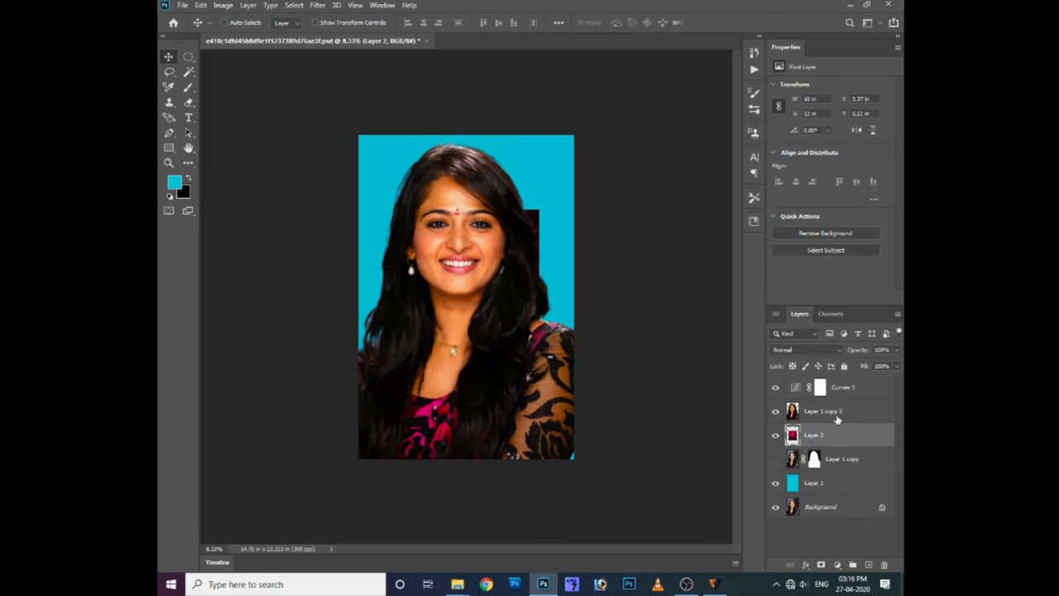
key(ctrl+t)
mouse_move(540, 210)
mouse_down()
mouse_move(619, 97)
mouse_move(651, 75)
mouse_up()
key(Return)
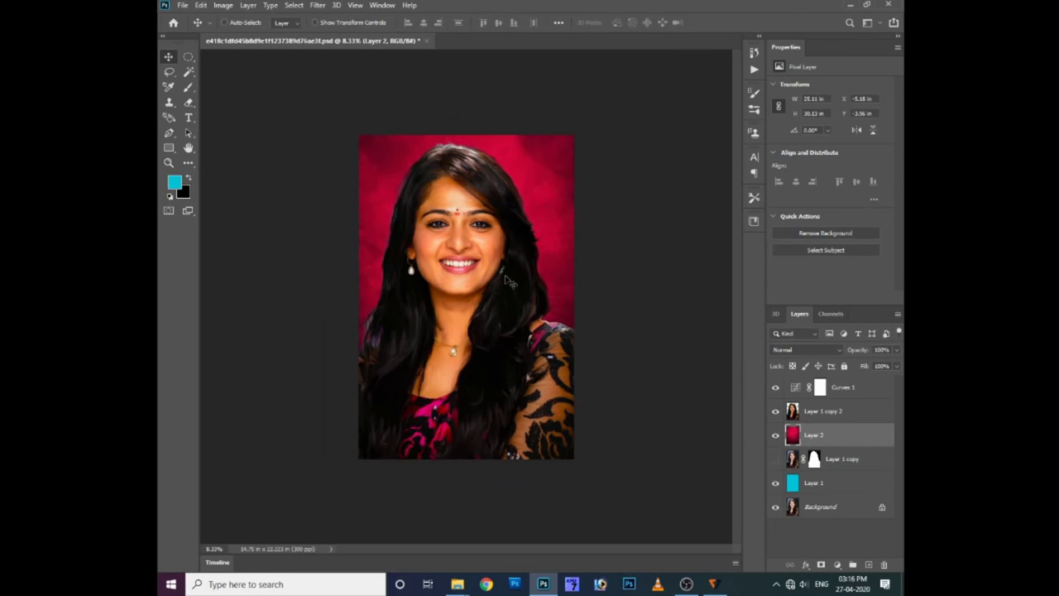
- Select the Layer 1 copy 2 portrait layer and begin adding a layer mask
right_click(507, 277)
right_click(507, 273)
click(515, 275)
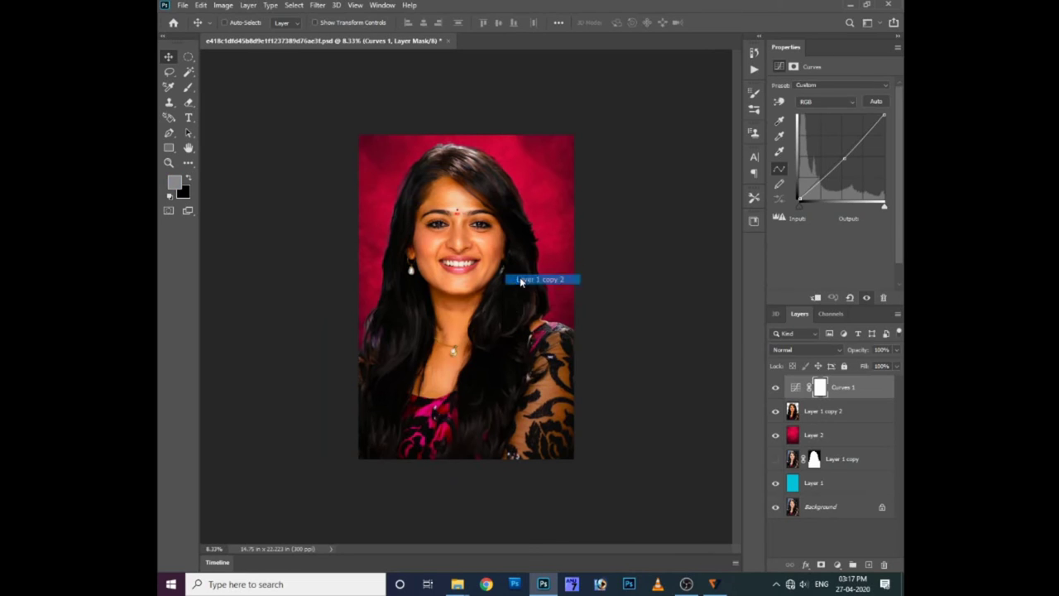
click(248, 5)
mouse_move(265, 187)
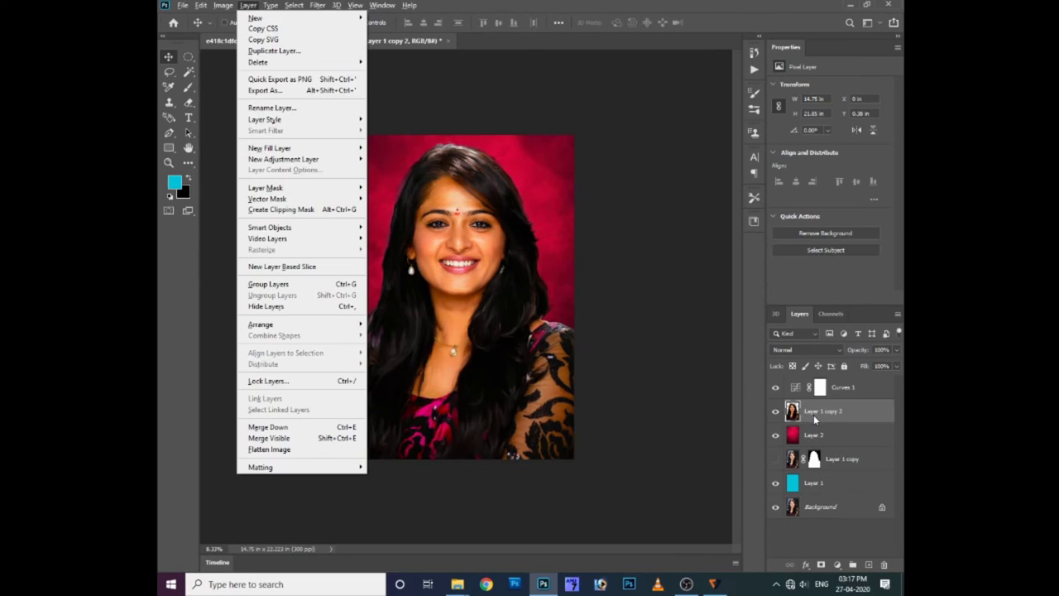
click(393, 203)
- Hide Layer 1 copy 2 with a Hide All mask and paint the face back with a 1500 px brush
click(814, 411)
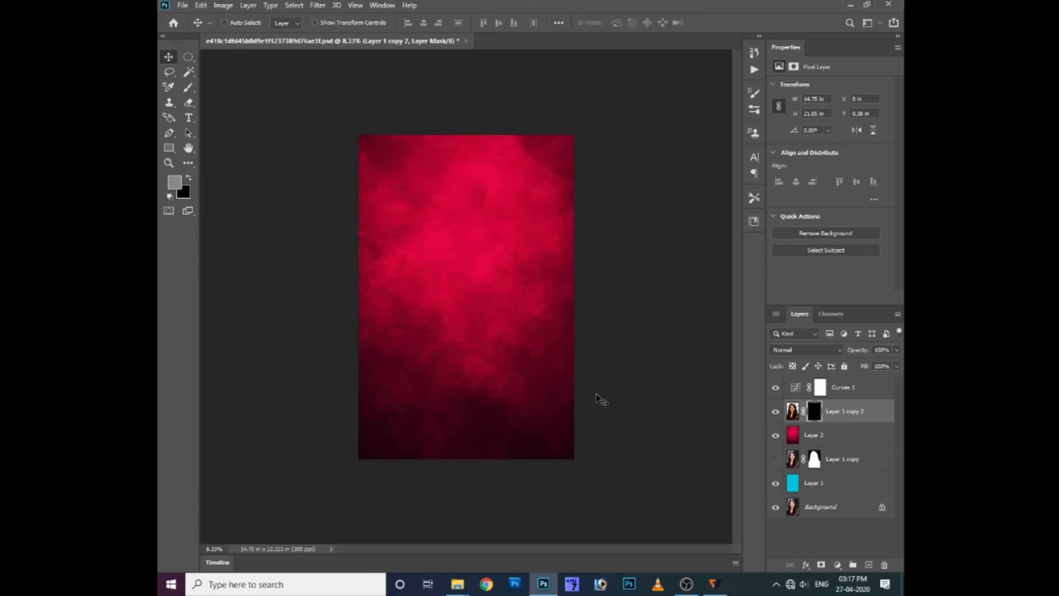
key(b)
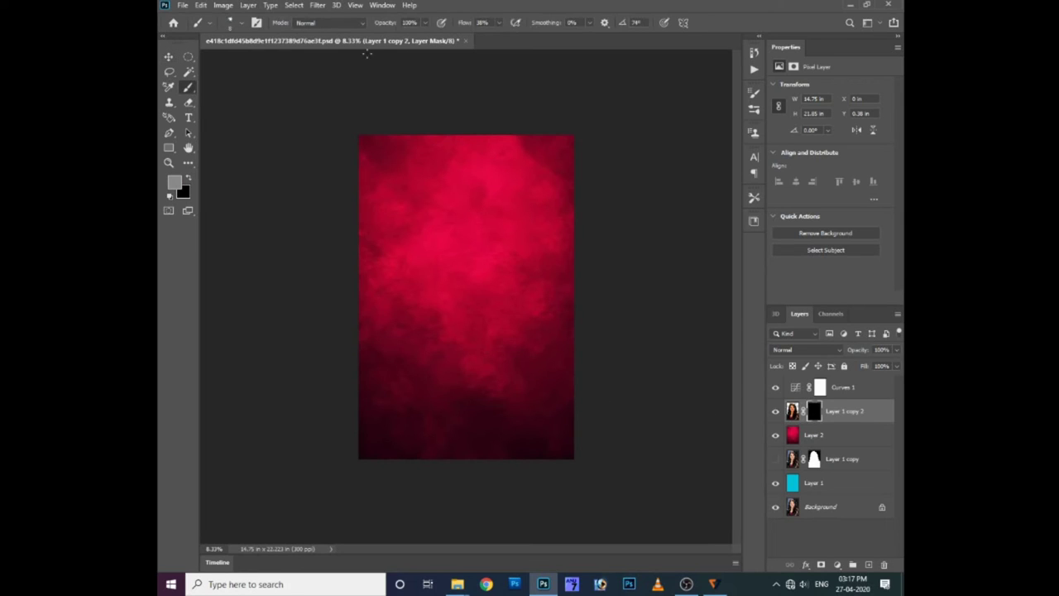
click(559, 41)
key(bracketright)
key(bracketright)
key(bracketright)
key(bracketright)
key(bracketright)
key(bracketright)
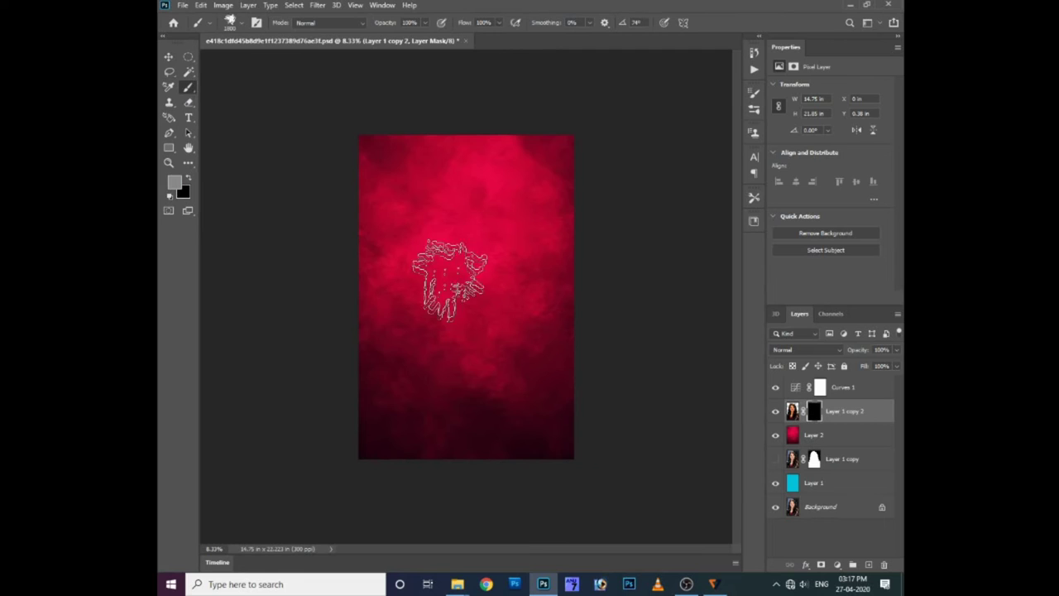
mouse_move(439, 271)
mouse_down()
mouse_move(496, 306)
mouse_move(451, 273)
mouse_move(497, 240)
mouse_move(497, 207)
mouse_move(460, 157)
mouse_move(462, 244)
mouse_up()
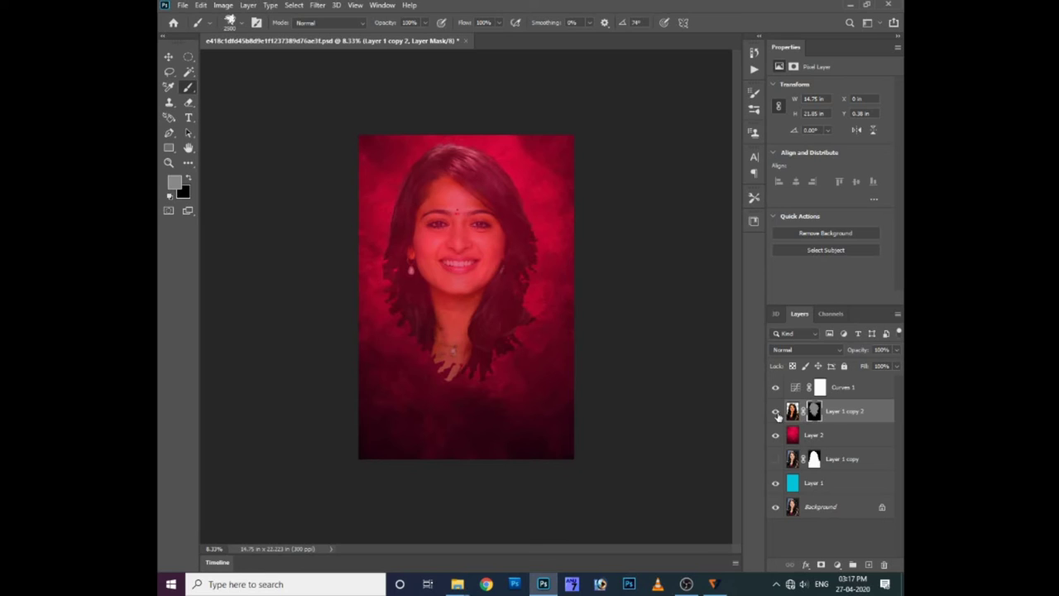
drag(461, 201, 494, 262)
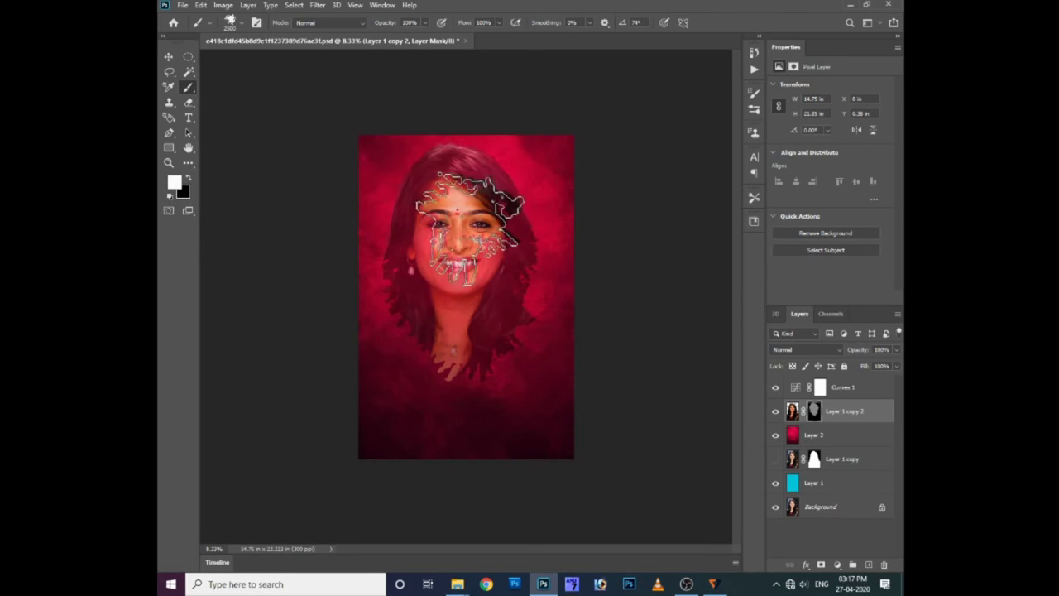
- Paint the mask with a round brush preset to reveal the hair and clean the face edges
right_click(494, 262)
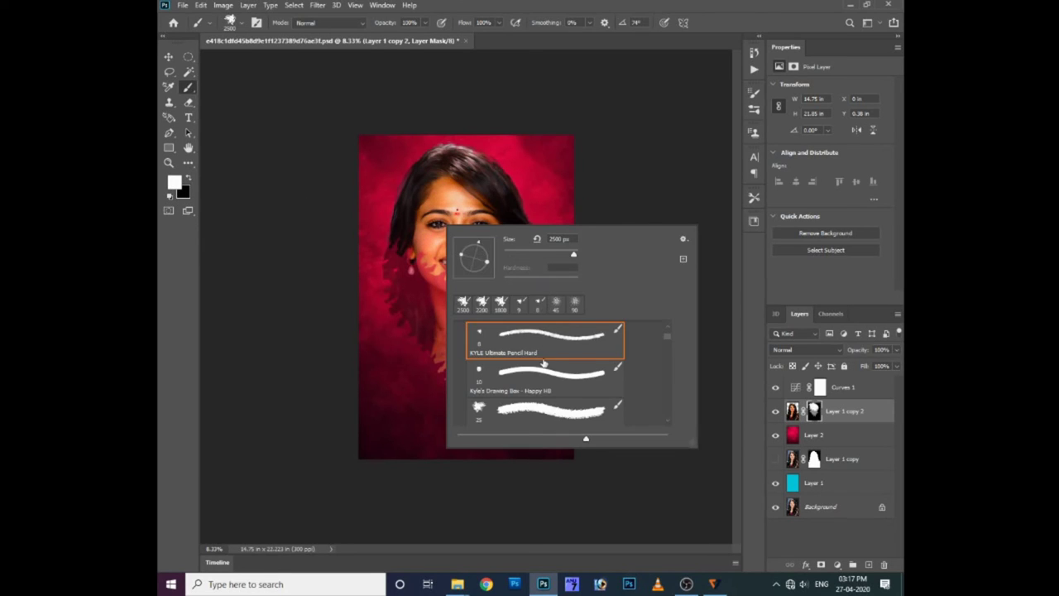
scroll(530, 364, up, 5)
double_click(511, 338)
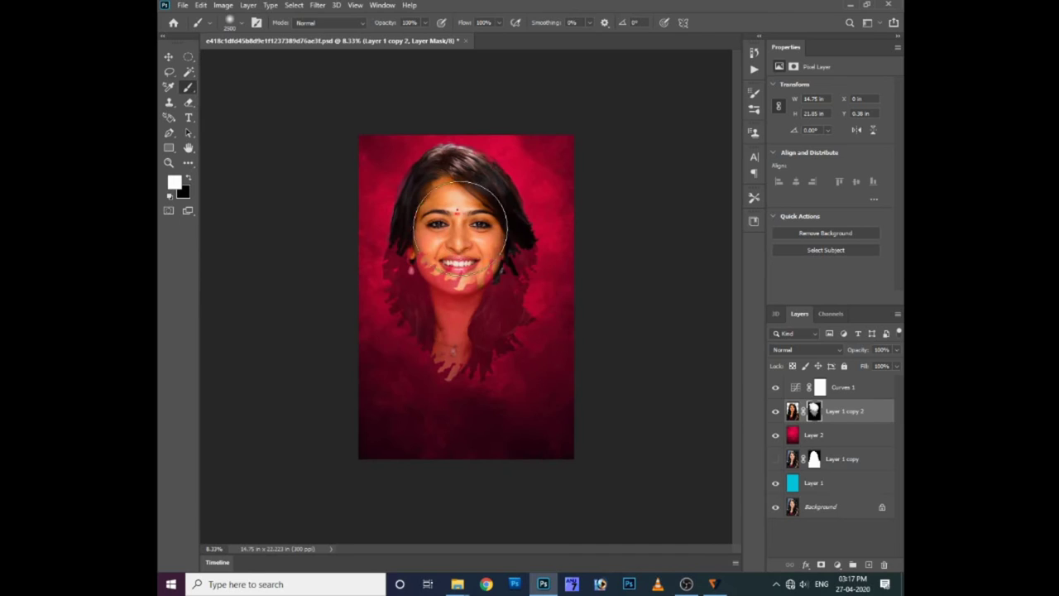
mouse_move(460, 225)
mouse_down()
mouse_move(491, 345)
mouse_move(456, 359)
mouse_move(430, 334)
mouse_move(433, 253)
mouse_move(428, 278)
mouse_up()
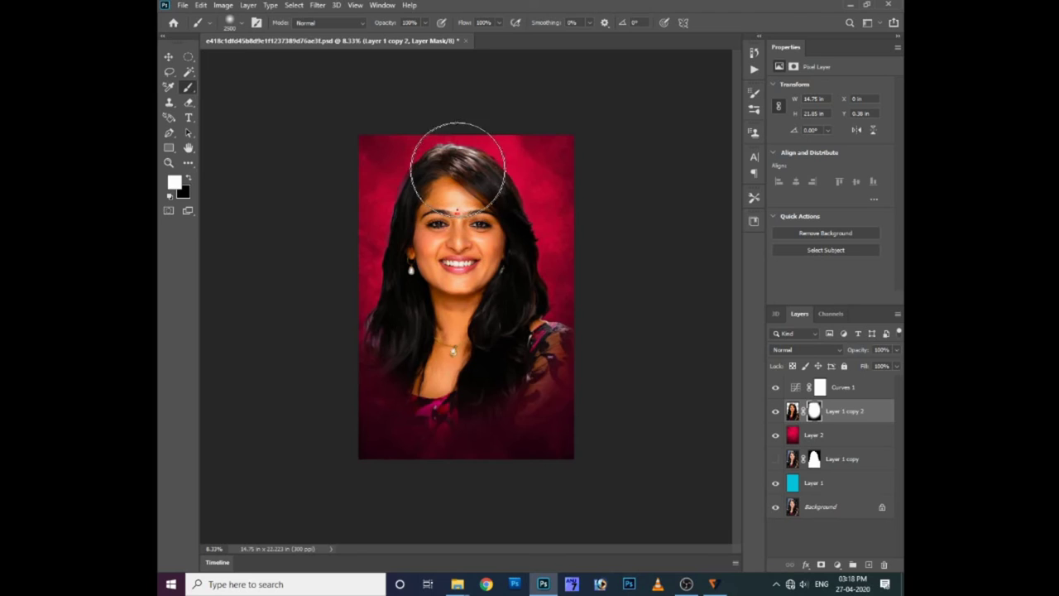
key(ctrl+plus)
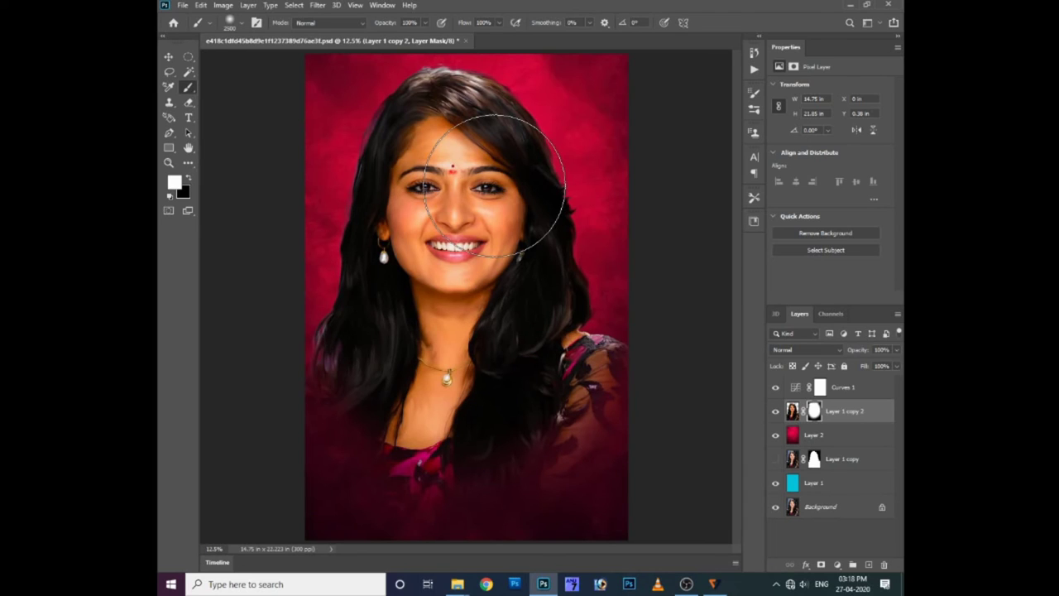
key(ctrl+minus)
key(ctrl+t)
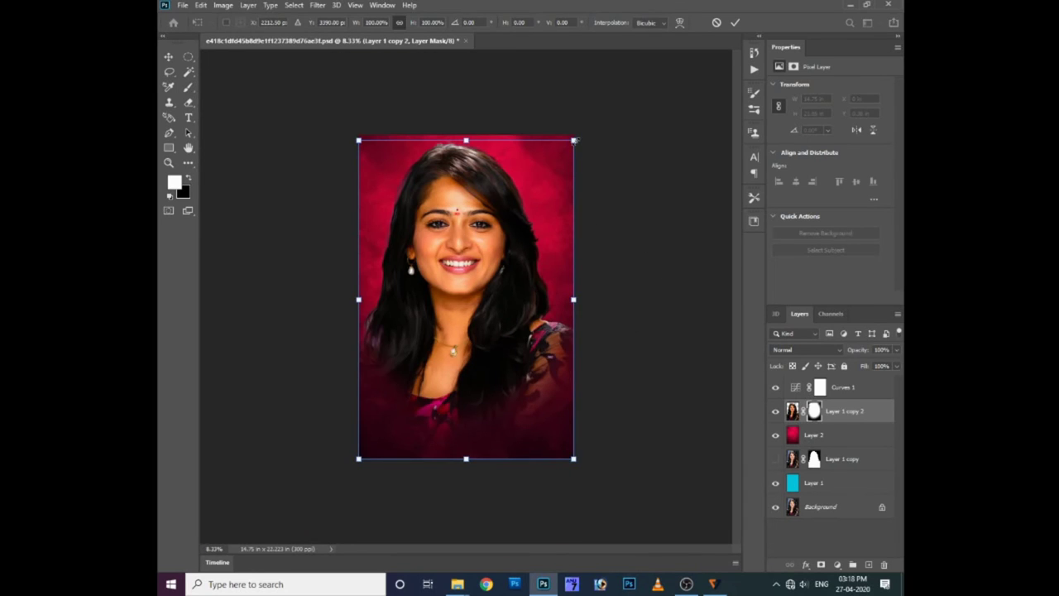
- Toggle Curves 1 visibility to compare the face with and without it
key(Escape)
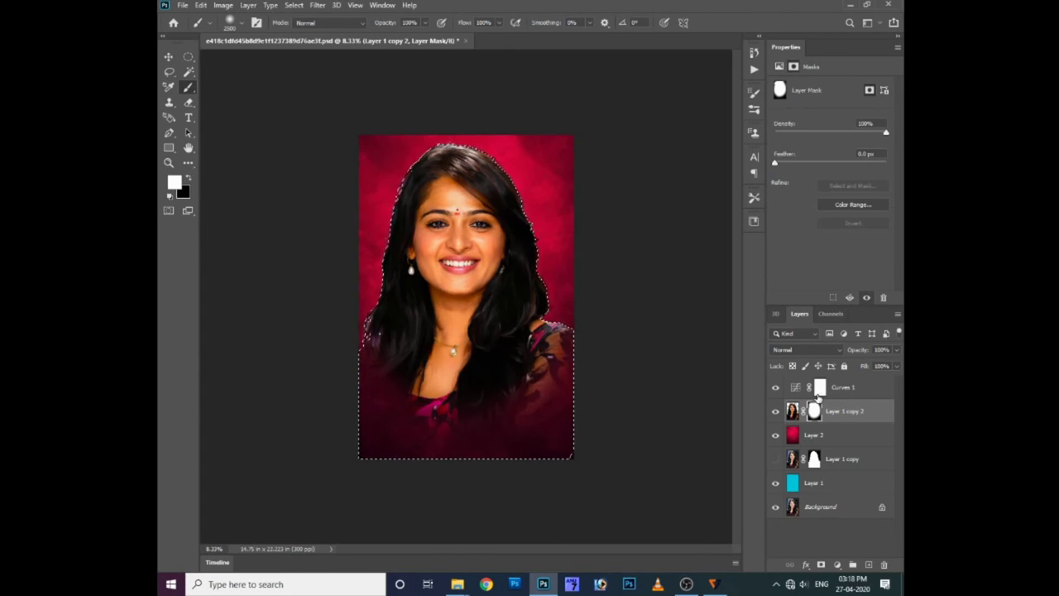
right_click(835, 387)
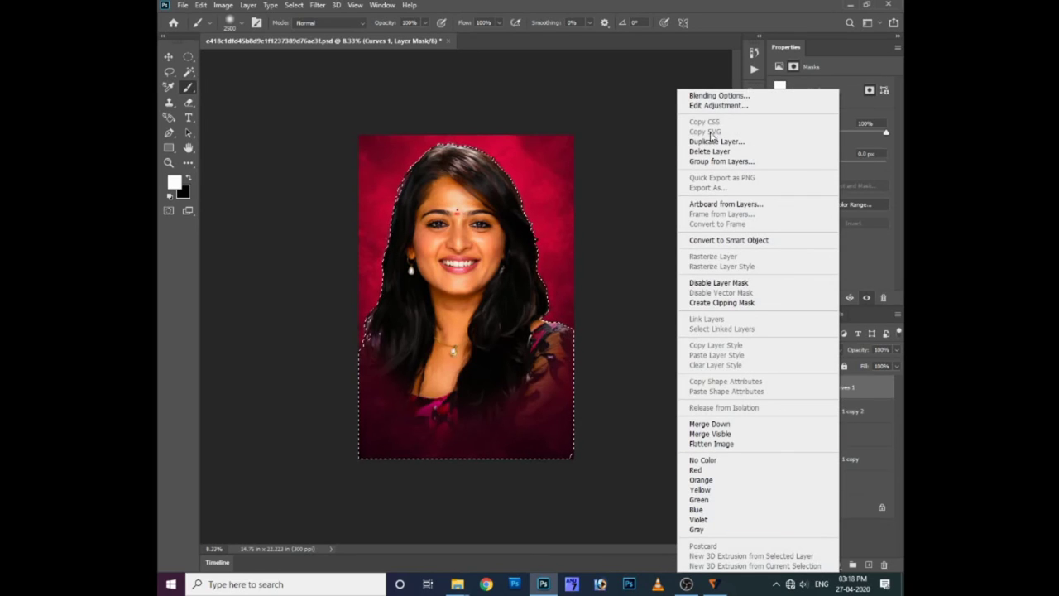
key(Escape)
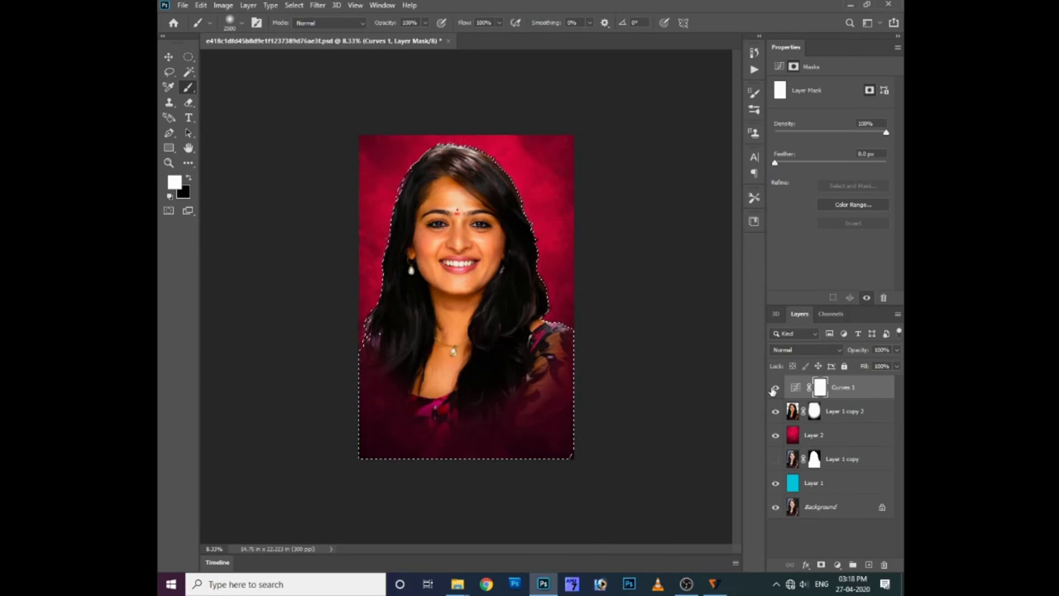
click(774, 388)
click(774, 388)
click(774, 388)
click(774, 388)
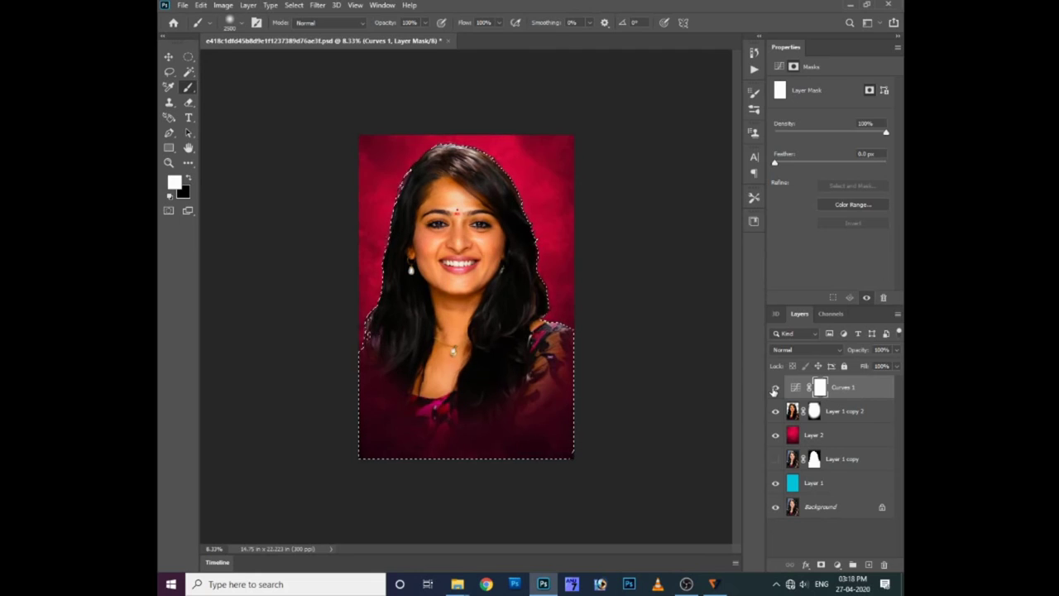
- Scale Layer 1 copy 2 to about 94% and move it down about 0.44 in
key(ctrl+d)
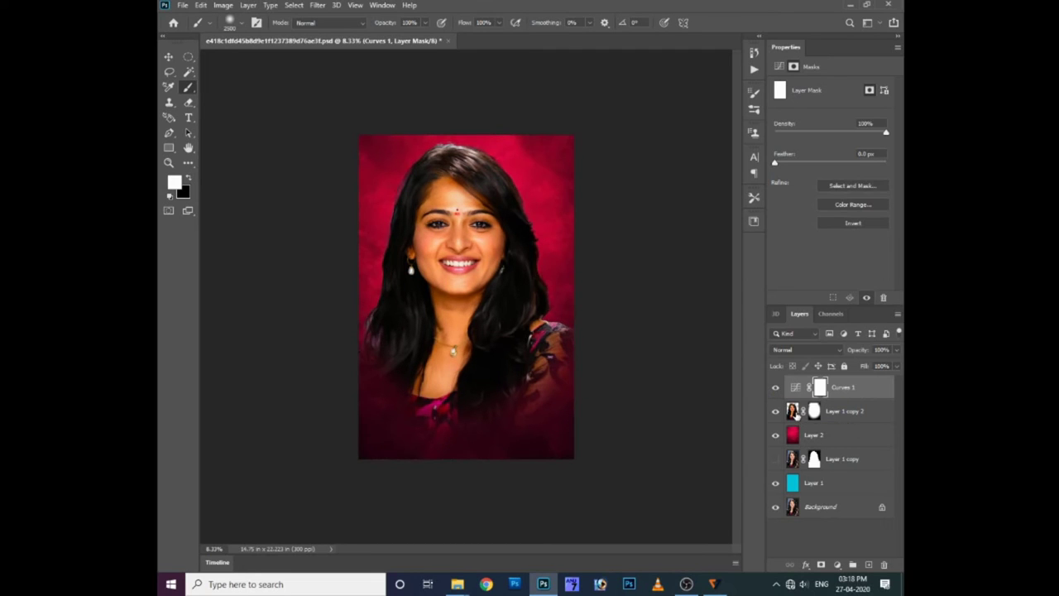
click(823, 414)
key(ctrl+t)
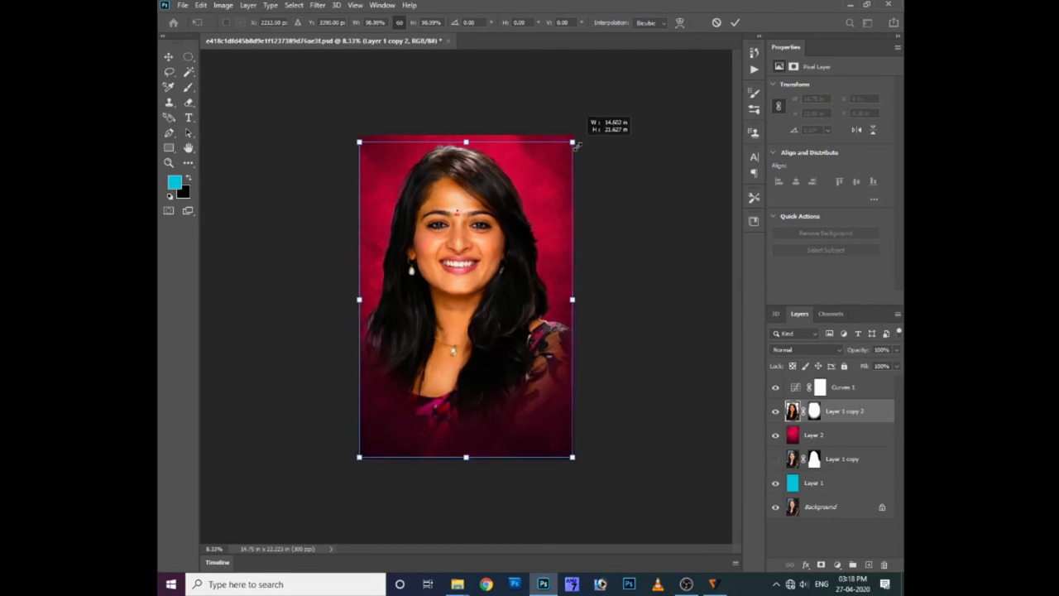
drag(576, 139, 571, 148)
key(Return)
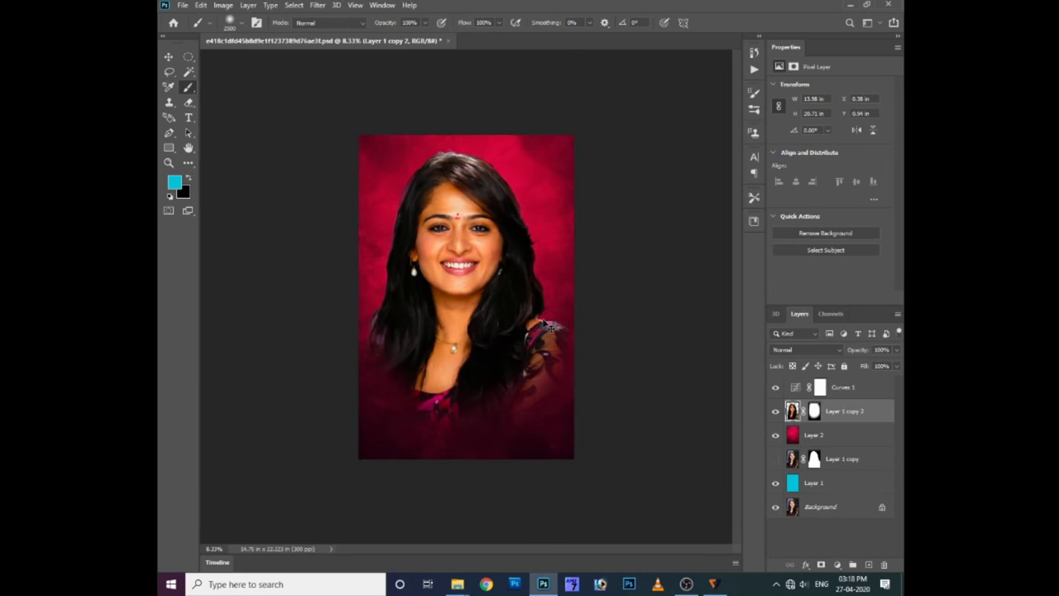
key(v)
drag(489, 266, 490, 276)
key(ctrl+plus)
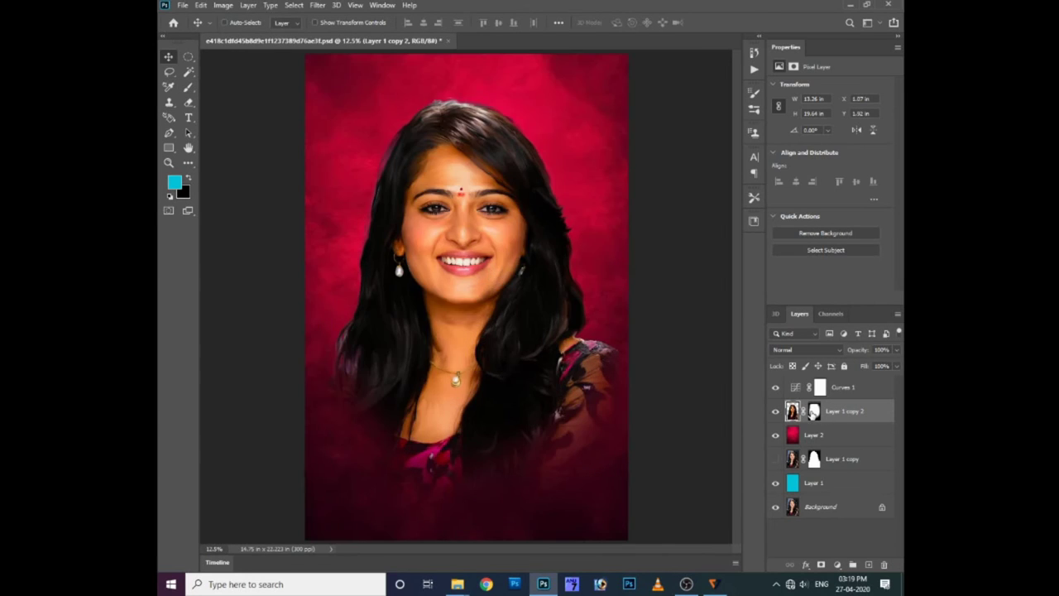
- Set up a 500 px Soft Round eraser on the portrait's mask, then select Layer 2
click(814, 411)
key(e)
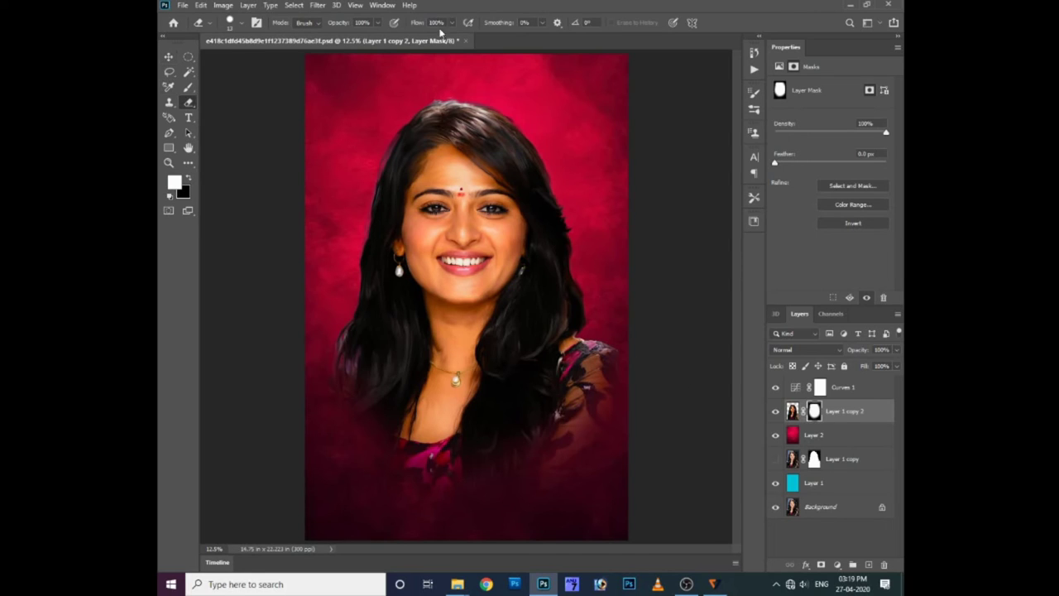
key(bracketright)
key(bracketright)
key(bracketright)
right_click(644, 338)
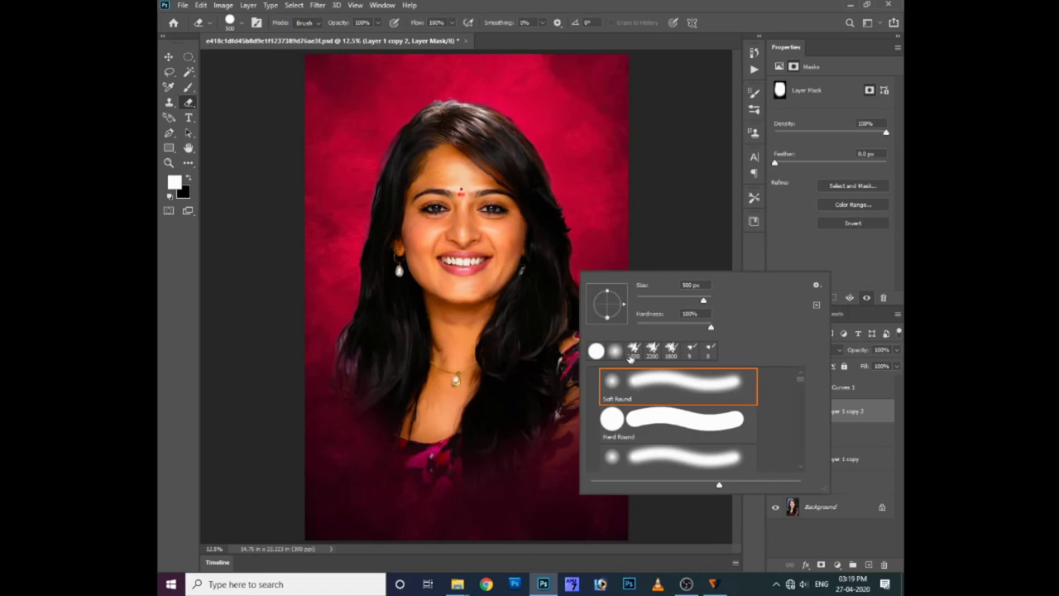
double_click(638, 382)
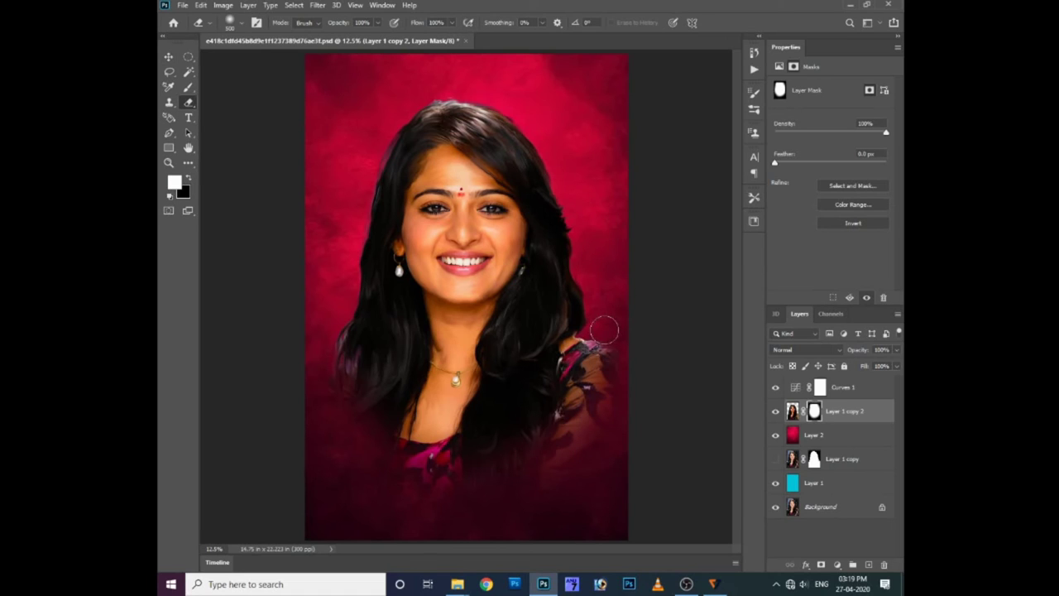
key(ctrl+minus)
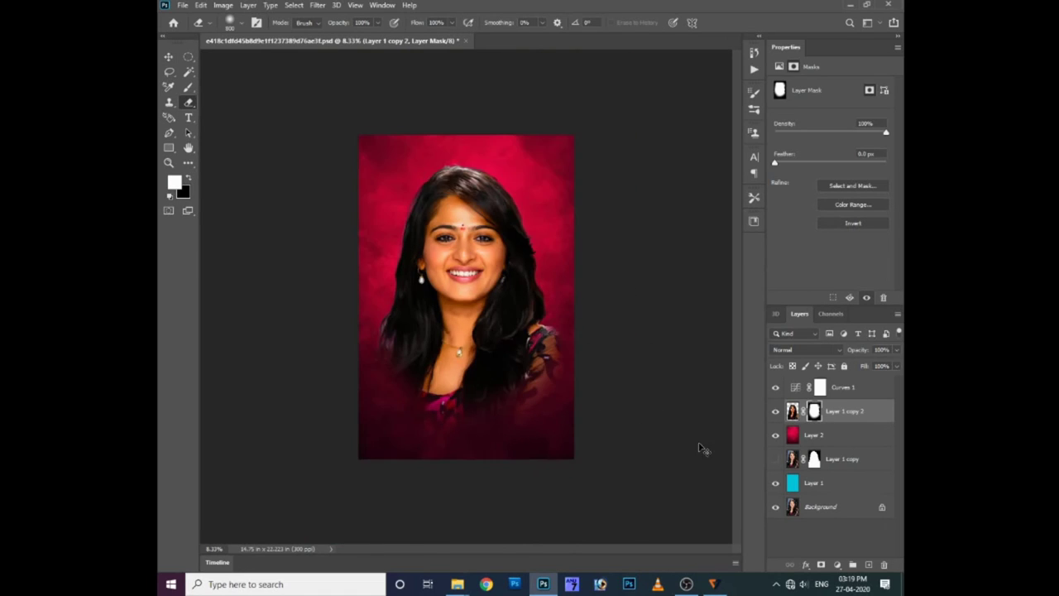
click(825, 440)
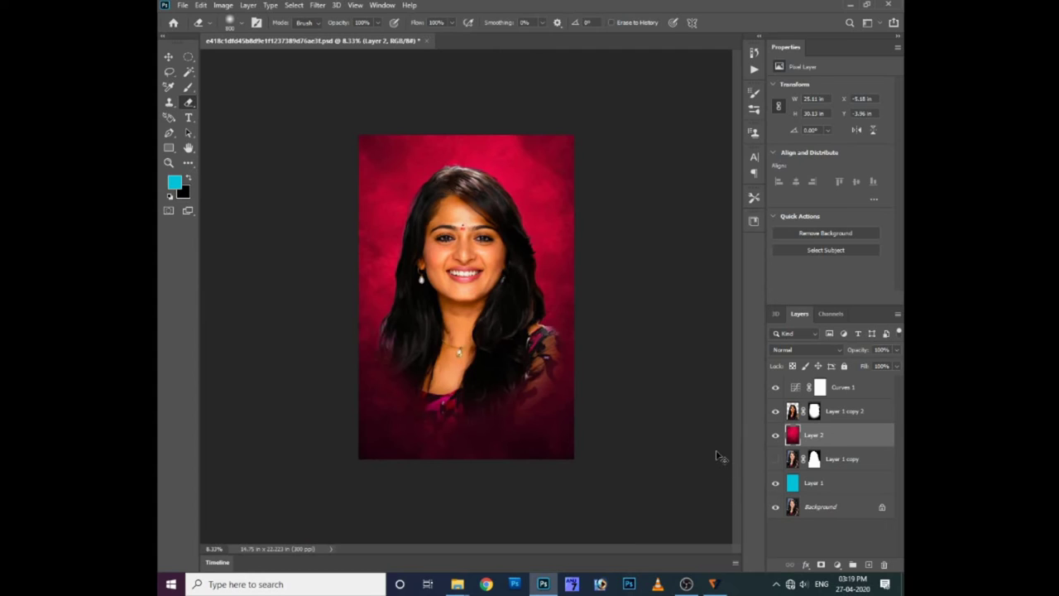
- Set Layer 2's Hue/Saturation to Hue +57, Saturation -4, Lightness -12
key(ctrl+u)
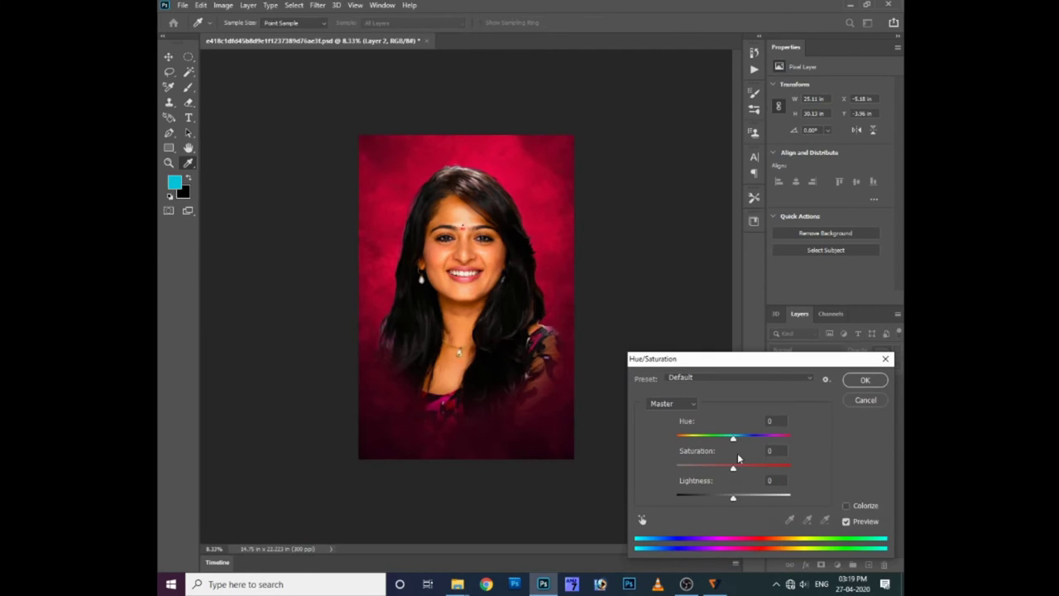
mouse_move(734, 465)
mouse_down()
mouse_move(723, 469)
mouse_move(771, 441)
mouse_move(678, 438)
mouse_move(744, 439)
mouse_up()
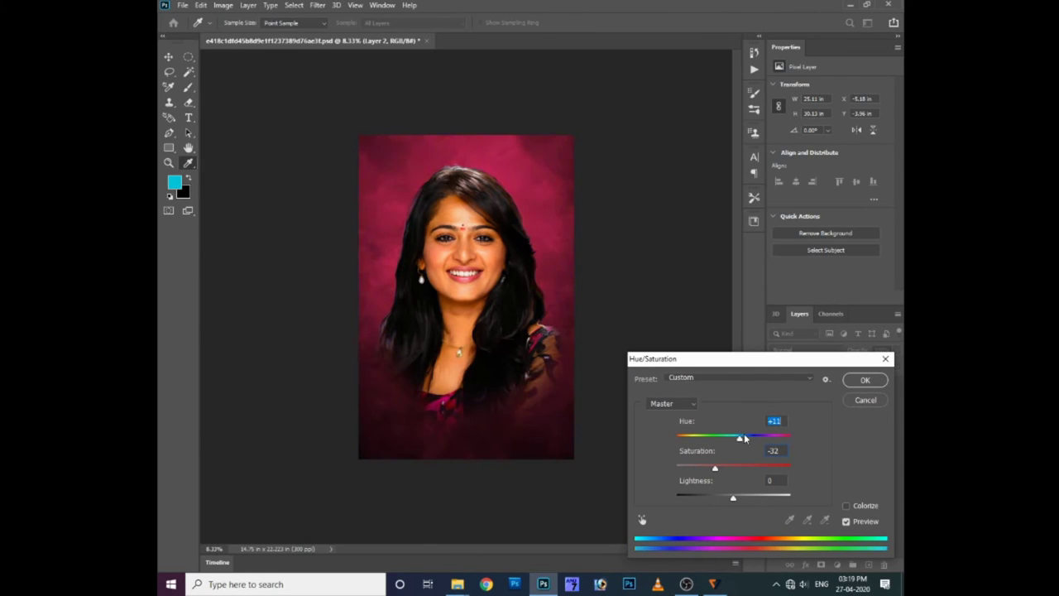
mouse_move(745, 494)
mouse_down()
mouse_move(726, 498)
mouse_move(740, 469)
mouse_move(712, 473)
mouse_move(761, 443)
mouse_up()
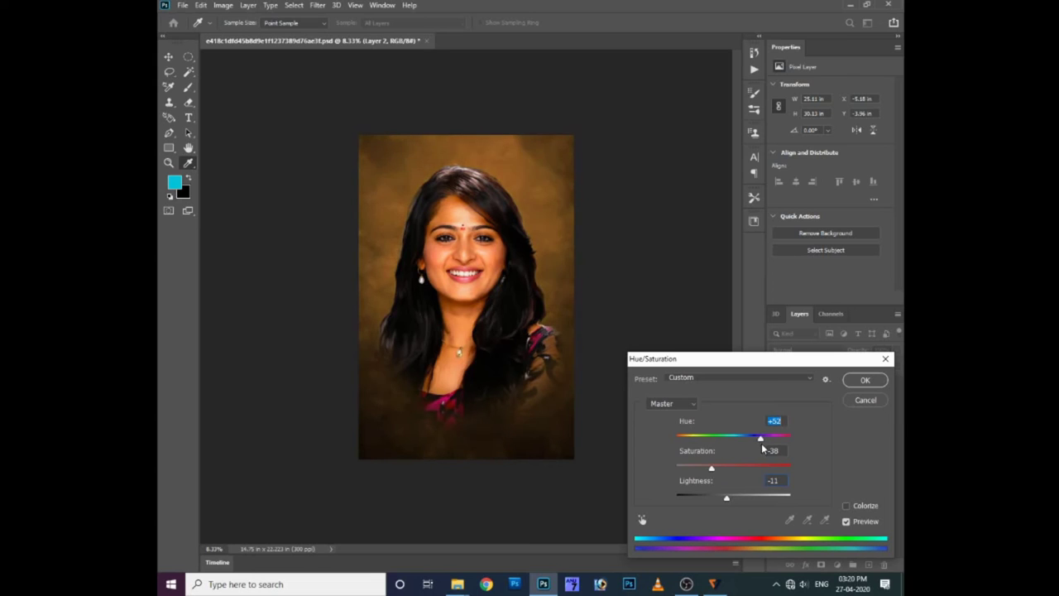
mouse_move(712, 468)
mouse_down()
mouse_move(730, 468)
mouse_move(725, 498)
mouse_up()
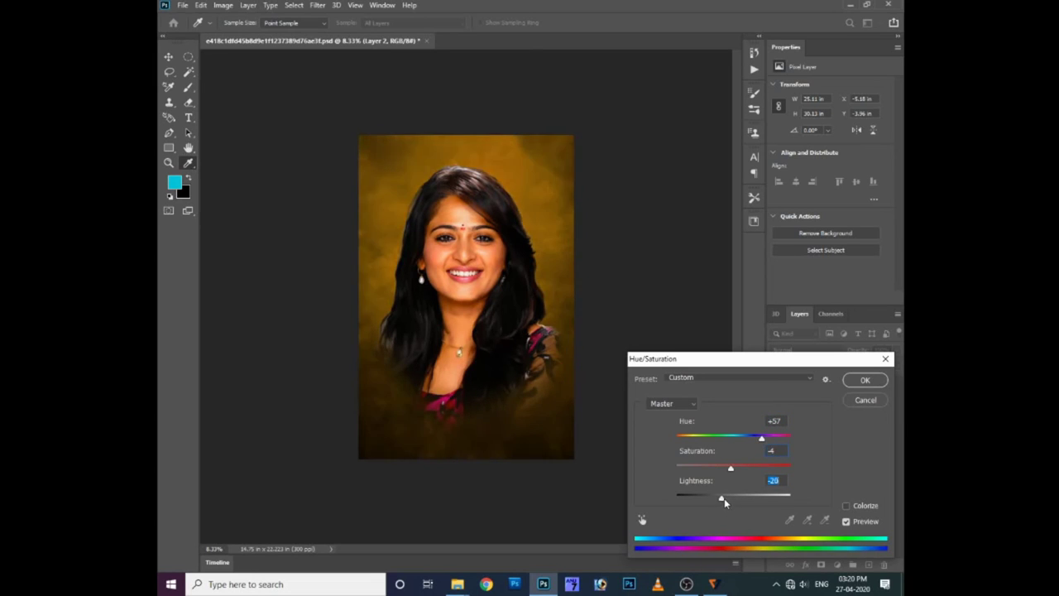
drag(762, 441, 764, 441)
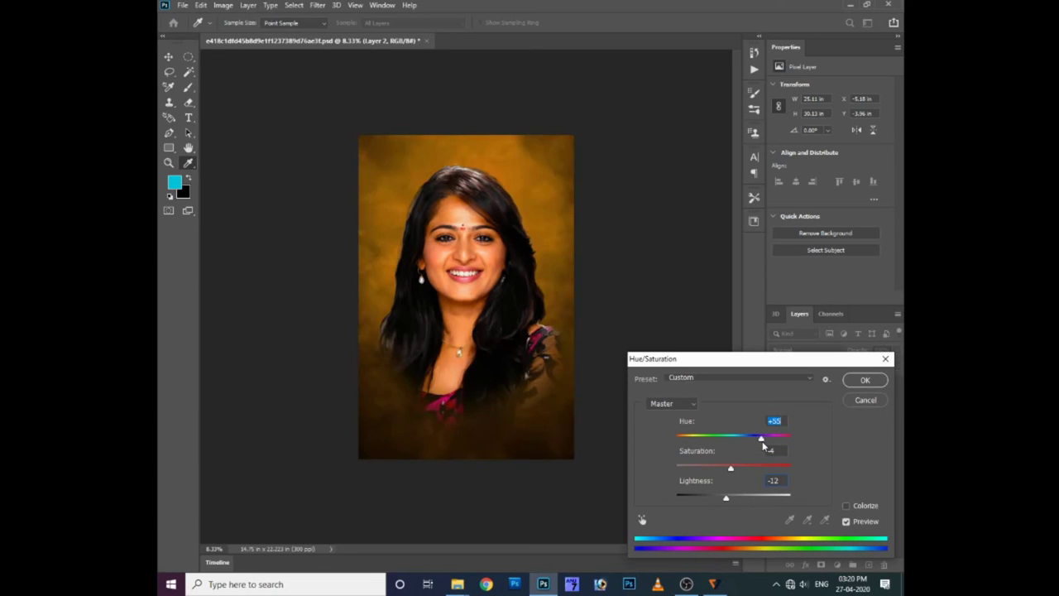
drag(764, 441, 763, 441)
- Apply the hue change, then try a Gaussian-blurred copy of Layer 2 and delete it
key(Return)
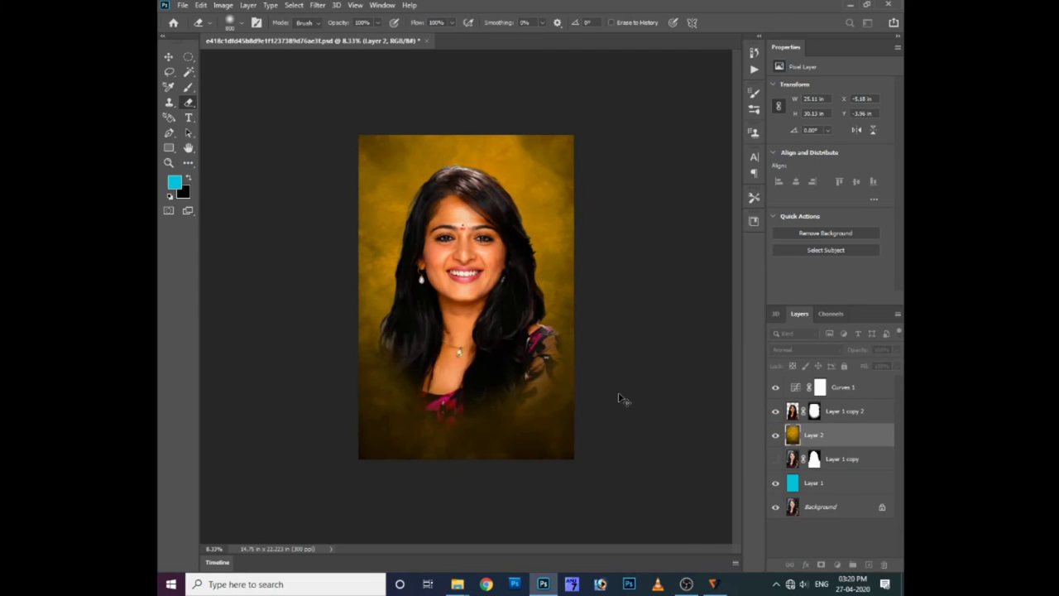
key(ctrl+plus)
key(ctrl+j)
click(317, 5)
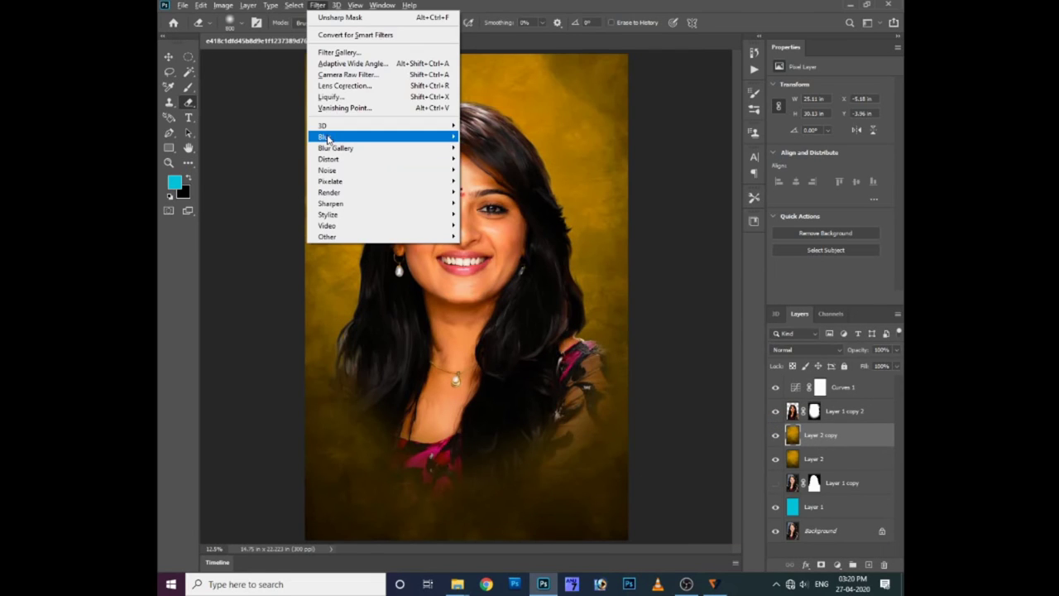
click(490, 182)
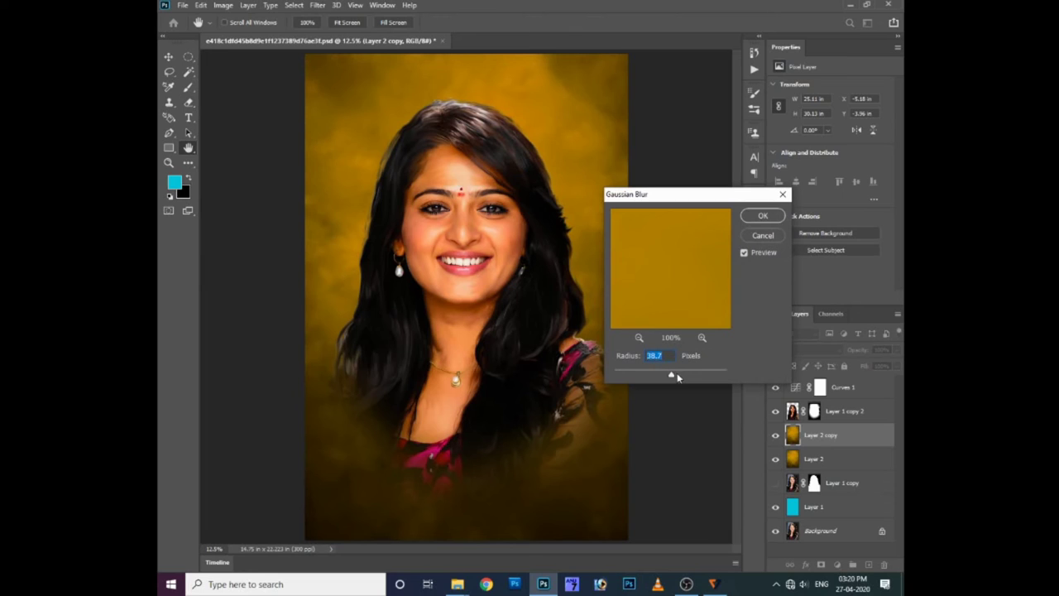
key(Return)
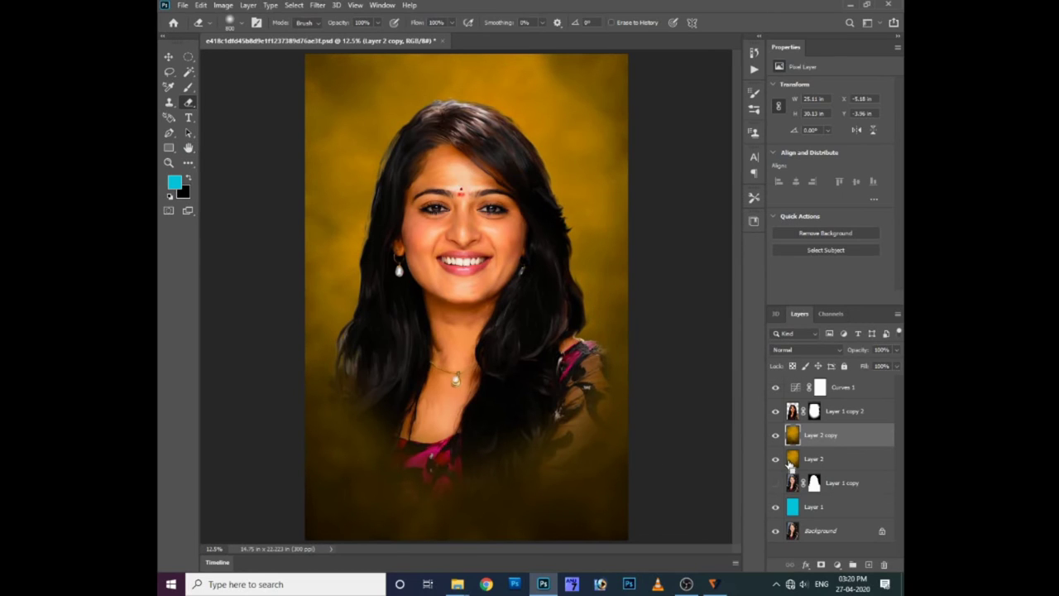
key(Delete)
key(ctrl+minus)
key(ctrl+minus)
key(ctrl+plus)
key(ctrl+plus)
- Zoom in to inspect the face, zoom back out, and reselect Layer 2
key(ctrl+plus)
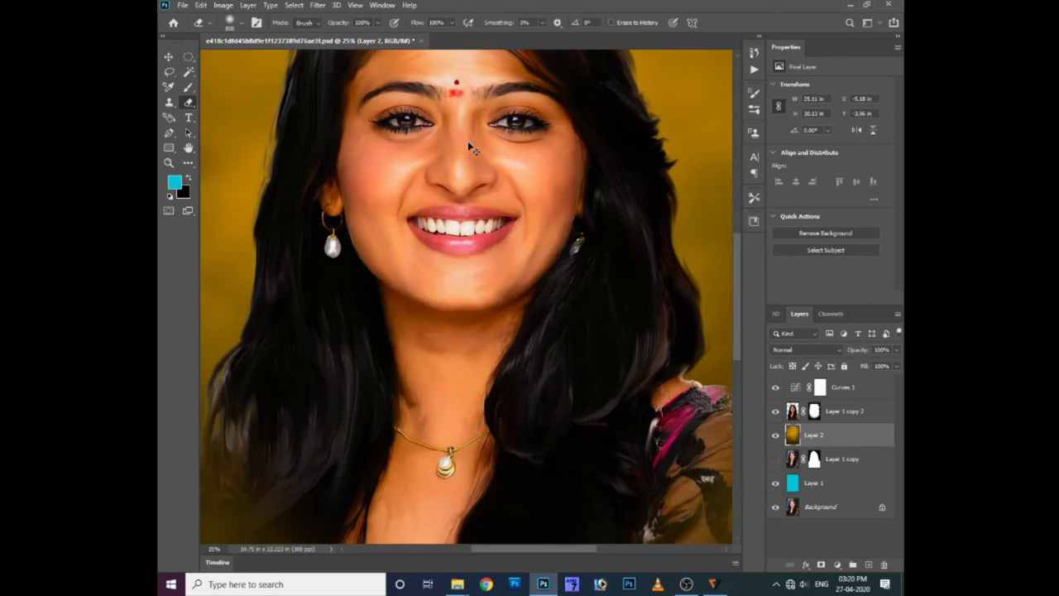
key(alt+bracketright)
key(alt+bracketright)
key(d)
key(ctrl+plus)
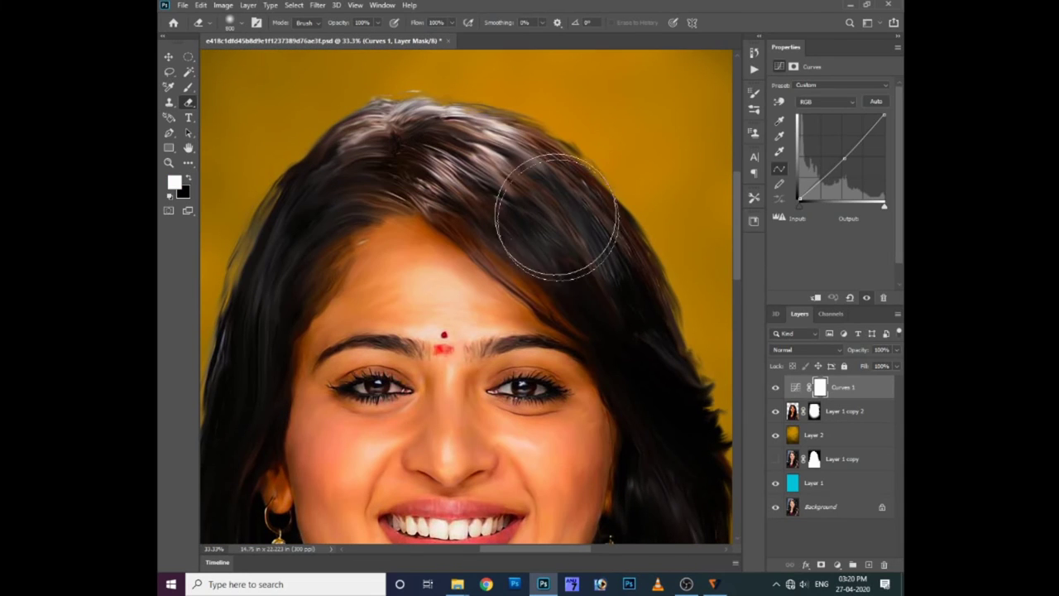
key(ctrl+minus)
click(812, 434)
key(ctrl+minus)
key(ctrl+minus)
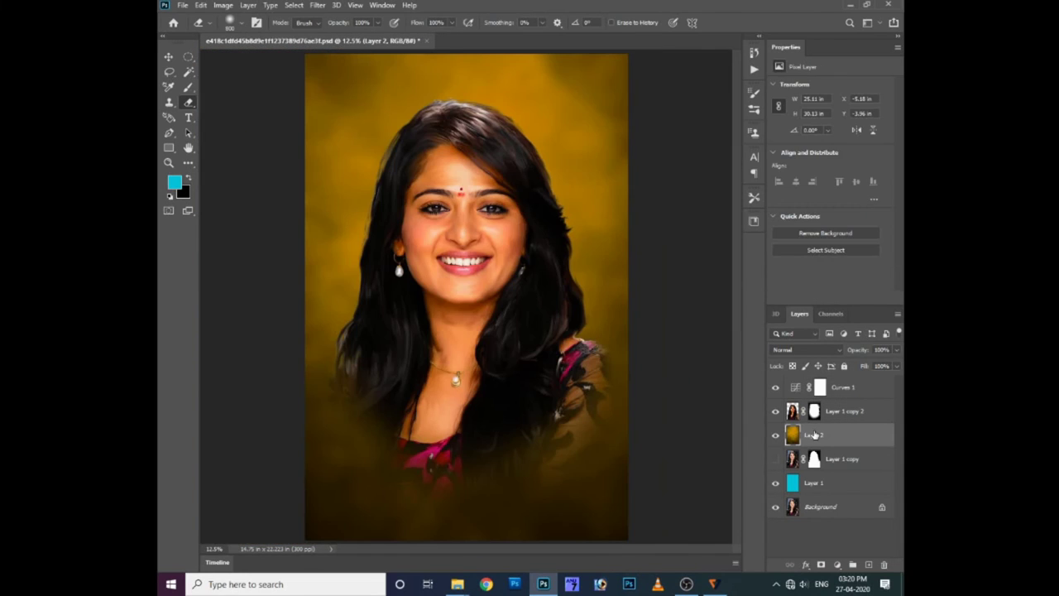
- Erase a top copy of Layer 2 to reveal the portrait, then darken Curves 1 midtones
key(ctrl+j)
key(ctrl+shift+bracketright)
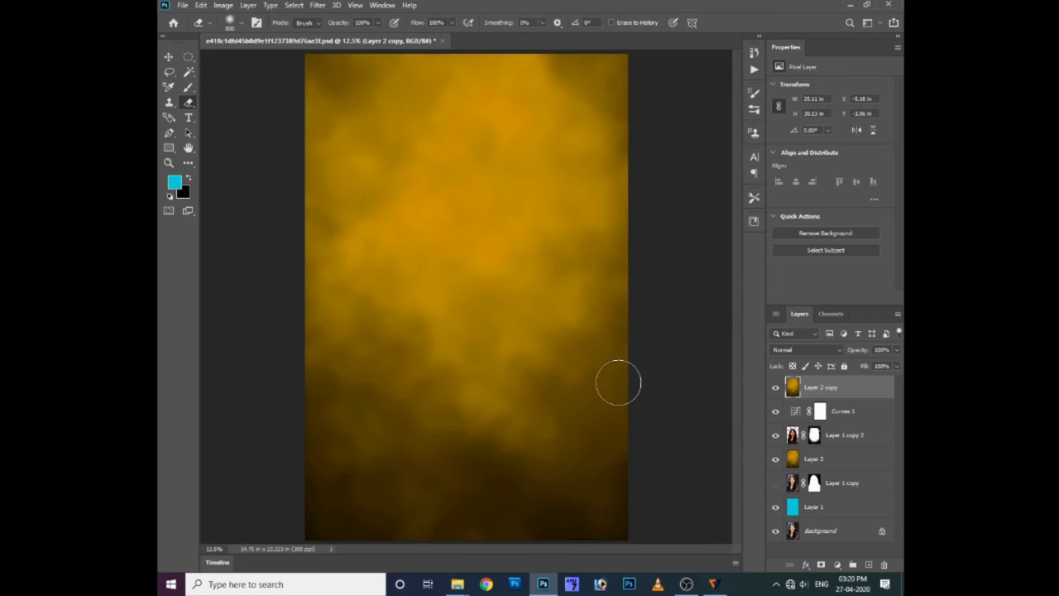
key(bracketright)
key(bracketright)
key(bracketright)
key(bracketright)
mouse_move(444, 146)
mouse_down()
mouse_move(503, 240)
mouse_move(389, 215)
mouse_up()
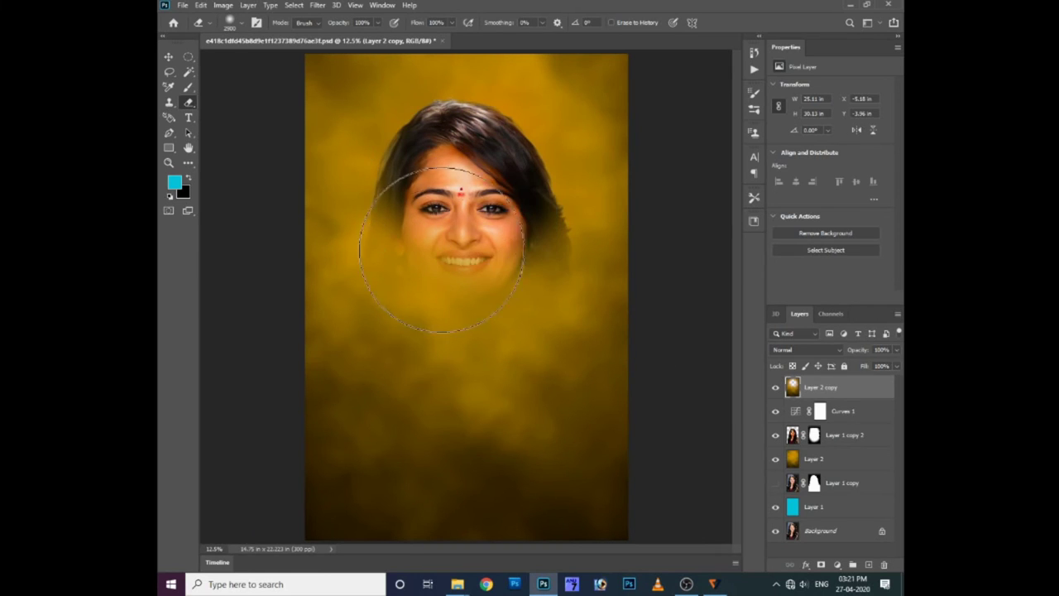
key(bracketright)
key(bracketright)
key(bracketright)
mouse_move(480, 378)
mouse_down()
mouse_move(426, 359)
mouse_move(450, 444)
mouse_move(497, 343)
mouse_move(508, 237)
mouse_move(426, 307)
mouse_move(418, 366)
mouse_move(448, 409)
mouse_up()
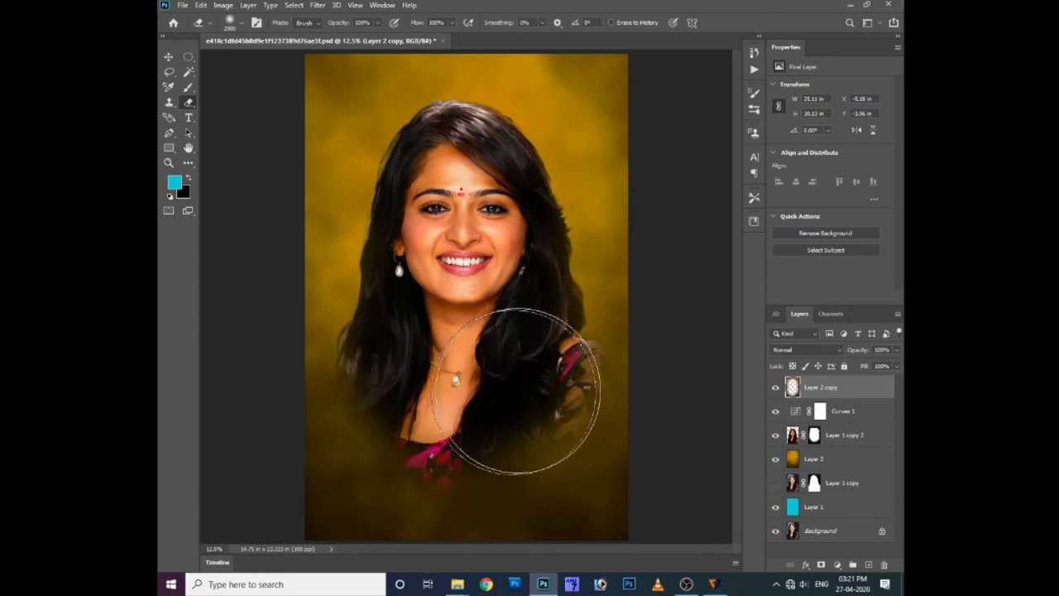
double_click(851, 420)
mouse_move(645, 348)
mouse_down()
mouse_move(620, 381)
mouse_move(654, 328)
mouse_up()
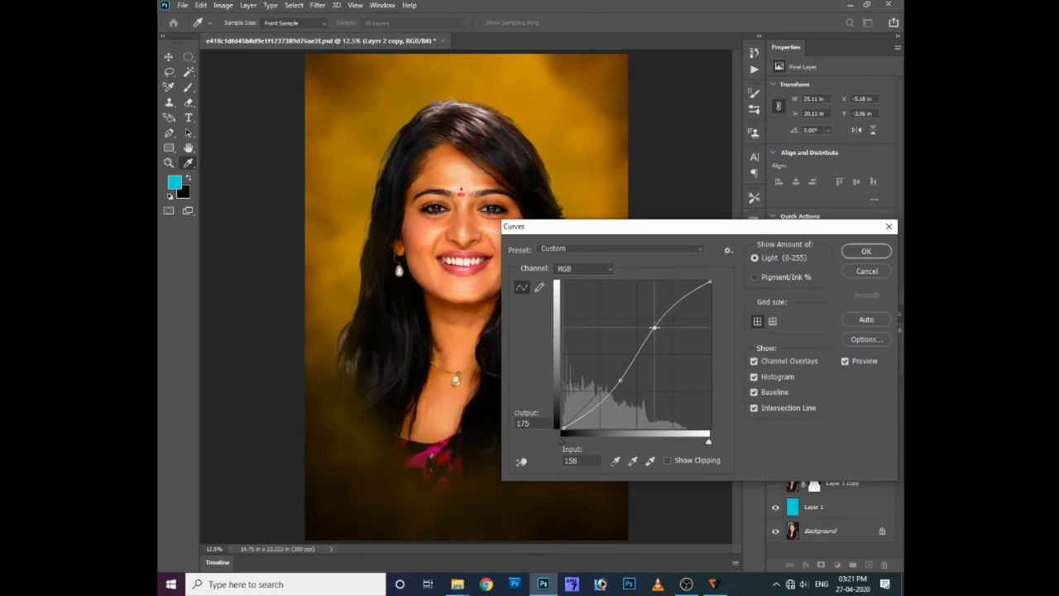
- Apply the S-curve, then shift Layer 2's hue toward yellow-green, ending at +12
key(Return)
key(e)
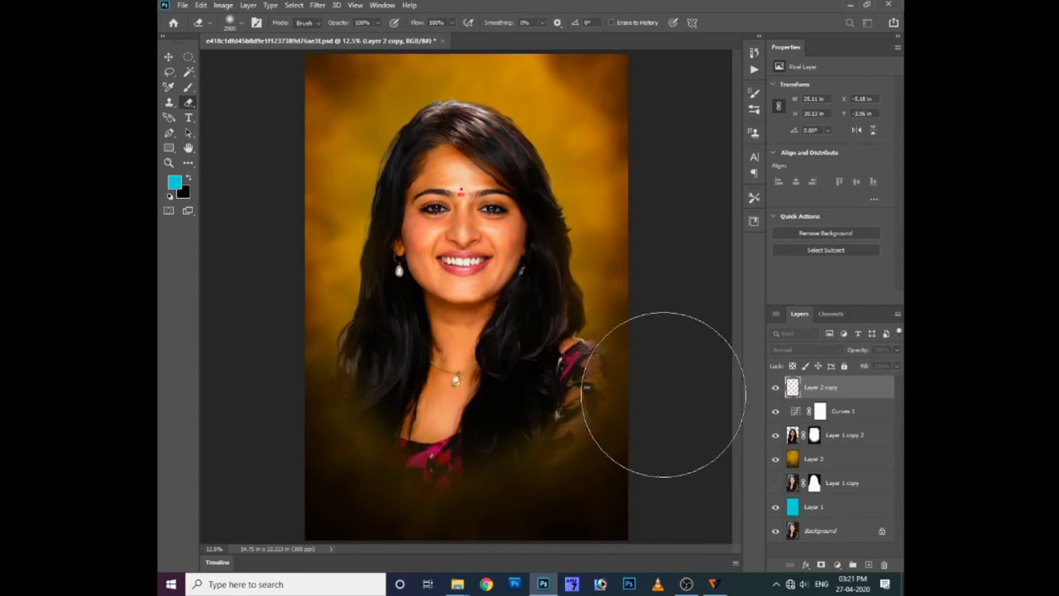
key(ctrl+u)
drag(721, 437, 747, 442)
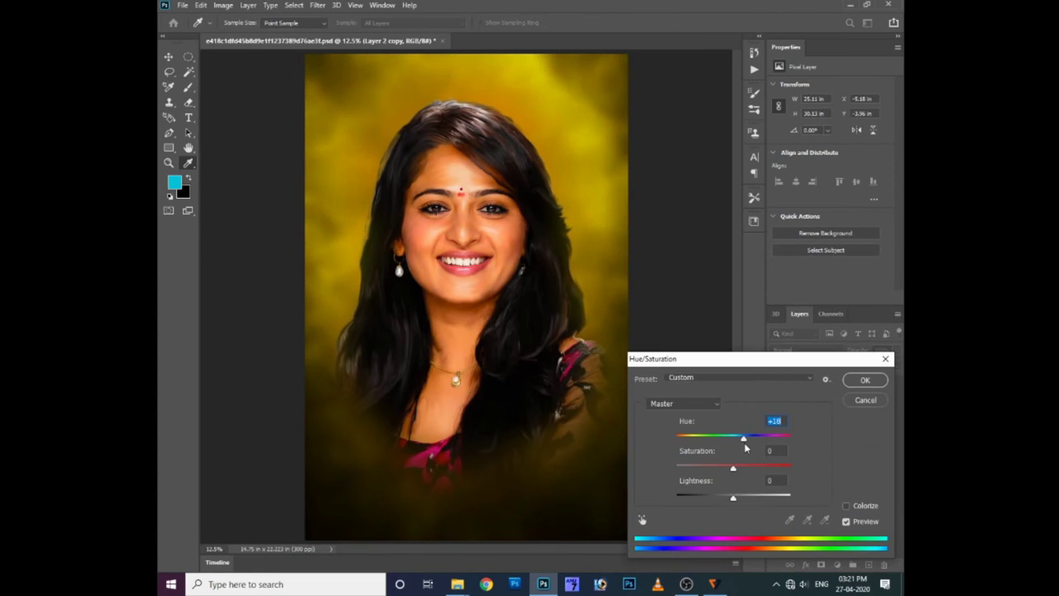
key(Return)
key(ctrl+u)
drag(730, 441, 741, 441)
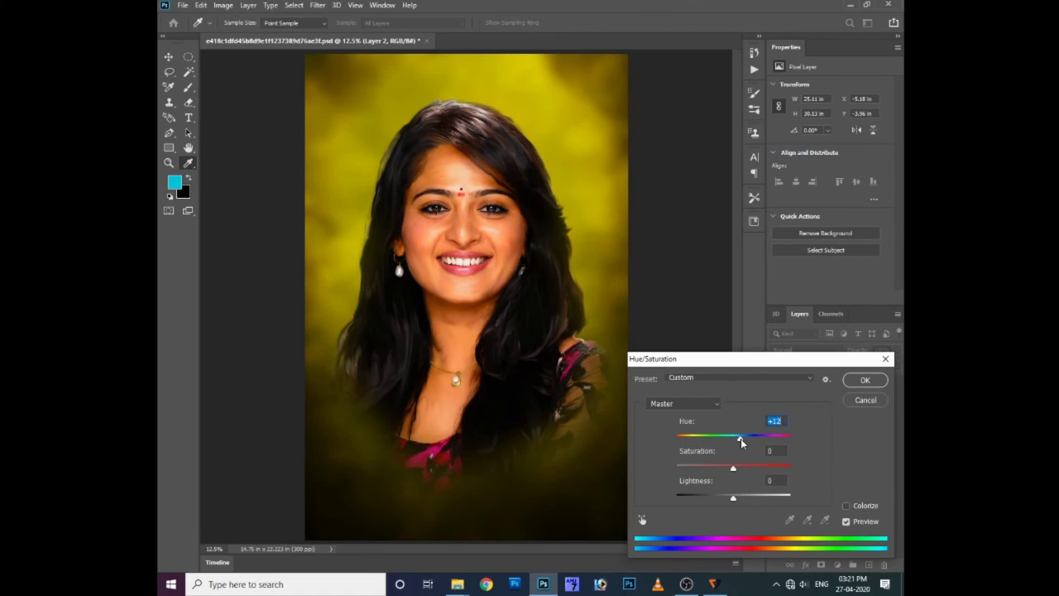
key(Return)
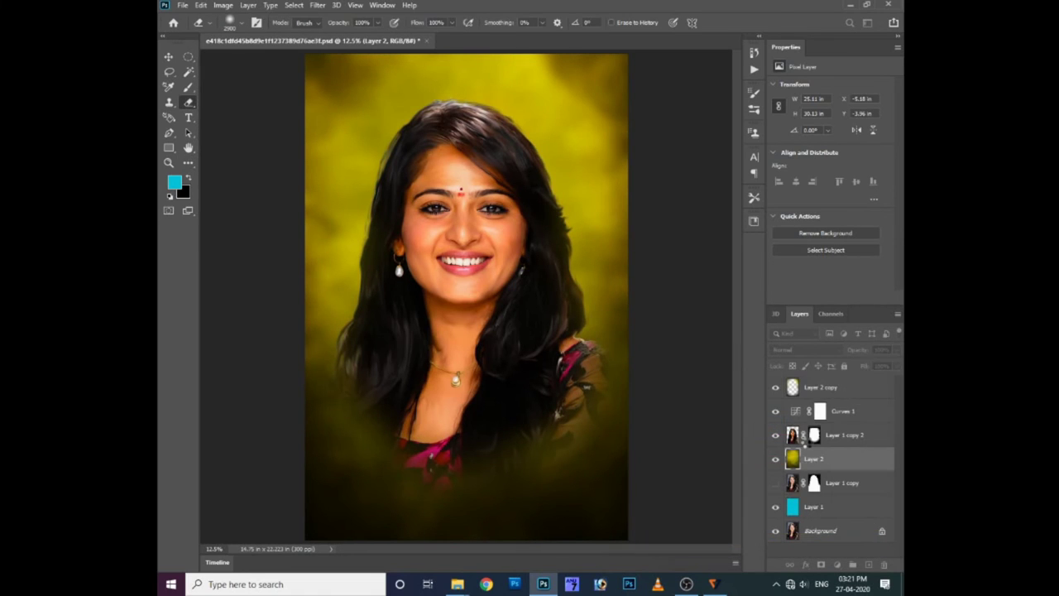
- Boost Layer 2 copy's vibrance and saturation with a Vibrance adjustment
click(827, 391)
key(alt+i)
key(j)
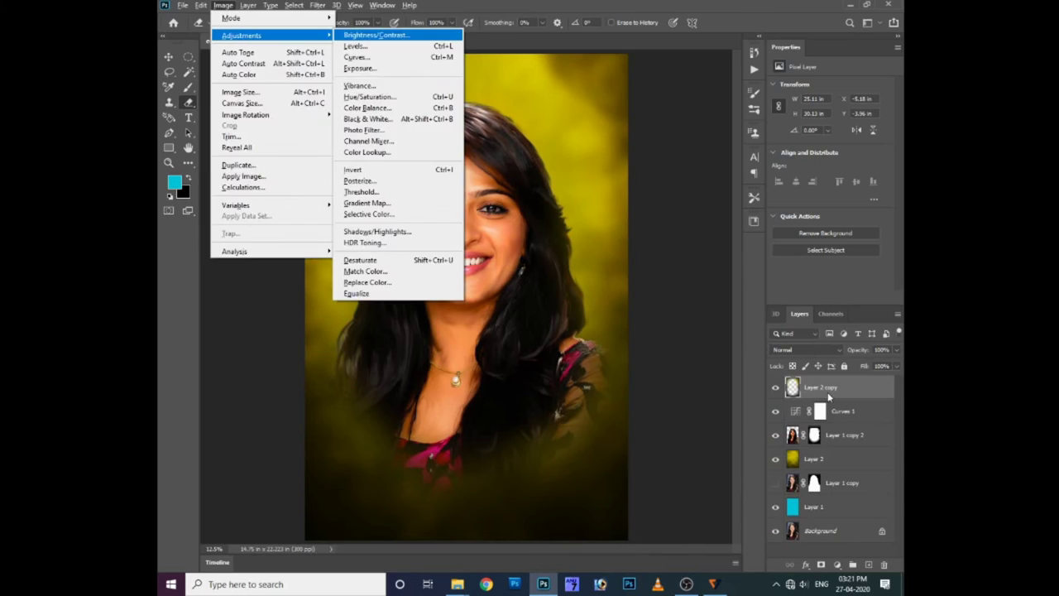
key(Down)
key(Down)
key(Down)
key(Return)
drag(700, 447, 713, 445)
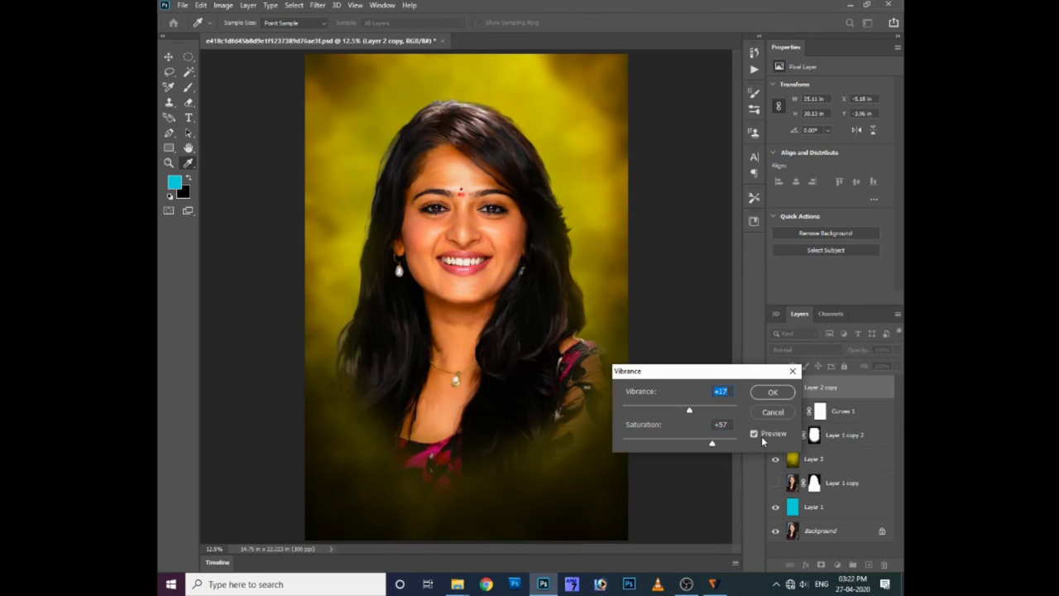
key(Return)
- Apply the same Vibrance boost (Vibrance +45, Saturation +57) to Layer 2
click(819, 459)
key(alt+i)
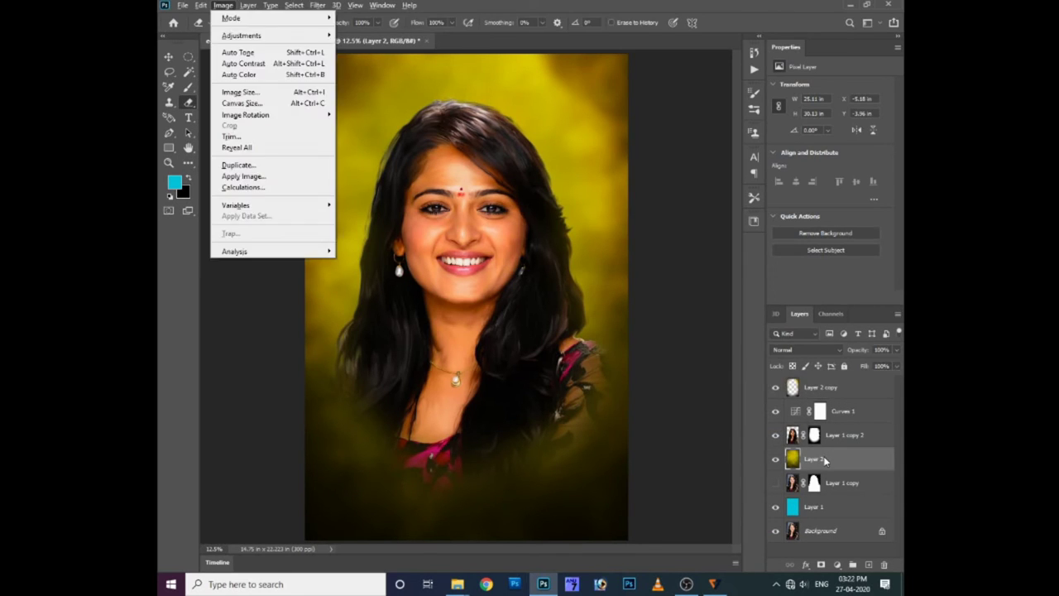
key(j)
key(Down)
key(Down)
key(Down)
key(Return)
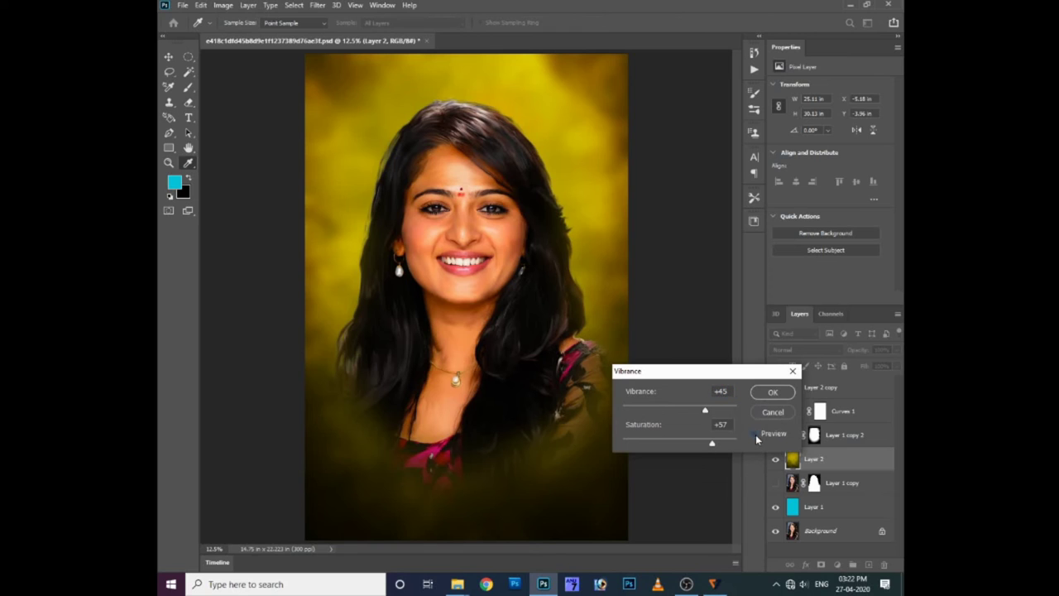
key(Return)
key(e)
click(828, 434)
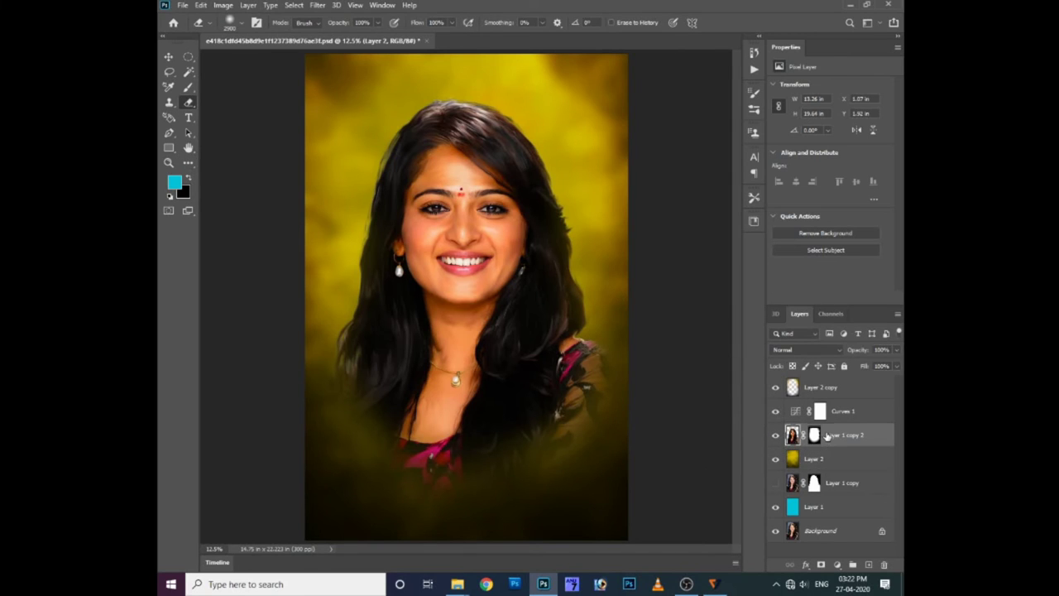
- Paint white on Layer 1 copy 2's mask to restore the neck and pink dress
click(815, 435)
key(d)
drag(539, 437, 480, 421)
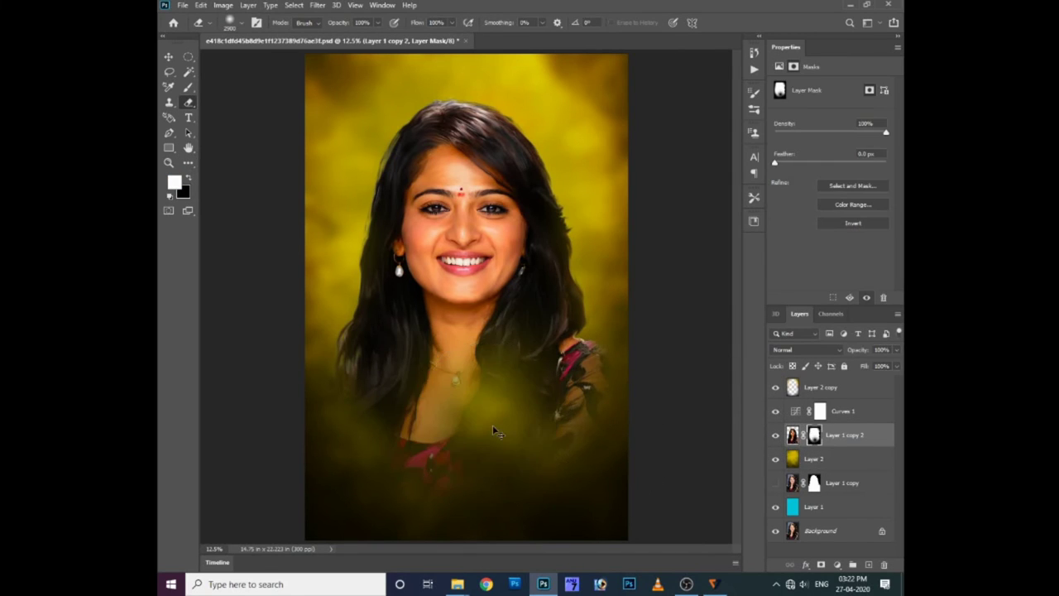
key(ctrl+z)
key(b)
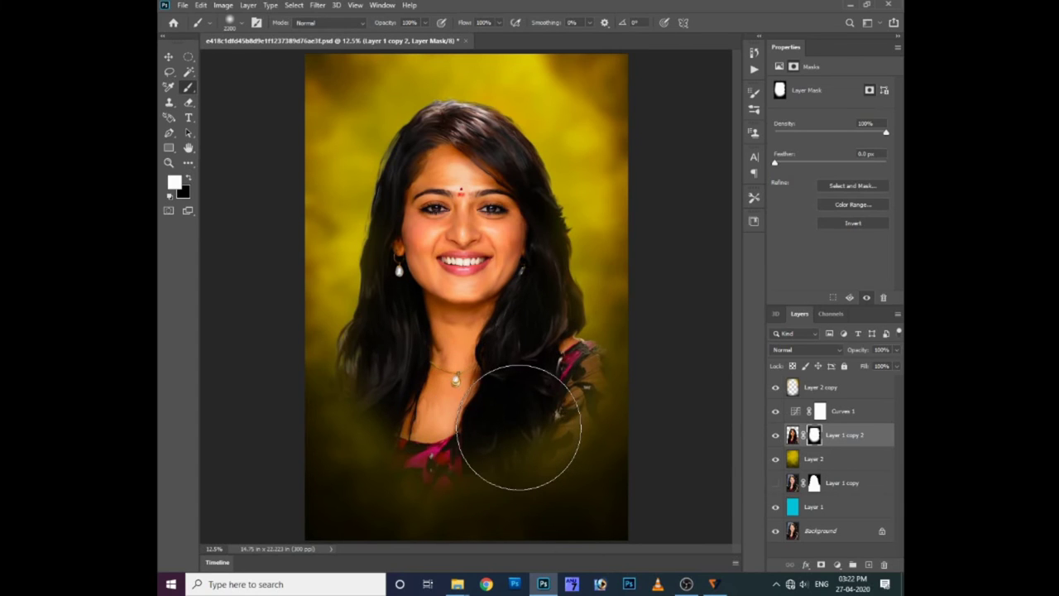
drag(518, 427, 389, 402)
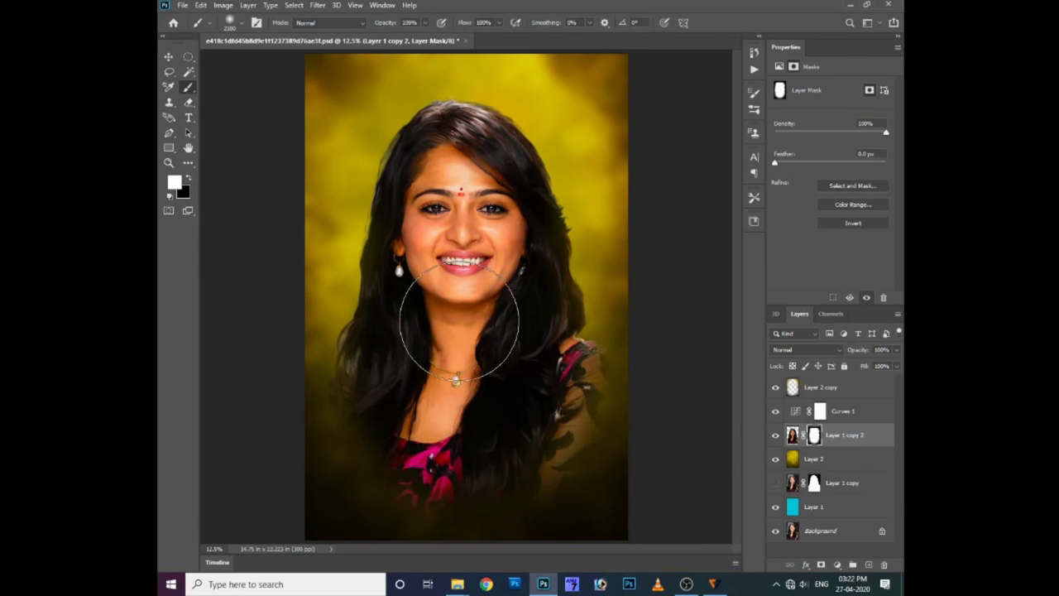
- Zoom in on the portrait and pick the Dodge tool from the toning tools
scroll(460, 322, up, 2)
scroll(459, 323, down, 2)
scroll(463, 321, up, 1)
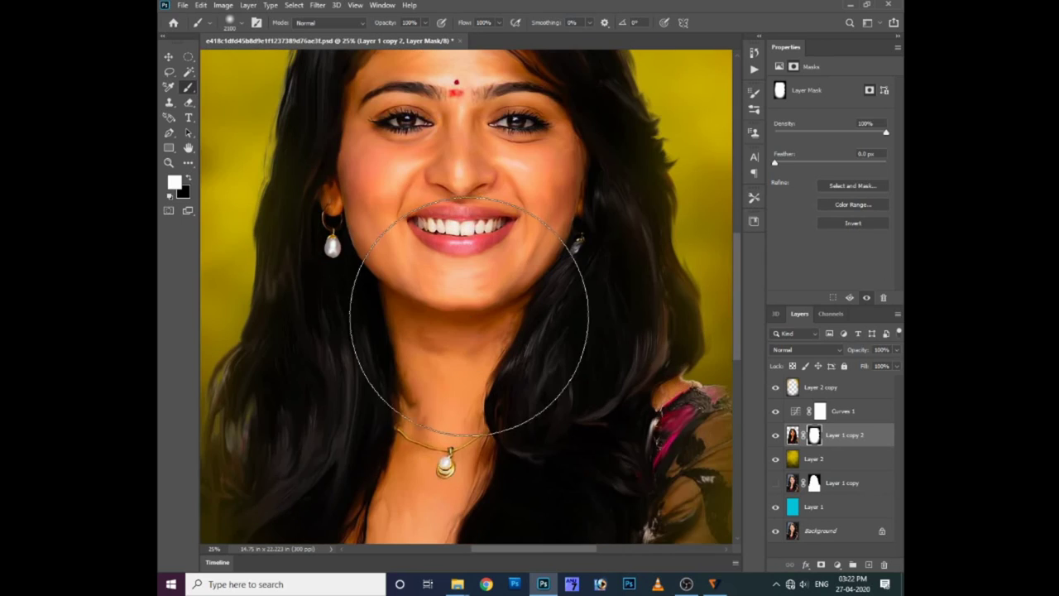
scroll(469, 315, down, 1)
scroll(494, 289, up, 2)
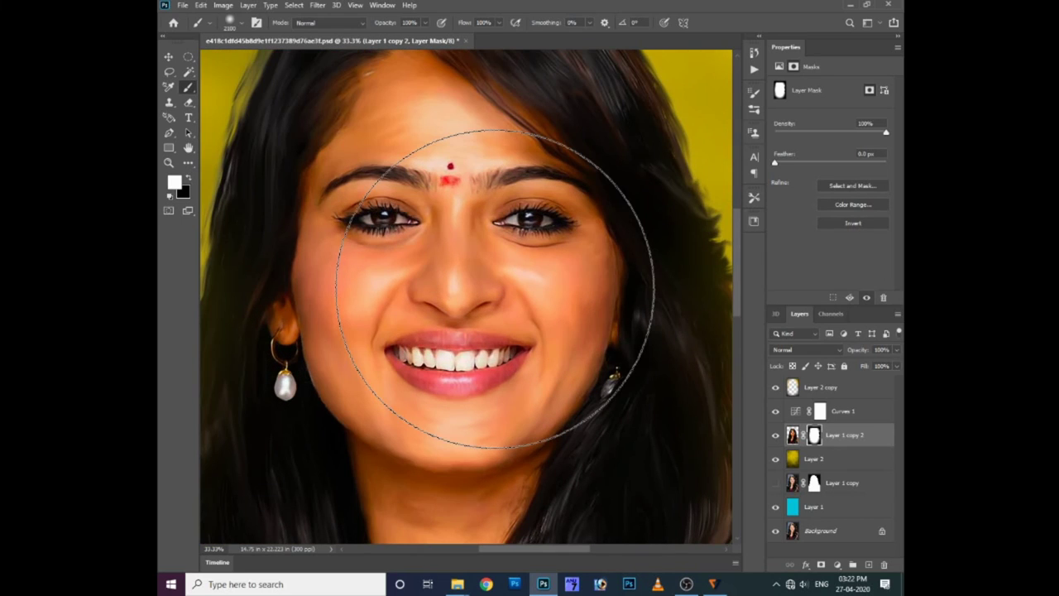
scroll(494, 289, up, 1)
scroll(484, 279, up, 4)
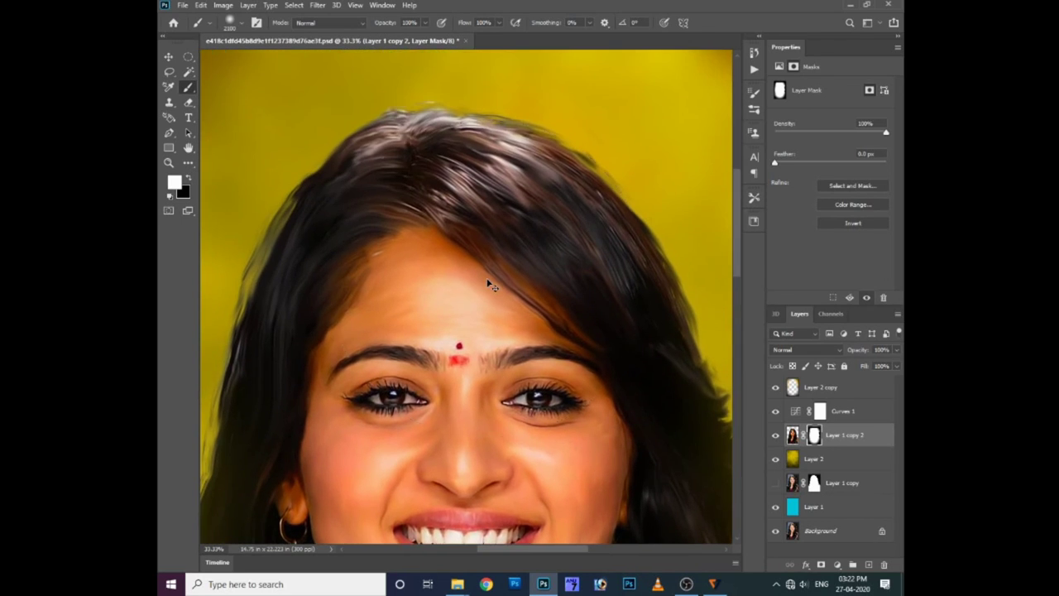
scroll(521, 212, up, 1)
scroll(495, 207, up, 2)
click(188, 163)
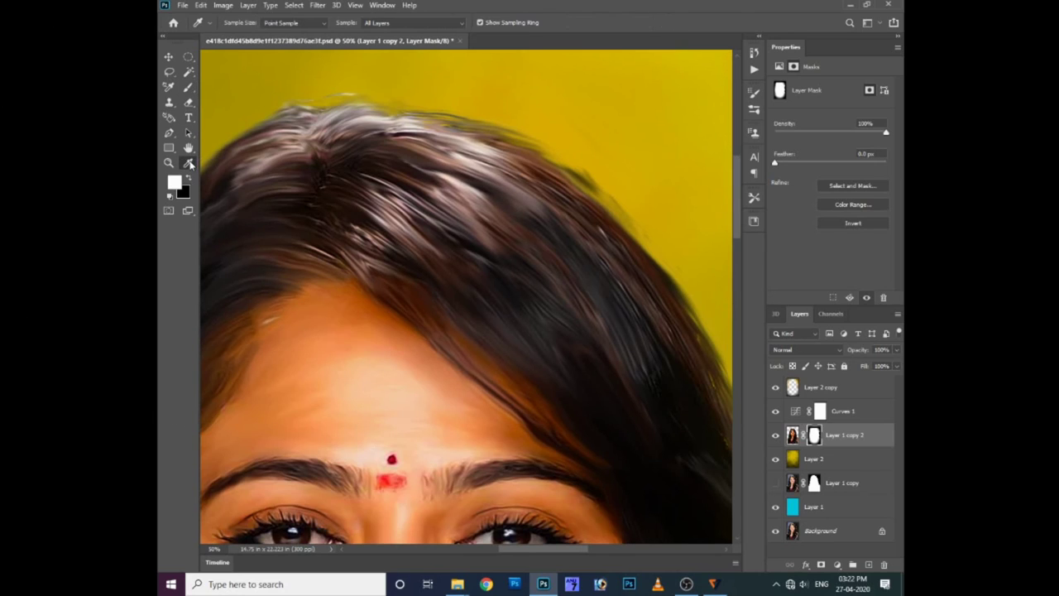
- Switch to the Smudge tool on the portrait pixels and smudge the crown and right hair edge
right_click(191, 164)
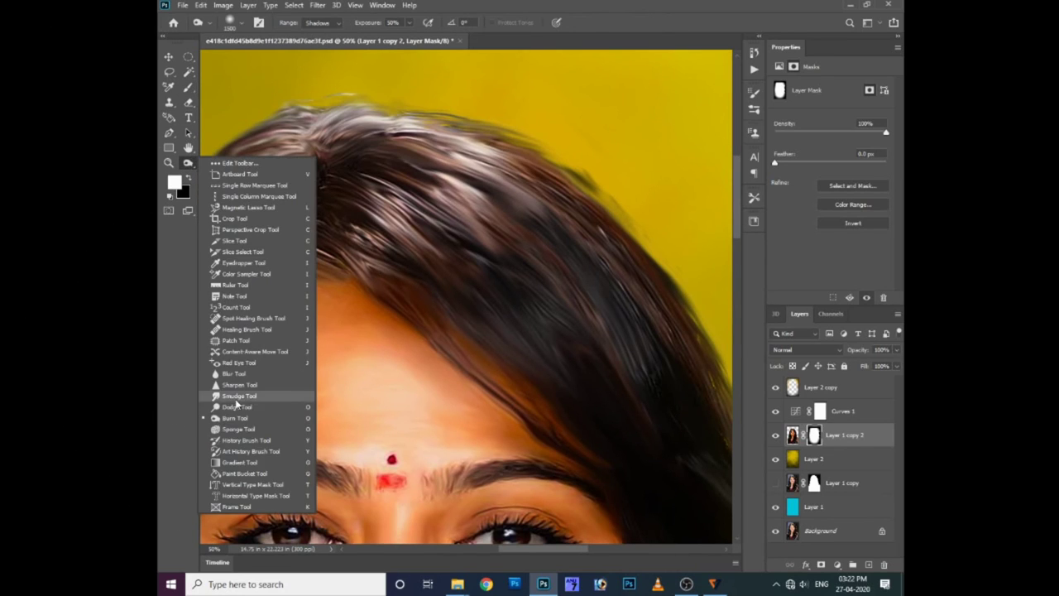
click(244, 400)
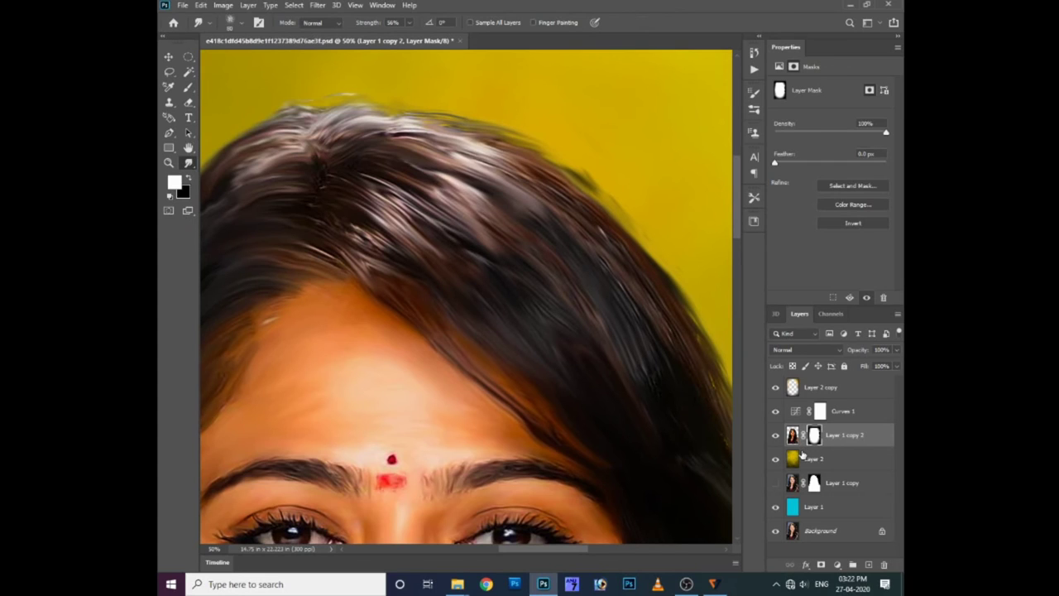
click(792, 436)
drag(451, 124, 361, 110)
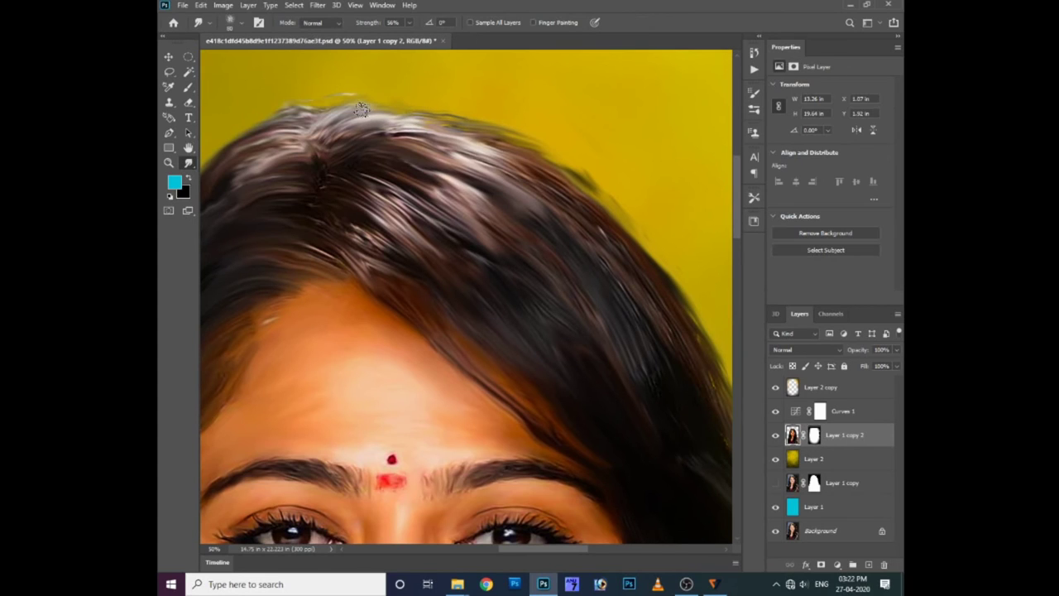
drag(651, 224, 516, 141)
- Raise Smudge strength to 77% and pull wispy hair strands into the yellow background
scroll(658, 243, right, 3)
scroll(658, 243, down, 1)
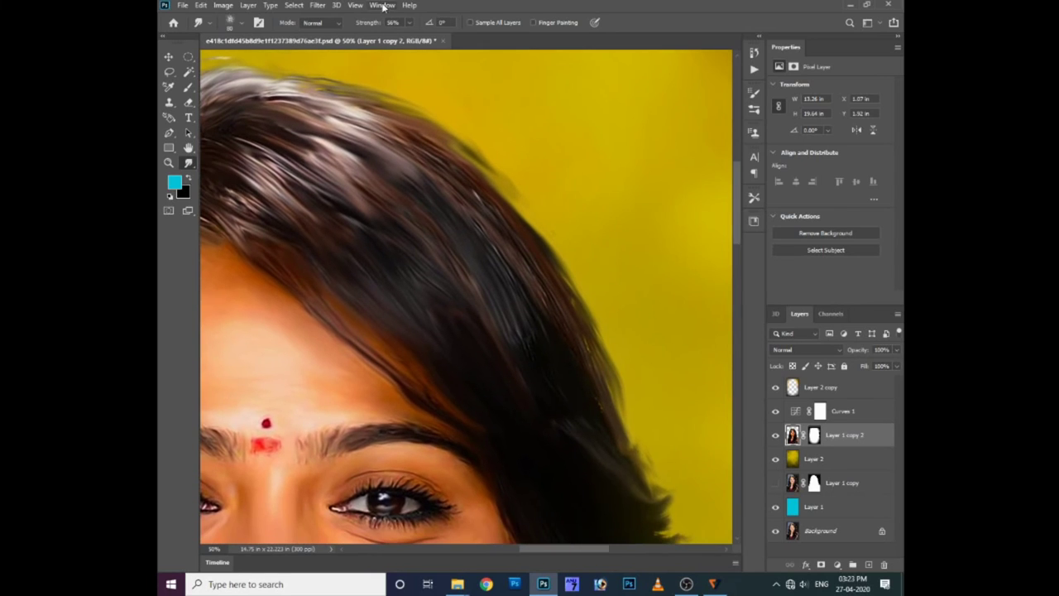
drag(421, 38, 432, 38)
mouse_move(501, 184)
mouse_down()
mouse_move(563, 239)
mouse_move(643, 355)
mouse_move(617, 419)
mouse_up()
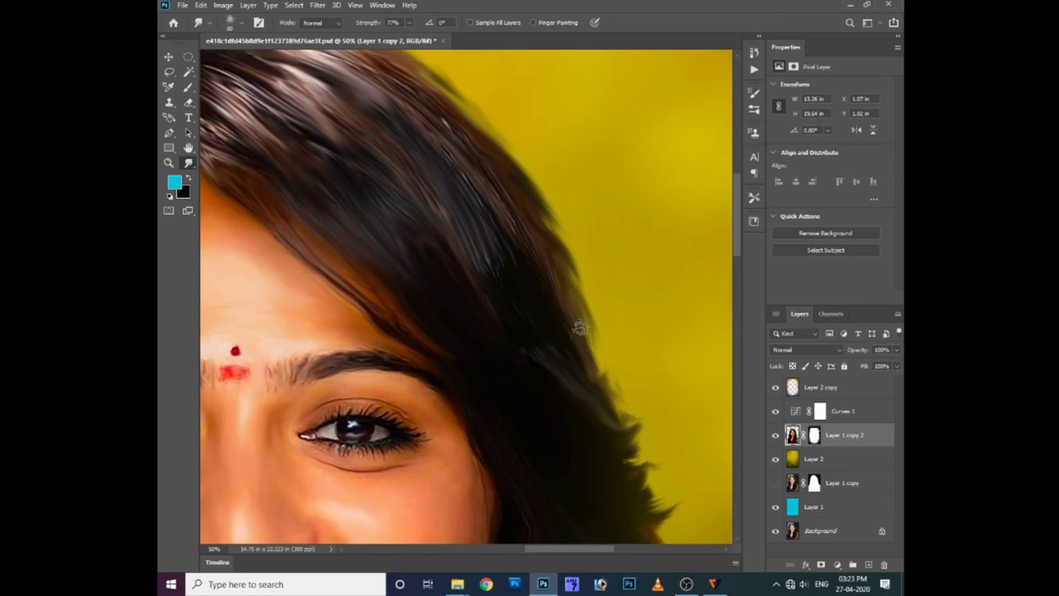
mouse_move(630, 469)
mouse_down()
mouse_move(601, 394)
mouse_move(547, 321)
mouse_move(608, 294)
mouse_up()
drag(533, 300, 580, 311)
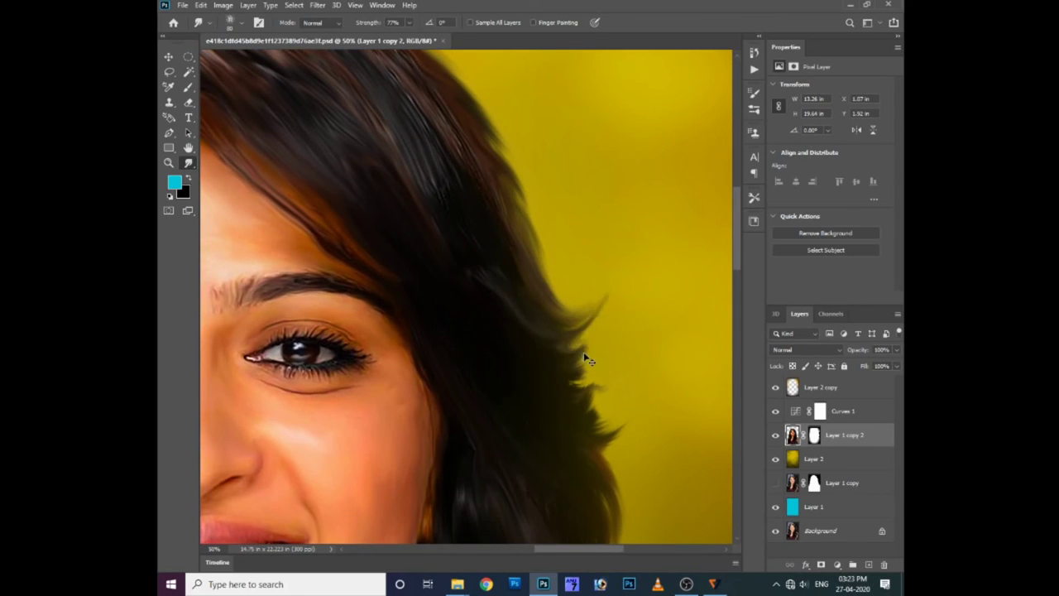
drag(585, 358, 610, 312)
mouse_move(554, 347)
mouse_down()
mouse_move(615, 348)
mouse_move(627, 296)
mouse_up()
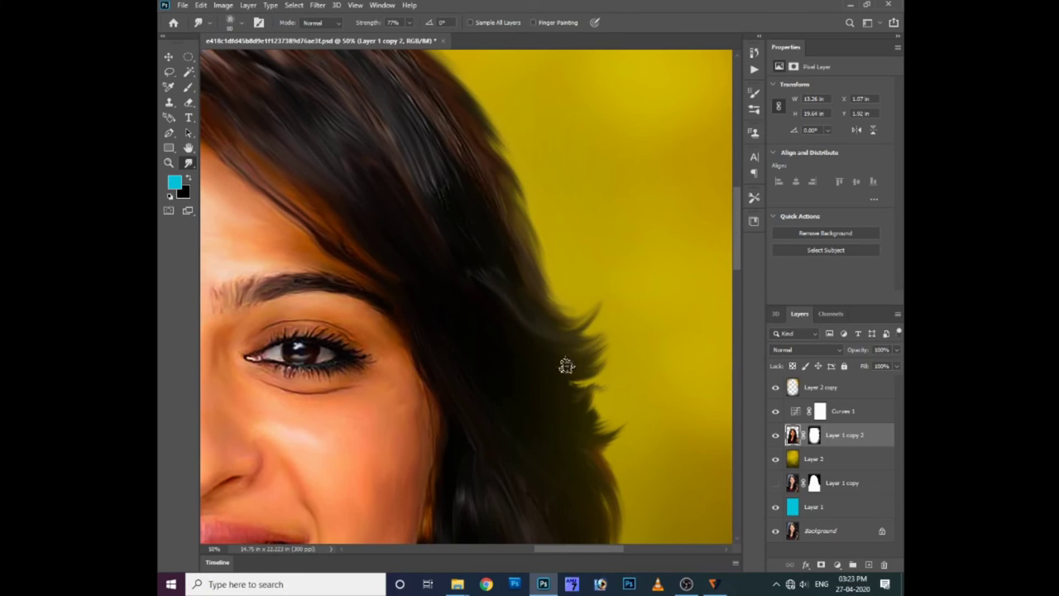
drag(568, 382, 622, 380)
- Redo the smudged hair strands along the lower right hair edge
scroll(574, 383, down, 2)
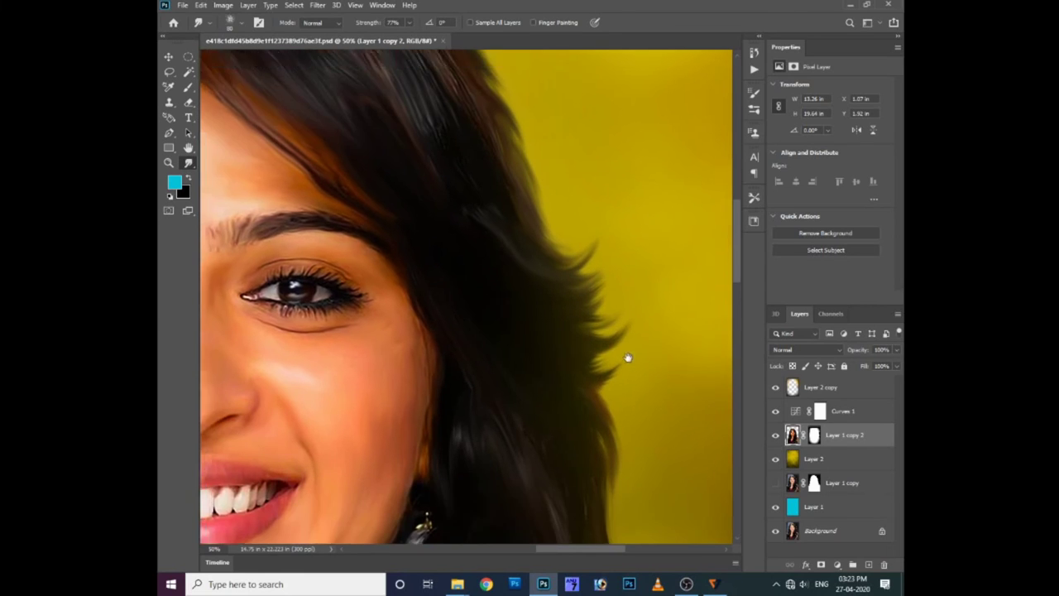
scroll(638, 314, down, 1)
scroll(586, 378, down, 2)
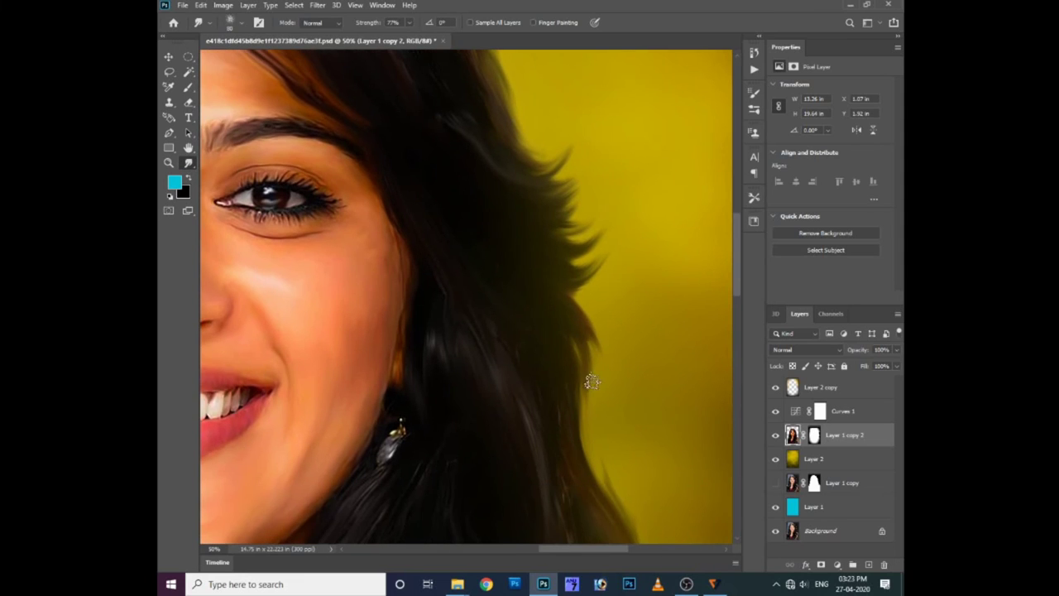
scroll(580, 335, down, 2)
scroll(645, 425, down, 2)
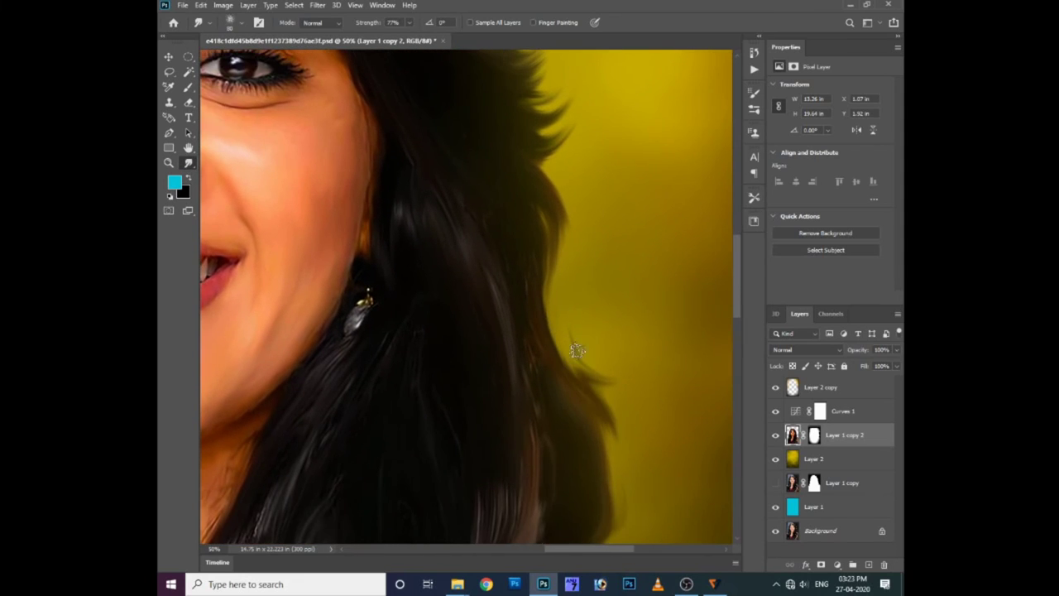
drag(546, 307, 624, 387)
key(ctrl+z)
key(ctrl+z)
key(ctrl+z)
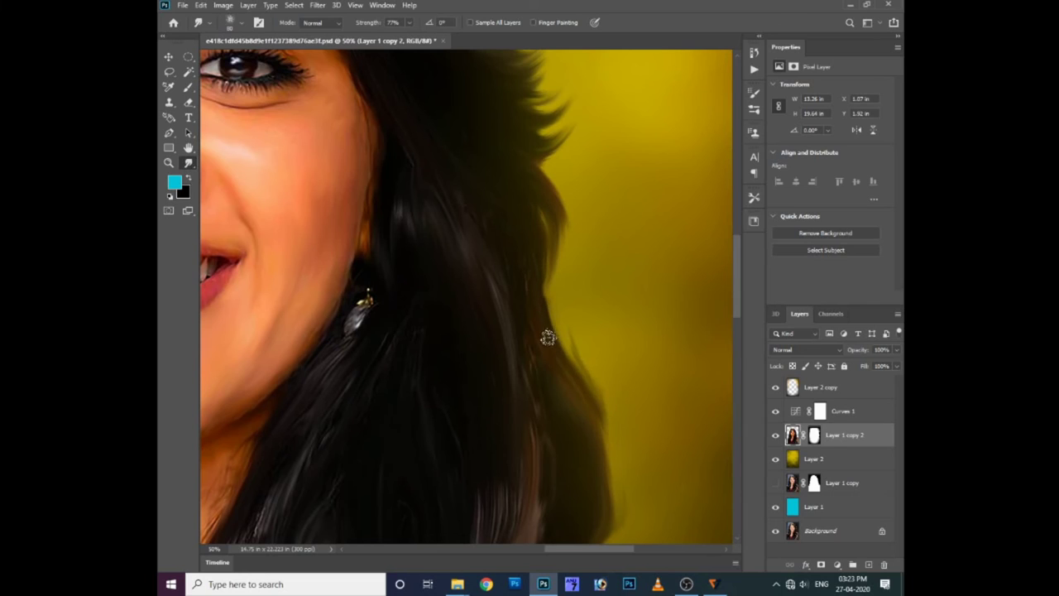
drag(548, 338, 620, 513)
mouse_move(547, 352)
mouse_down()
mouse_move(634, 371)
mouse_move(546, 464)
mouse_move(564, 444)
mouse_move(503, 485)
mouse_move(567, 390)
mouse_up()
- Smudge the right hair edge into soft painted strands
scroll(591, 350, down, 2)
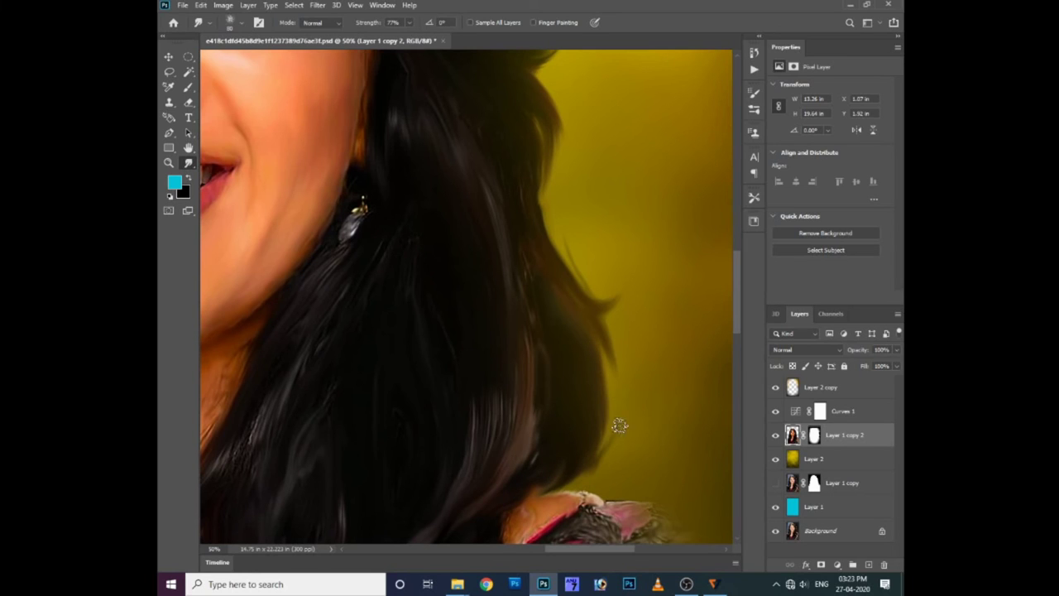
scroll(553, 322, up, 3)
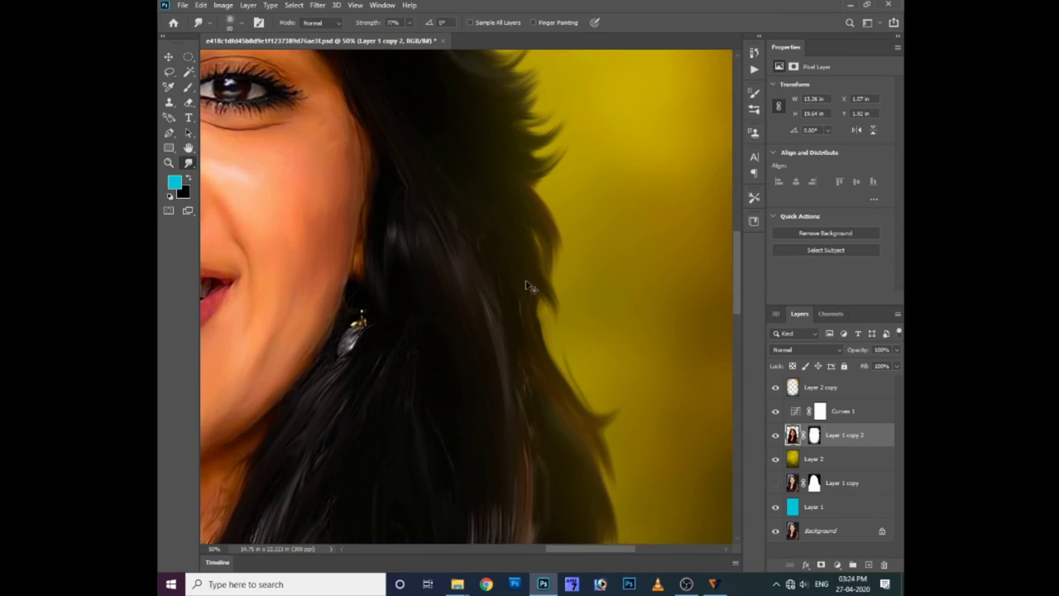
scroll(492, 250, up, 3)
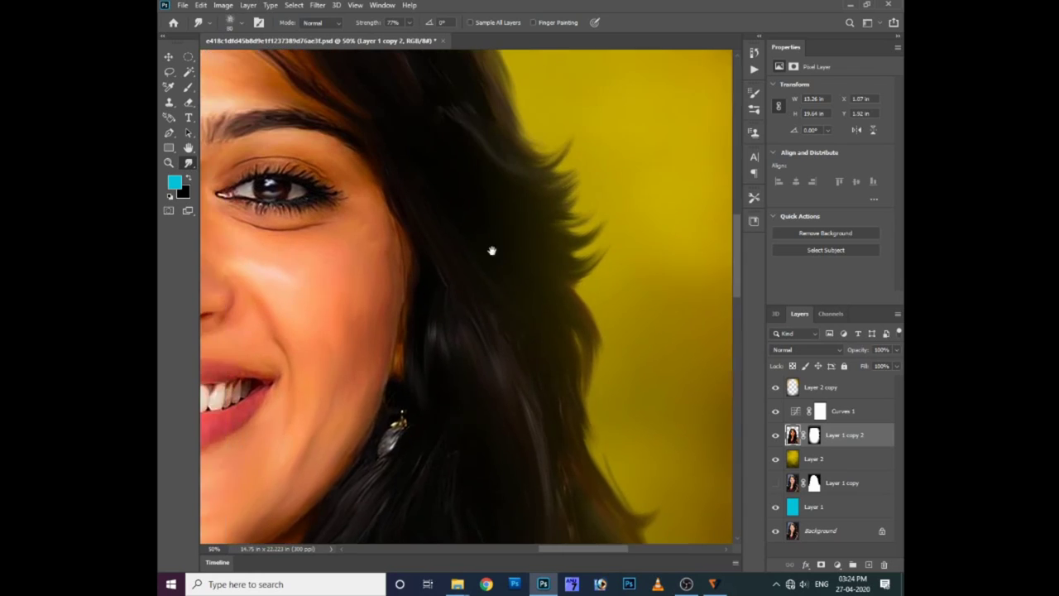
scroll(491, 250, up, 5)
mouse_move(619, 258)
mouse_down()
mouse_move(638, 319)
mouse_move(610, 229)
mouse_move(653, 336)
mouse_move(642, 348)
mouse_up()
scroll(561, 266, up, 5)
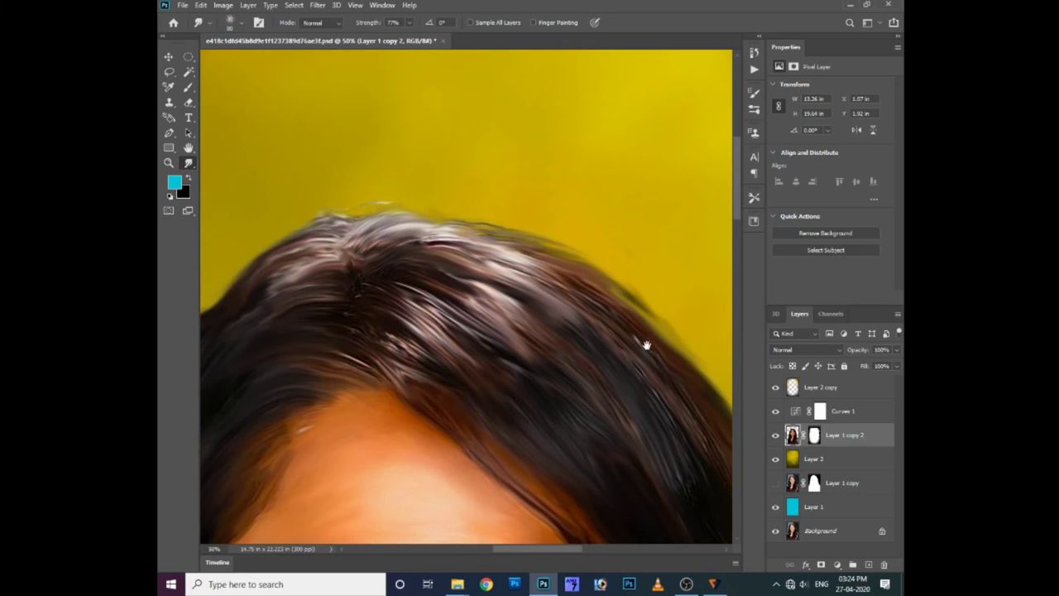
scroll(643, 347, down, 5)
mouse_move(537, 217)
mouse_down()
mouse_move(560, 220)
mouse_move(623, 303)
mouse_move(549, 239)
mouse_move(638, 293)
mouse_up()
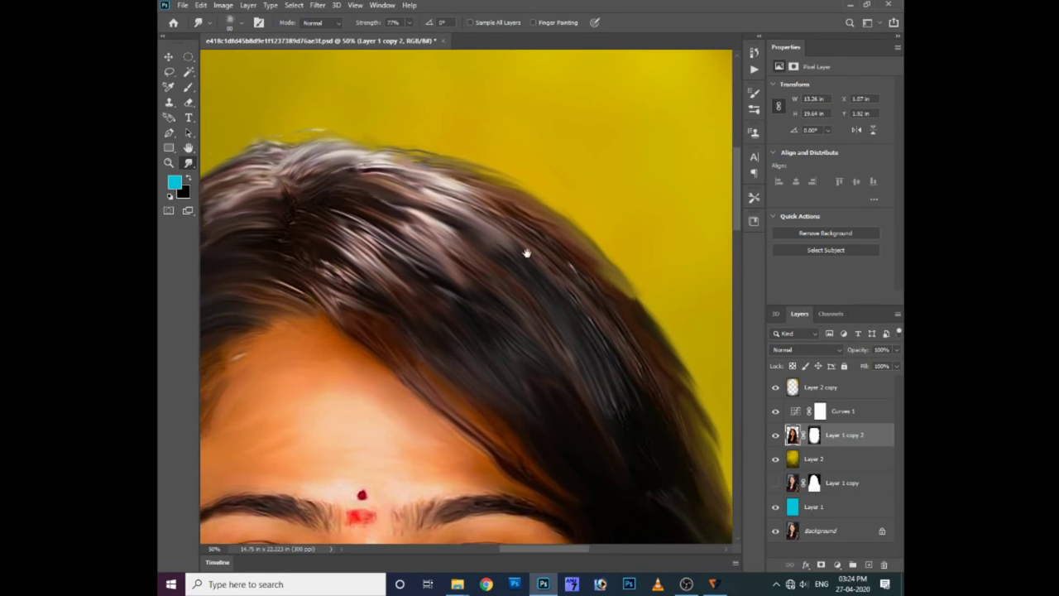
- Smooth the wispy strands along the left hair edge, crown and temple
scroll(525, 251, up, 3)
scroll(524, 251, left, 3)
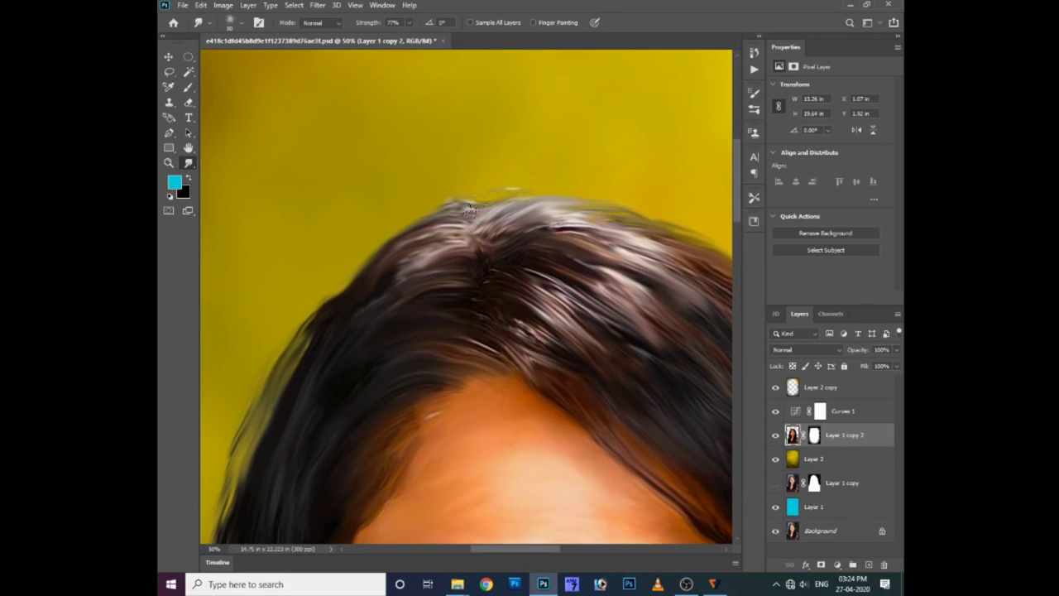
mouse_move(331, 331)
mouse_down()
mouse_move(433, 237)
mouse_move(366, 334)
mouse_move(438, 246)
mouse_up()
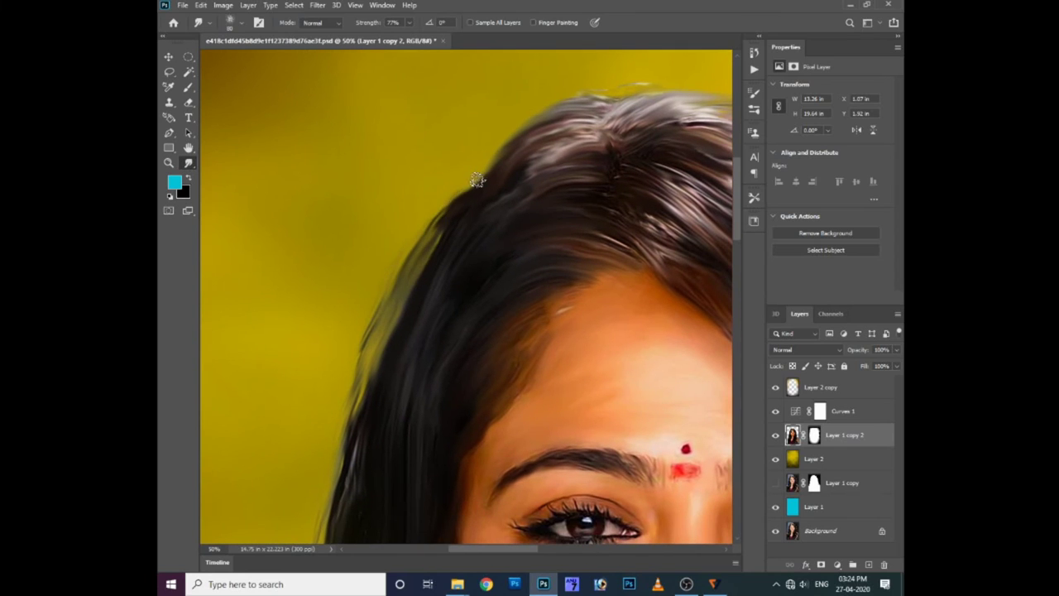
scroll(380, 242, down, 2)
mouse_move(373, 250)
mouse_down()
mouse_move(373, 190)
mouse_move(388, 226)
mouse_up()
drag(447, 124, 365, 263)
mouse_move(497, 95)
mouse_down()
mouse_move(501, 83)
mouse_move(412, 213)
mouse_up()
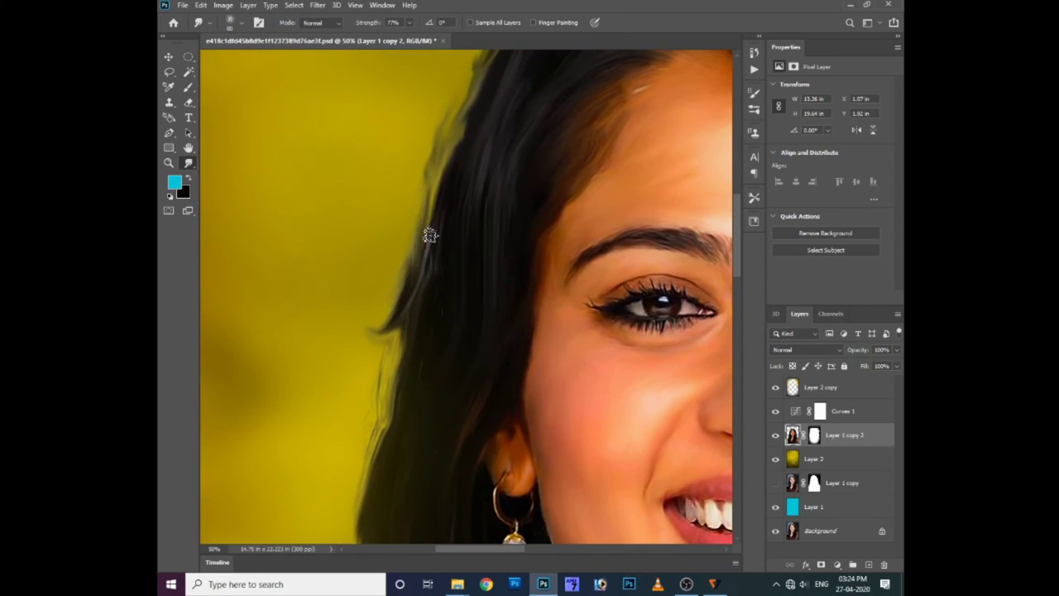
- Pan down past the pearl earring to the lower left hair
mouse_move(437, 173)
mouse_down()
mouse_move(406, 275)
mouse_move(390, 220)
mouse_move(412, 274)
mouse_move(480, 108)
mouse_move(470, 134)
mouse_up()
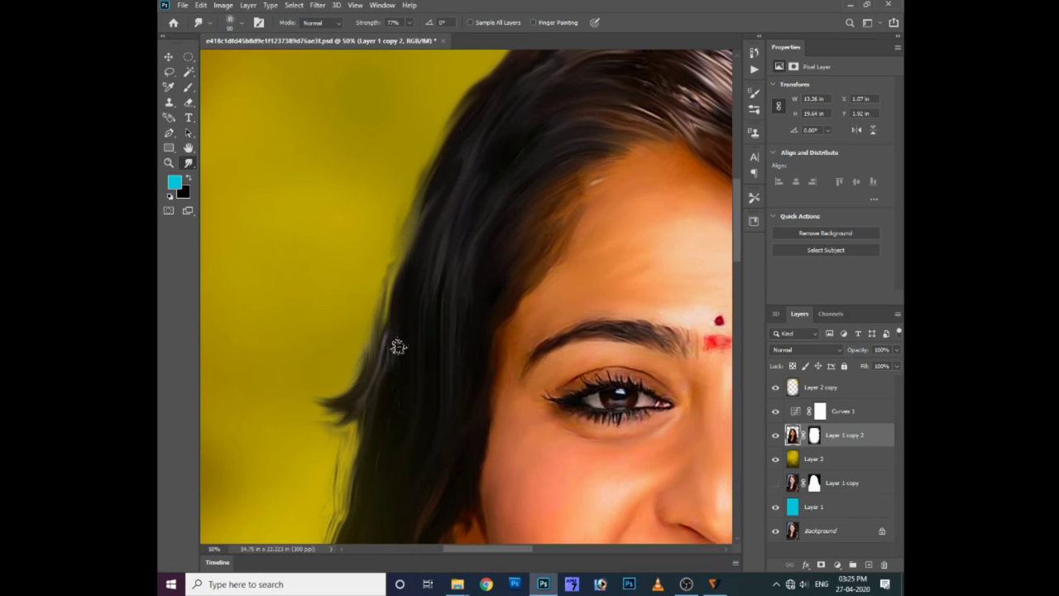
drag(397, 345, 427, 274)
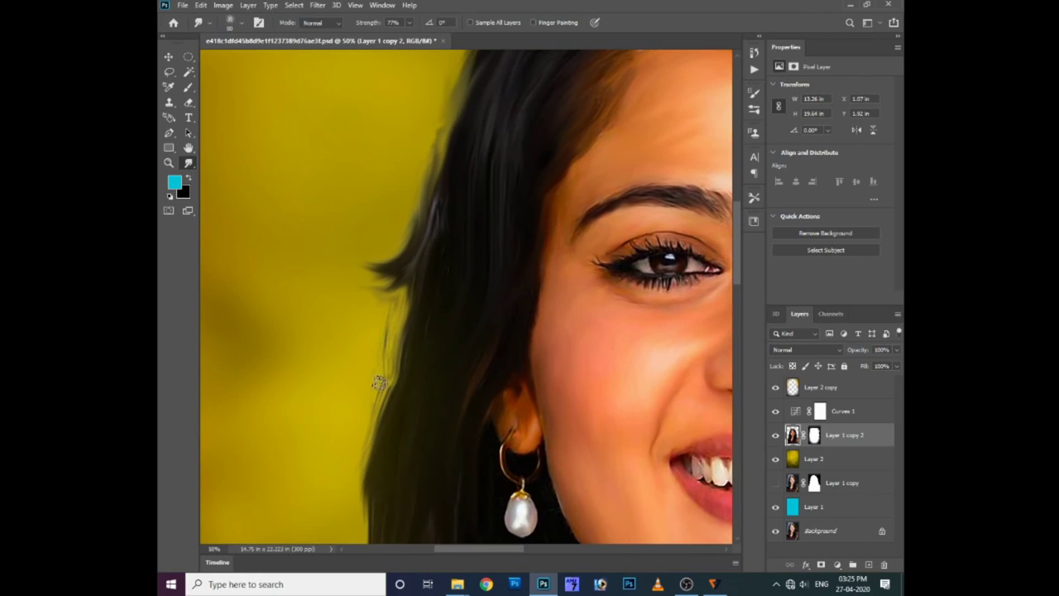
drag(378, 379, 383, 303)
drag(346, 398, 409, 309)
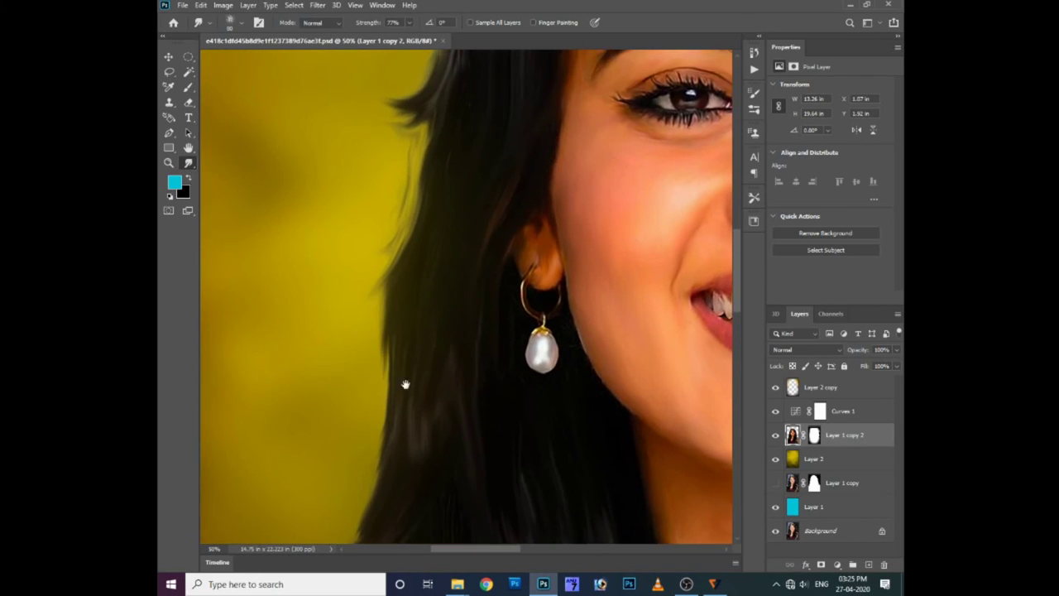
mouse_move(359, 484)
mouse_down()
mouse_move(366, 406)
mouse_move(424, 218)
mouse_up()
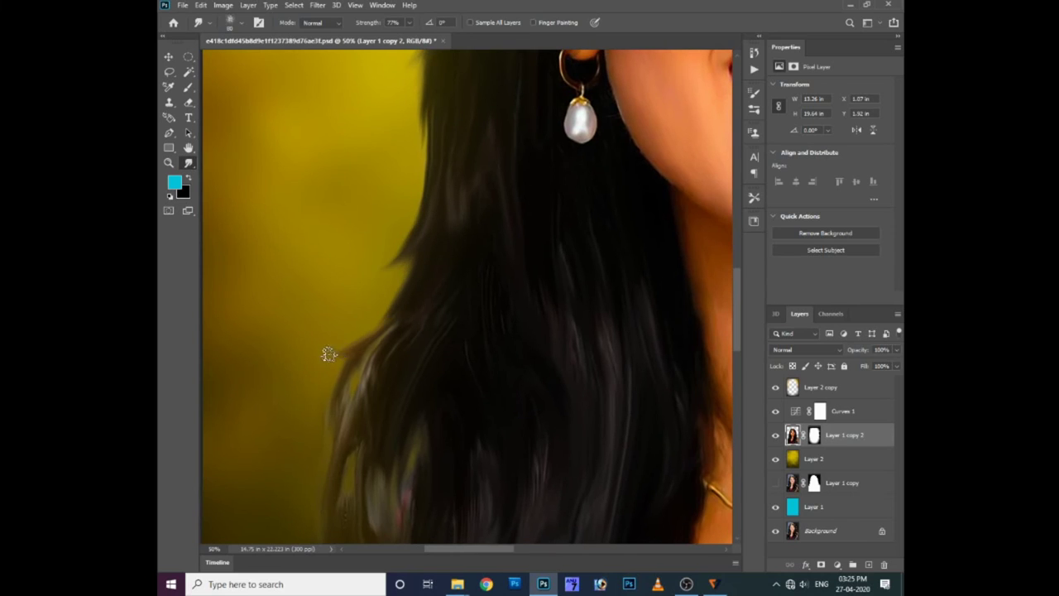
drag(356, 331, 433, 273)
scroll(425, 320, down, 3)
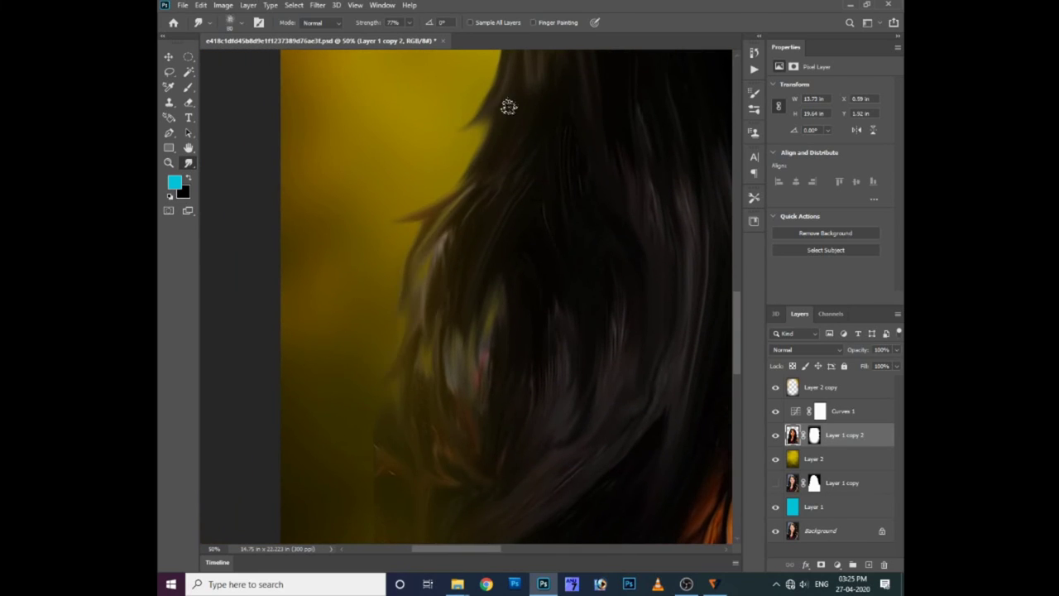
- Smudge the lower left hair edge and the hair beside the temple
drag(453, 225, 418, 266)
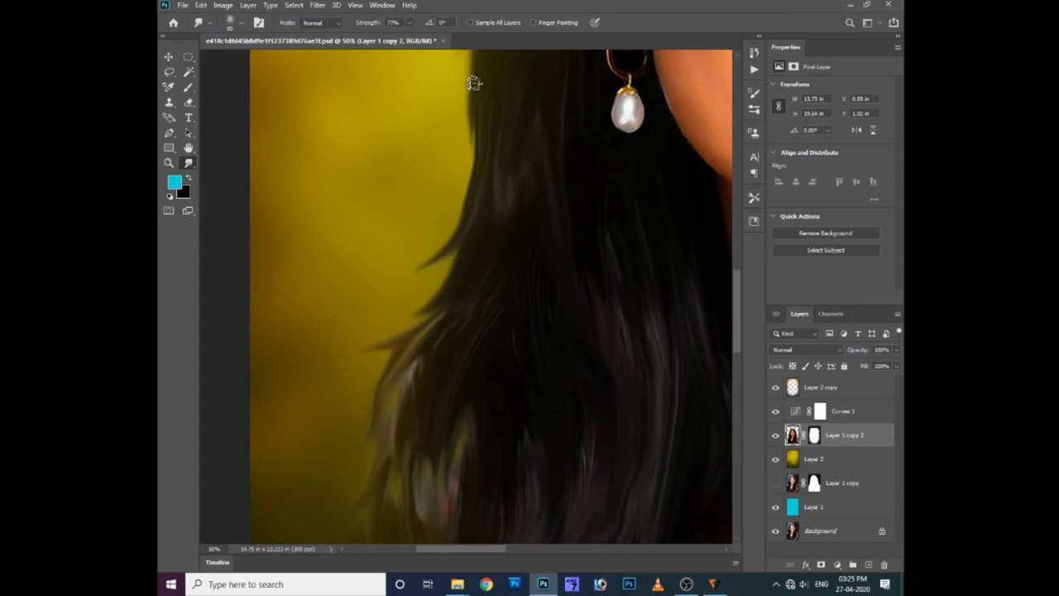
drag(474, 83, 466, 157)
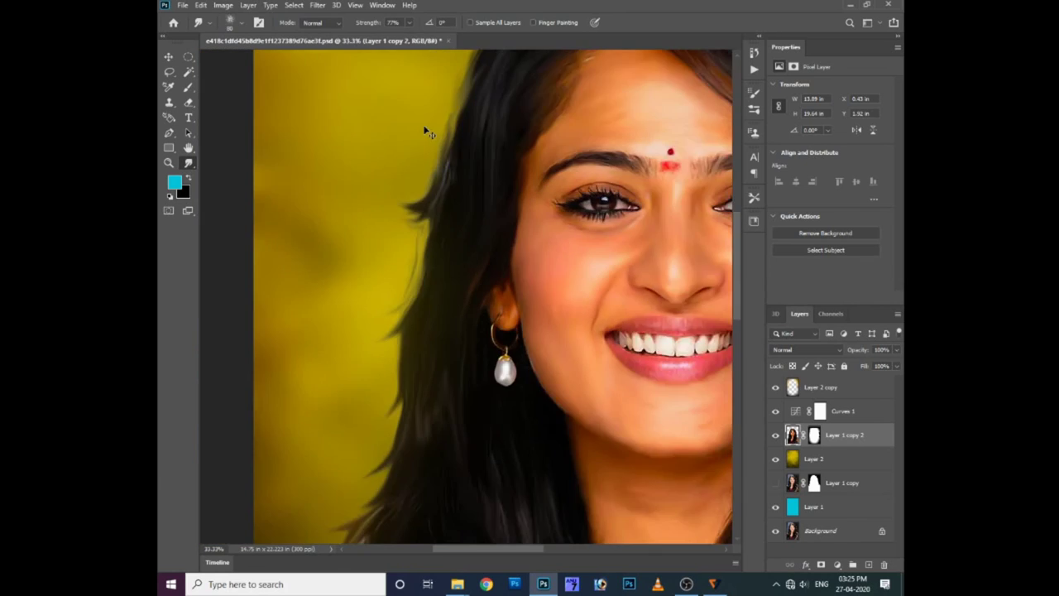
scroll(516, 226, up, 1)
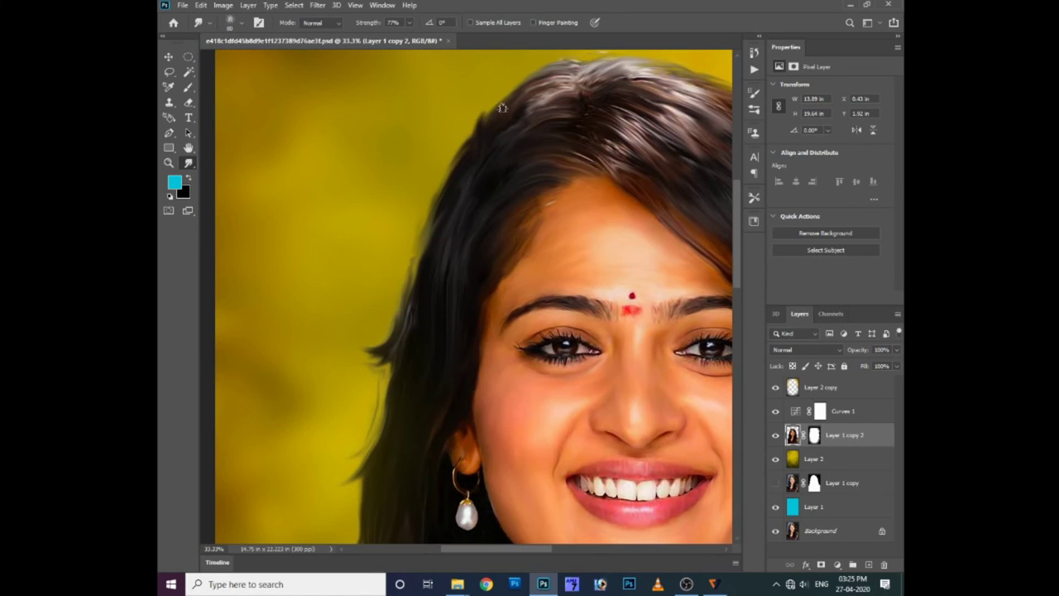
drag(502, 107, 465, 162)
drag(603, 93, 547, 126)
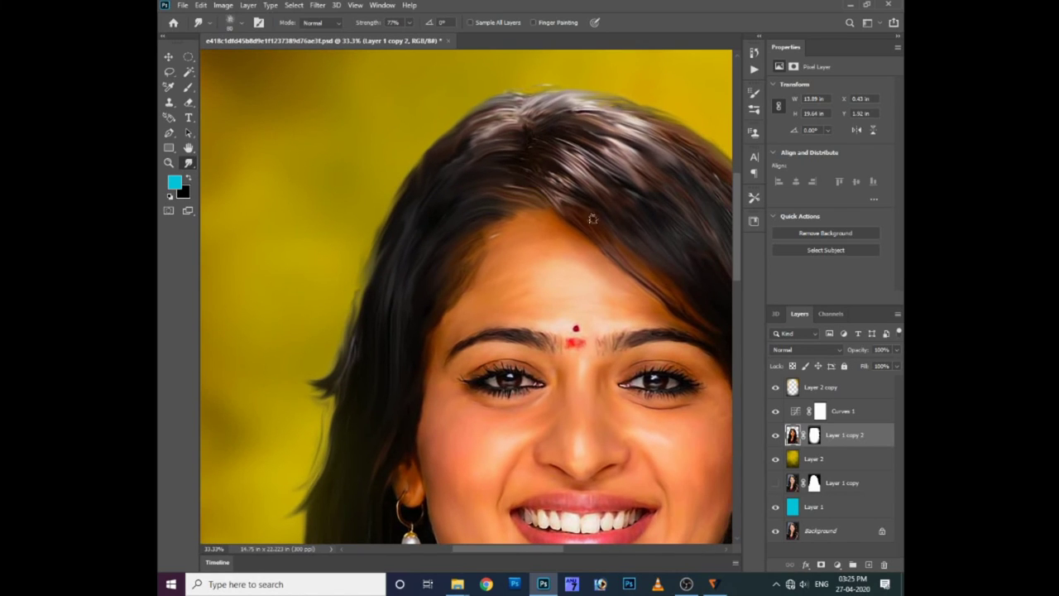
scroll(567, 153, down, 1)
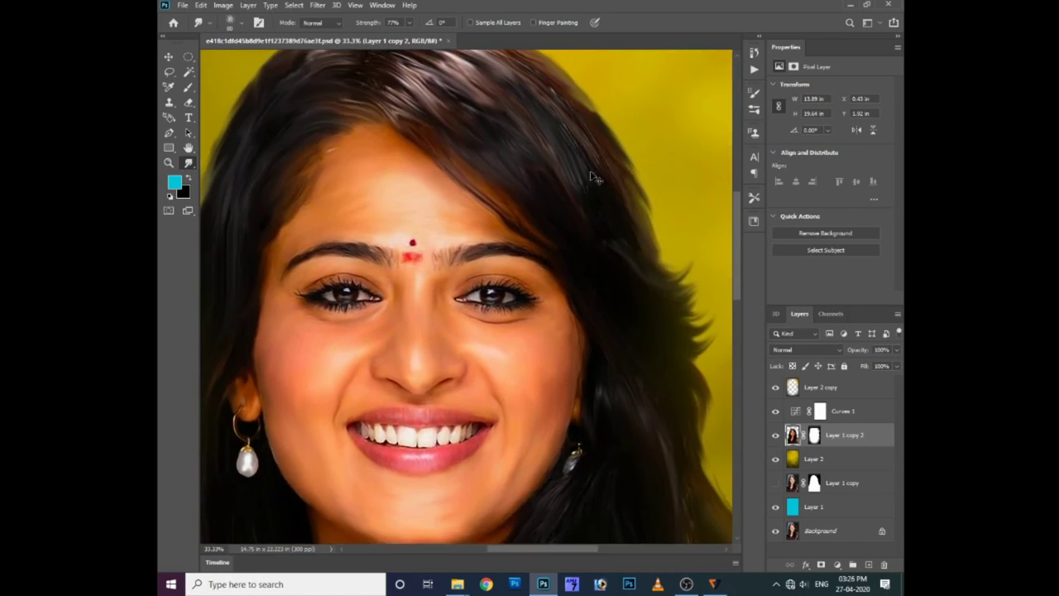
scroll(590, 170, down, 1)
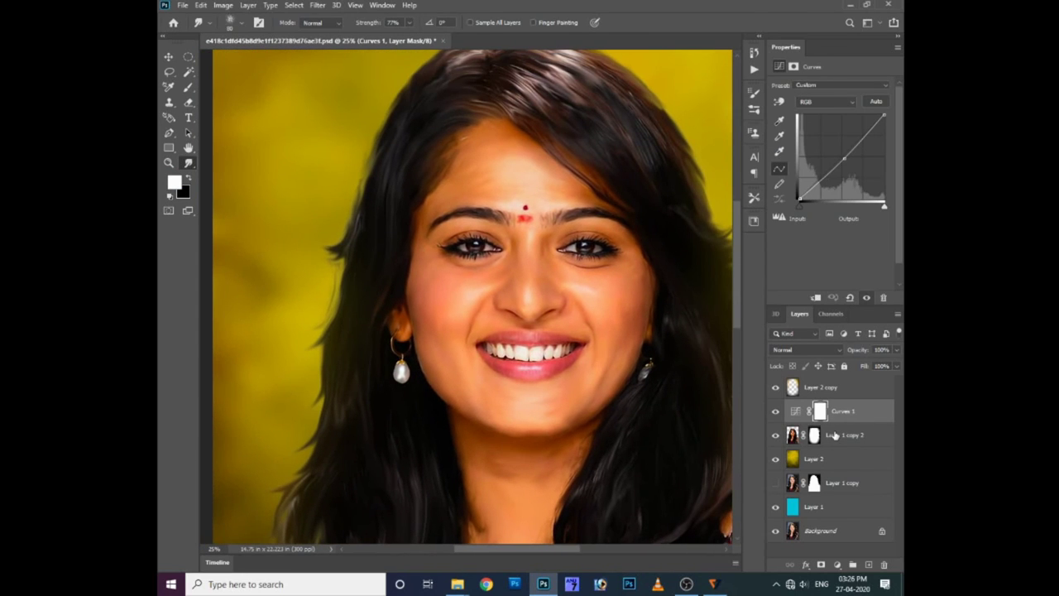
- Merge all visible layers into a new Soft Light layer above the smudged portrait
click(834, 436)
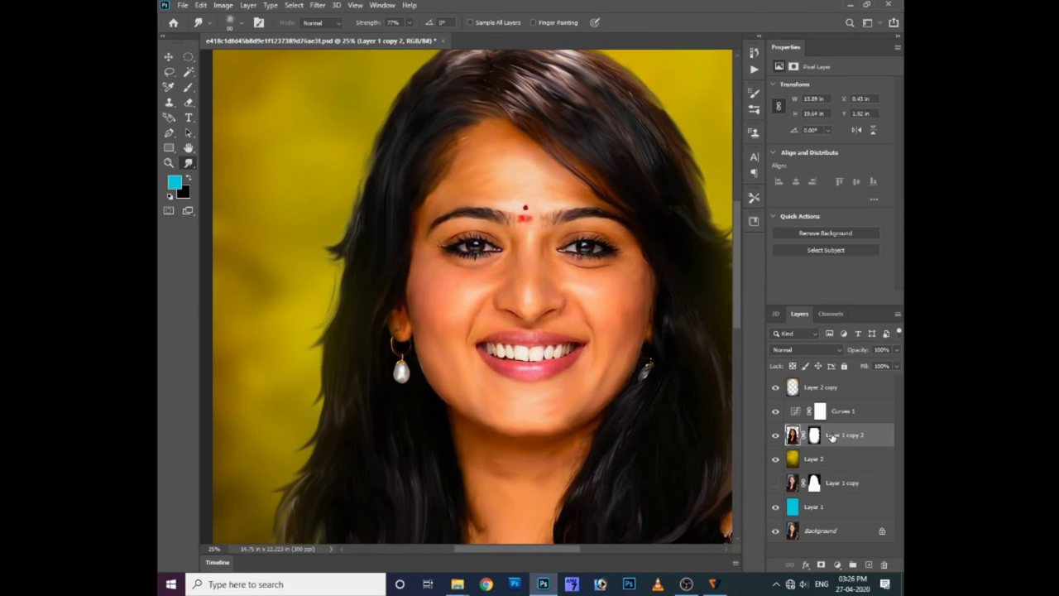
key(ctrl+shift+alt+e)
click(793, 349)
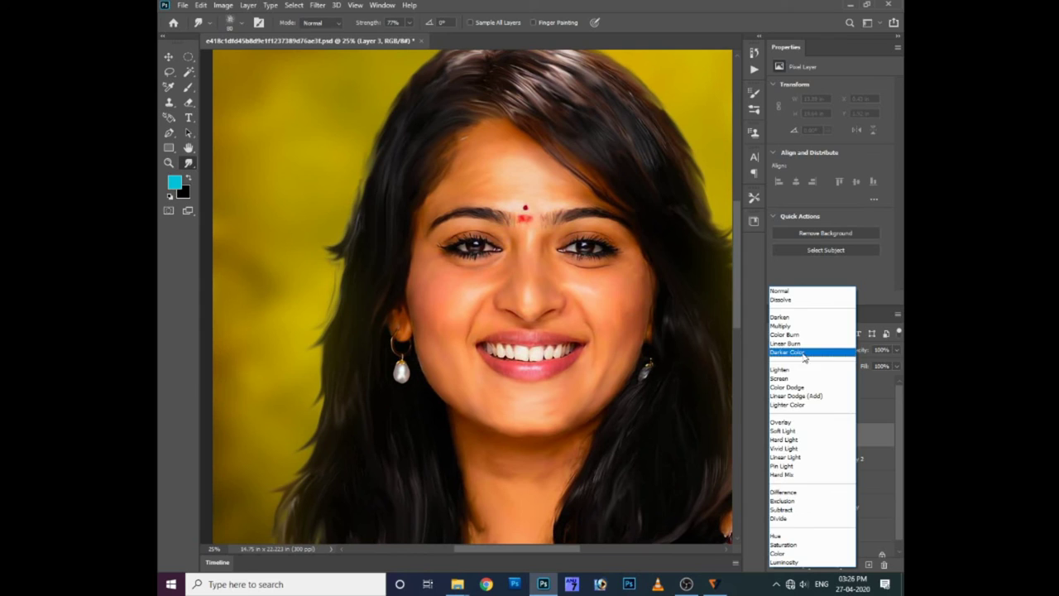
click(783, 431)
- Set up a small red-pink soft round brush with low flow
click(174, 183)
click(538, 379)
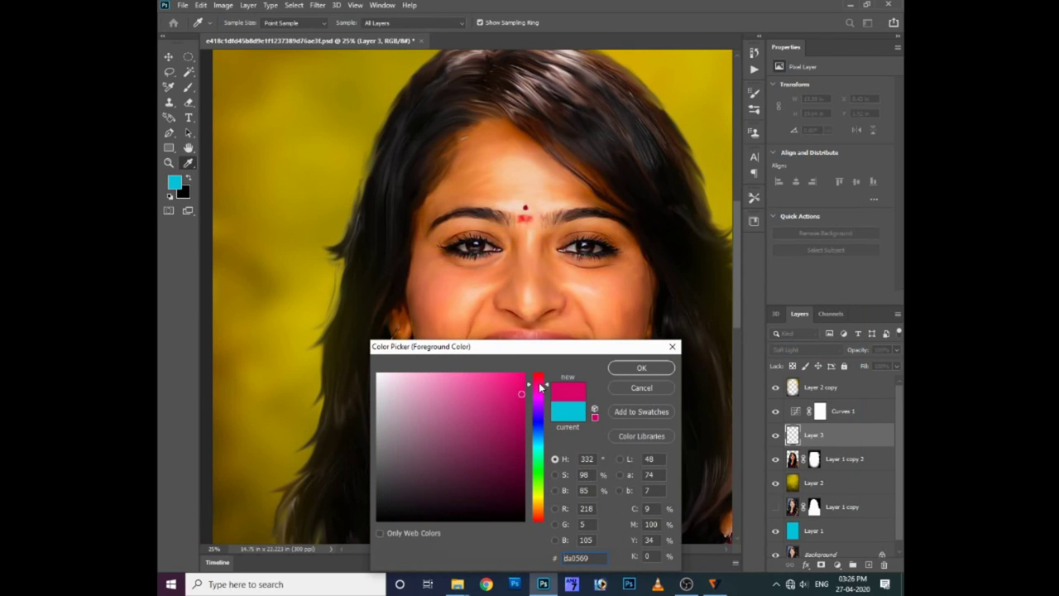
click(638, 367)
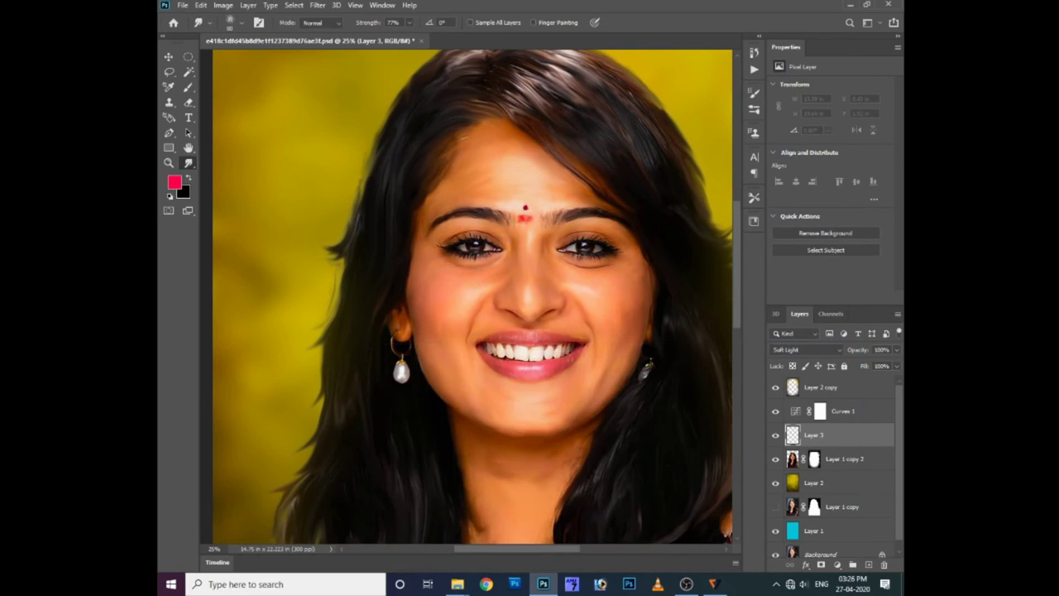
right_click(523, 278)
click(189, 86)
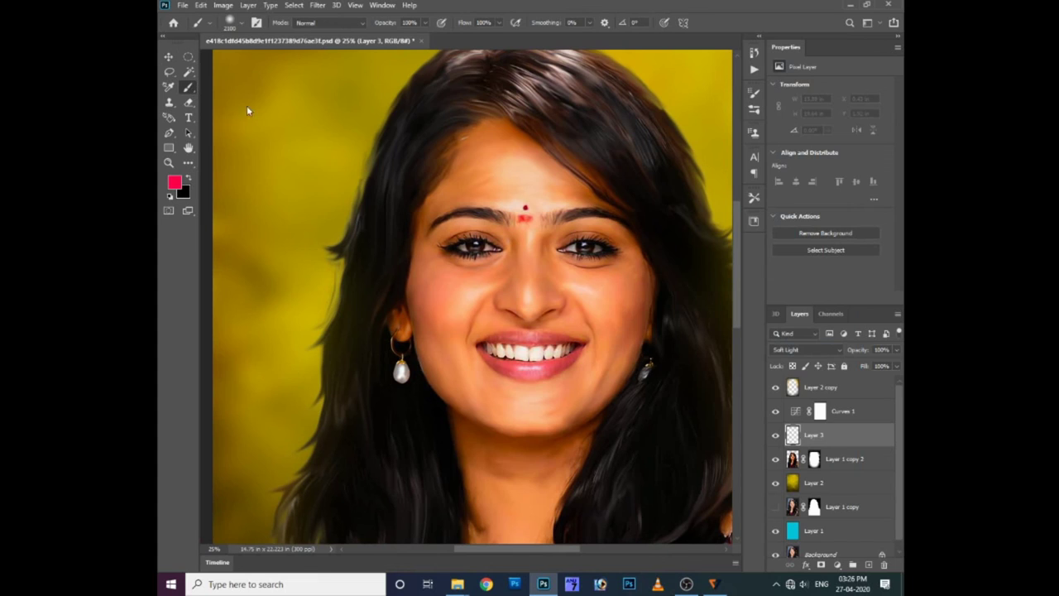
click(498, 22)
text(15)
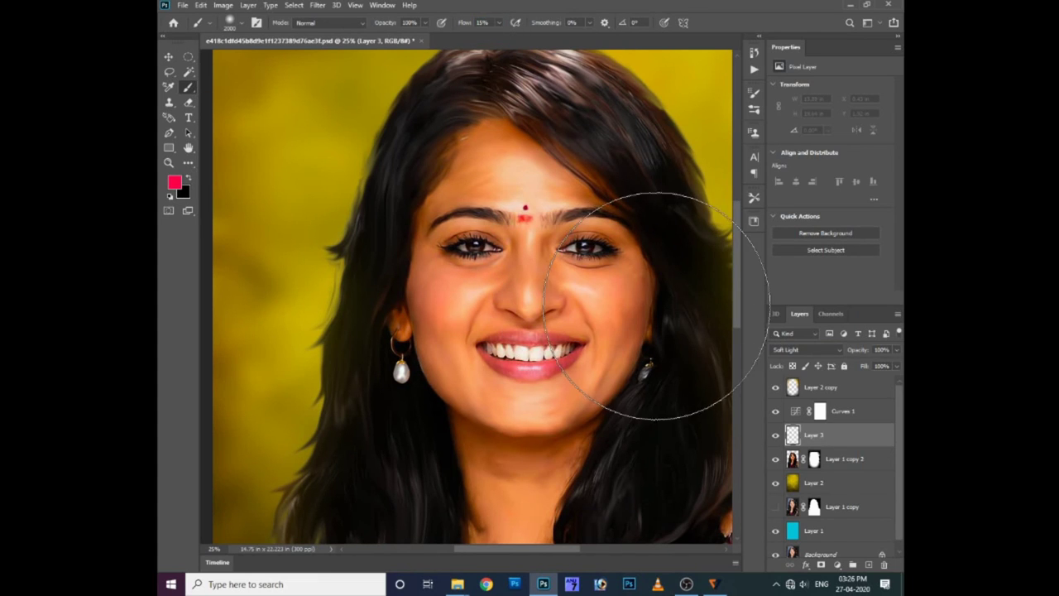
key(bracketleft)
key(bracketleft)
key(bracketleft)
- Paint pink blush on both cheeks and shade the nose bridge
mouse_move(587, 283)
mouse_down()
mouse_move(609, 300)
mouse_move(594, 298)
mouse_up()
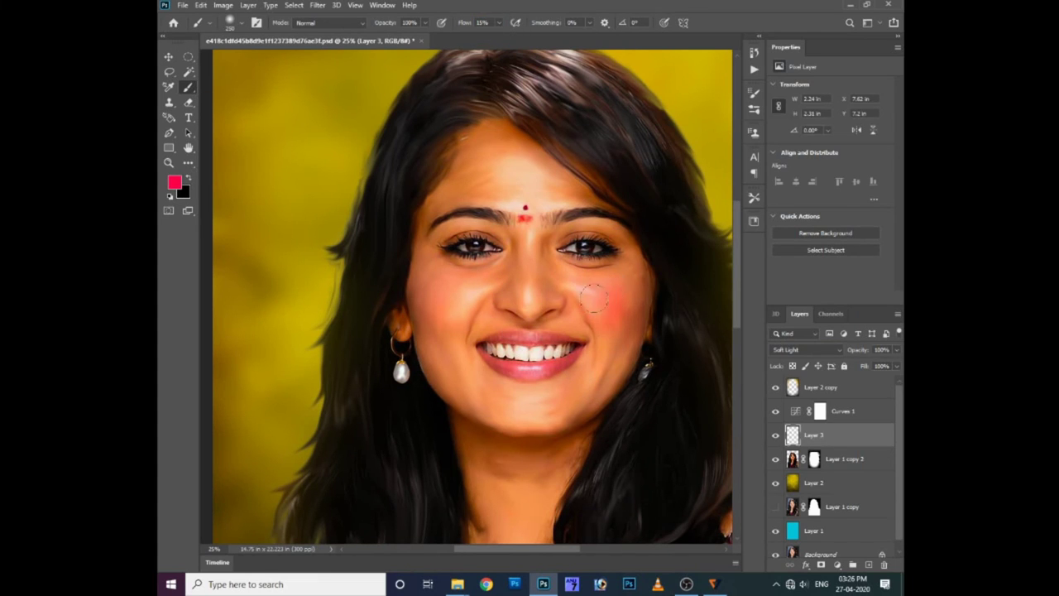
drag(449, 295, 460, 331)
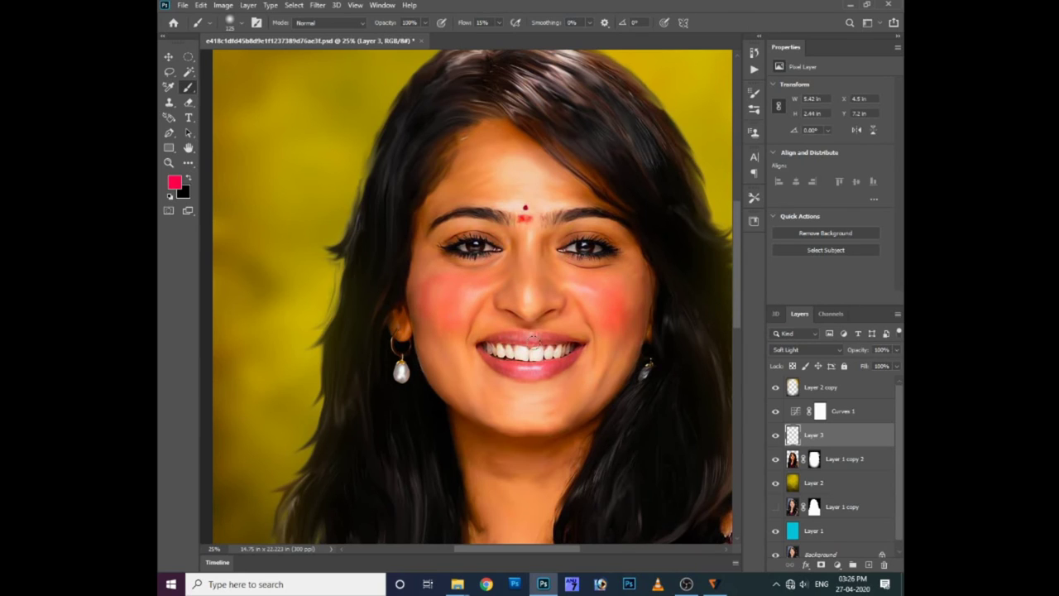
key(ctrl+plus)
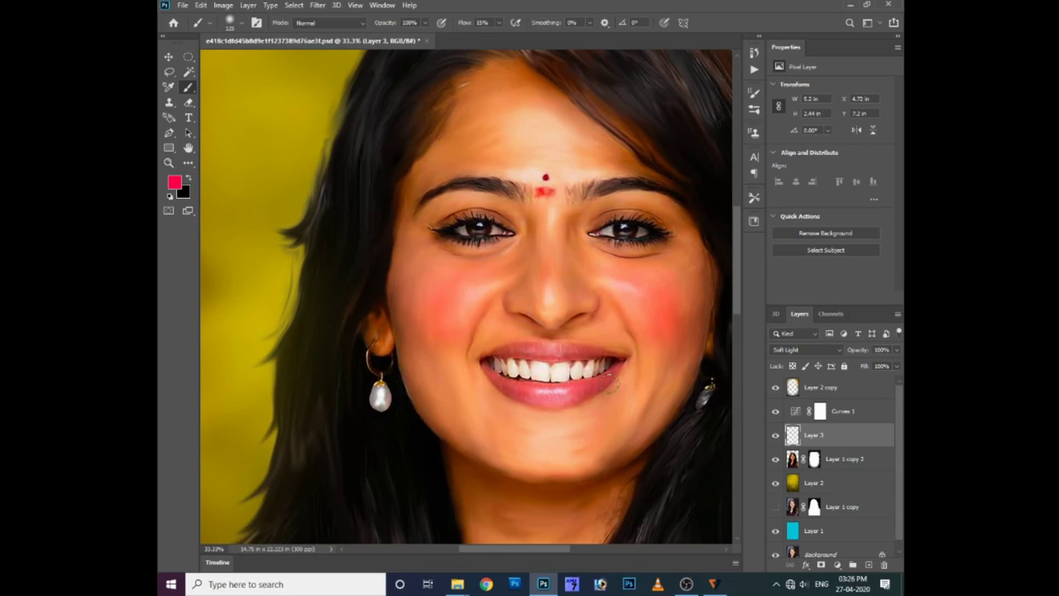
drag(548, 234, 544, 300)
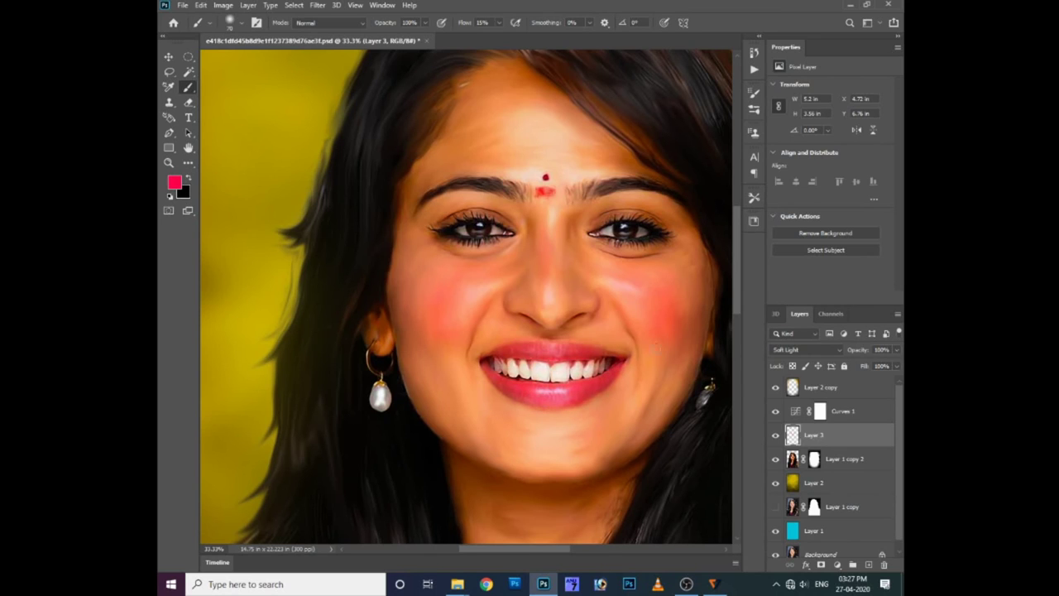
drag(657, 382, 619, 342)
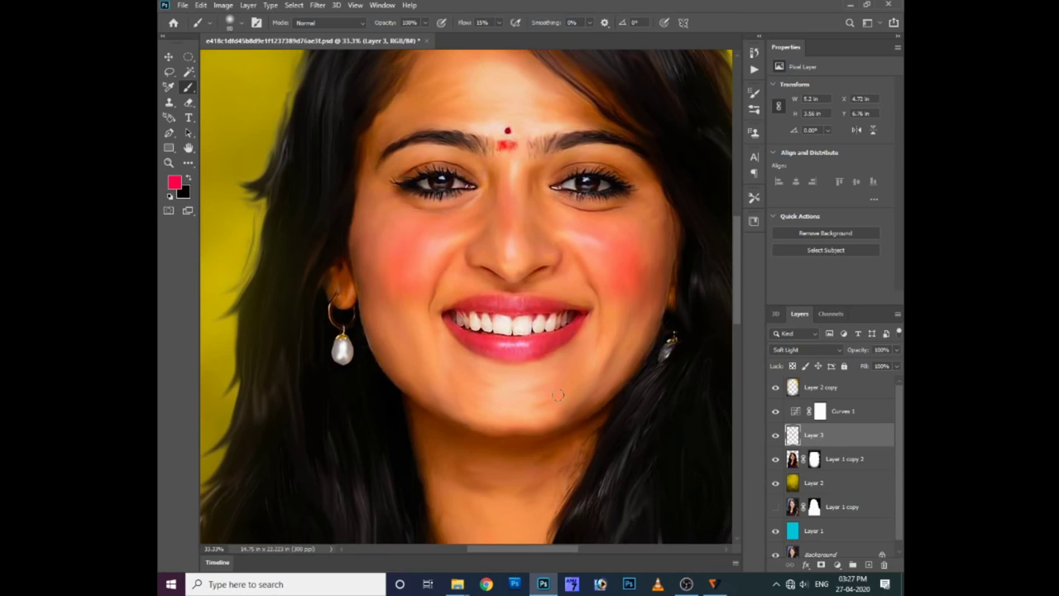
key(ctrl+minus)
- Soften the blush with a Gaussian Blur
click(317, 5)
mouse_move(325, 136)
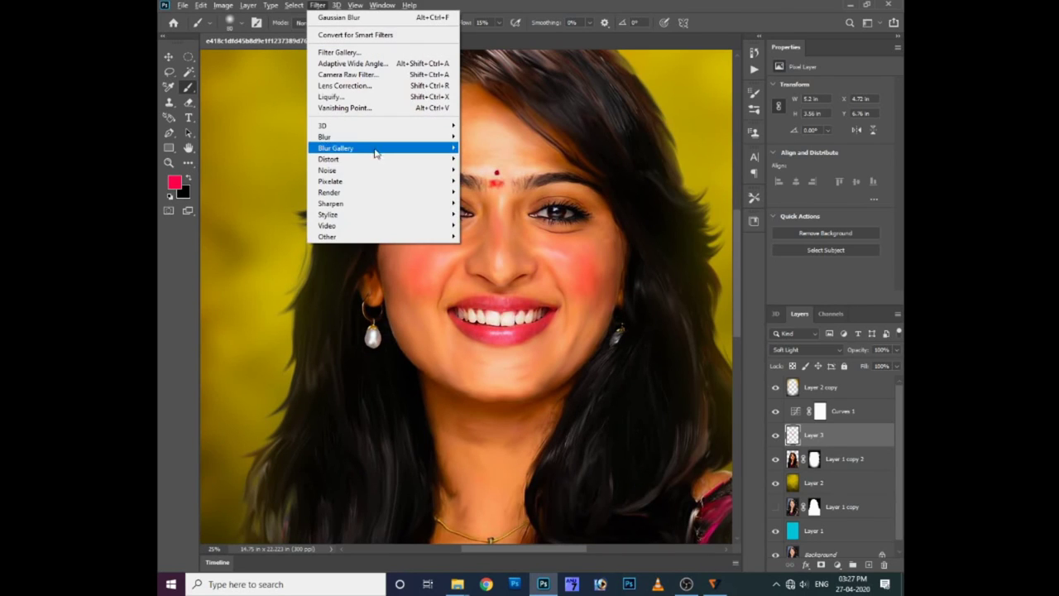
click(505, 176)
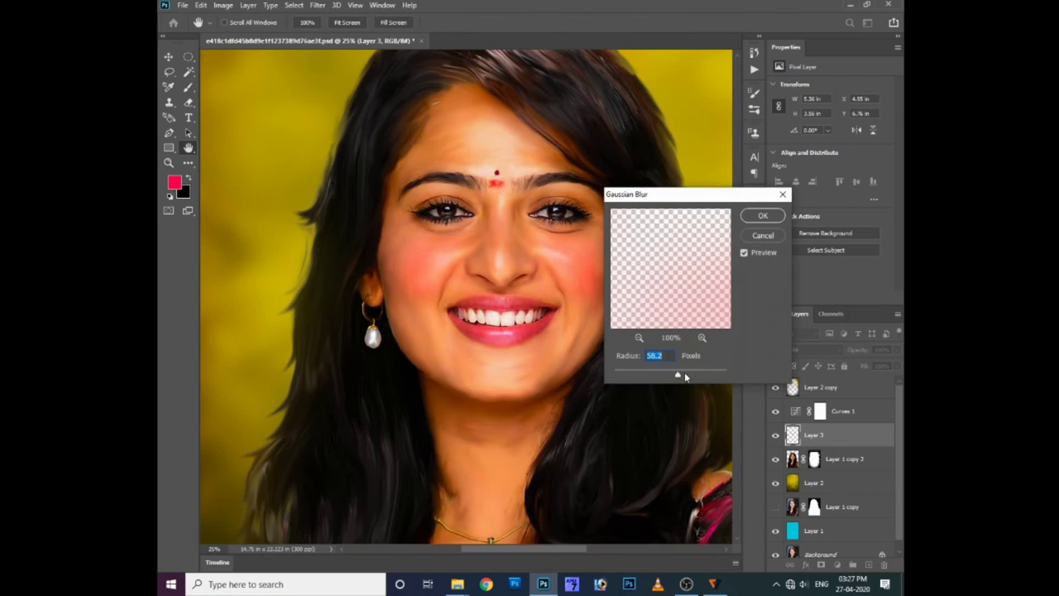
key(Return)
- Try a 20% opacity blush copy, delete it, and add new empty Layer 4
key(b)
key(ctrl+j)
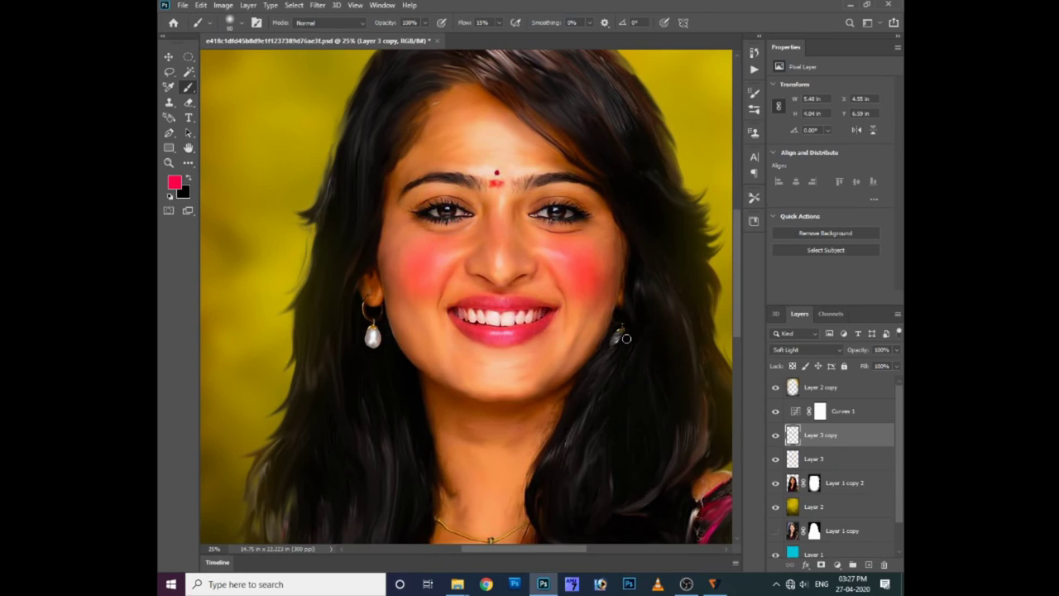
key(ctrl+z)
key(ctrl+minus)
key(ctrl+j)
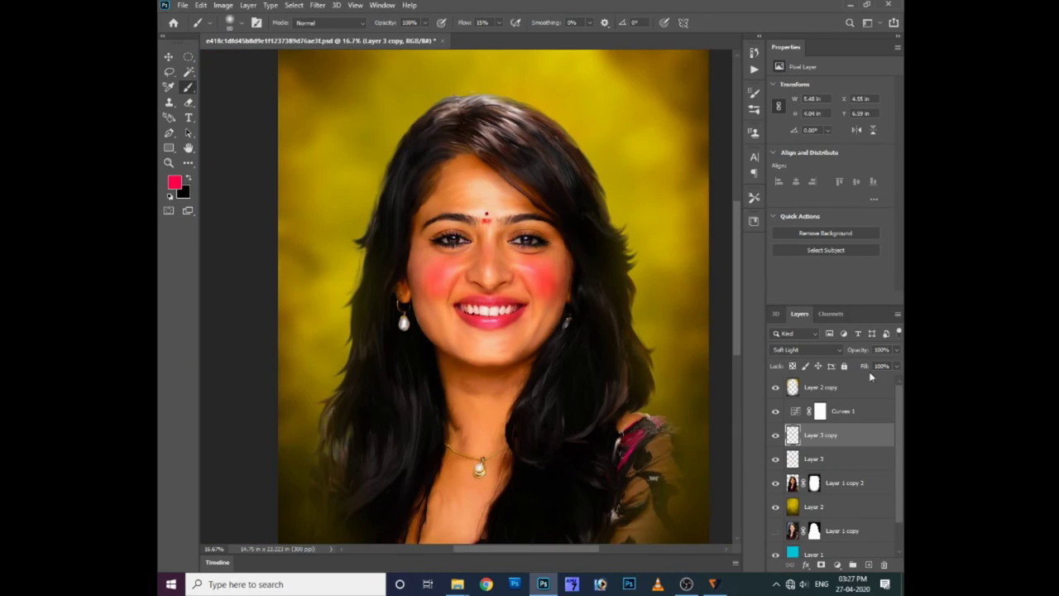
drag(883, 362, 869, 367)
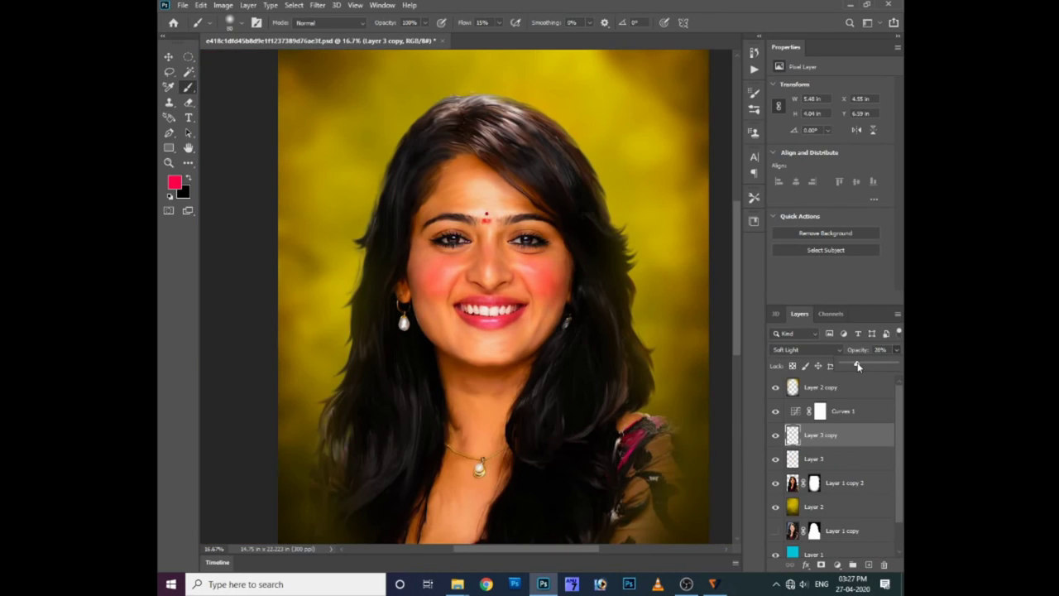
key(Return)
key(Delete)
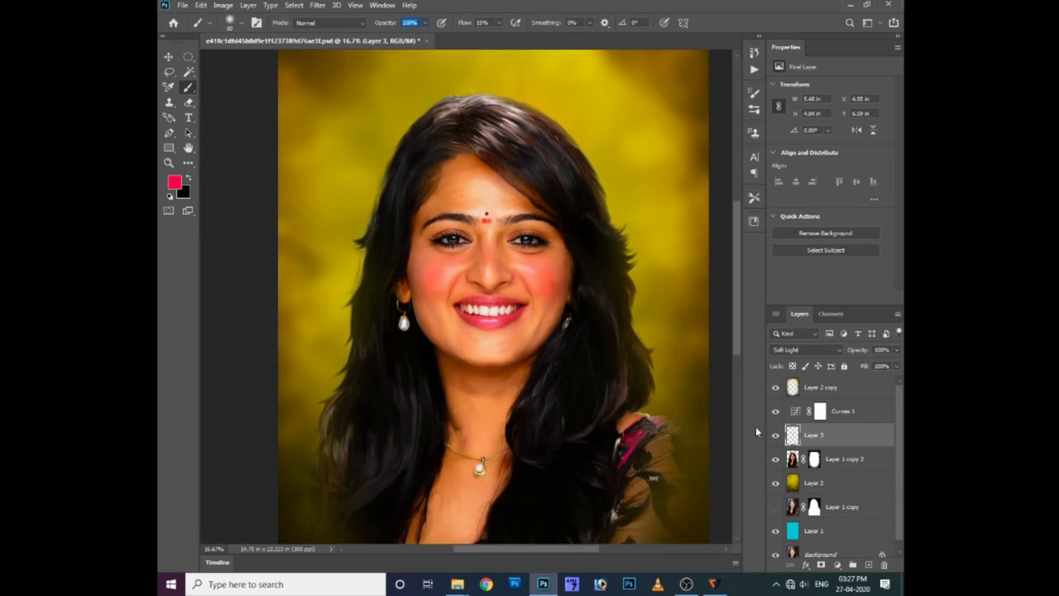
key(ctrl+plus)
key(ctrl+shift+alt+n)
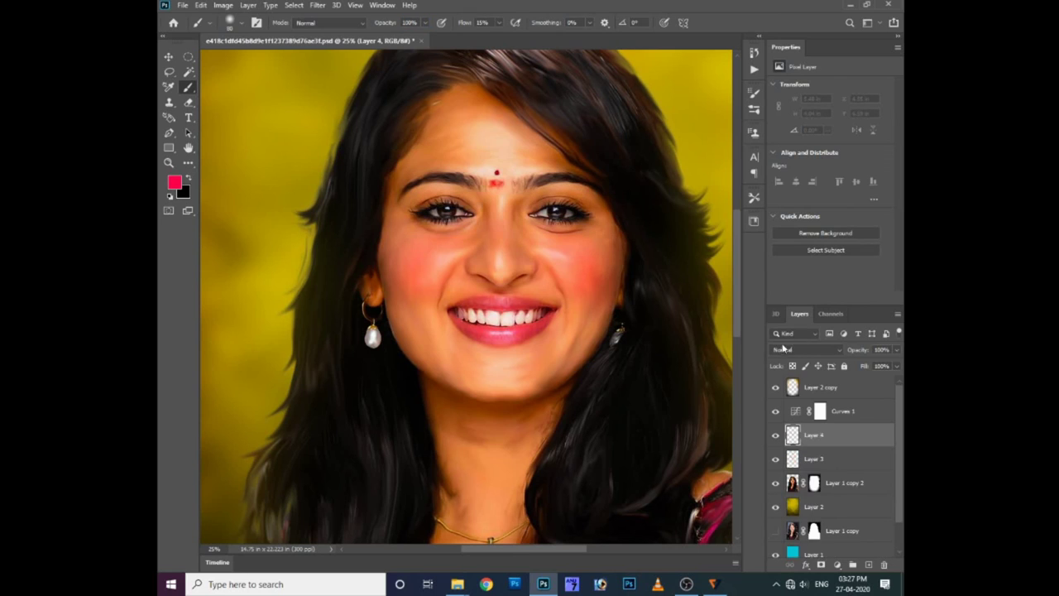
- Set Layer 4 to Soft Light and sample the orange skin tone from the forehead
click(783, 348)
click(790, 433)
click(188, 180)
click(173, 182)
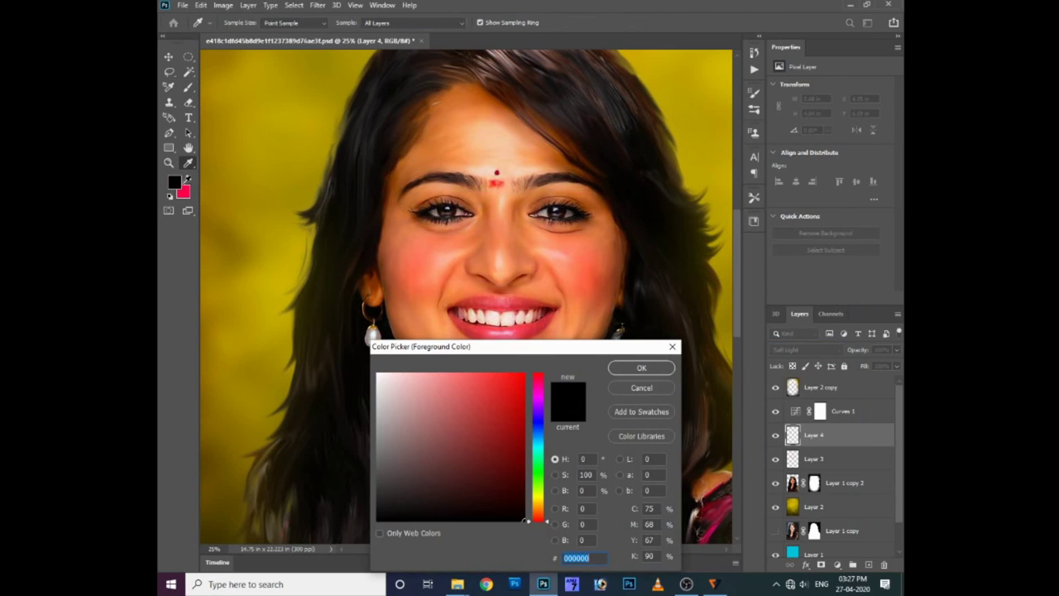
click(474, 101)
key(Return)
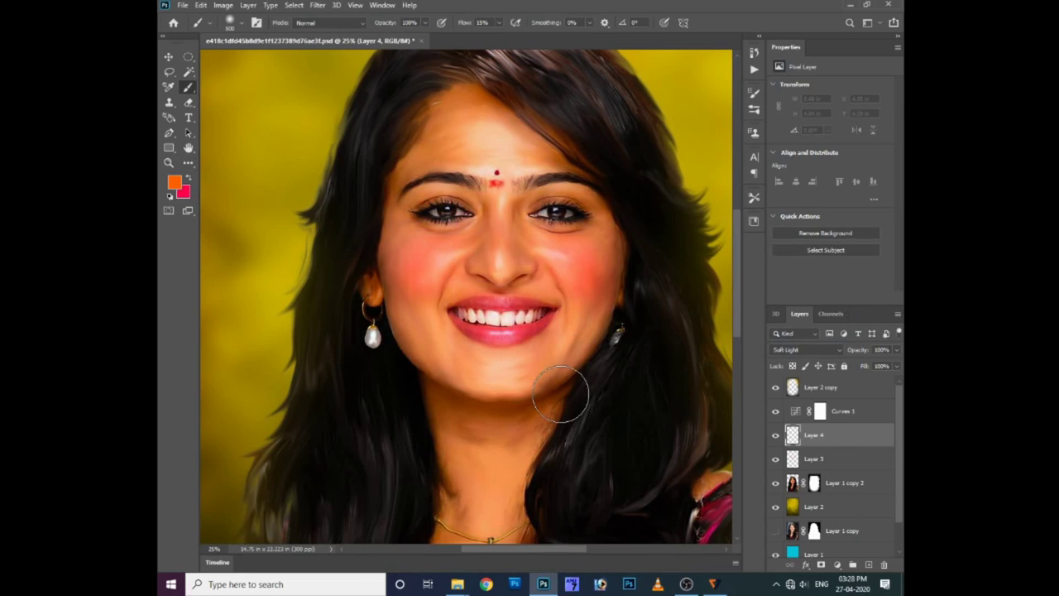
- Paint the warm skin tone over the chin and down the neck
mouse_move(560, 395)
mouse_down()
mouse_move(521, 348)
mouse_move(382, 300)
mouse_move(463, 207)
mouse_move(568, 279)
mouse_move(364, 379)
mouse_up()
key(ctrl+z)
scroll(567, 339, up, 2)
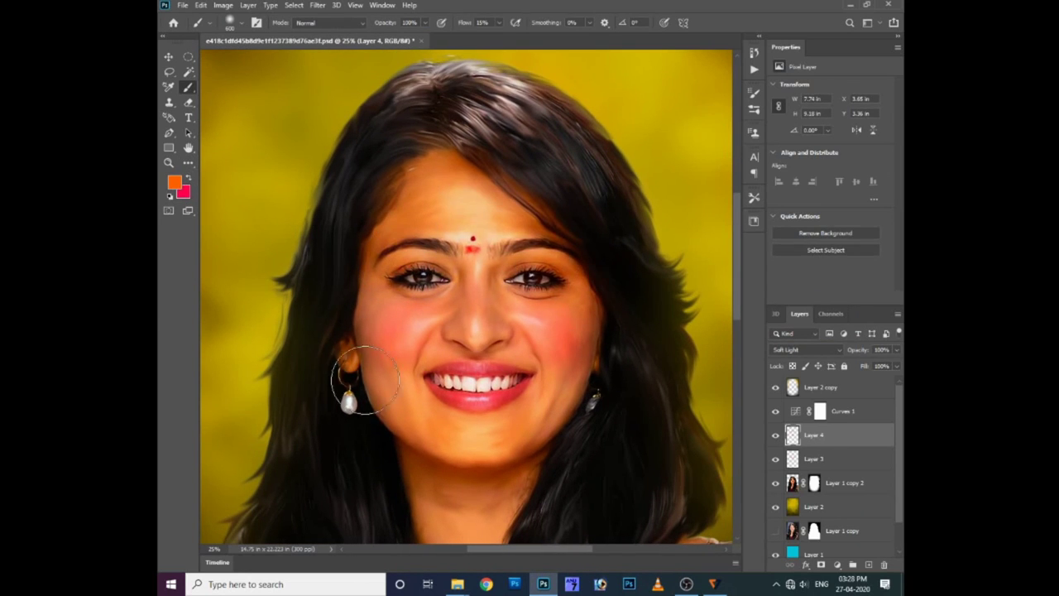
scroll(365, 379, down, 2)
mouse_move(466, 411)
mouse_down()
mouse_move(492, 422)
mouse_move(473, 402)
mouse_up()
scroll(491, 422, down, 2)
scroll(472, 402, down, 3)
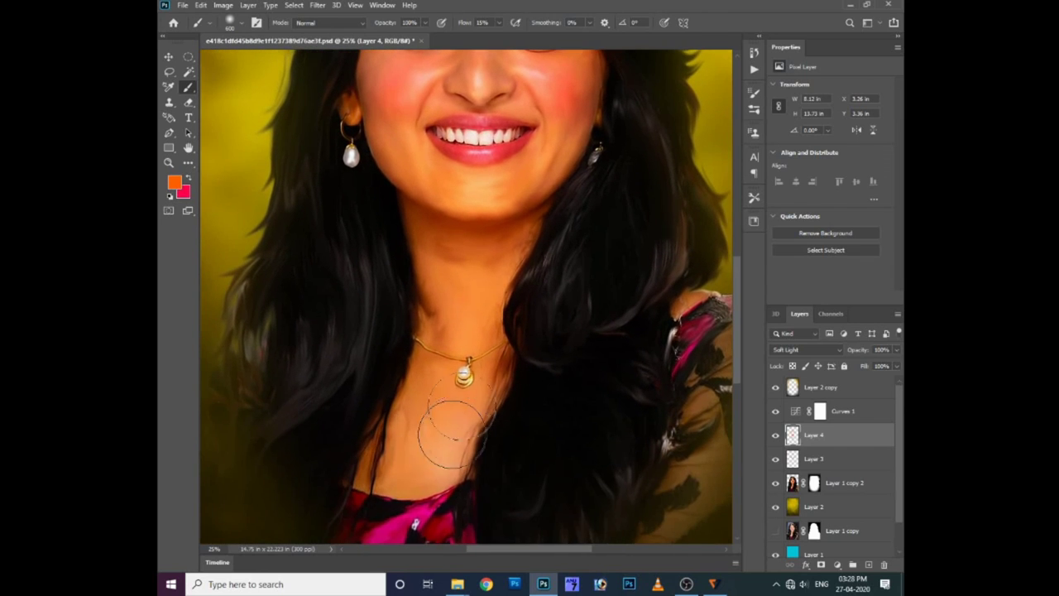
drag(430, 281, 484, 389)
mouse_move(542, 172)
mouse_down()
mouse_move(515, 331)
mouse_move(553, 377)
mouse_up()
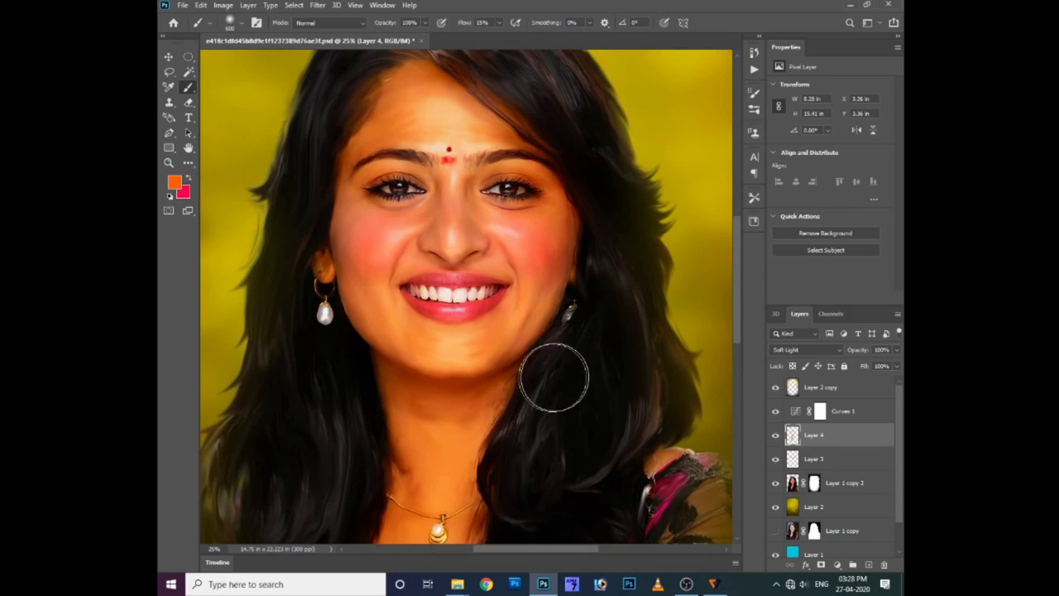
scroll(422, 371, up, 1)
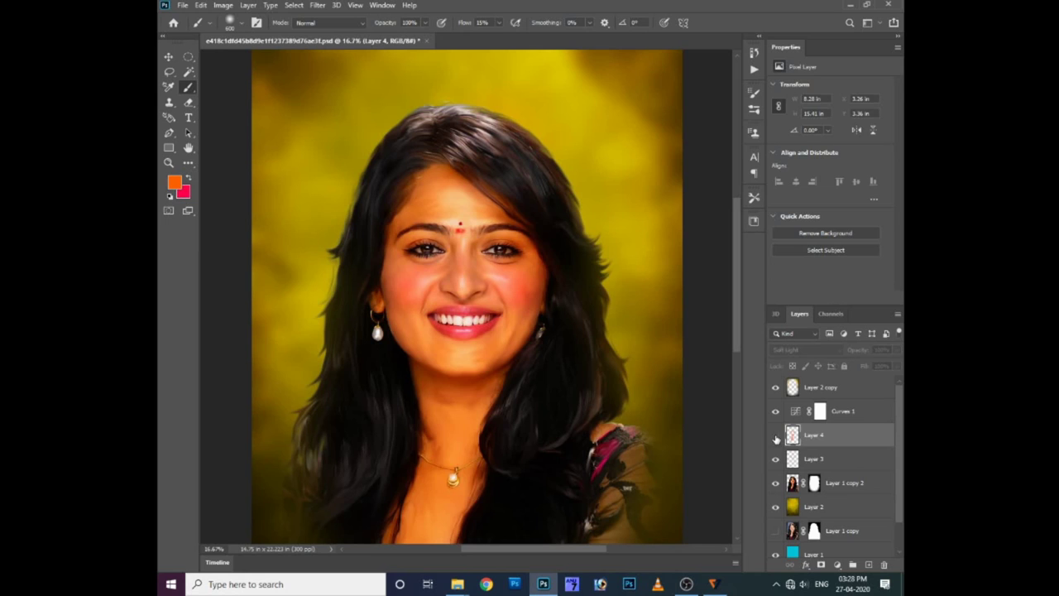
- Shift Layer 4's hue to -80 with Hue/Saturation for a pink glow
click(775, 435)
click(775, 435)
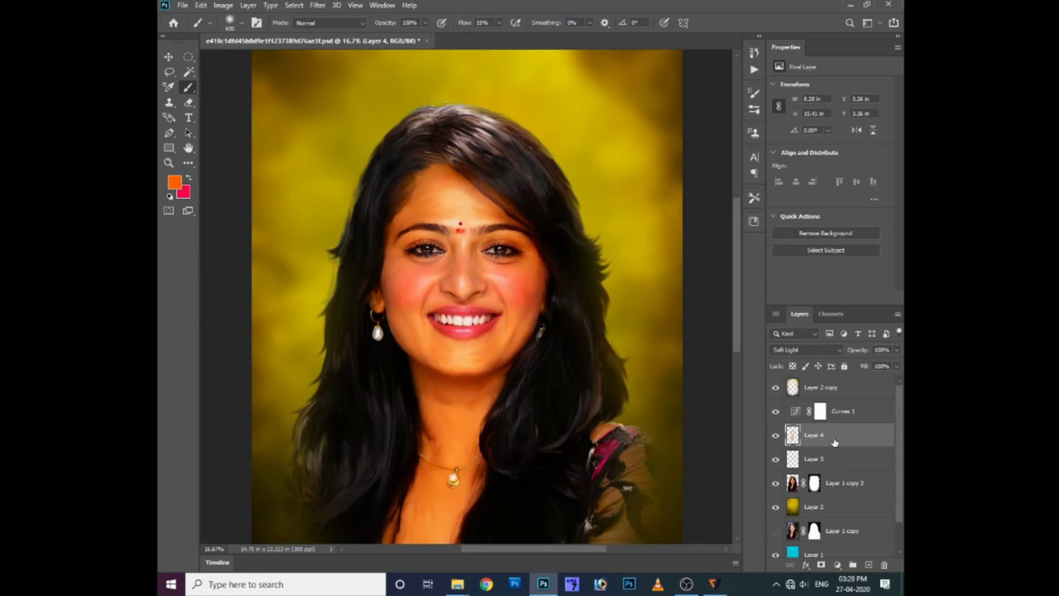
key(ctrl+u)
mouse_move(733, 438)
mouse_down()
mouse_move(717, 441)
mouse_move(732, 440)
mouse_up()
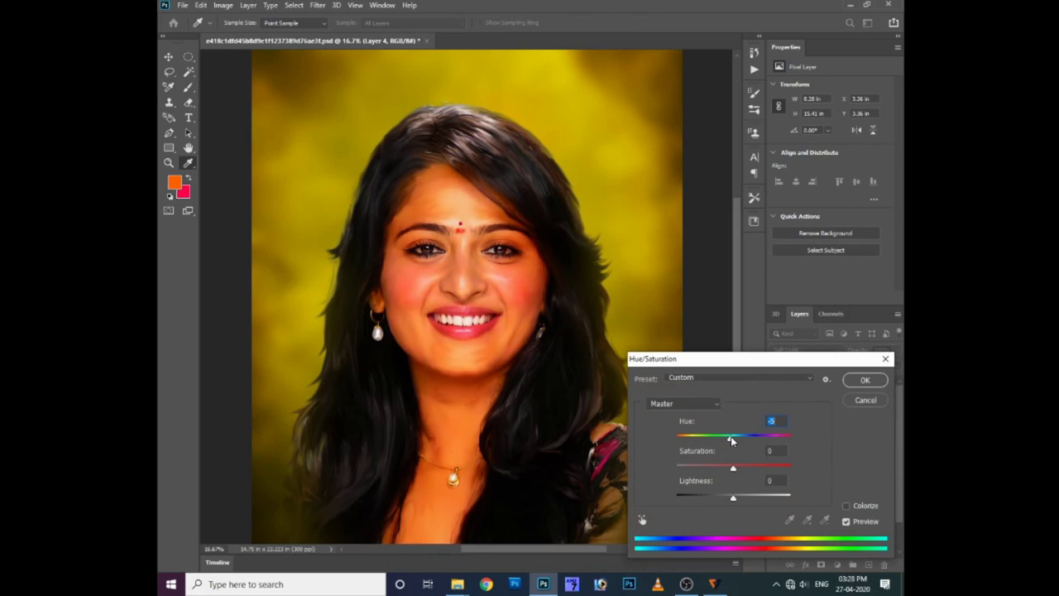
mouse_move(733, 439)
mouse_down()
mouse_move(786, 439)
mouse_move(687, 440)
mouse_move(708, 440)
mouse_move(715, 469)
mouse_move(734, 440)
mouse_up()
key(Return)
key(b)
key(ctrl+minus)
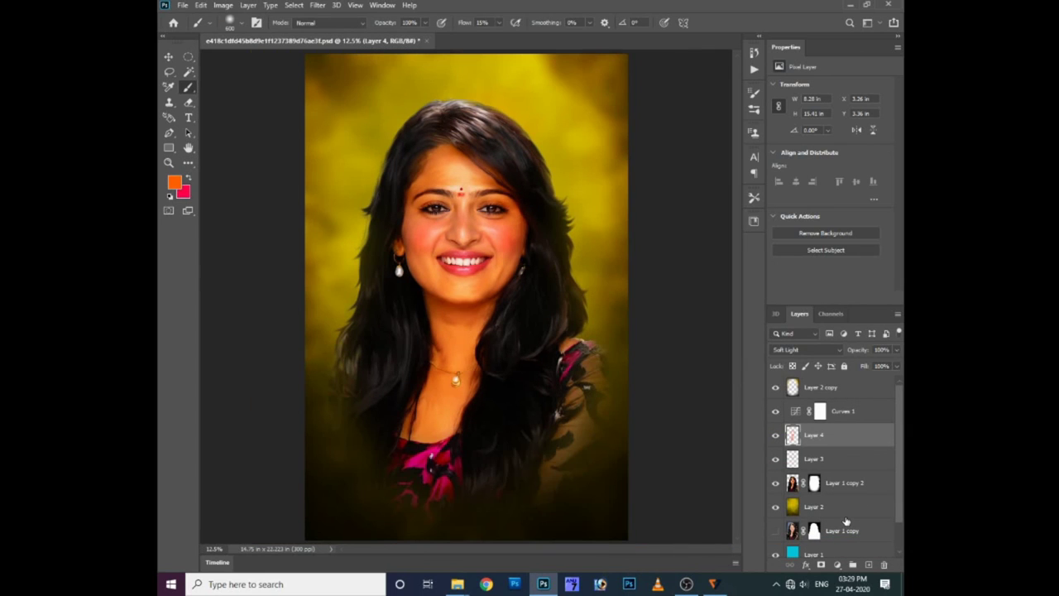
key(ctrl+plus)
- Create a new Layer 5 set to Overlay blend mode and zoom in on the hair
key(ctrl+shift+n)
key(Return)
click(790, 349)
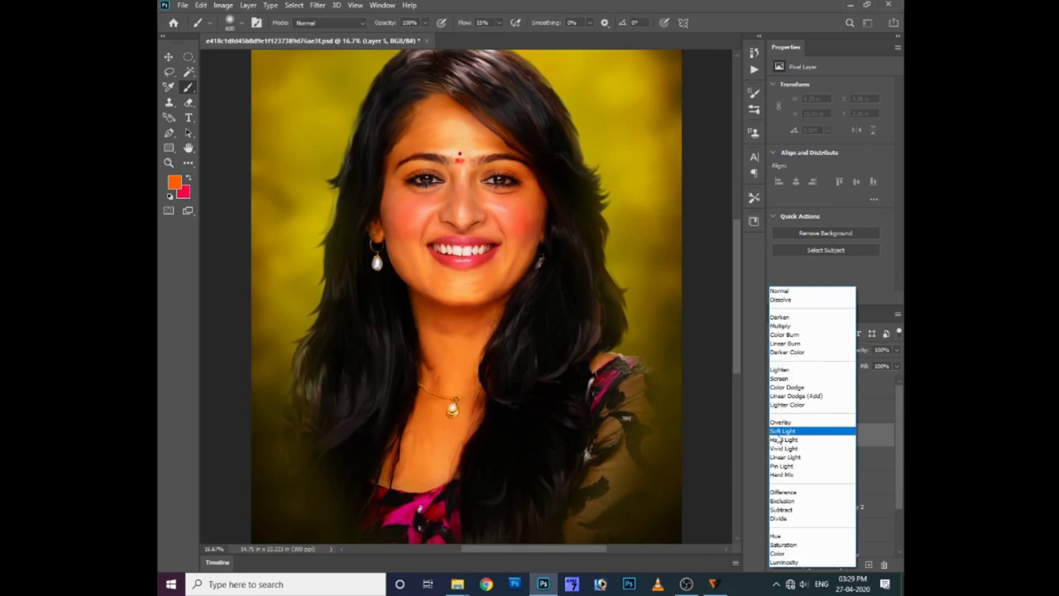
click(780, 422)
key(ctrl+plus)
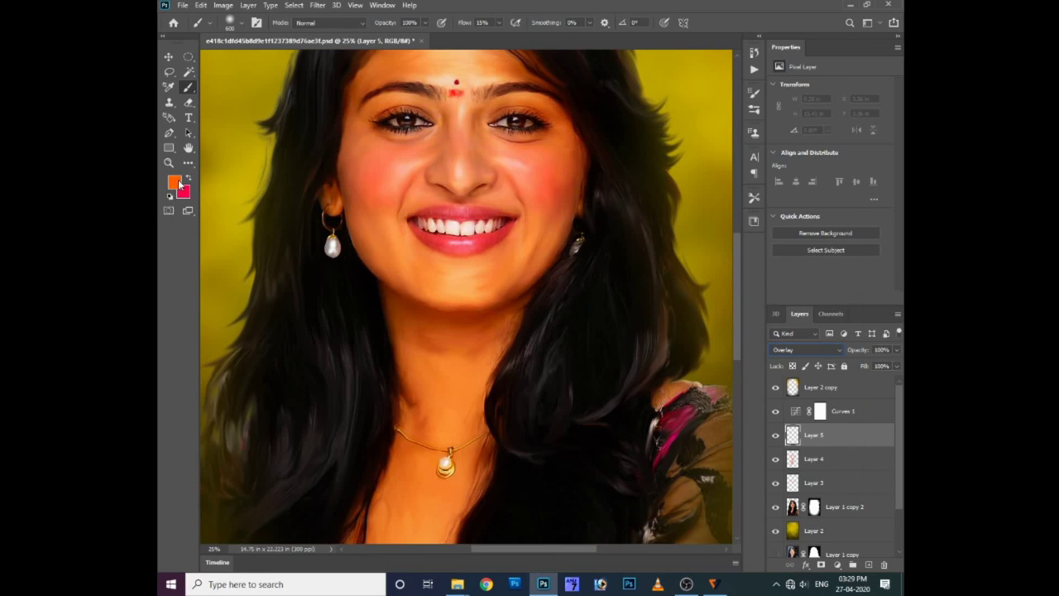
- Set the foreground colour to a magenta-purple, starting from hex 2946fc
click(175, 182)
text(2946fc)
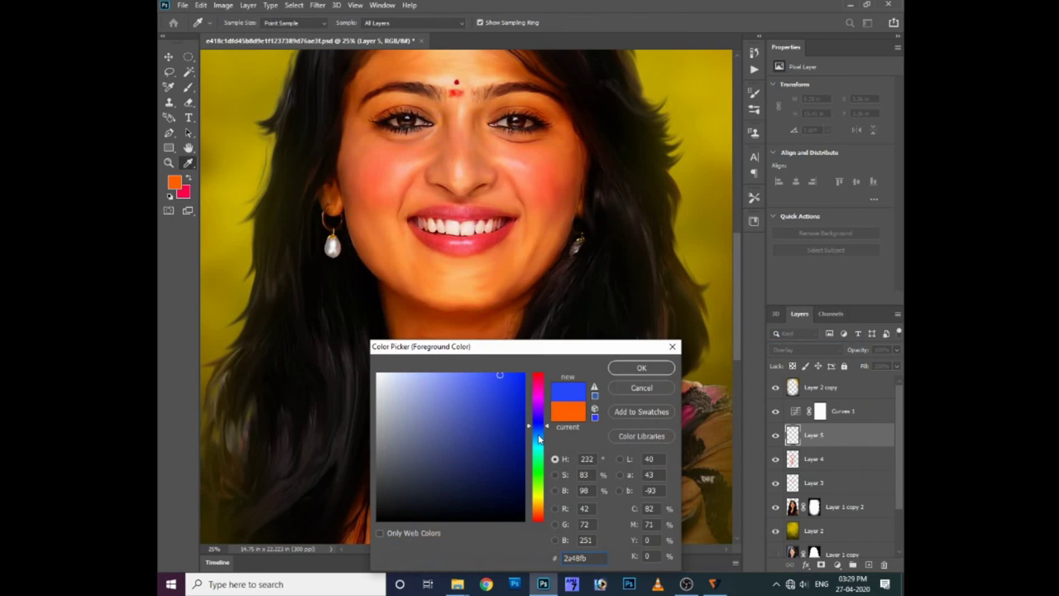
drag(538, 438, 538, 397)
key(Return)
key(b)
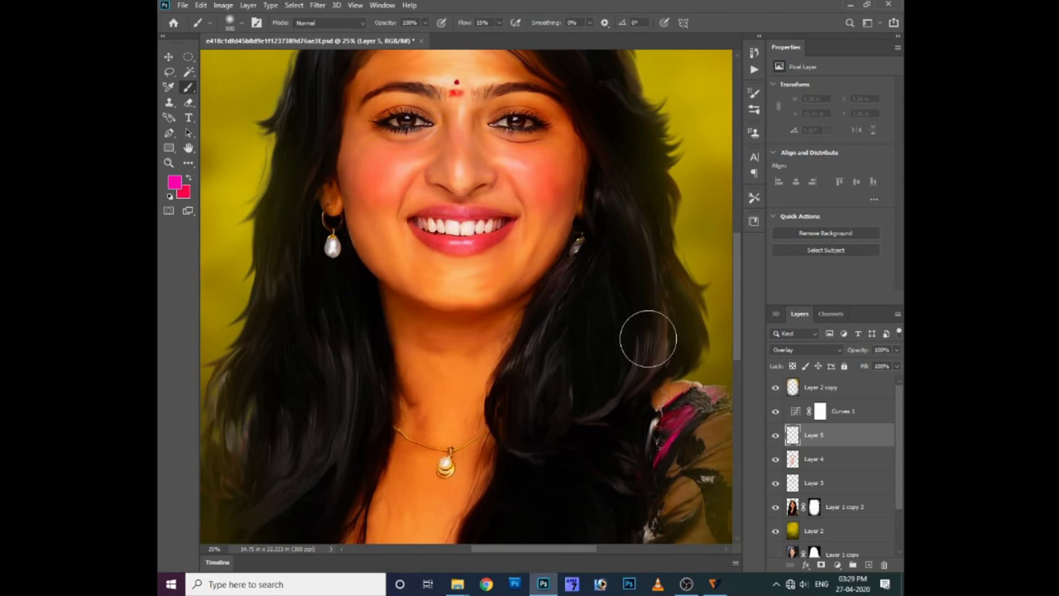
- Paint magenta streaks into the right-side and left-side hair, then zoom out
drag(648, 339, 658, 298)
mouse_move(634, 419)
mouse_down()
mouse_move(603, 414)
mouse_move(616, 392)
mouse_up()
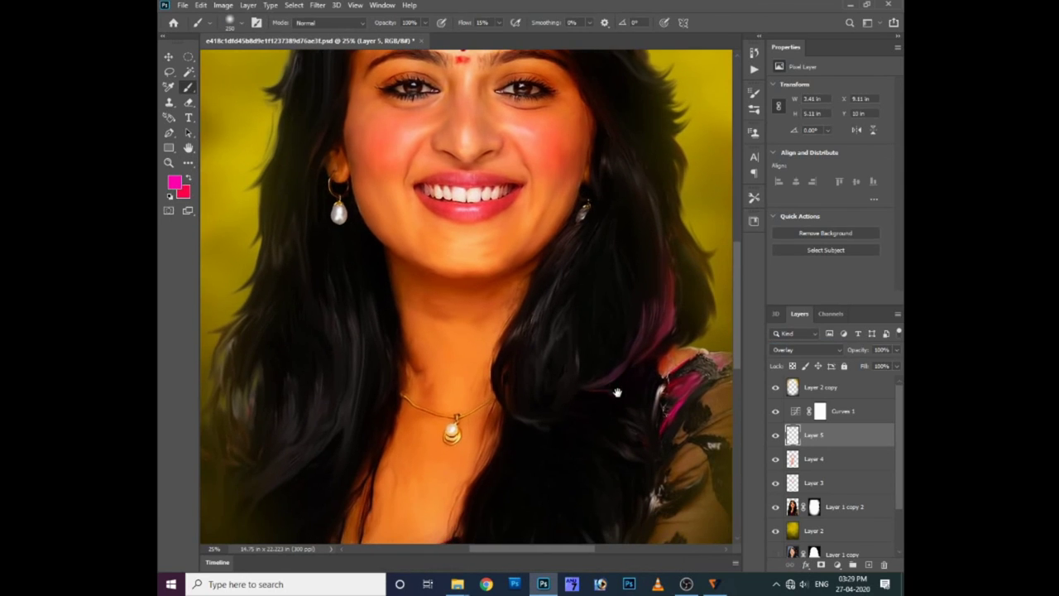
mouse_move(562, 372)
mouse_down()
mouse_move(541, 306)
mouse_move(572, 334)
mouse_up()
mouse_move(577, 453)
mouse_down()
mouse_move(604, 379)
mouse_move(670, 437)
mouse_up()
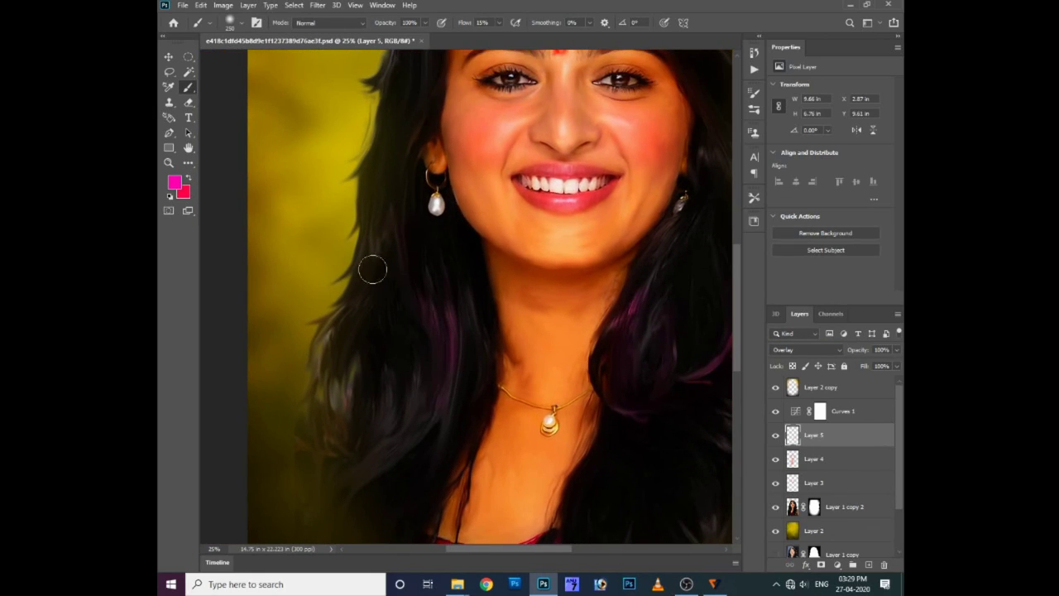
drag(324, 327, 335, 373)
drag(421, 355, 476, 365)
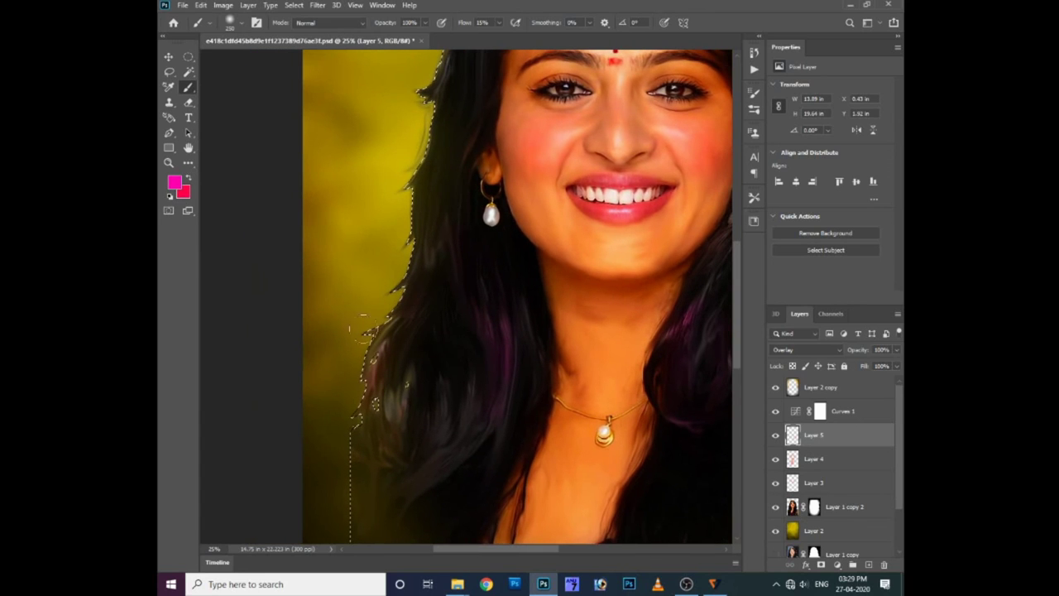
drag(421, 342, 428, 450)
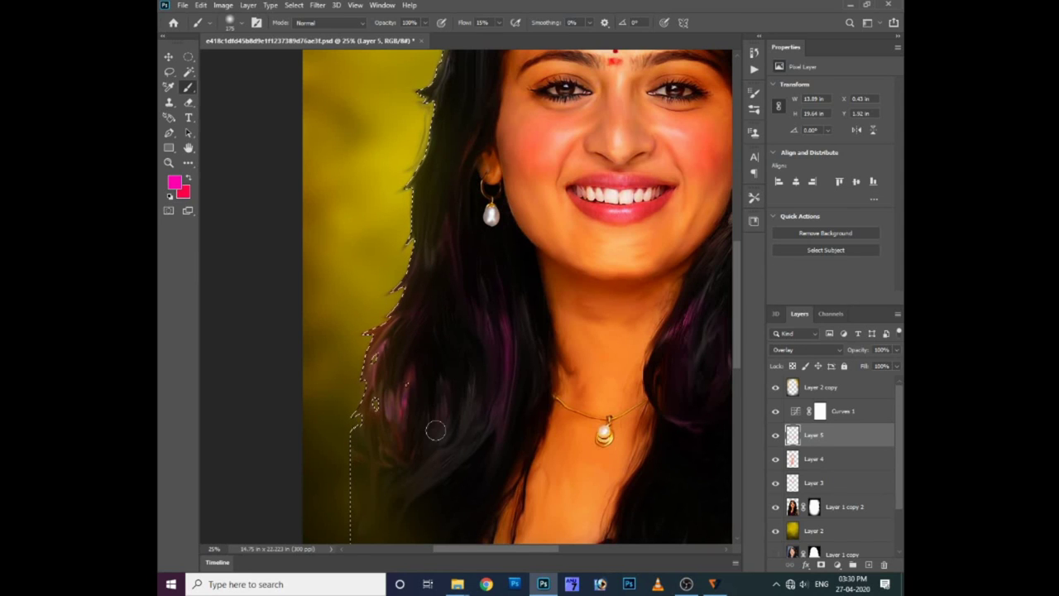
key(ctrl+minus)
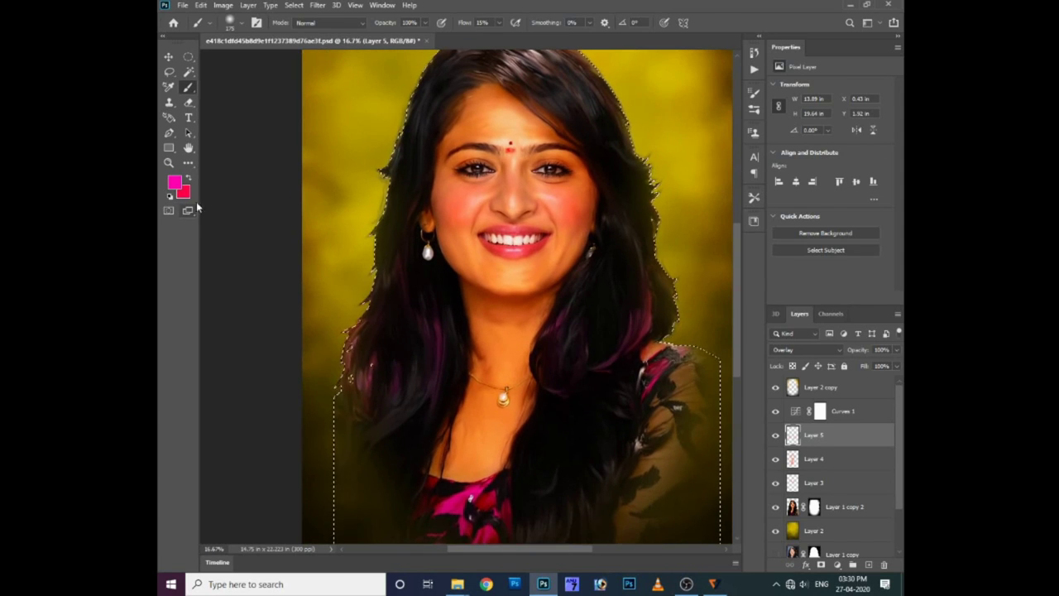
- Change the foreground colour to a soft orange ff9f51
click(174, 182)
click(541, 503)
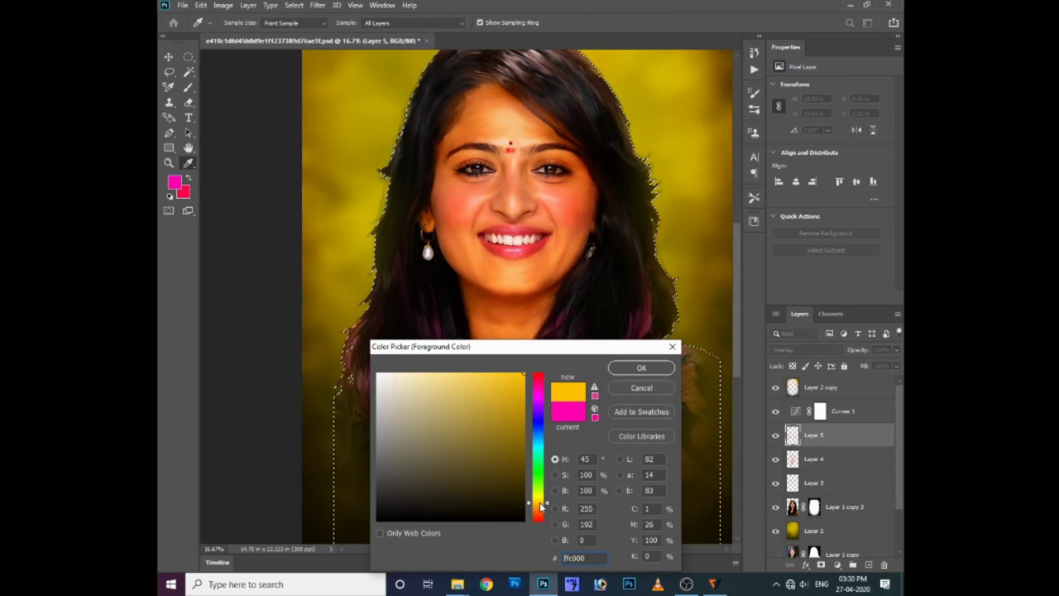
drag(540, 504, 538, 510)
click(478, 373)
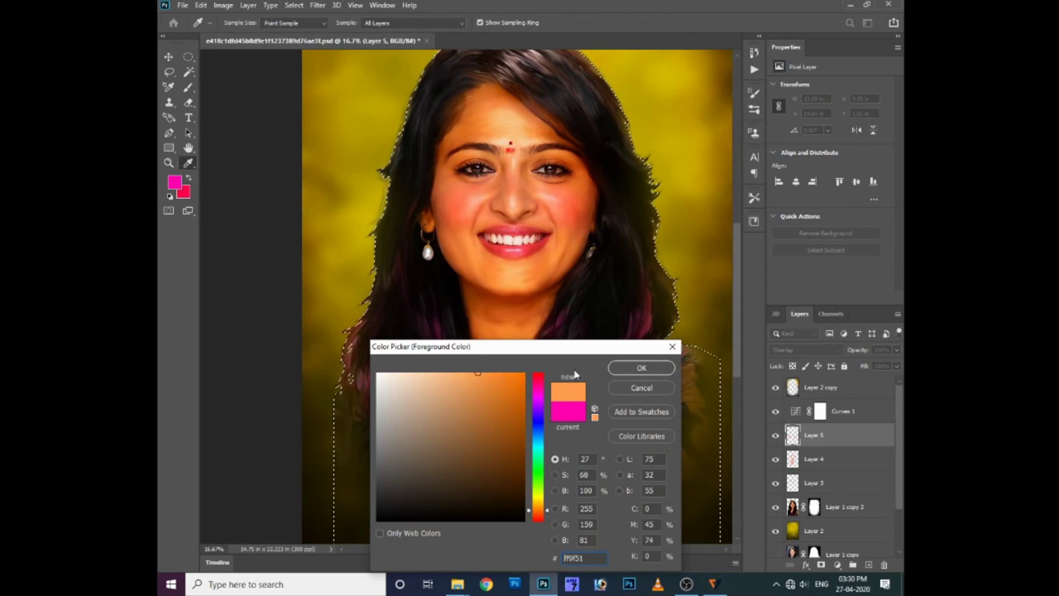
click(641, 367)
key(b)
scroll(561, 346, down, 3)
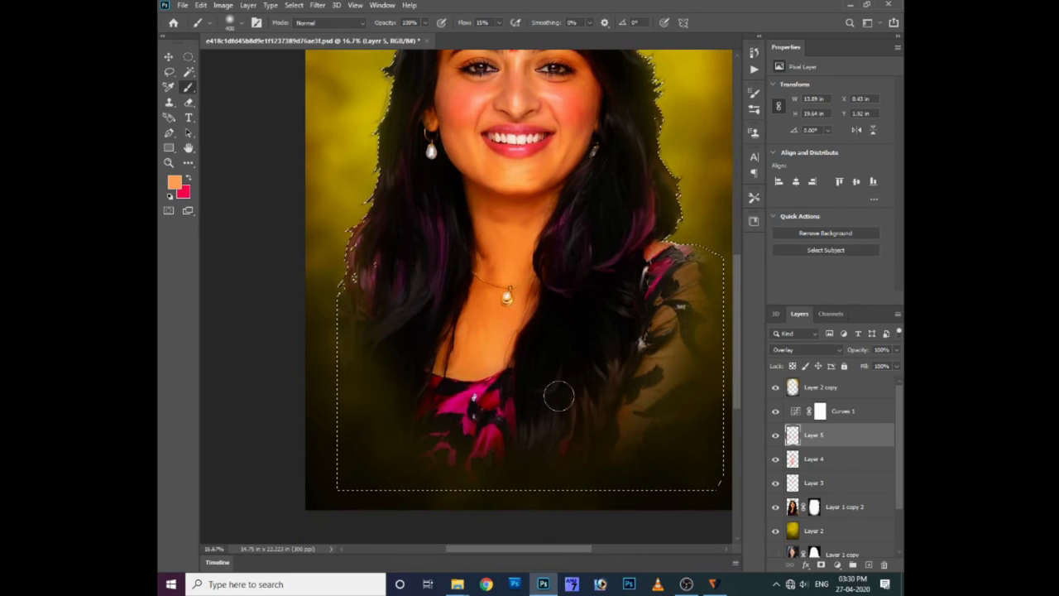
- Switch to a more saturated orange and reposition the view over the face
click(174, 181)
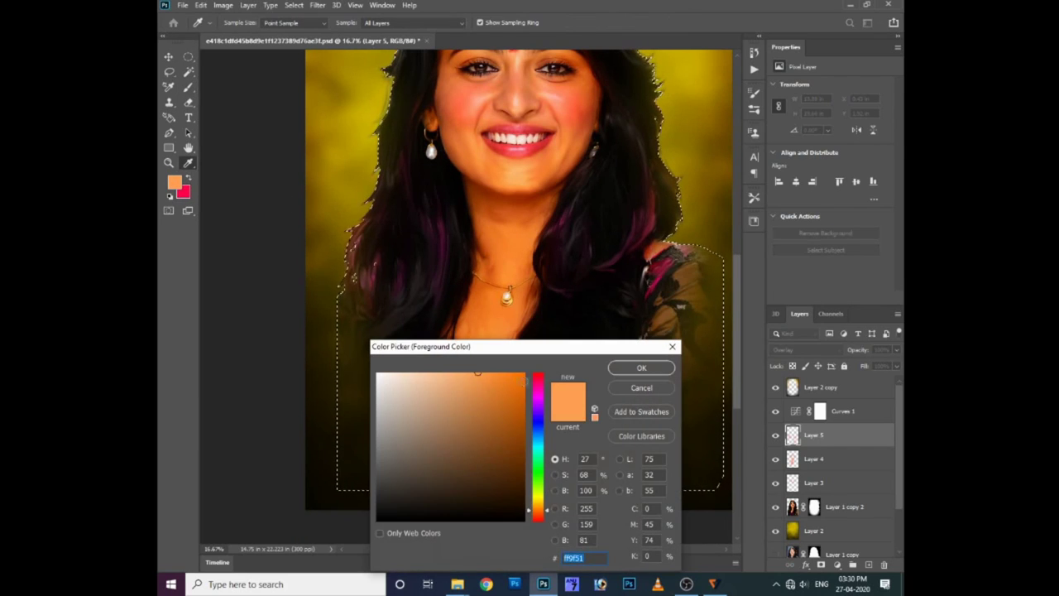
click(520, 377)
click(641, 367)
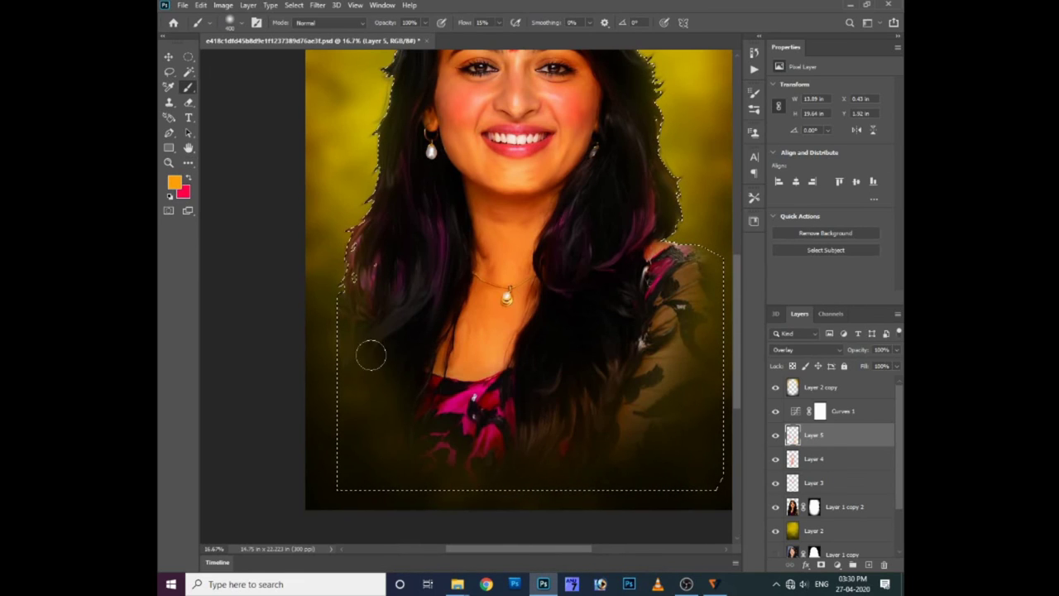
drag(477, 303, 455, 475)
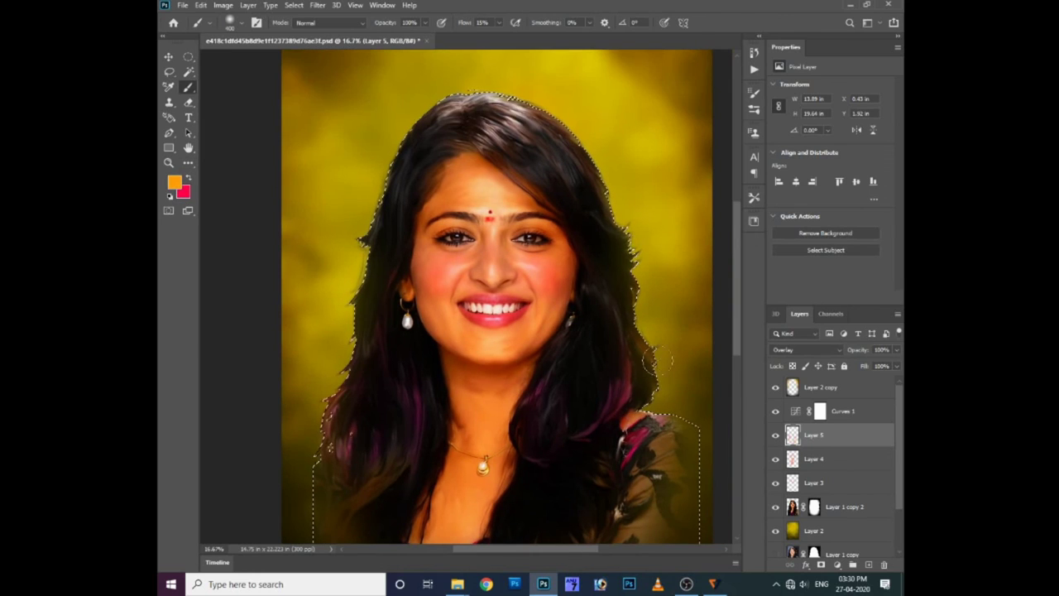
drag(639, 382, 652, 415)
- Change the foreground colour to purple
key(i)
click(175, 184)
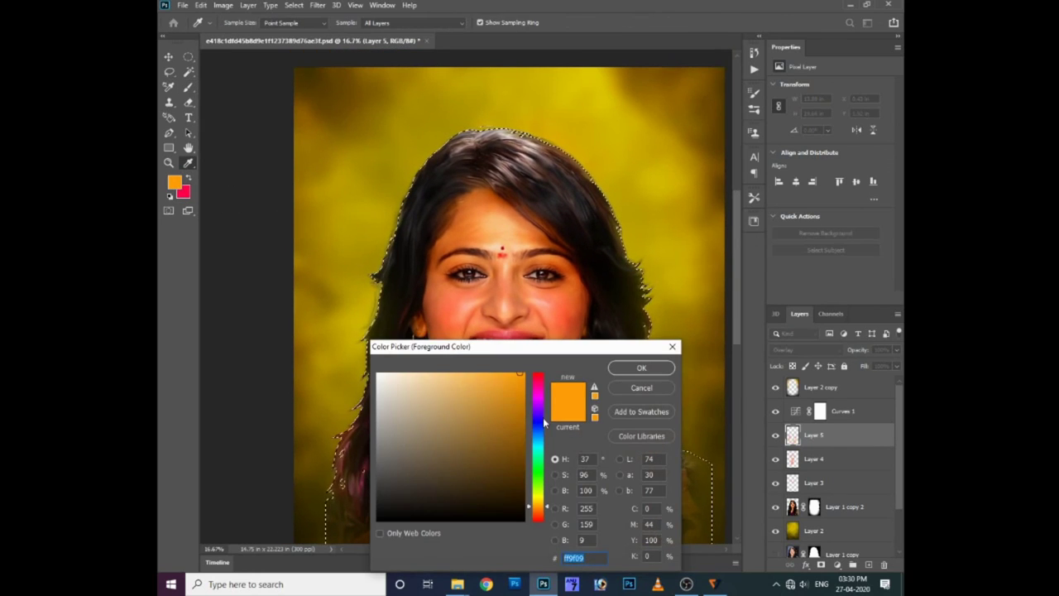
click(540, 409)
click(630, 367)
key(b)
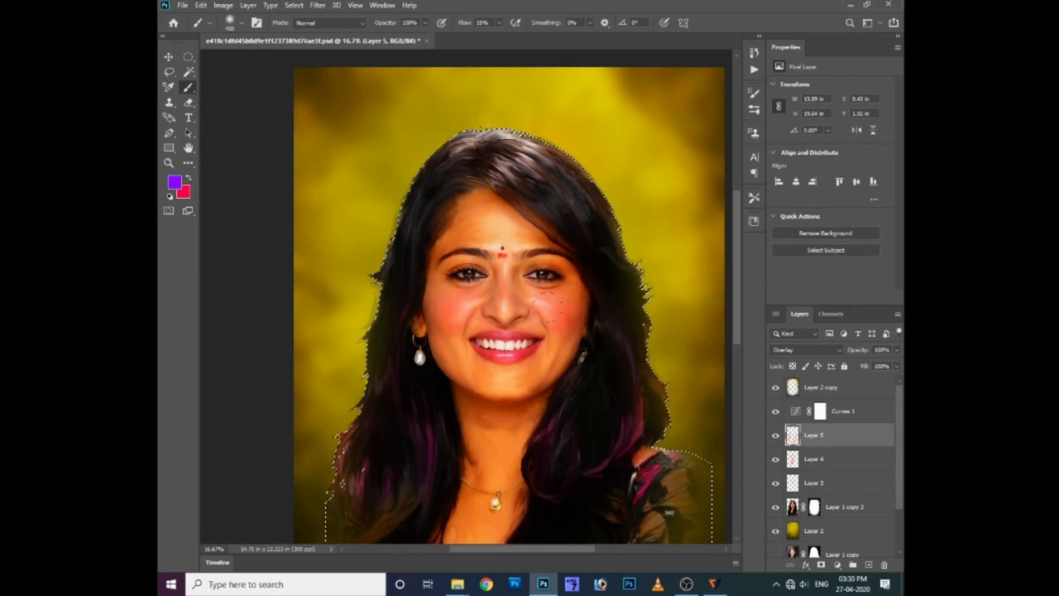
- Shift the colour to blue and paint a blue streak into the hair
click(174, 183)
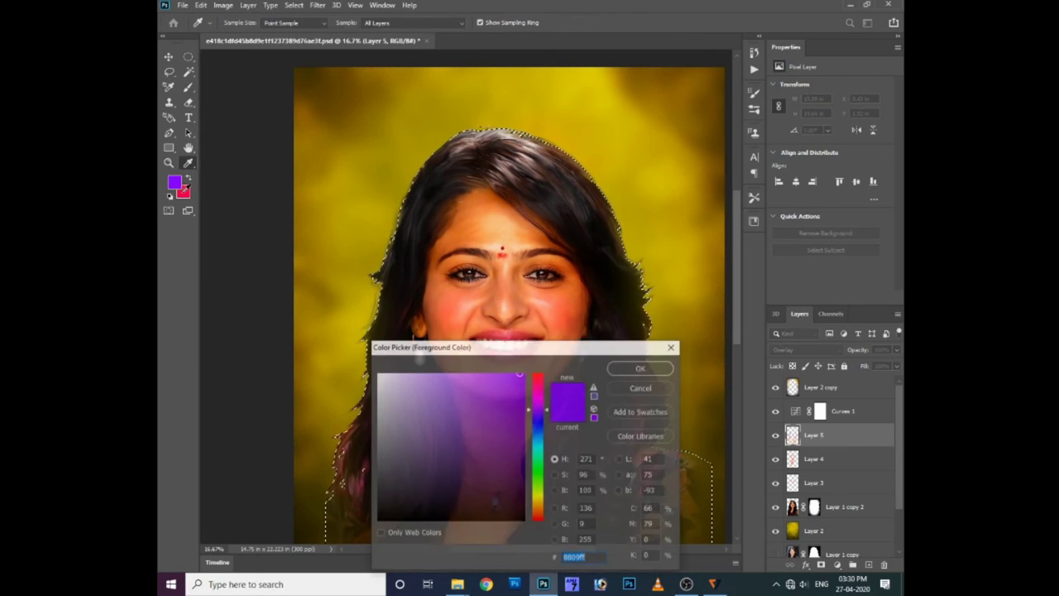
click(535, 420)
click(628, 368)
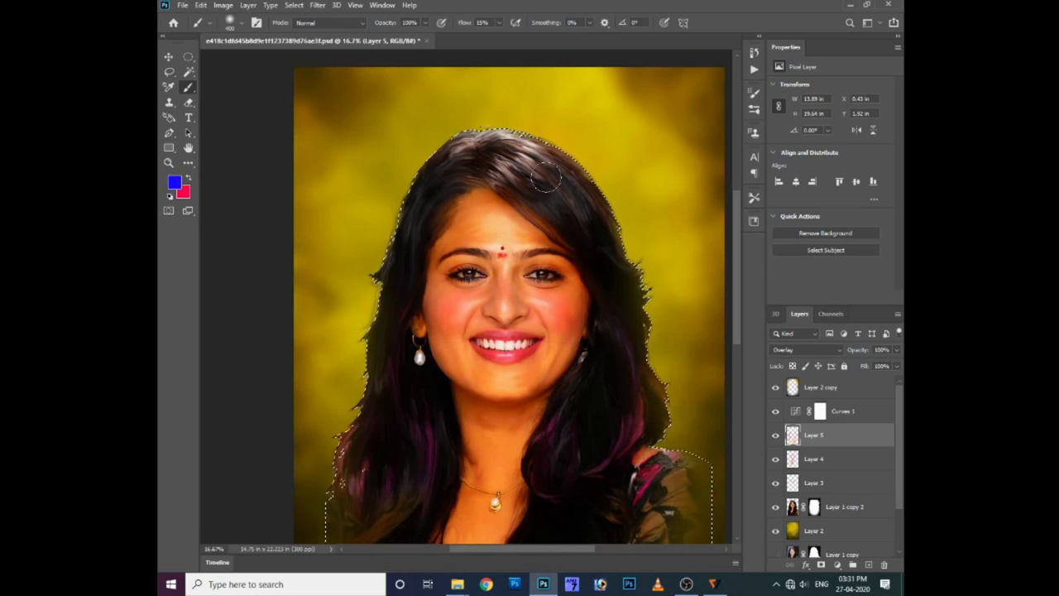
drag(545, 178, 543, 175)
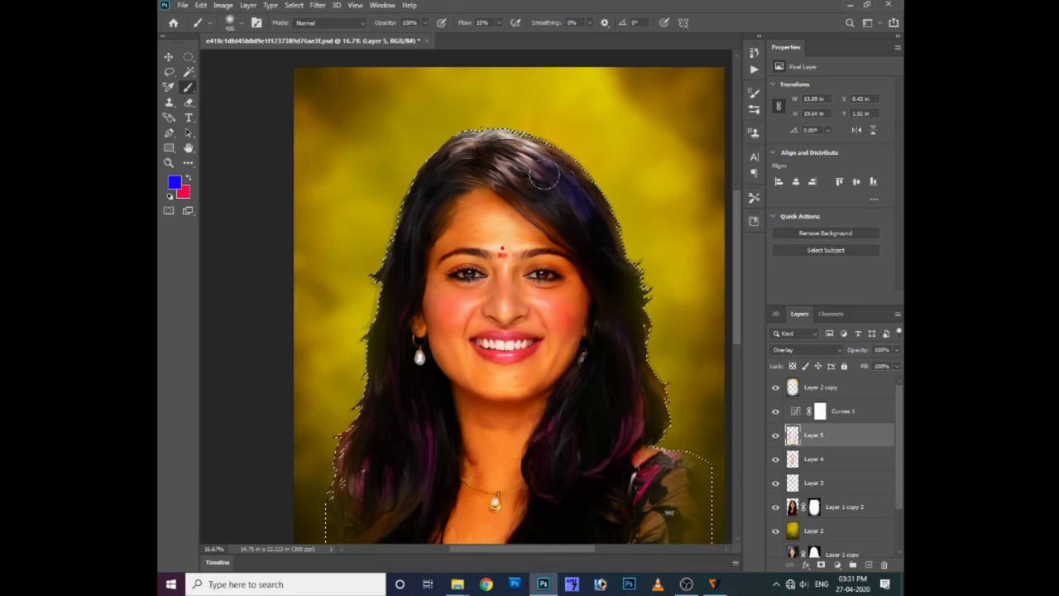
- Set the painting colour to salmon pink #ff7953
click(174, 183)
click(529, 153)
click(460, 370)
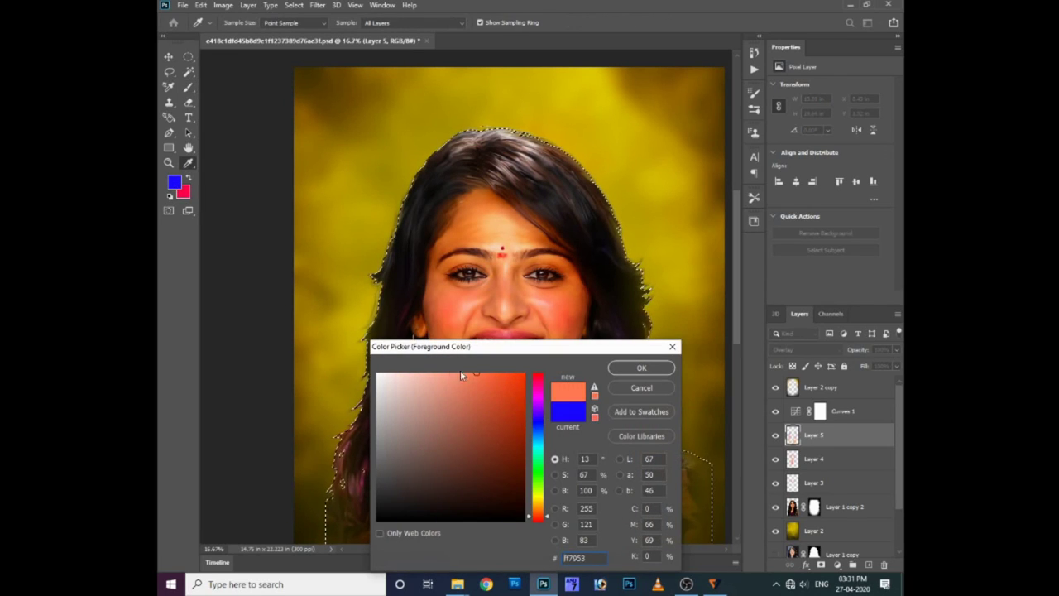
click(642, 368)
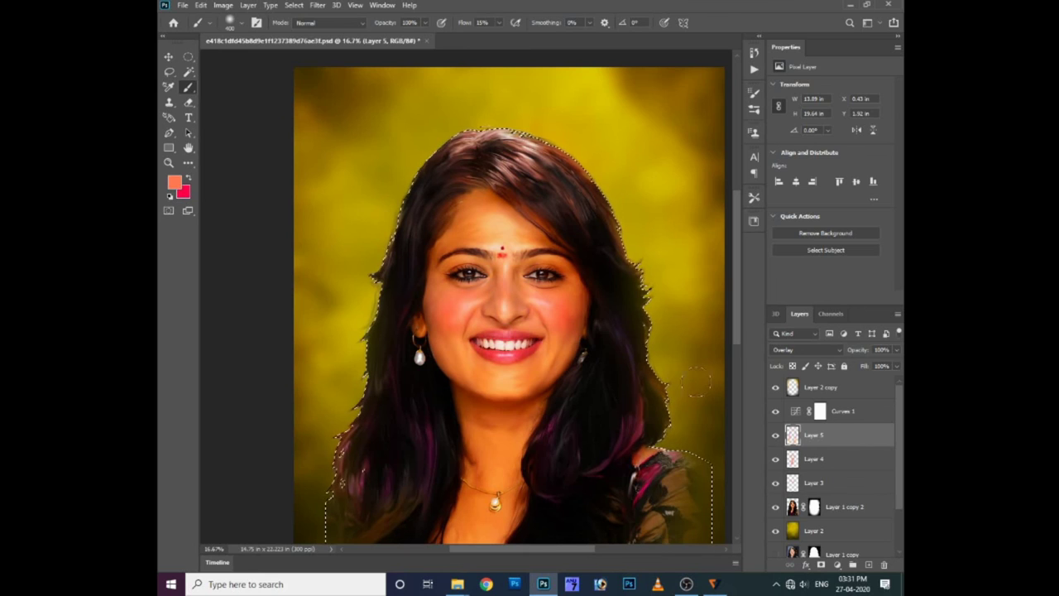
- Deselect the hair selection and zoom out to view the whole portrait
key(ctrl+d)
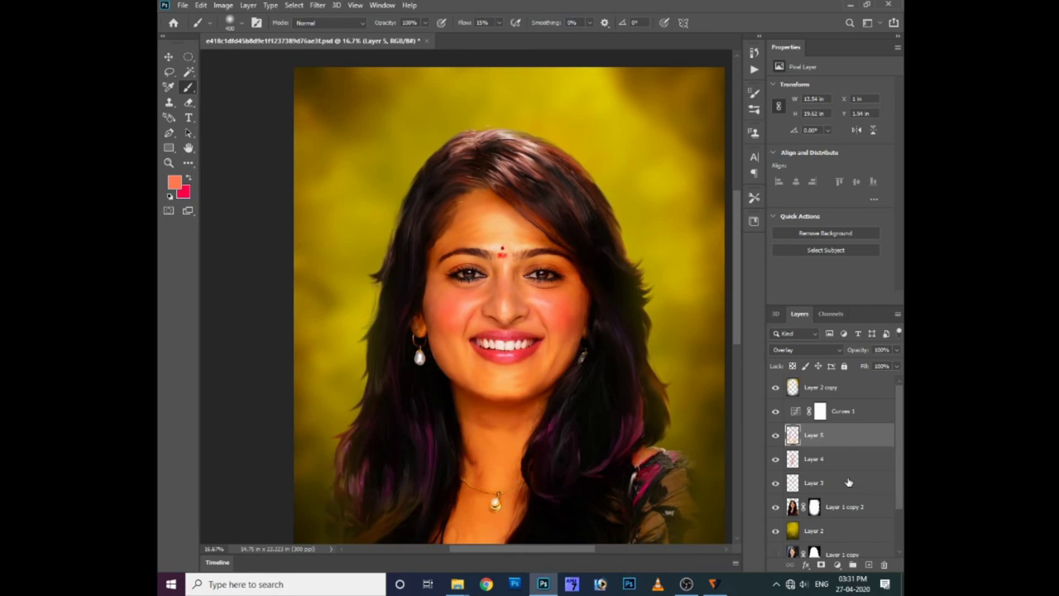
key(ctrl+minus)
key(ctrl+plus)
key(ctrl+minus)
key(ctrl+minus)
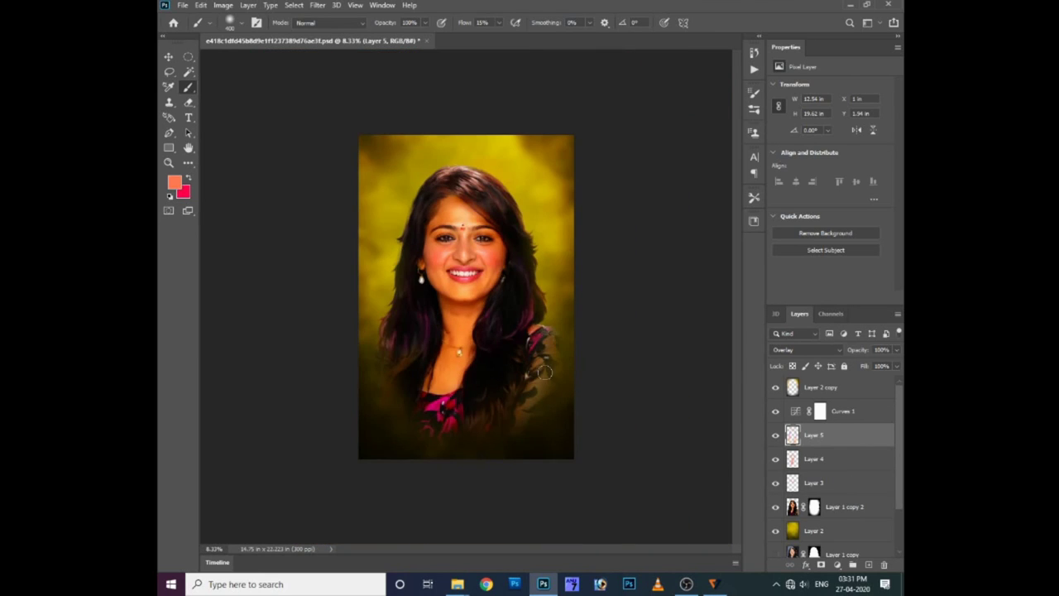
key(v)
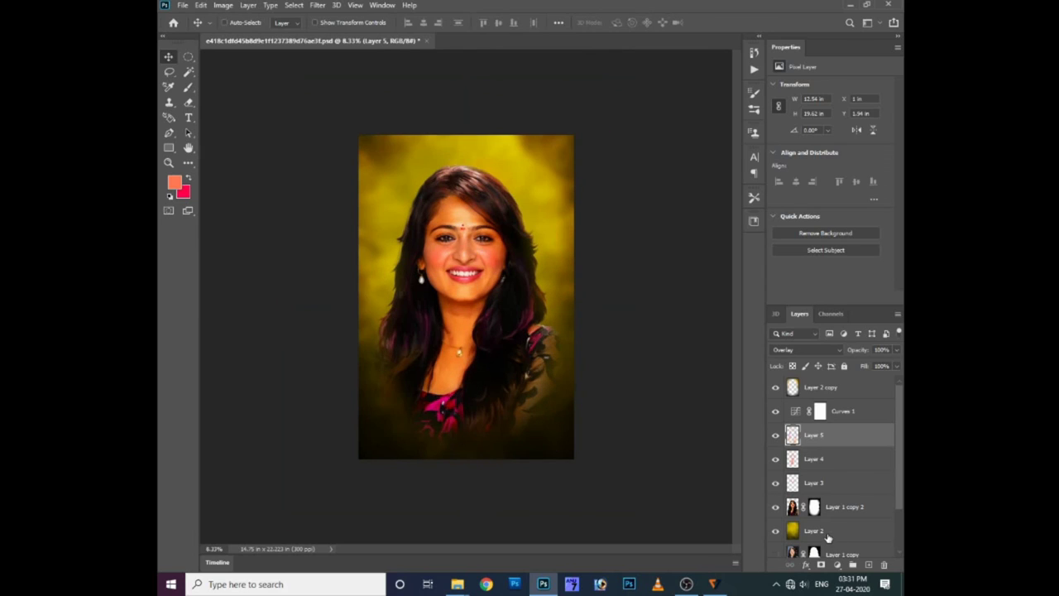
- Duplicate the layers from Curves 1 through Layer 2 and merge the copies into Layer 2 copy 3
key(alt+bracketright)
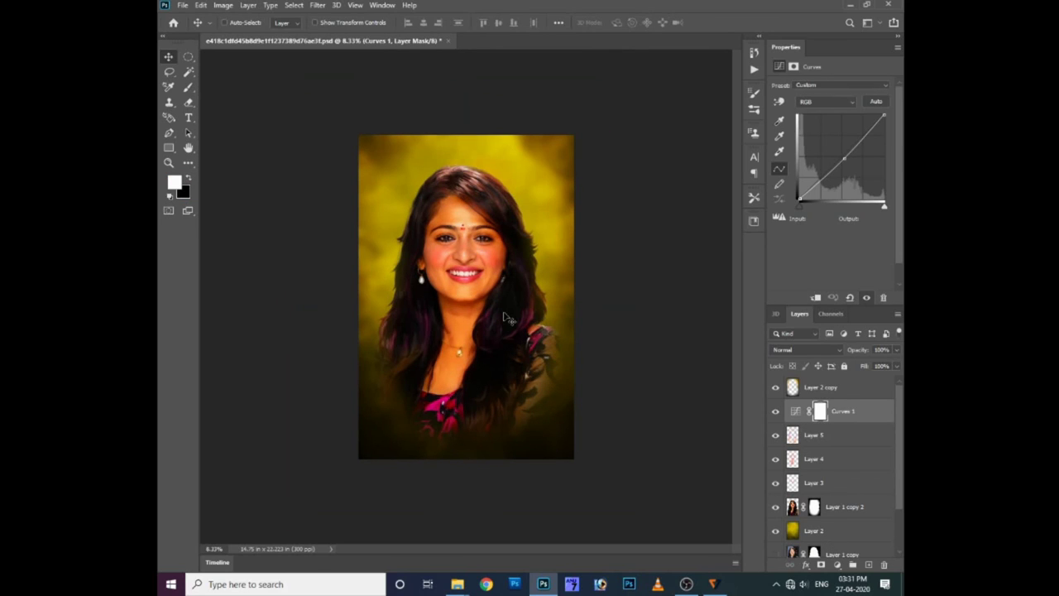
key(ctrl)
scroll(811, 478, down, 1)
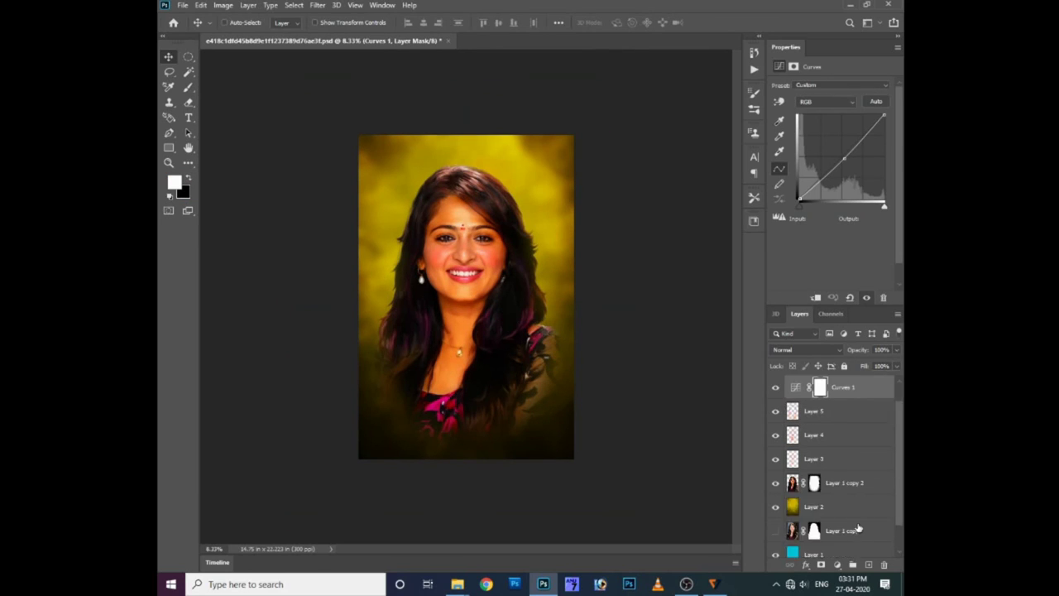
click(829, 510)
scroll(828, 490, up, 1)
shift+click(828, 393)
right_click(828, 393)
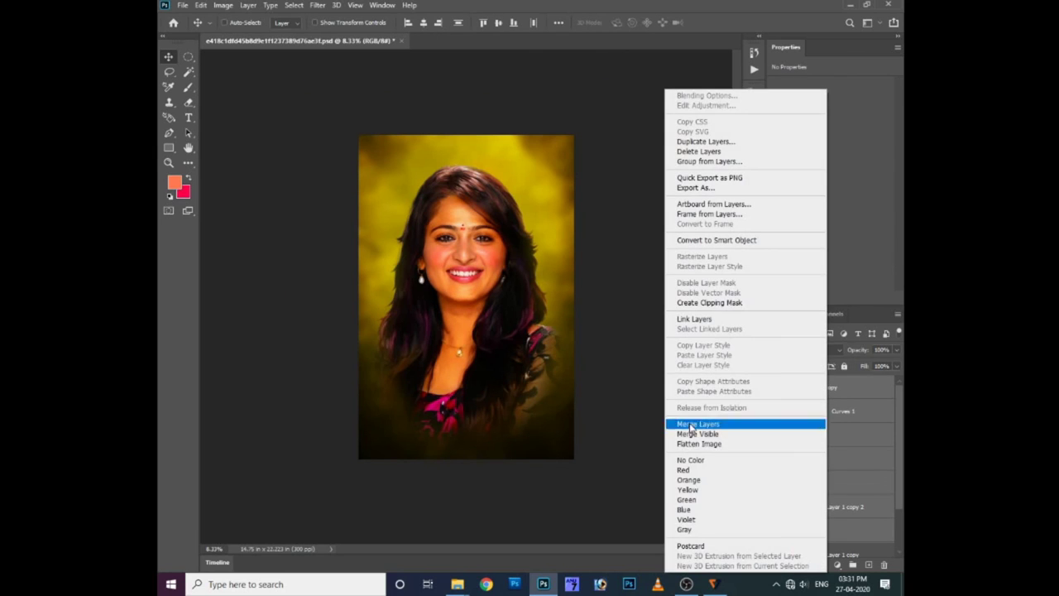
click(692, 144)
key(Return)
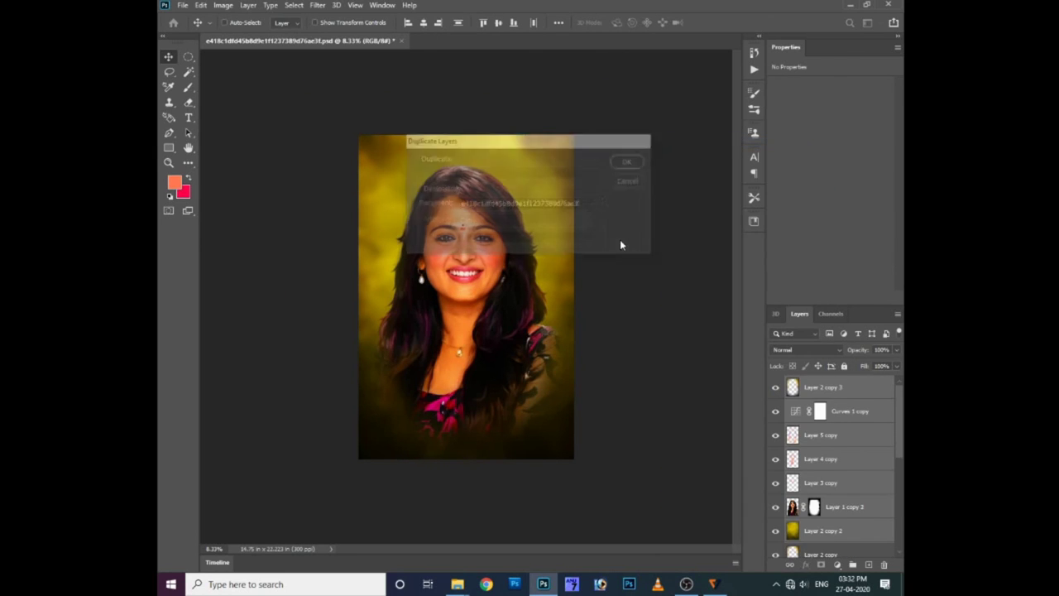
right_click(838, 393)
click(710, 424)
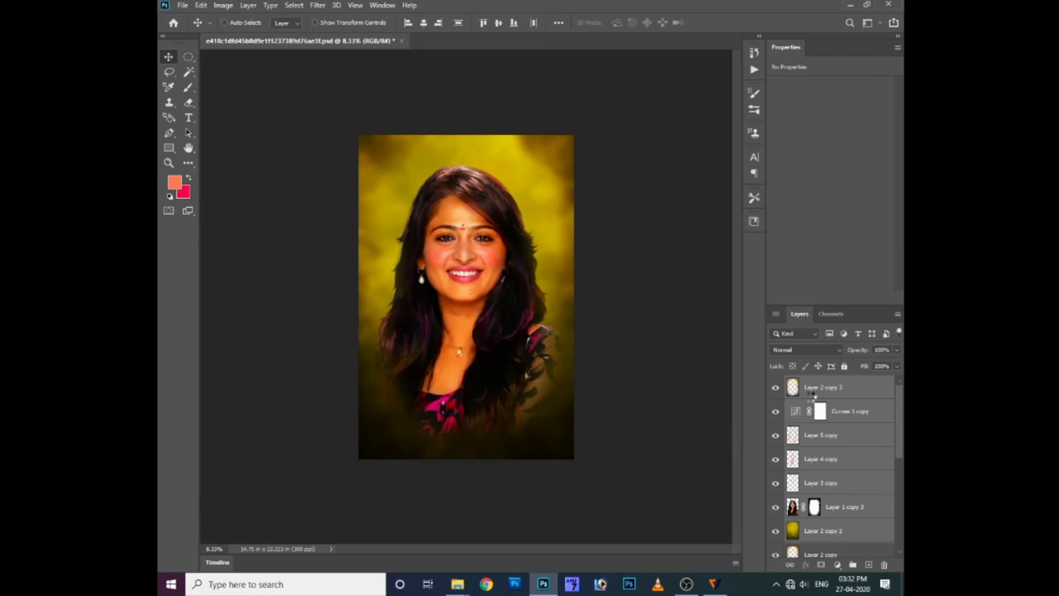
key(ctrl+plus)
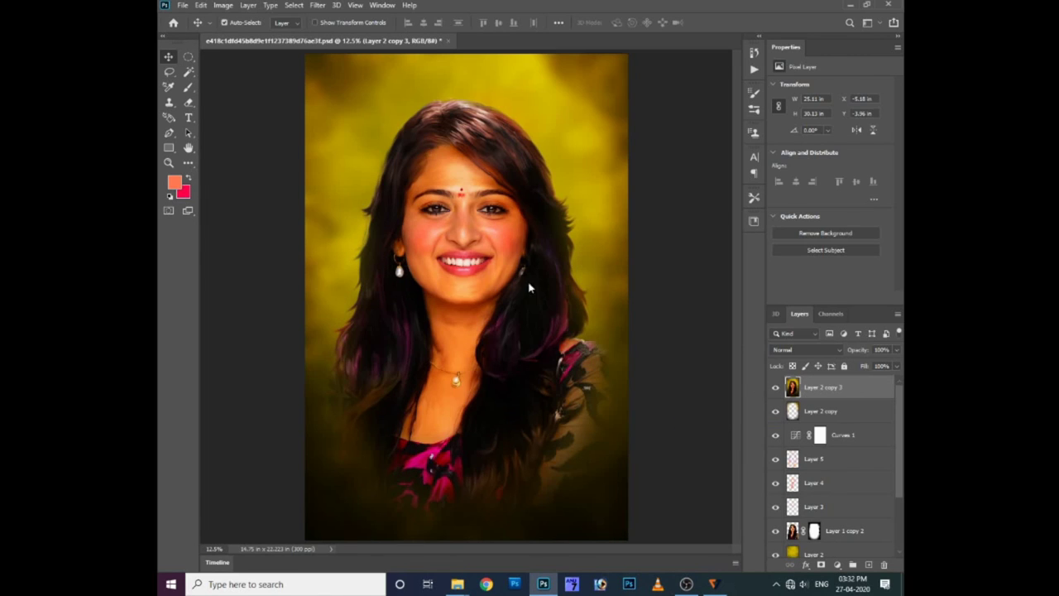
- Brighten Layer 2 copy 3 with a Curves midpoint raised slightly
key(ctrl+m)
click(633, 350)
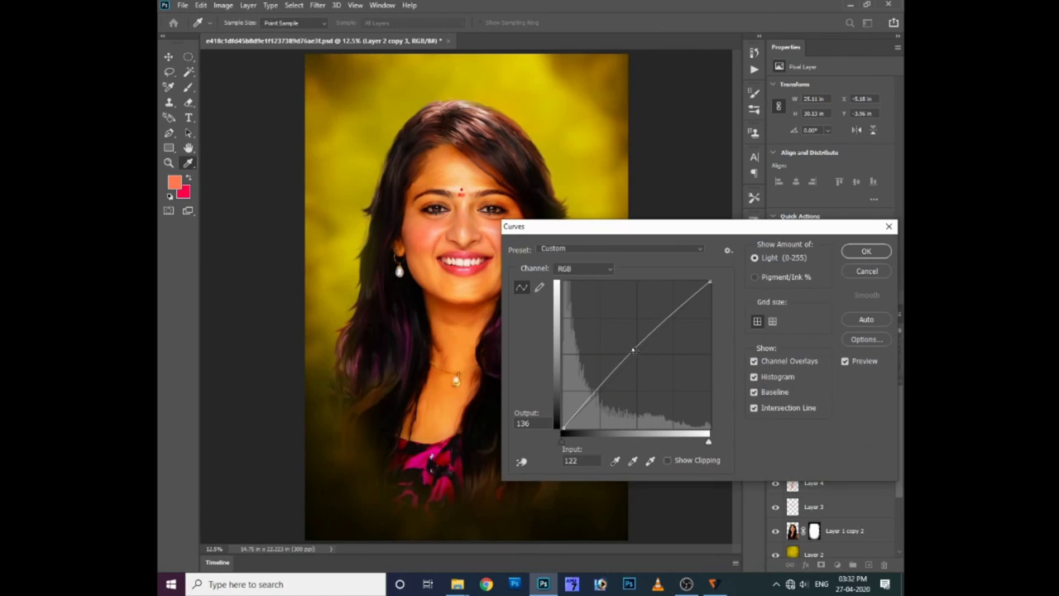
key(Left)
key(Left)
key(Up)
key(Return)
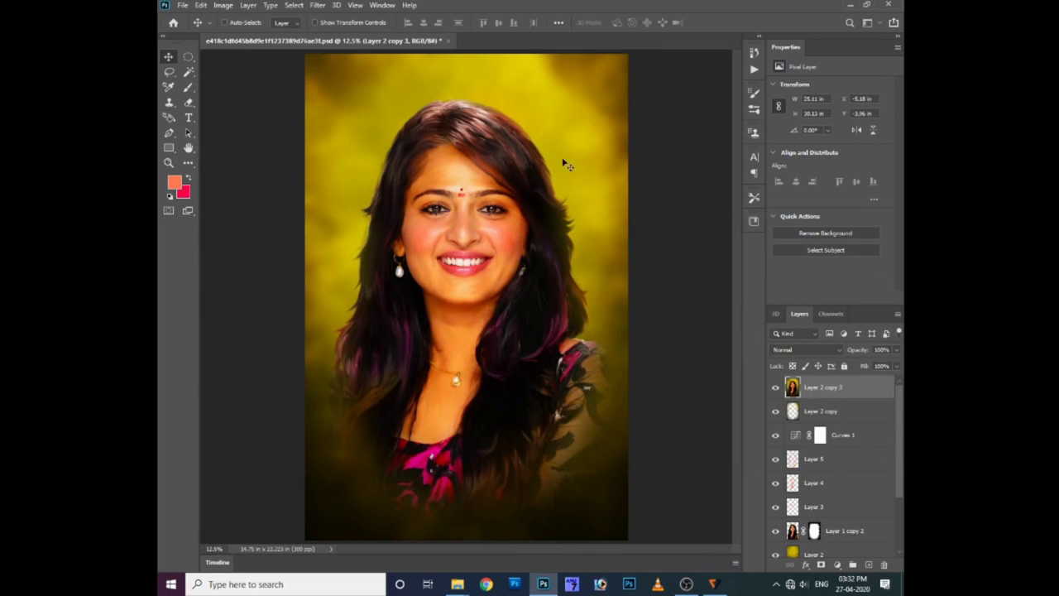
click(223, 5)
mouse_move(242, 35)
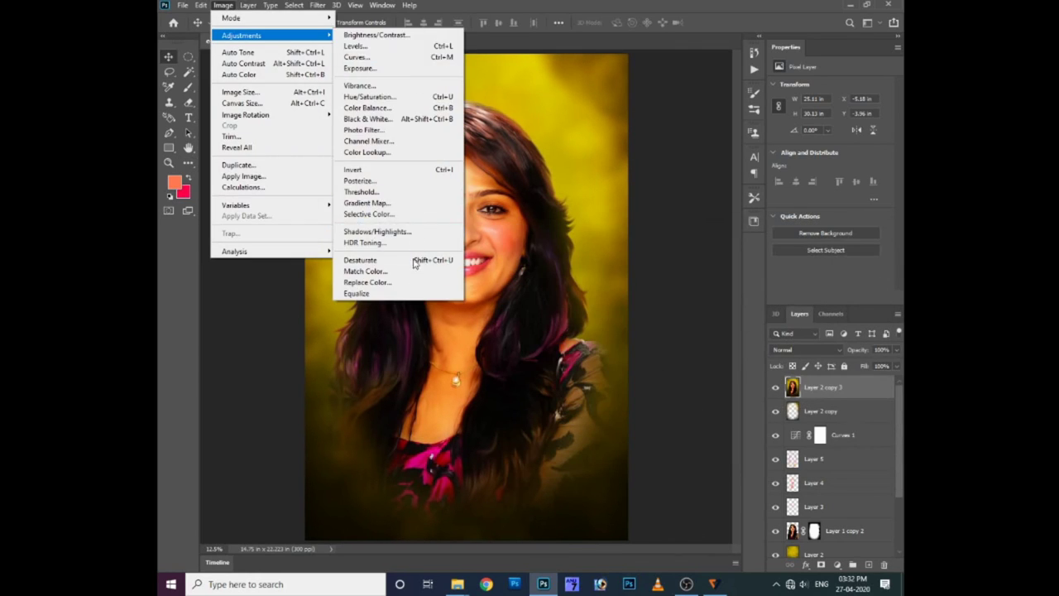
- Apply Match Color with Neutralize checked and initial Fade, Color Intensity and Luminance values
click(395, 272)
click(556, 346)
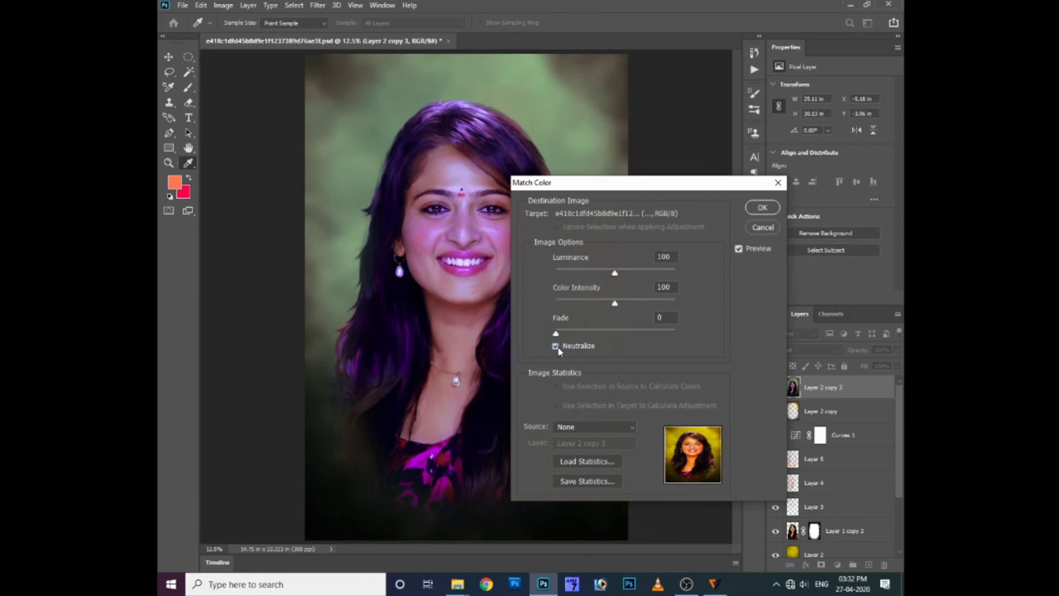
click(612, 332)
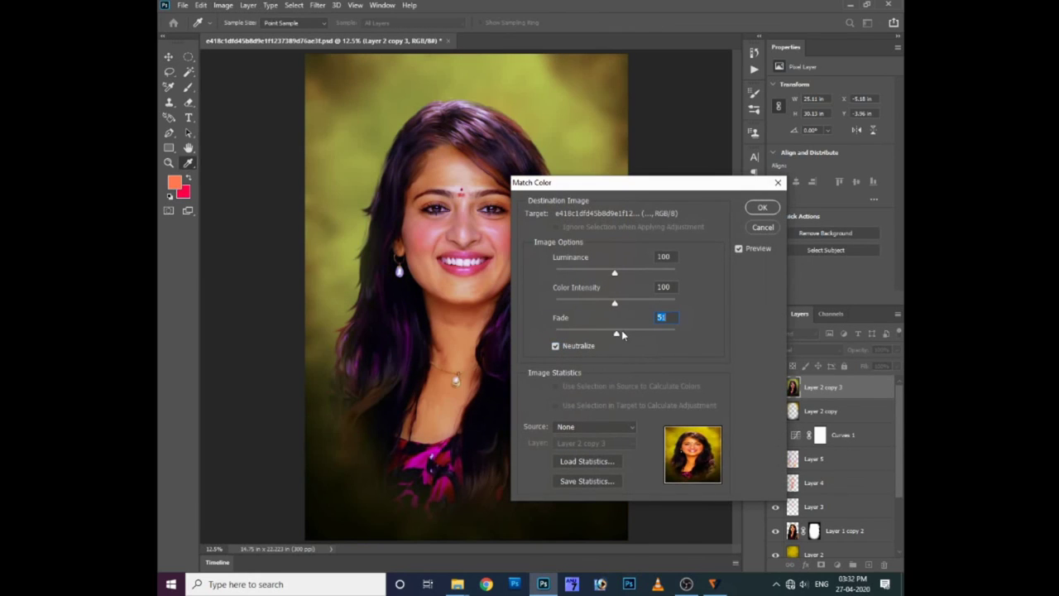
click(649, 303)
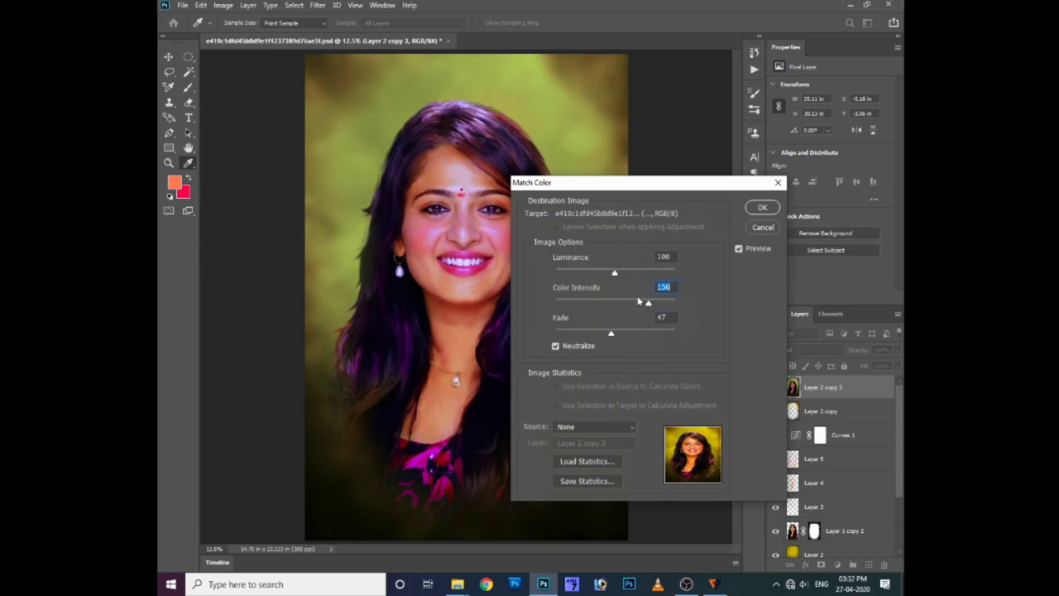
drag(616, 274, 638, 272)
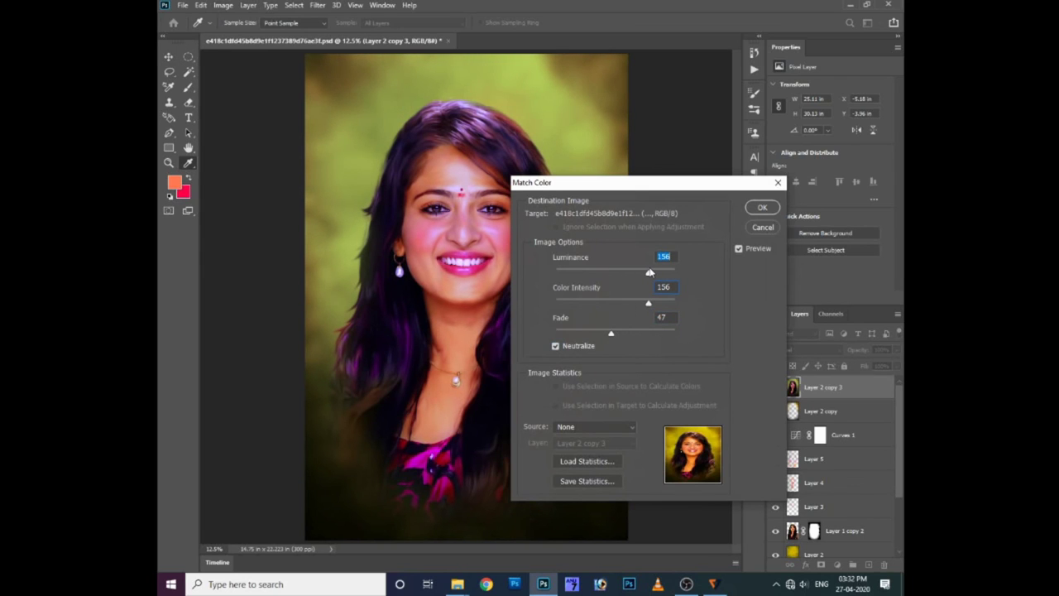
- Refine Match Color to Luminance 181, Color Intensity 169, Fade 54, preview, and apply
drag(592, 182, 714, 142)
drag(733, 291, 740, 293)
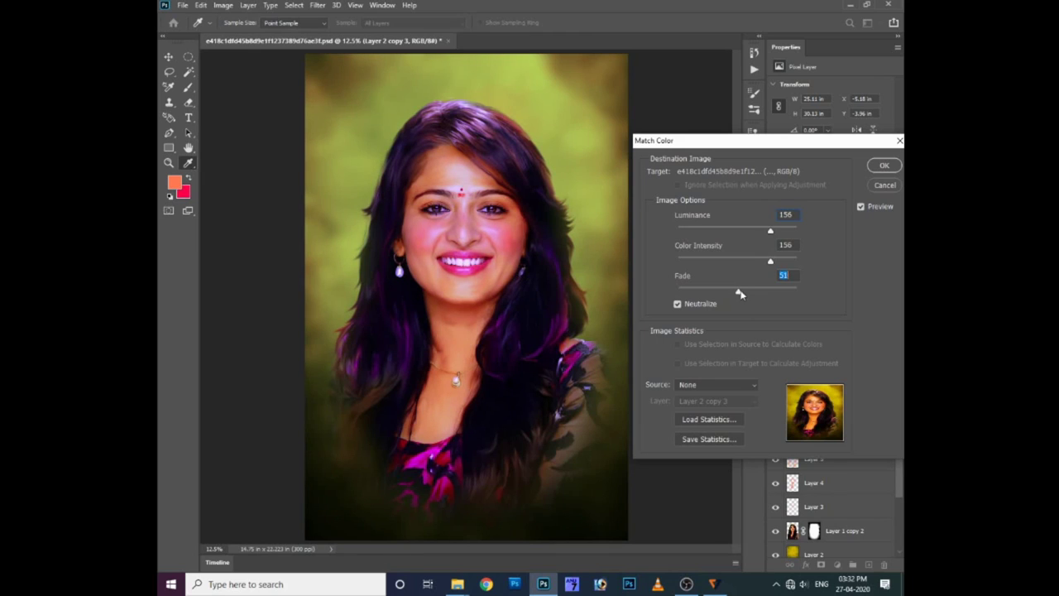
click(770, 261)
mouse_move(775, 262)
mouse_down()
mouse_move(787, 264)
mouse_move(761, 236)
mouse_move(785, 233)
mouse_up()
click(861, 207)
click(861, 207)
click(860, 207)
click(860, 206)
key(Return)
key(v)
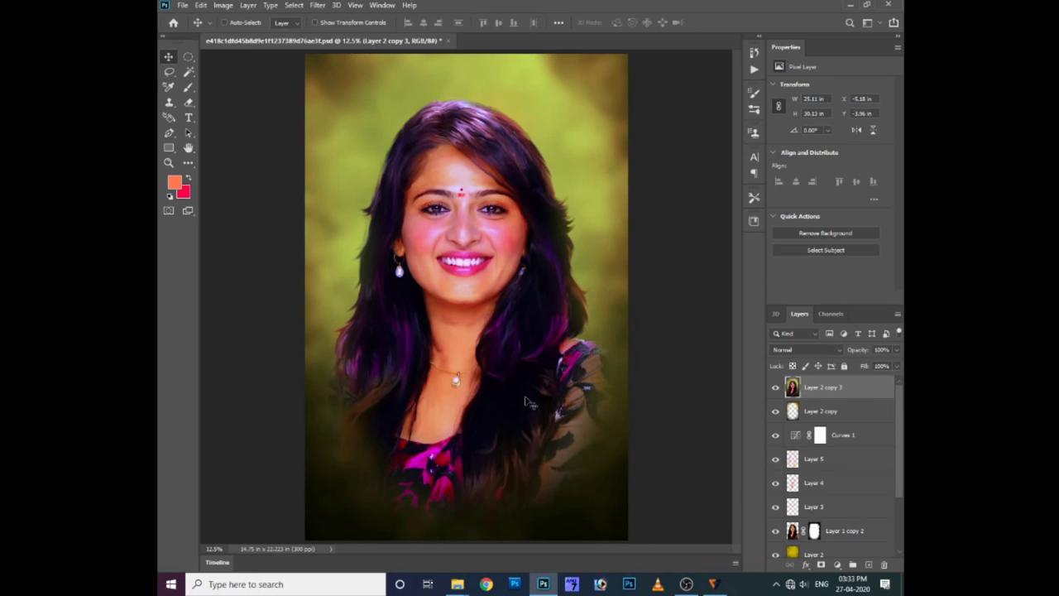
- Apply Vibrance +13 and Saturation +12 to Layer 2 copy 3, then fit the portrait to screen
key(ctrl+z)
key(ctrl+shift+z)
key(alt+i)
key(a)
key(v)
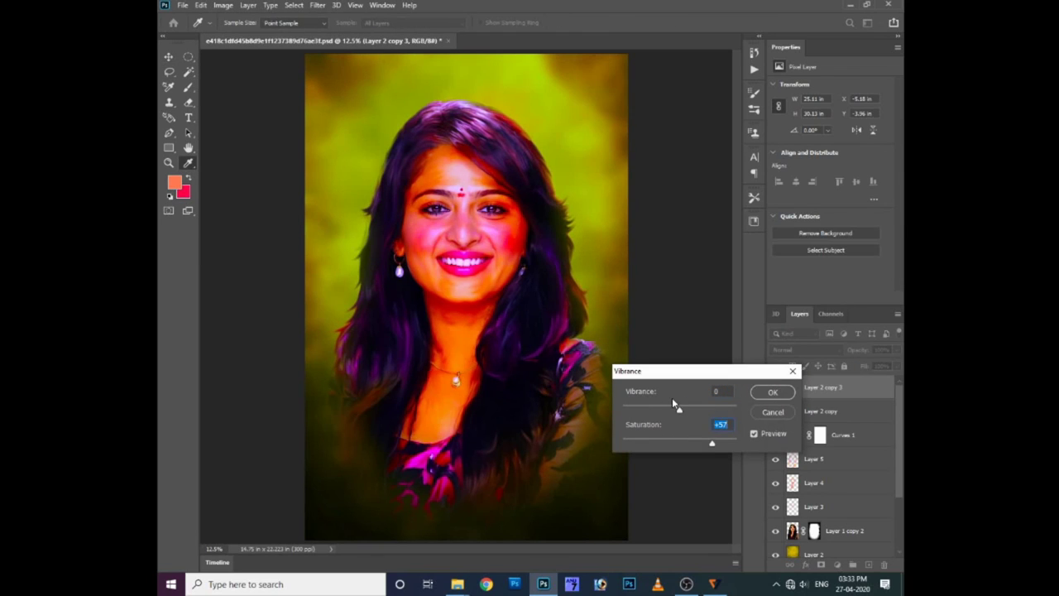
click(687, 443)
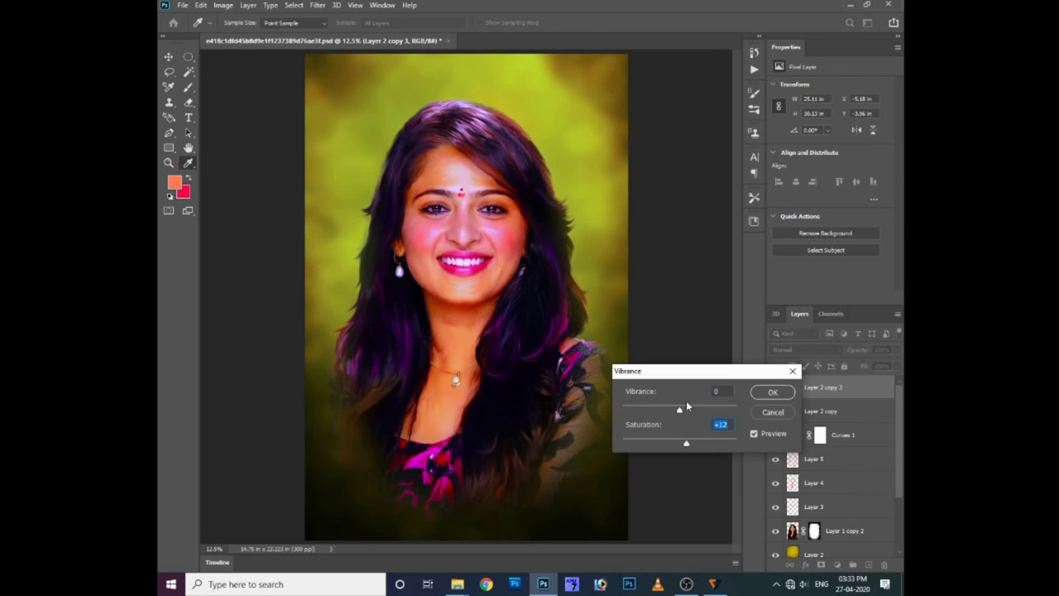
drag(684, 408, 687, 409)
key(Return)
key(ctrl+plus)
key(ctrl+plus)
key(ctrl+plus)
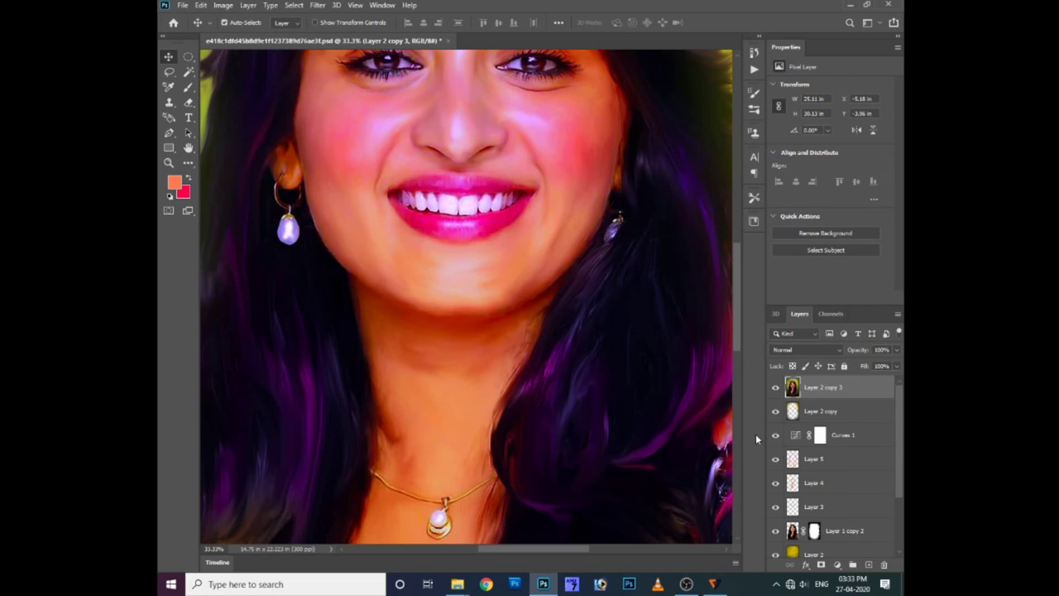
key(ctrl+0)
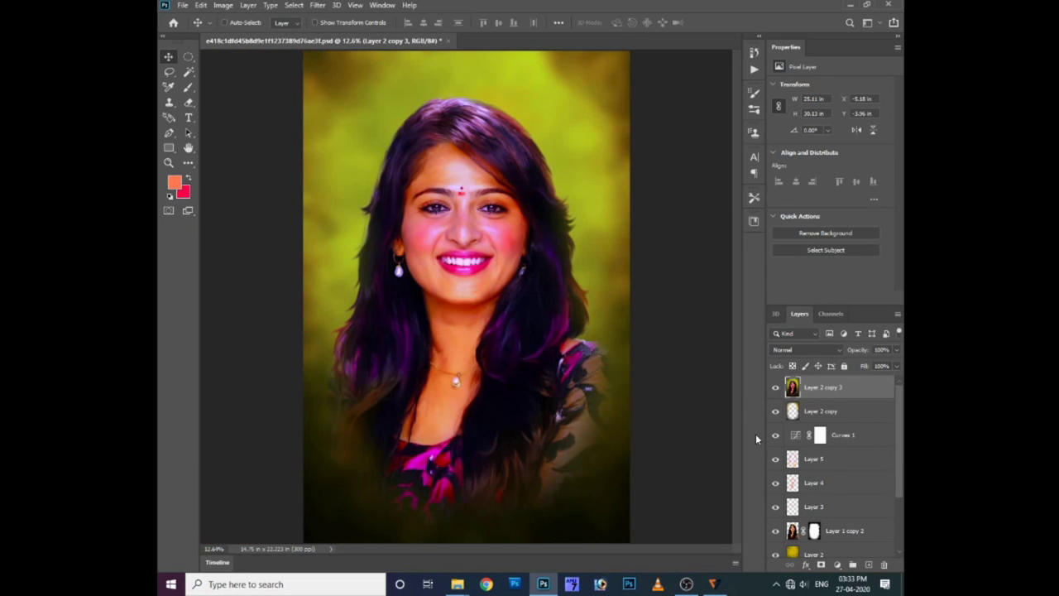
- Duplicate the layer stack down to Layer 1 copy and merge the copies into Layer 2 copy 4
click(830, 411)
scroll(831, 414, down, 3)
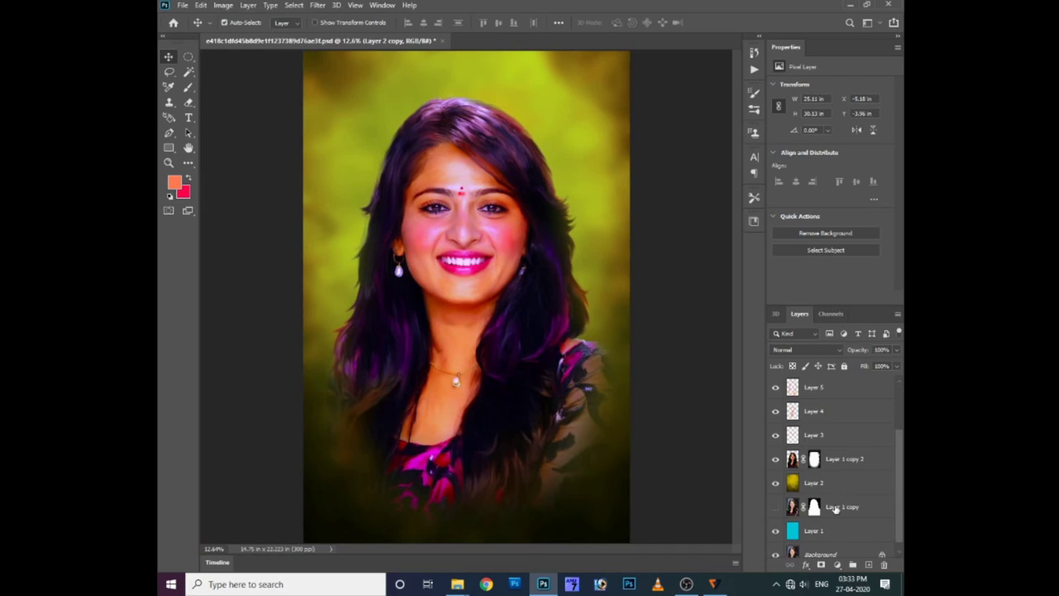
shift+click(834, 507)
right_click(835, 507)
click(827, 77)
key(Return)
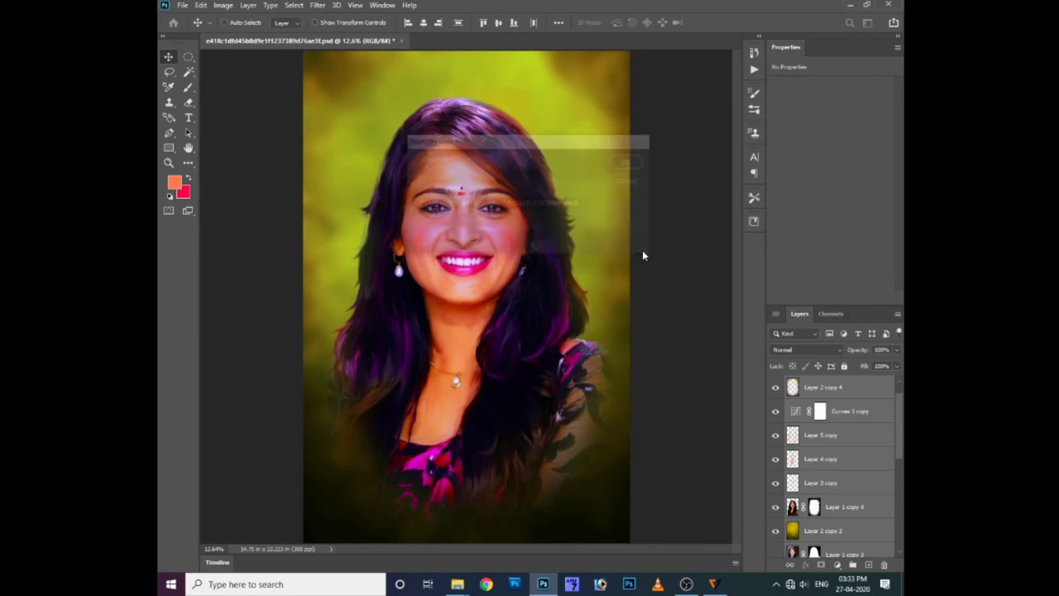
right_click(833, 390)
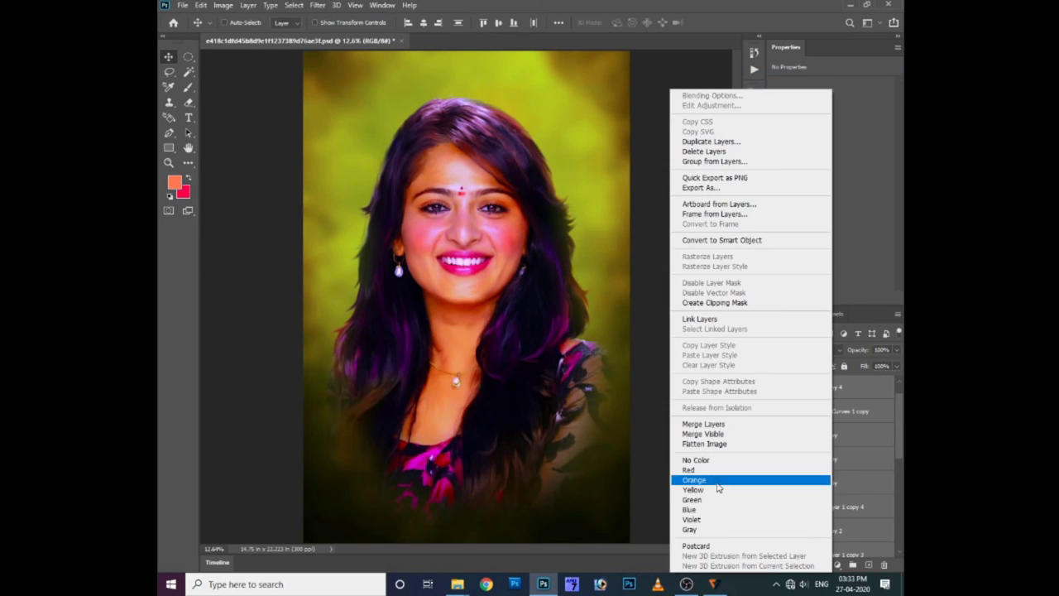
click(697, 425)
- Toggle Layer 2 copy 3's visibility to compare the colour-adjusted result, then zoom out
key(ctrl+j)
click(776, 387)
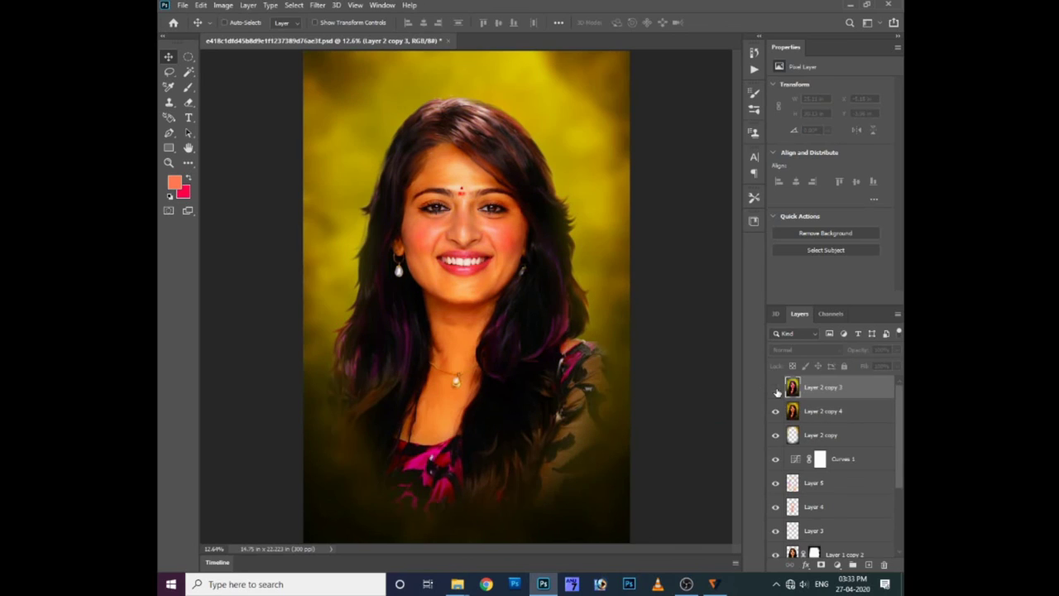
click(776, 387)
key(ctrl+minus)
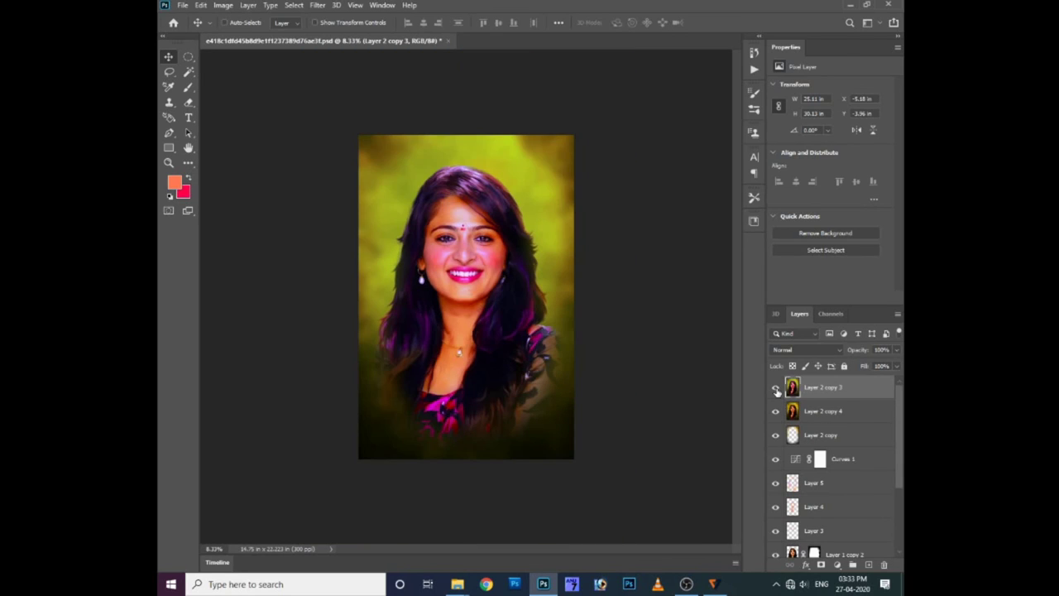